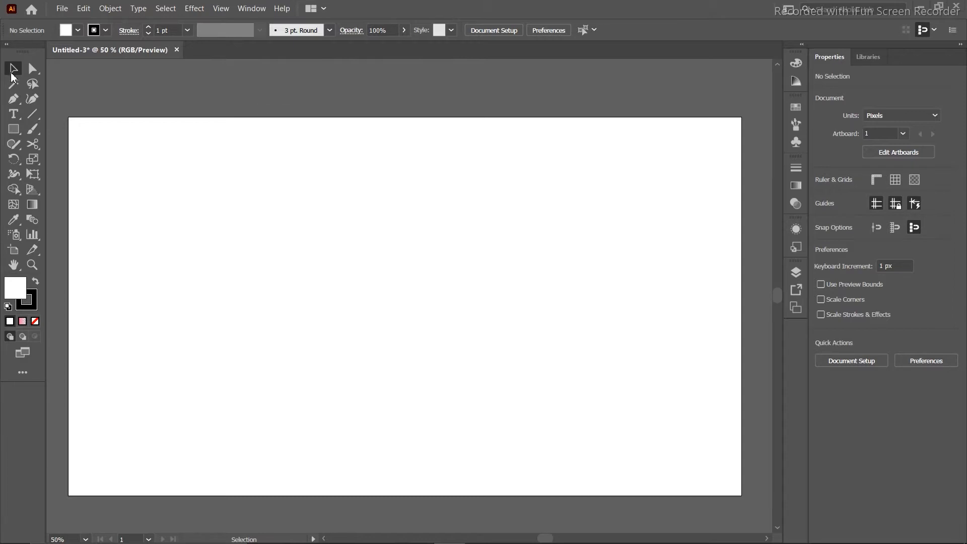
Create a text object at the artboard's upper left and replace the placeholder with 'INDIAN MUSK'.
left_click(14, 119)
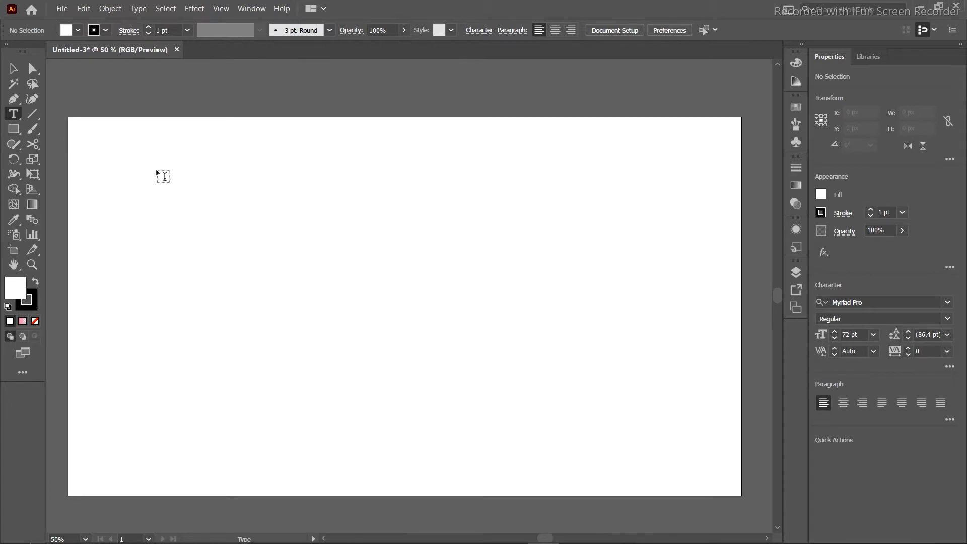
left_click(136, 186)
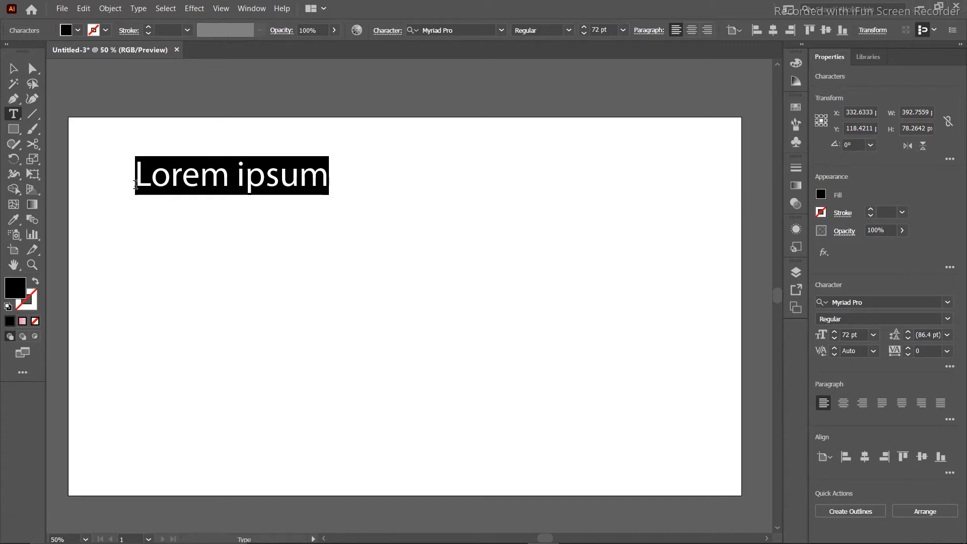
key("BackSpace")
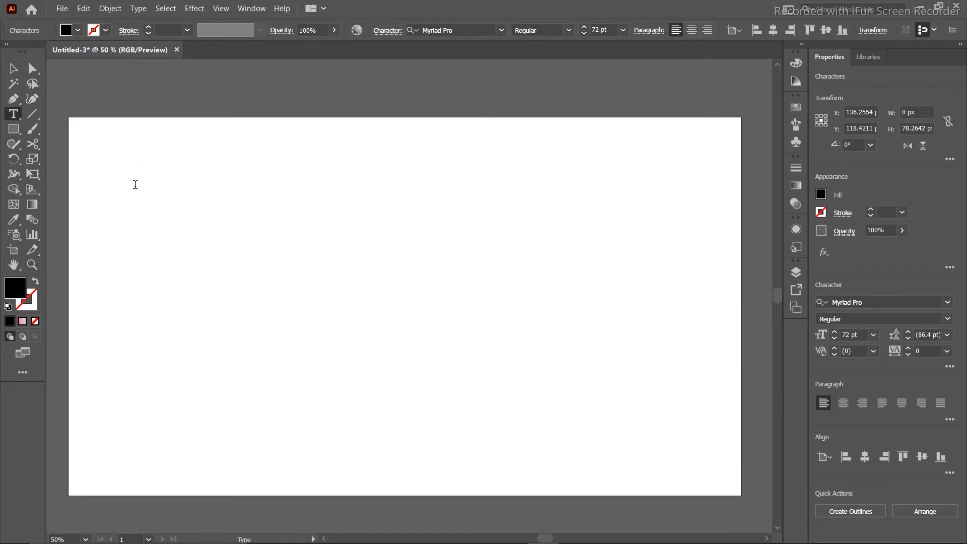
type("in")
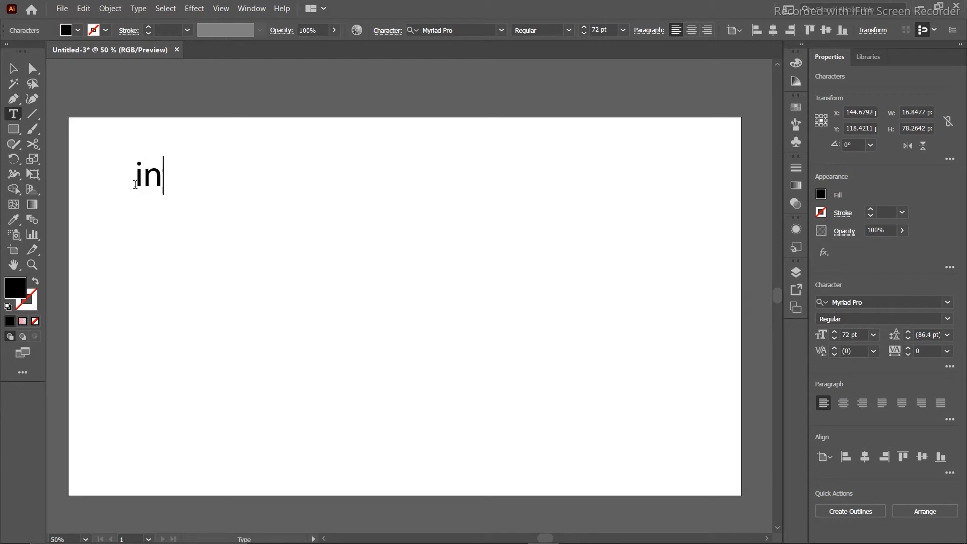
type("d")
key("BackSpace")
key("BackSpace")
key("BackSpace")
type("INDIAN MUSK")
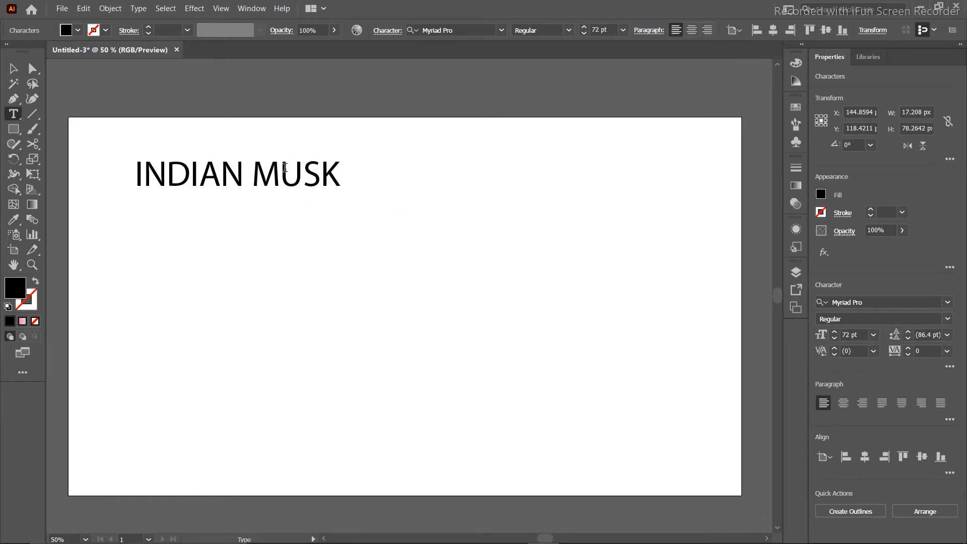
Move INDIAN MUSK to the artboard centre and scale it up proportionally to about 115 pt.
left_click(13, 68)
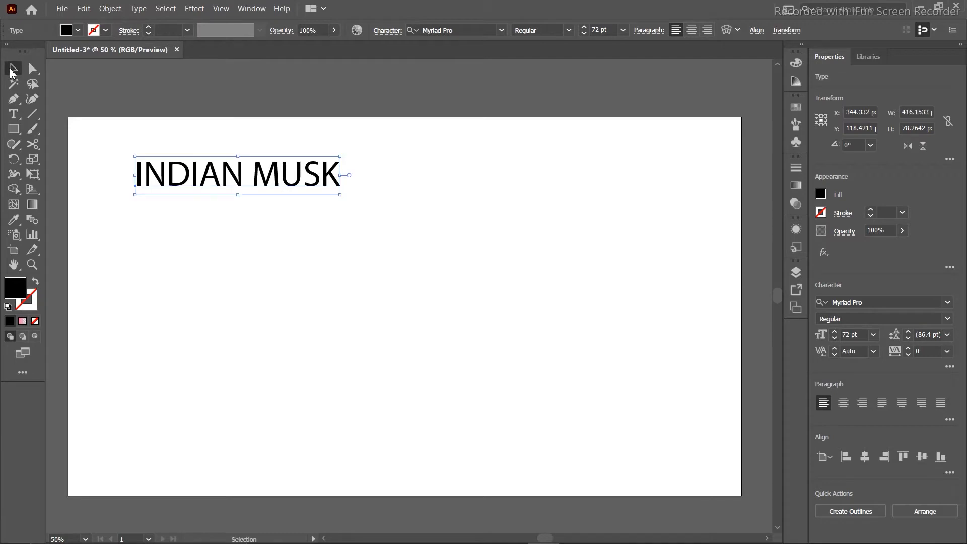
left_click_drag(207, 168, 361, 222)
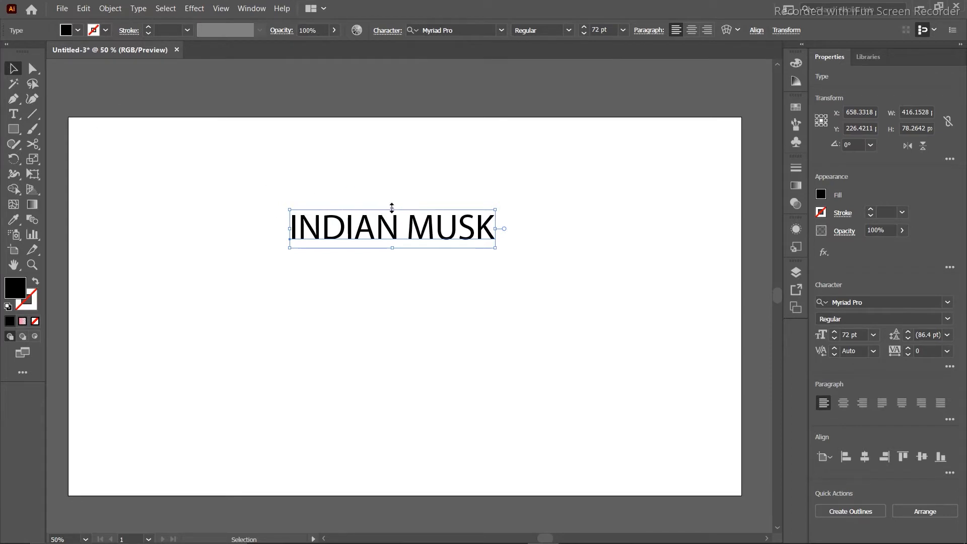
left_click_drag(392, 207, 392, 119)
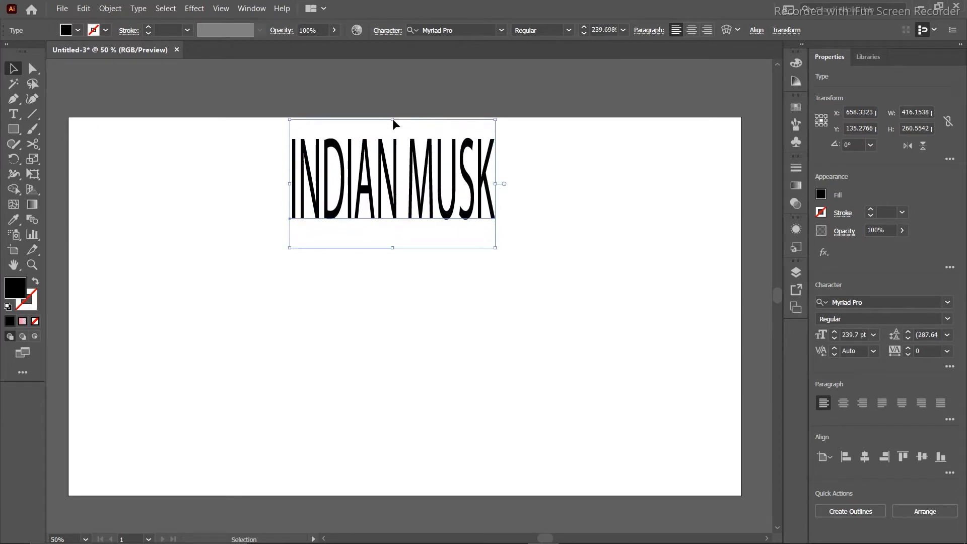
key("ctrl+z")
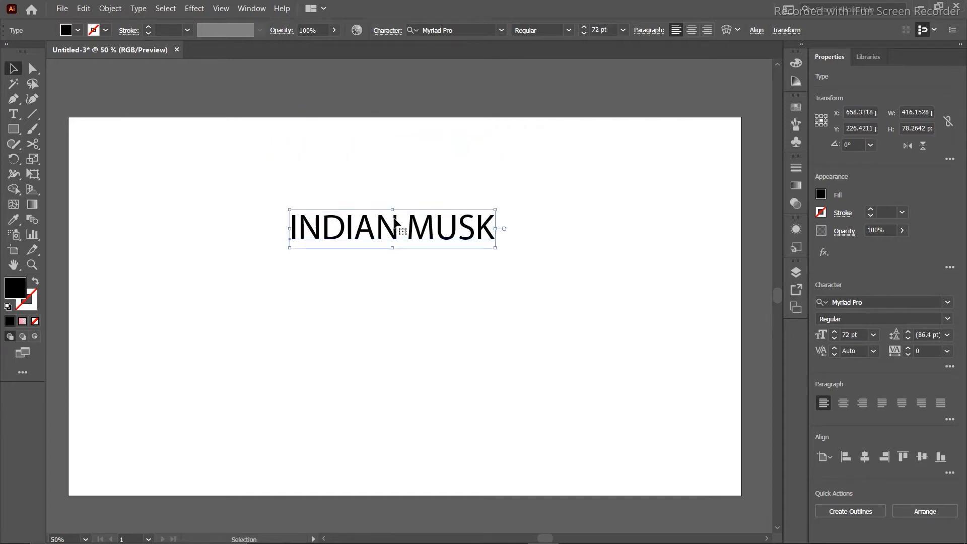
left_click_drag(495, 210, 632, 188)
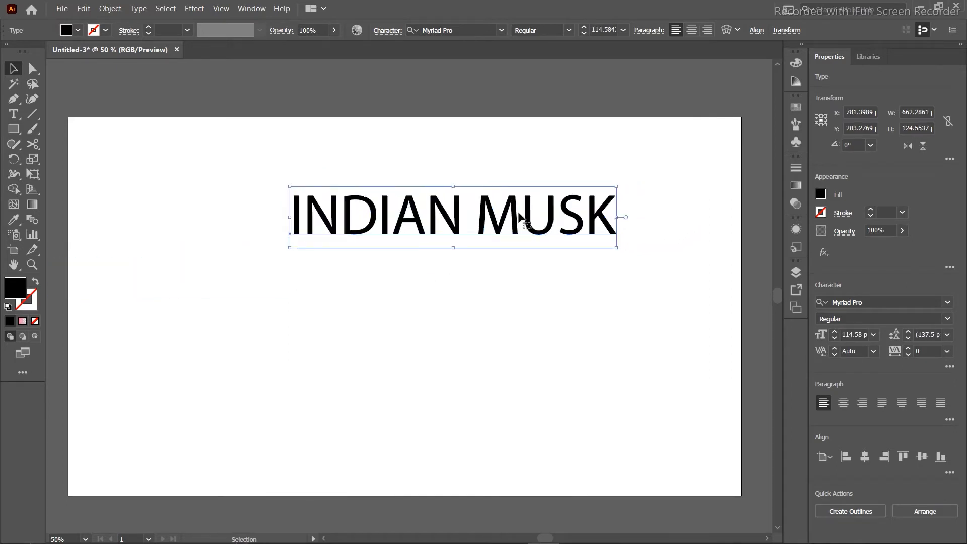
left_click_drag(513, 216, 460, 263)
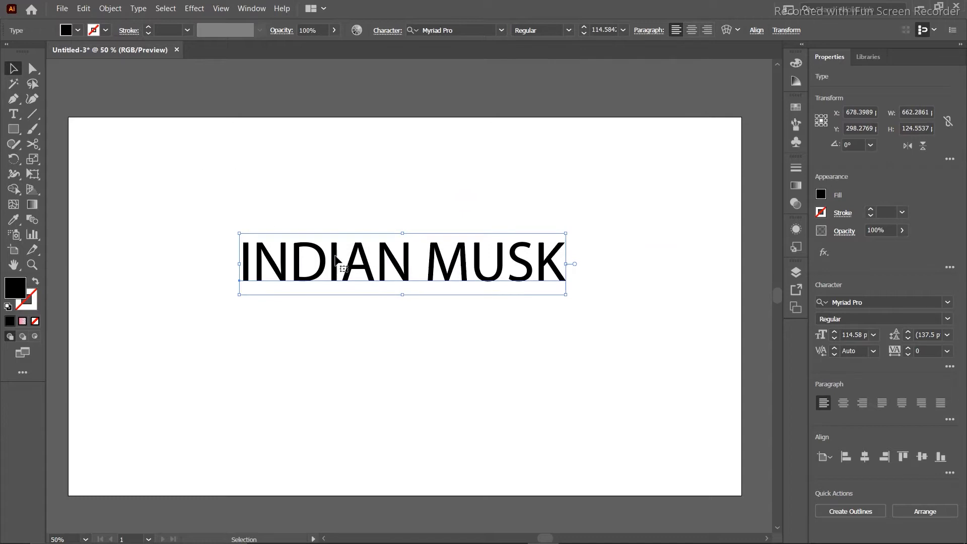
Try removing the extra space between INDIAN and MUSK, then undo the deletion.
key("t")
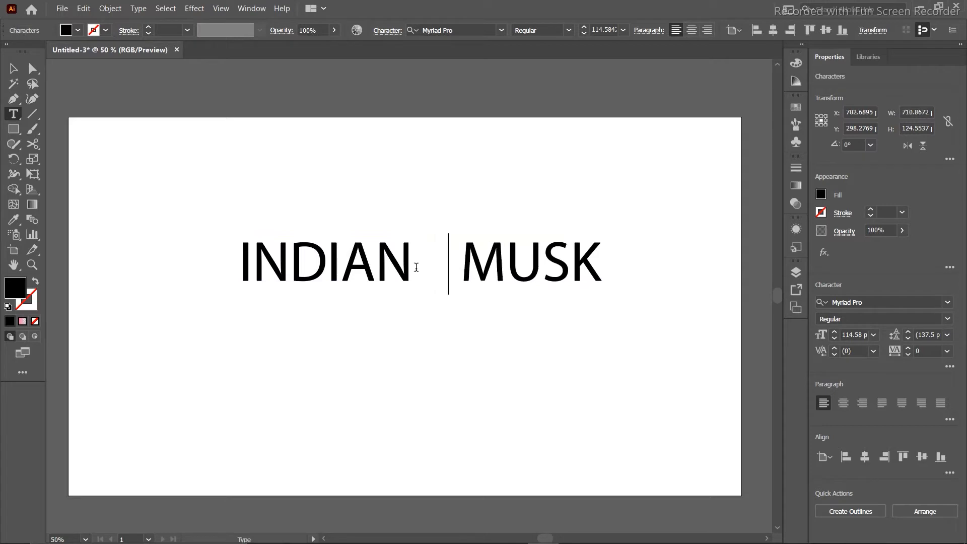
key("BackSpace")
key("BackSpace")
key("BackSpace")
key("BackSpace")
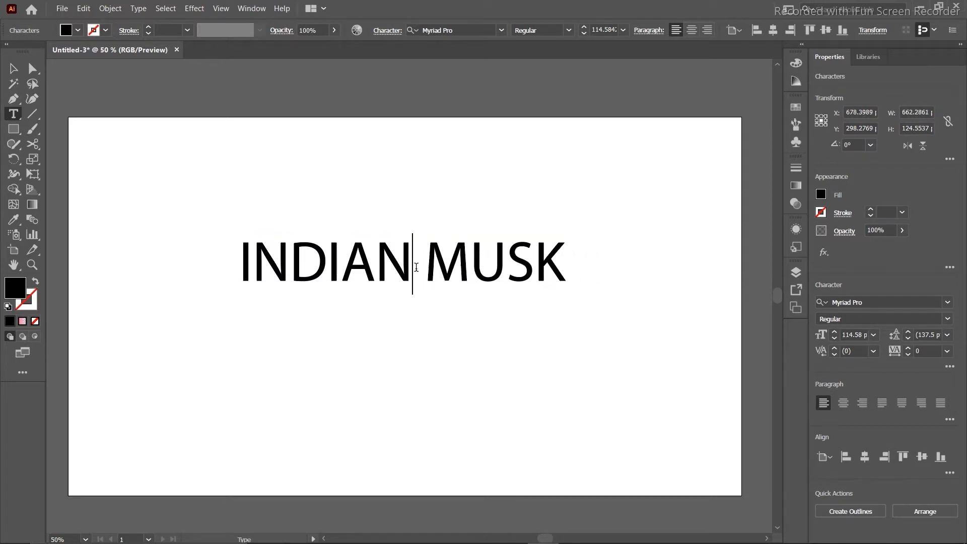
key("BackSpace")
key("BackSpace")
key("BackSpace")
key("Escape")
key("ctrl+z")
key("ctrl+z")
key("ctrl+z")
Check the Type tool's text options, keeping regular point text.
left_click(9, 72)
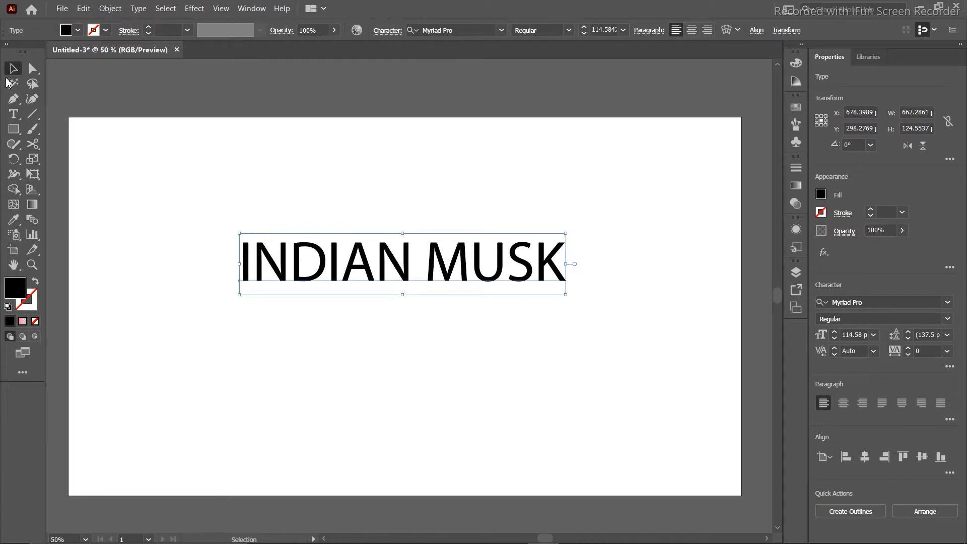
left_click(13, 114)
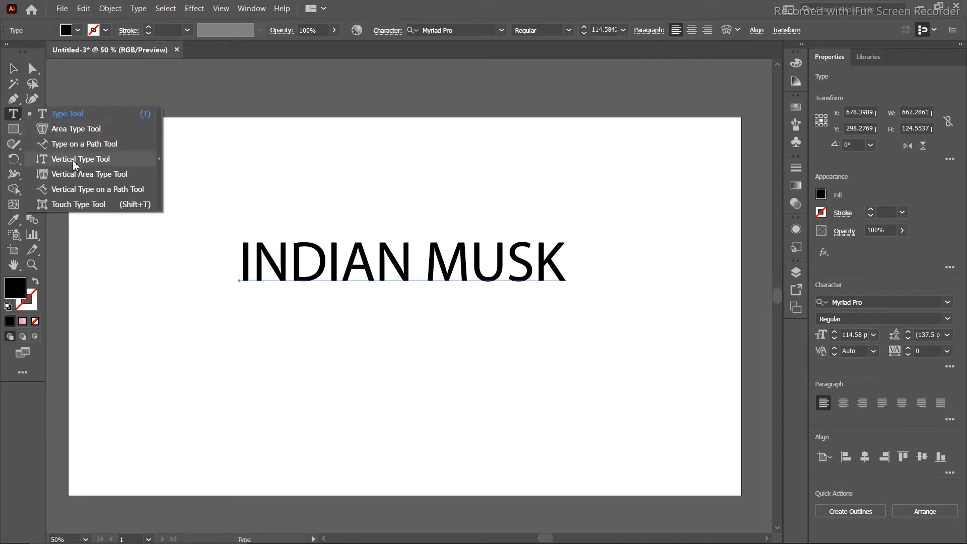
left_click(68, 114)
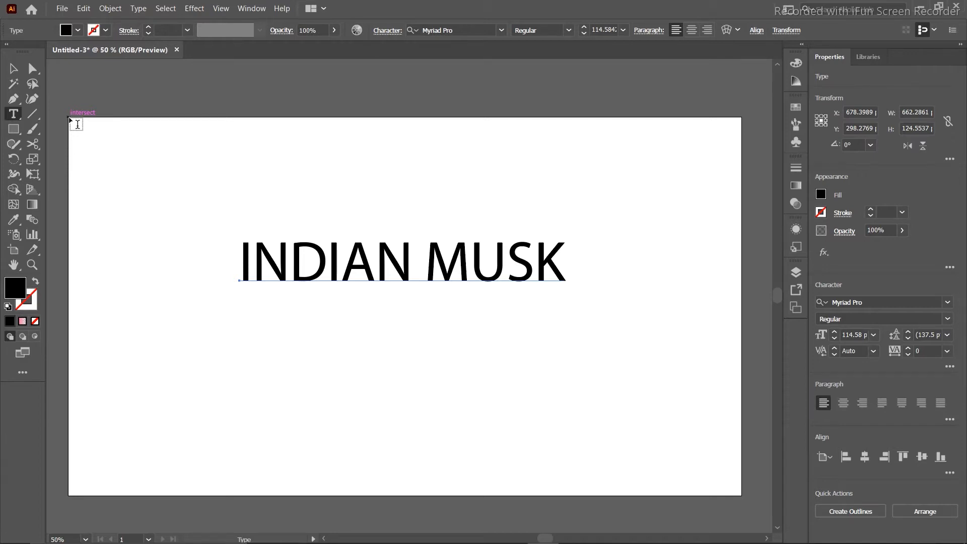
Scale INDIAN MUSK up to about 182 pt and move it left and down.
left_click(13, 68)
left_click(326, 277)
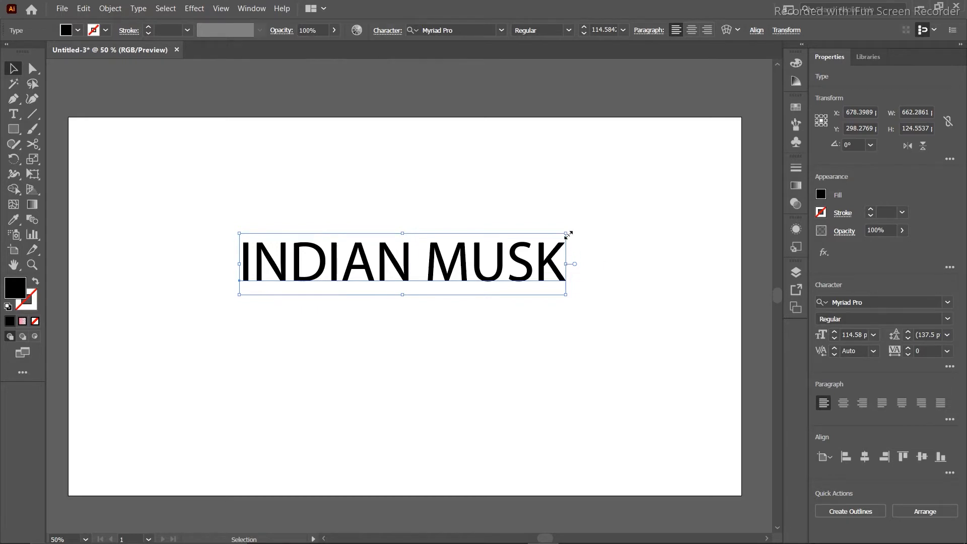
left_click_drag(568, 235, 758, 145)
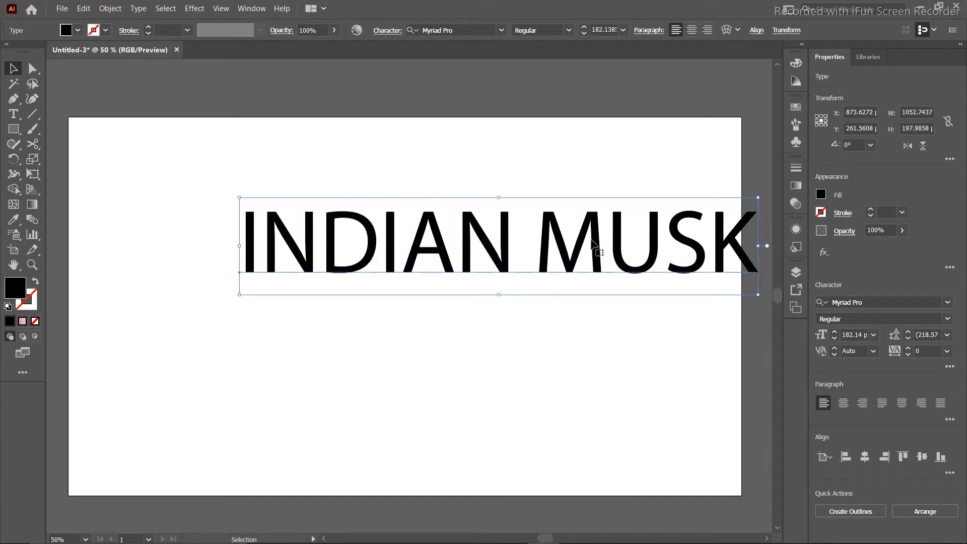
left_click_drag(594, 238, 509, 262)
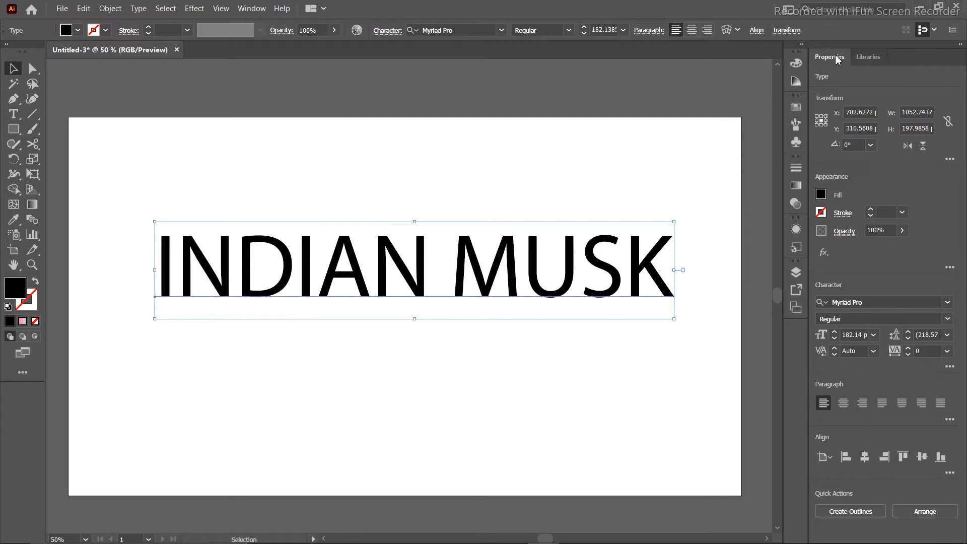
left_click(252, 8)
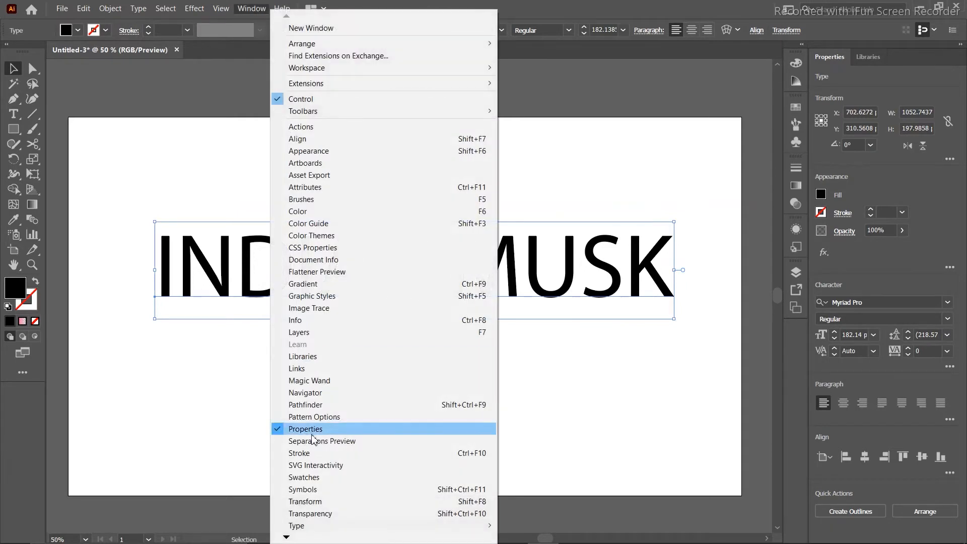
left_click(278, 430)
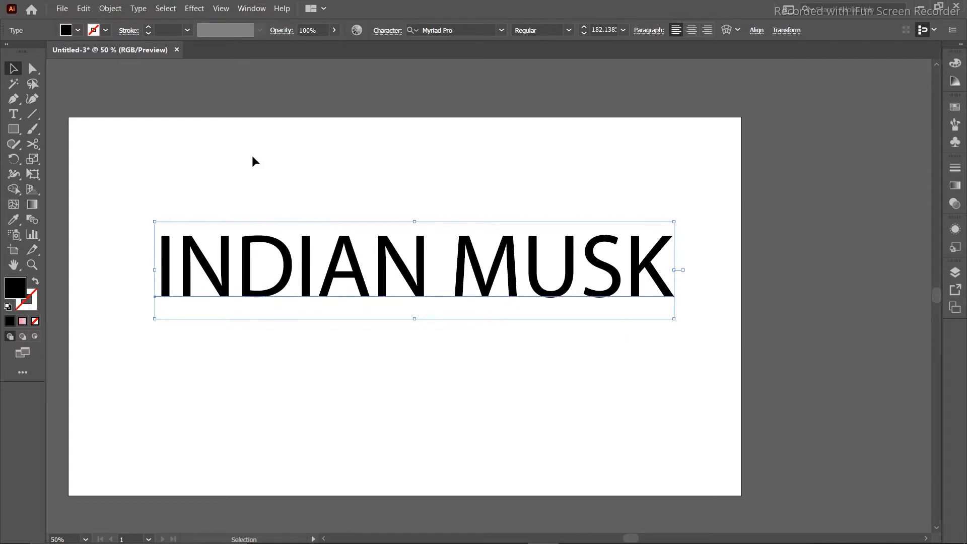
left_click(245, 11)
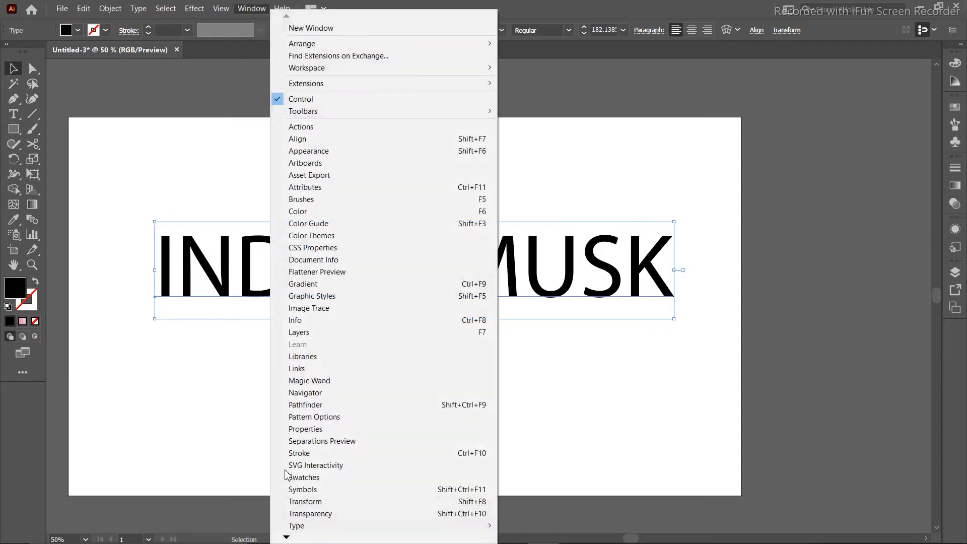
left_click(286, 433)
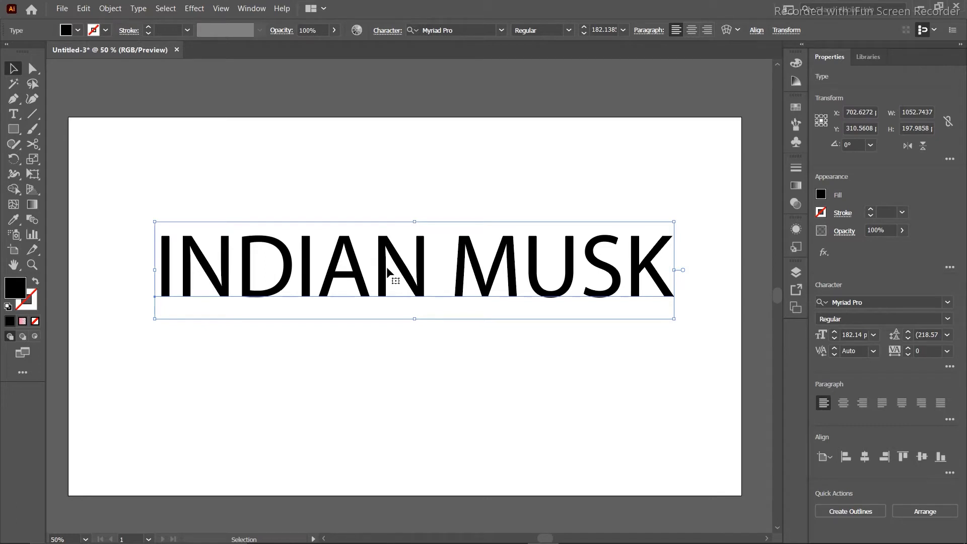
Fill INDIAN MUSK with a red-orange swatch and give it a 1 pt black stroke.
left_click(821, 194)
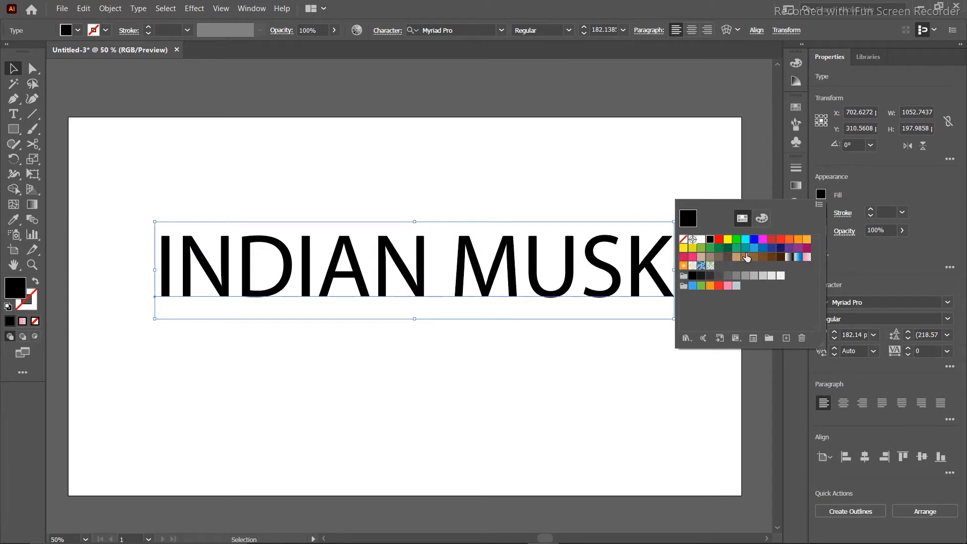
left_click(799, 242)
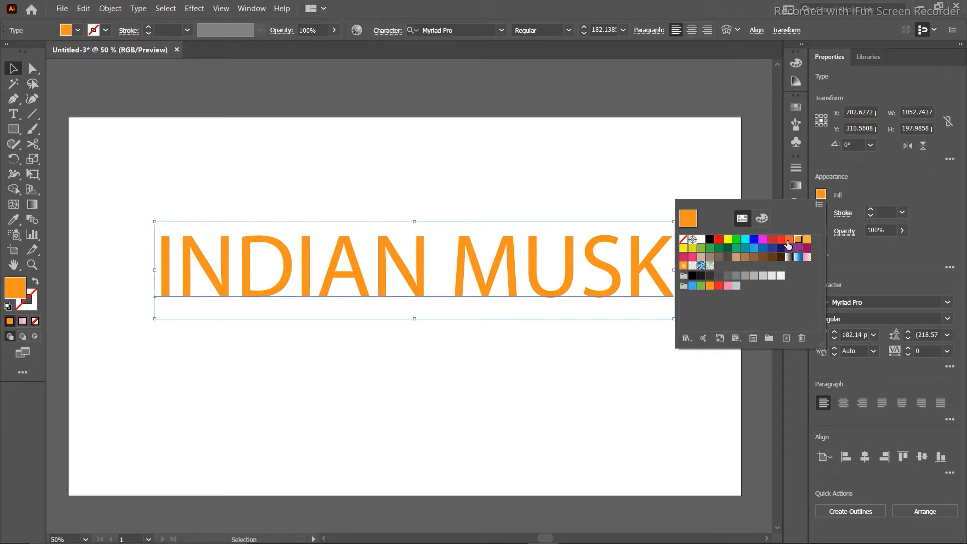
left_click(789, 240)
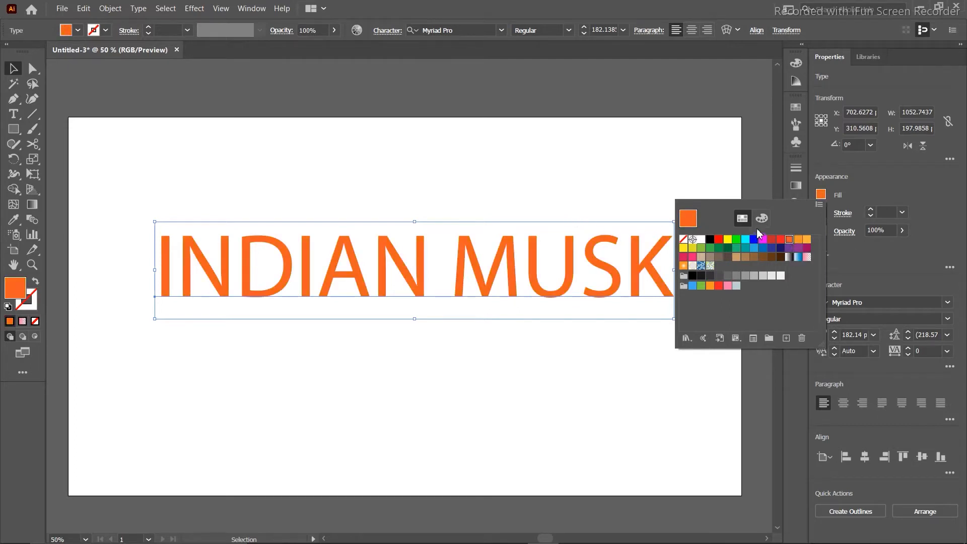
left_click(751, 145)
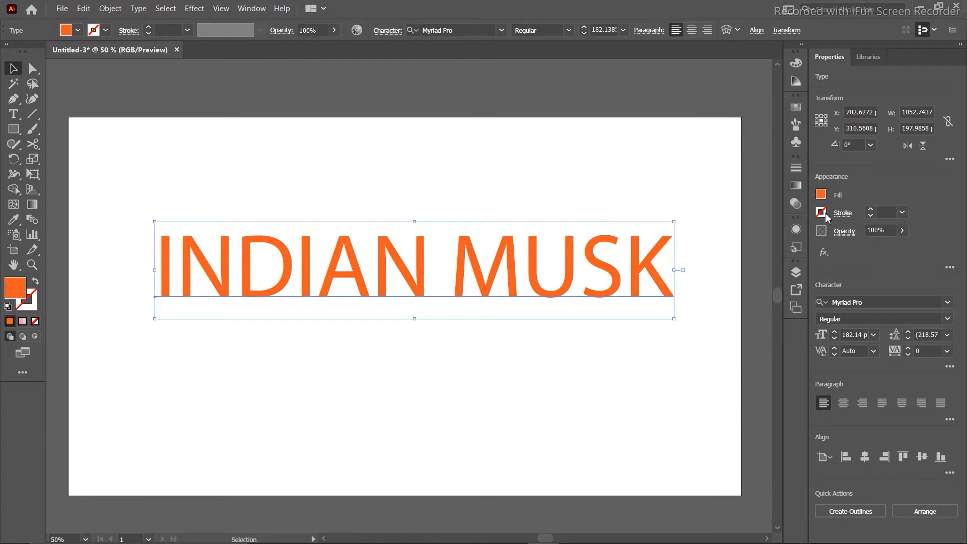
left_click(902, 212)
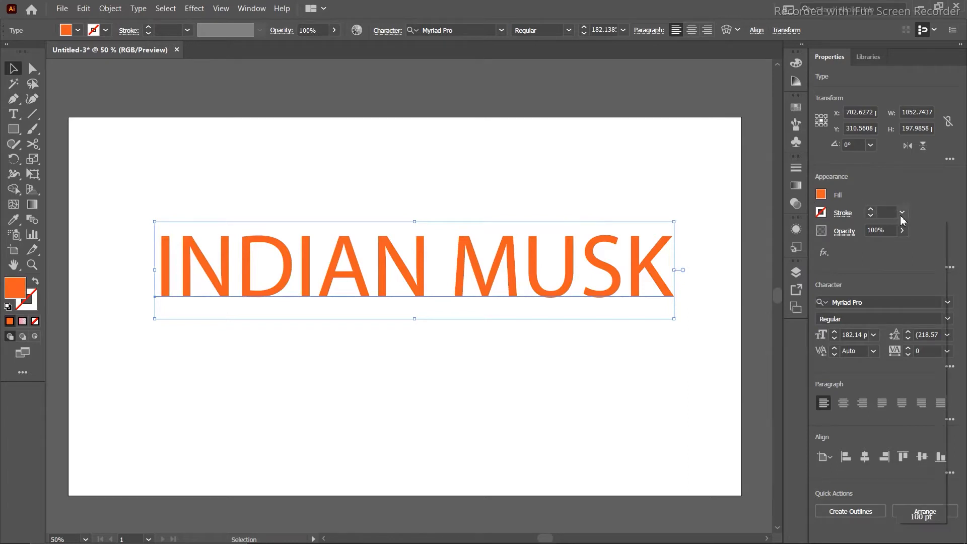
left_click(917, 267)
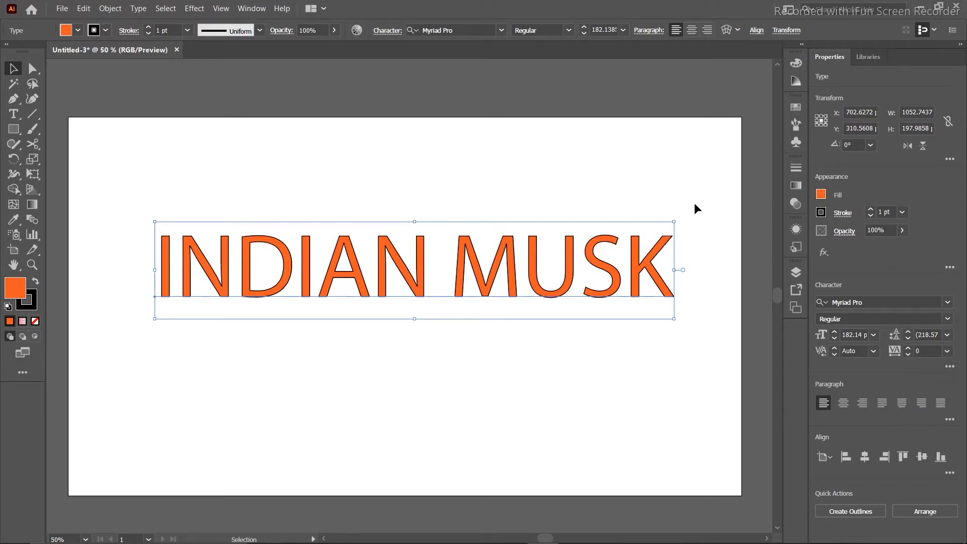
left_click(622, 188)
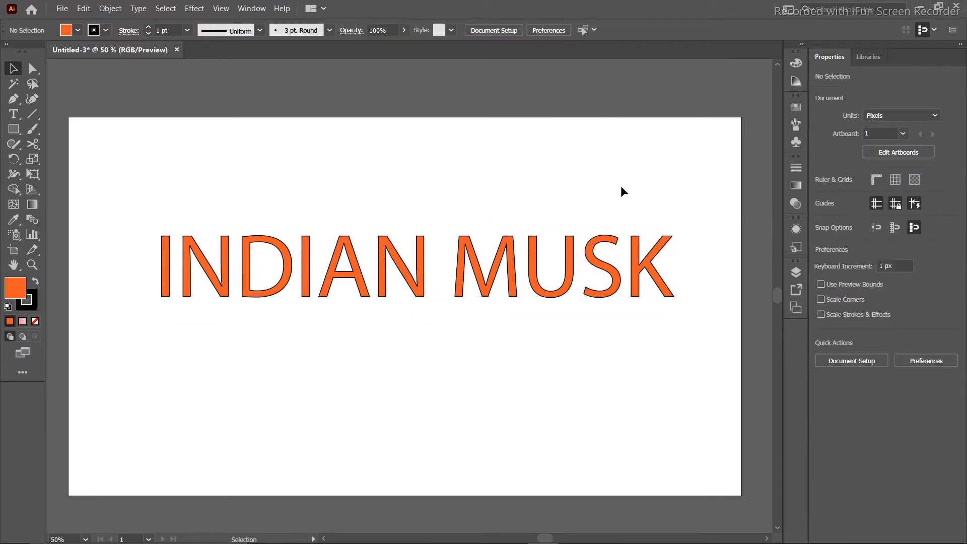
Draw a rectangle covering INDIAN MUSK and give it a grey fill.
left_click_drag(691, 219, 108, 316)
left_click(13, 129)
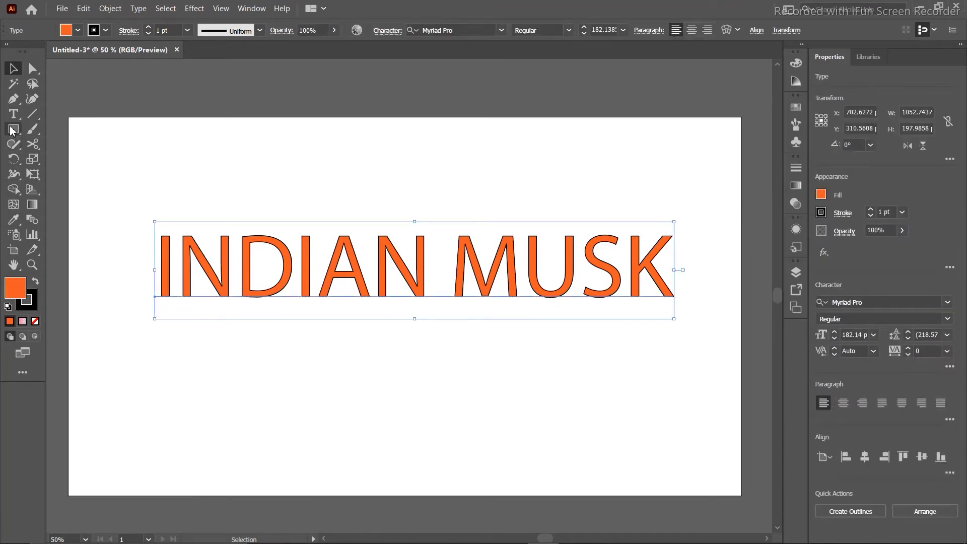
left_click_drag(142, 201, 695, 338)
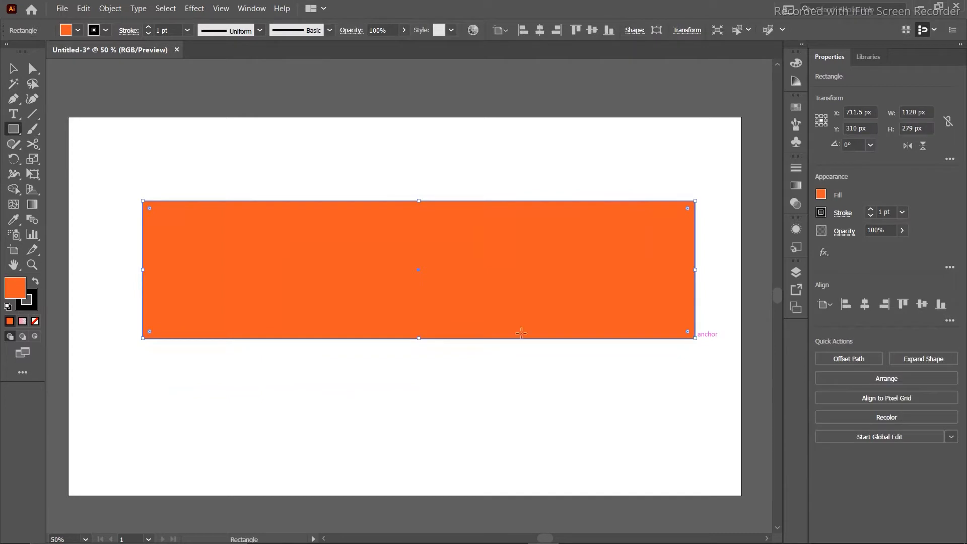
double_click(22, 294)
left_click(445, 244)
mouse_move(445, 244)
left_mouse_down()
mouse_move(414, 260)
mouse_move(319, 269)
left_mouse_up()
left_click(630, 188)
Send the grey rectangle behind the text and deselect it.
right_click(479, 254)
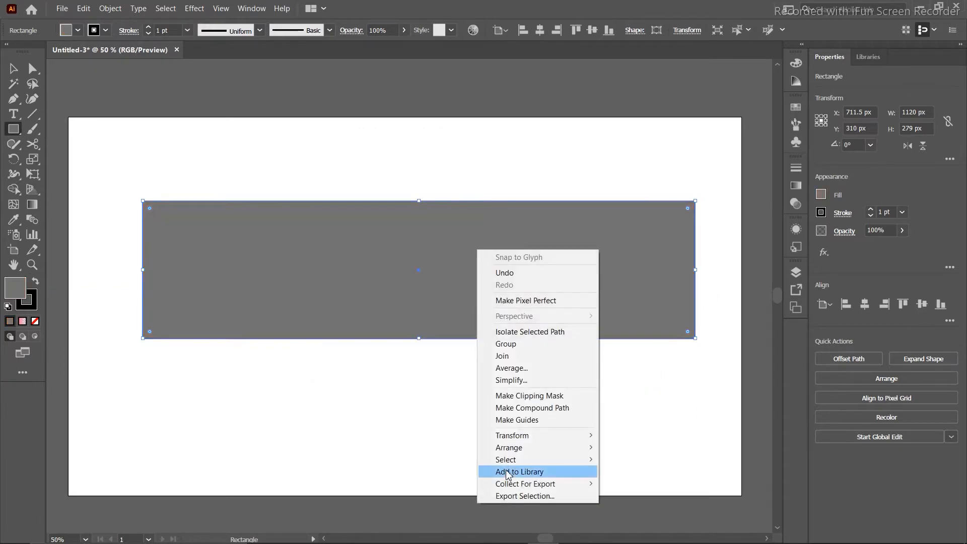
mouse_move(504, 448)
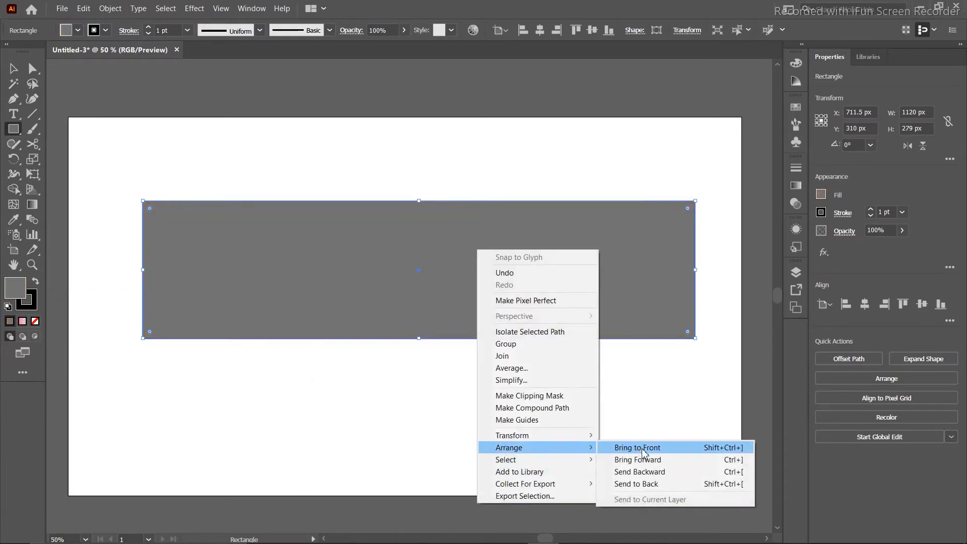
left_click(643, 485)
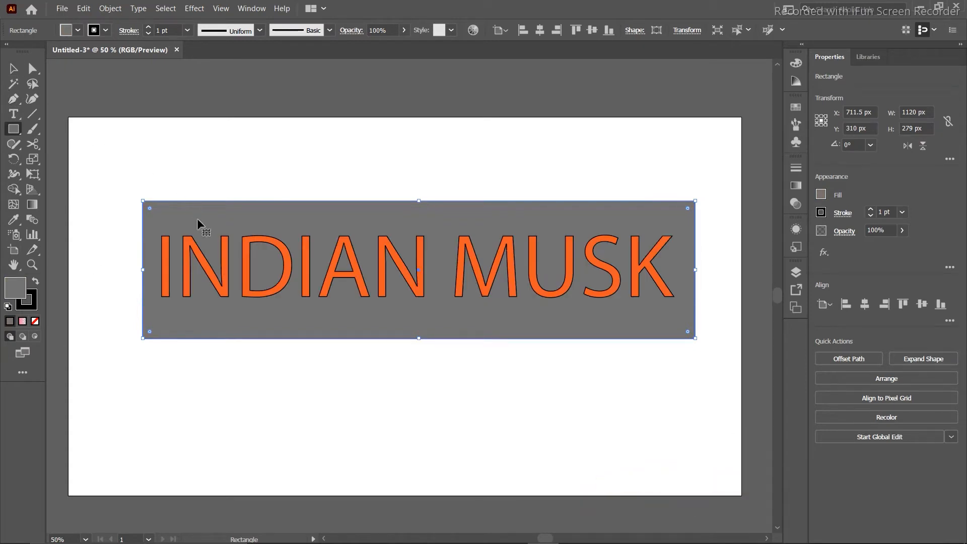
key("ctrl+shift+a")
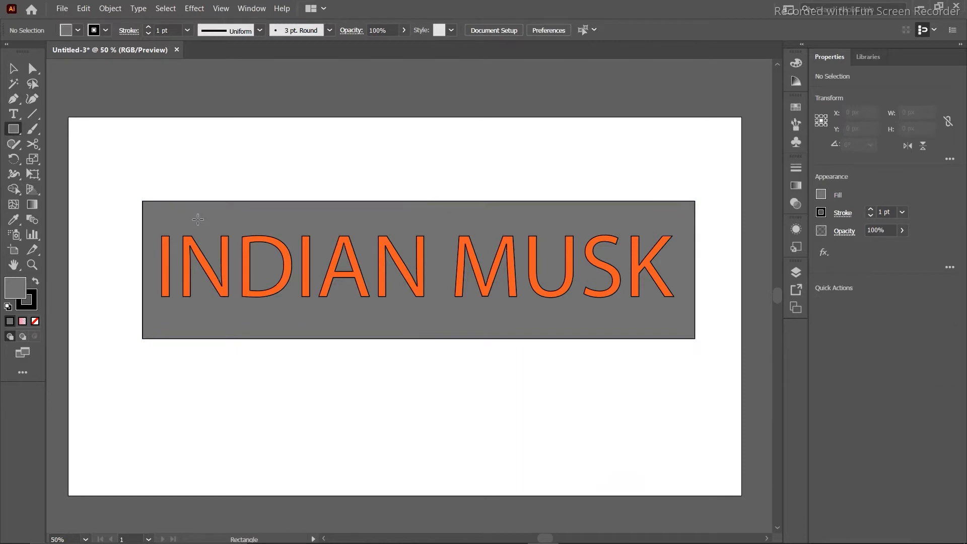
left_click(14, 72)
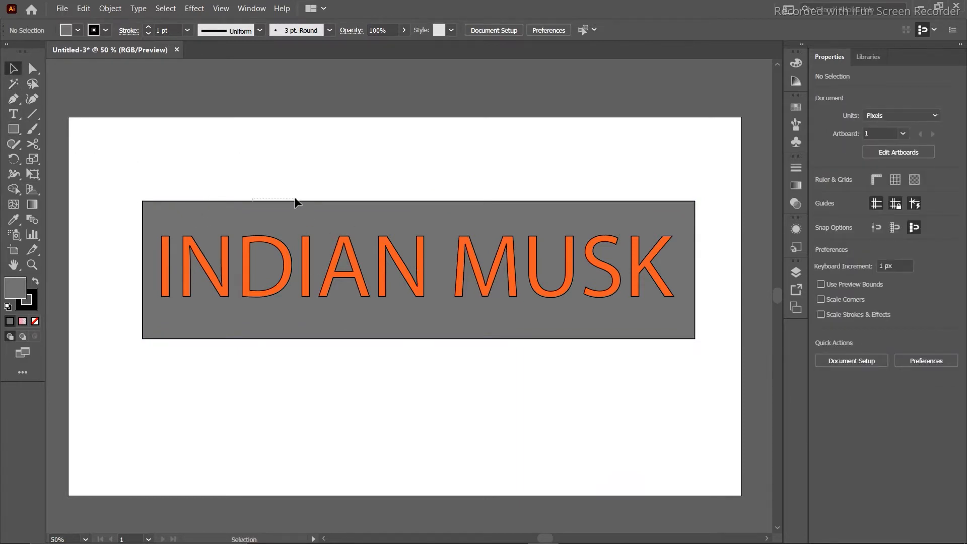
Look through the text's opacity and stroke settings, leaving them unchanged.
left_click(374, 274)
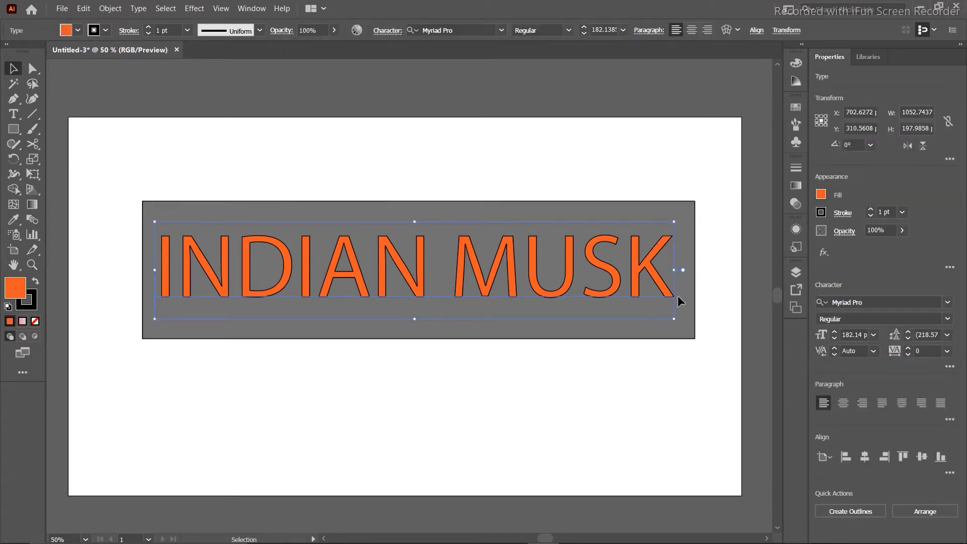
left_click(902, 231)
left_click_drag(900, 247, 923, 249)
left_click(902, 213)
left_click(903, 214)
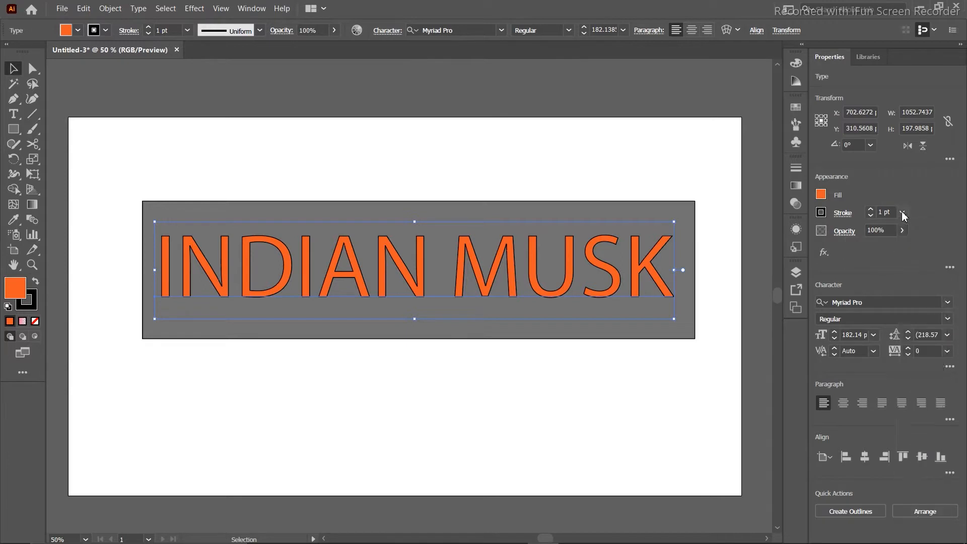
left_click(843, 214)
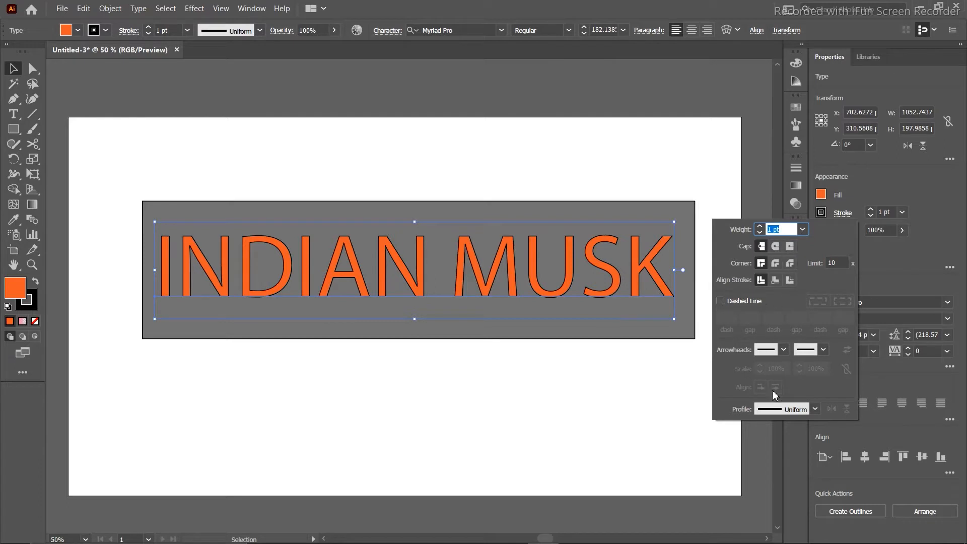
left_click(814, 409)
key("Escape")
left_click(882, 267)
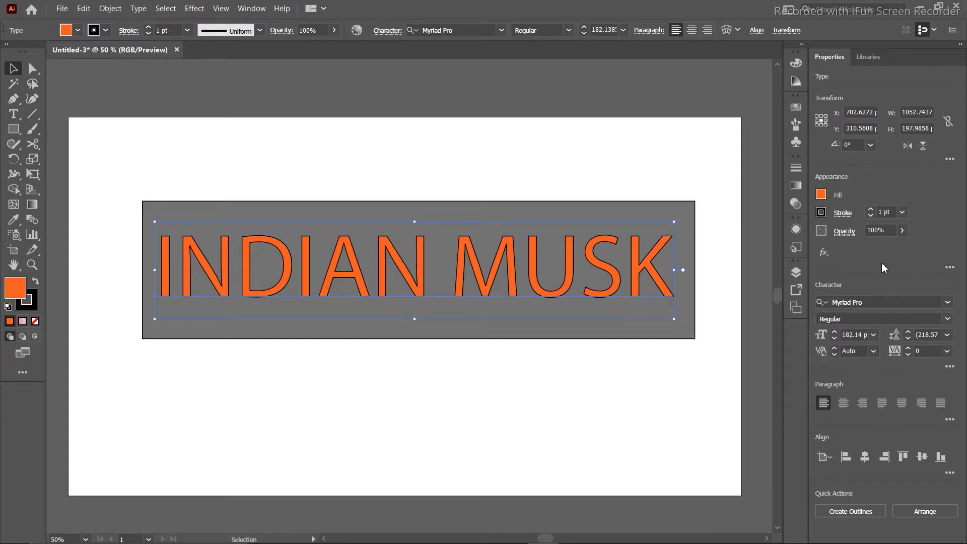
Set INDIAN MUSK's stroke colour to None, removing its black outline.
left_click(822, 212)
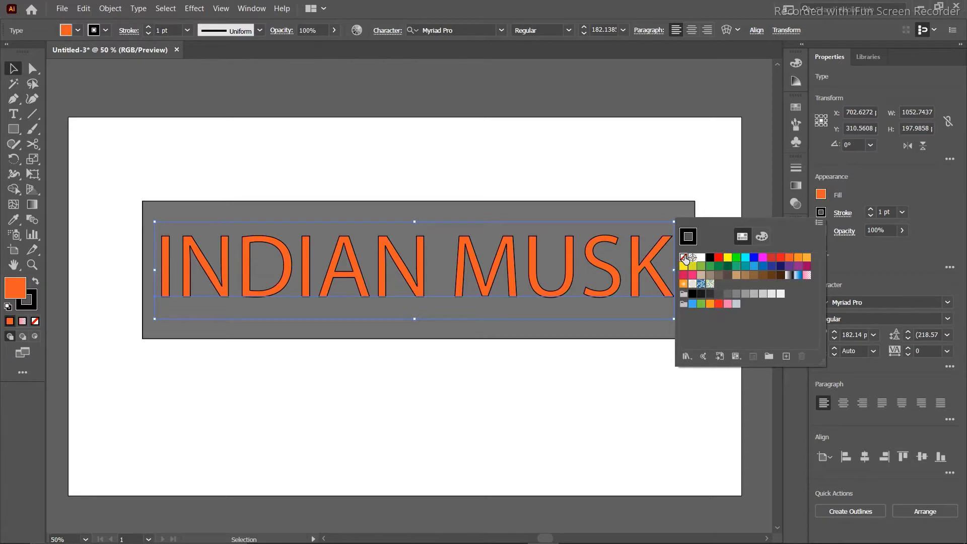
left_click(684, 259)
left_click(698, 173)
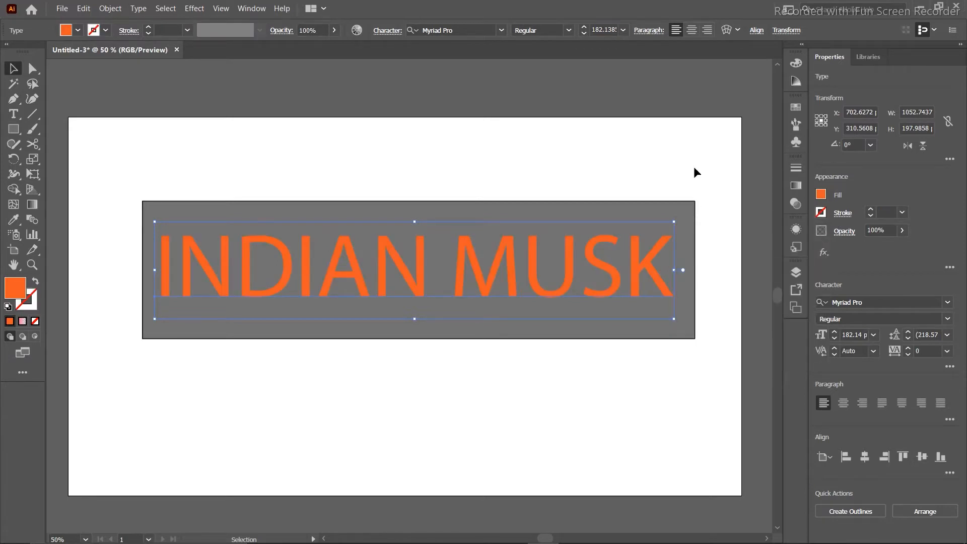
left_click(694, 168)
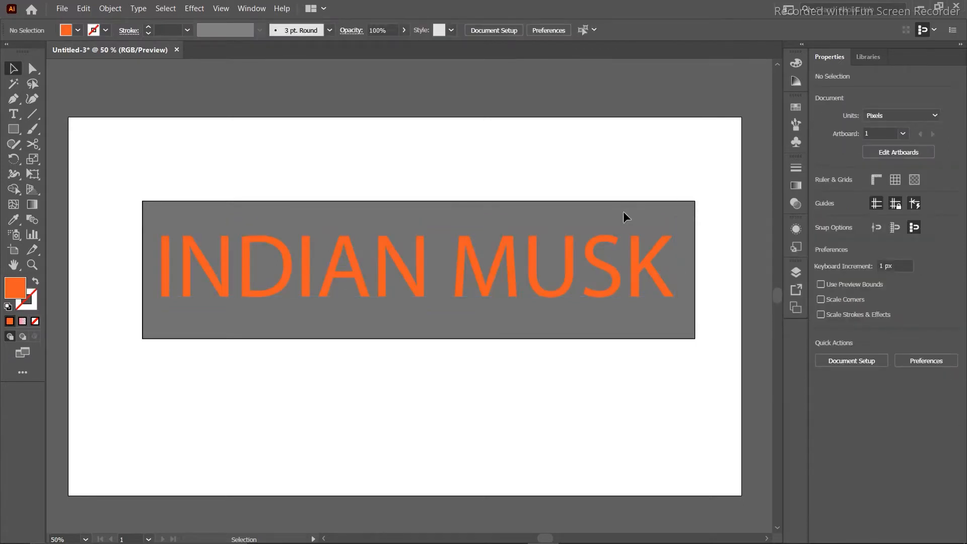
left_click(633, 257)
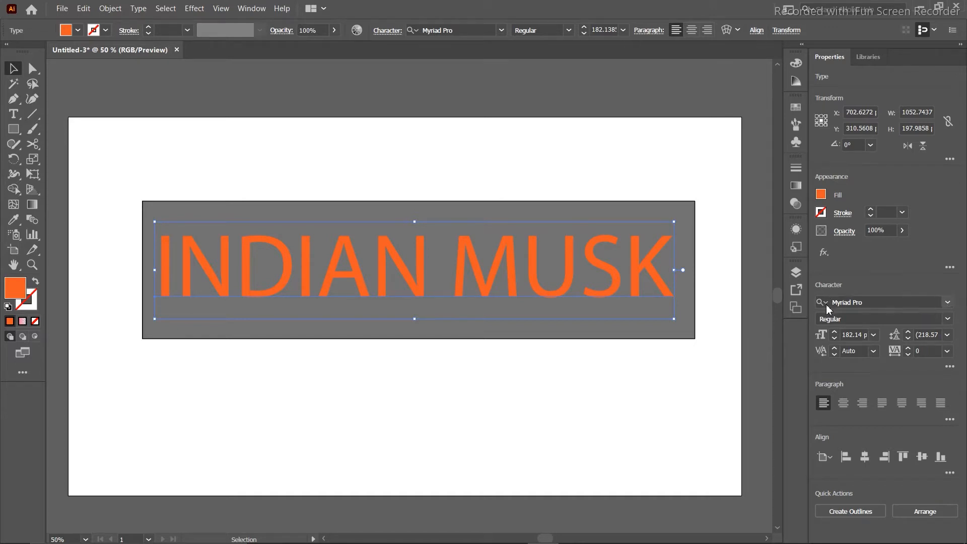
Browse the font list without applying a new font.
left_click(951, 308)
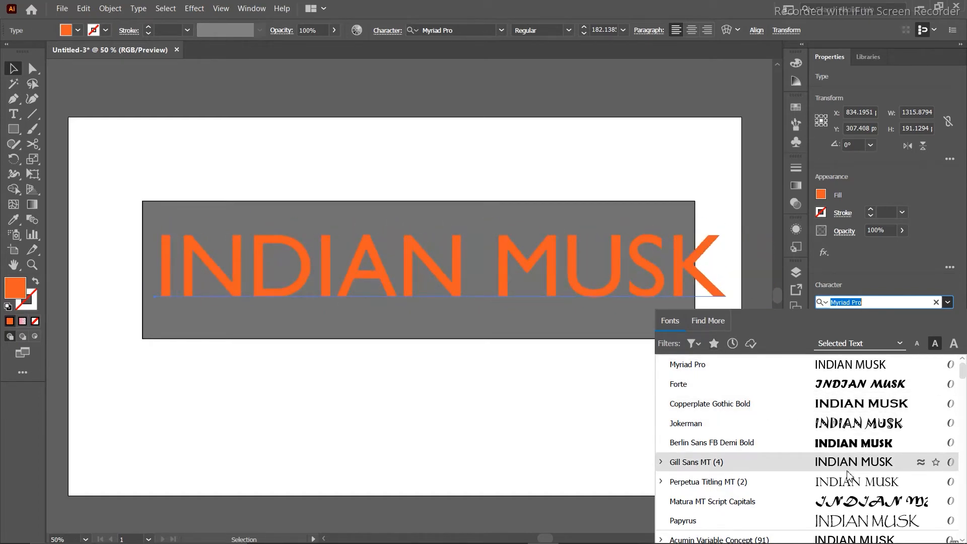
scroll(848, 475, "down", 3)
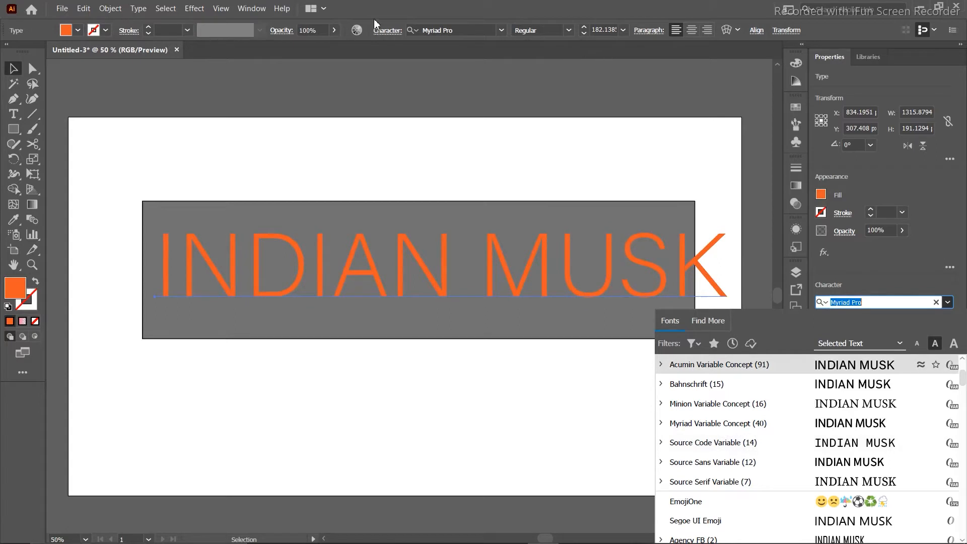
left_click(503, 30)
left_click(503, 30)
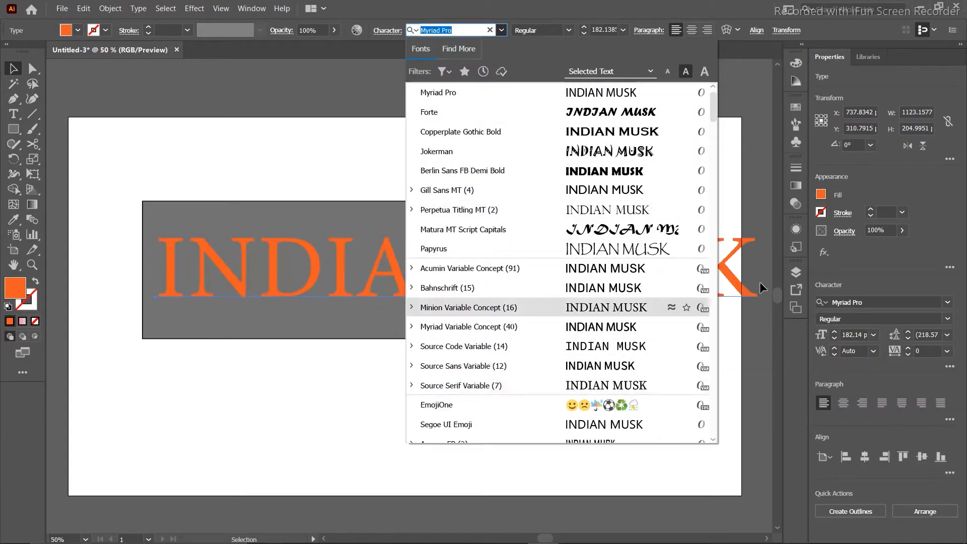
left_click(741, 192)
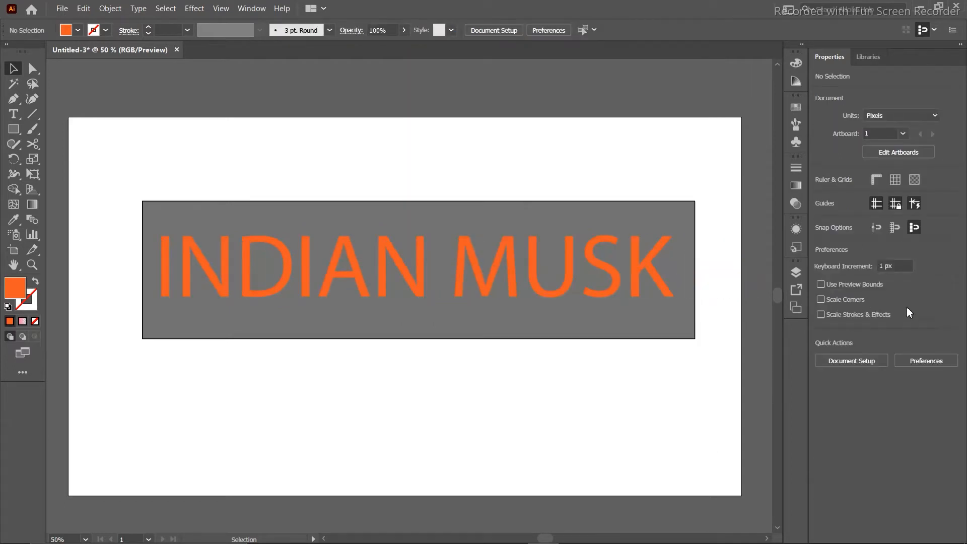
Apply Berlin Sans FB Demi Bold to the INDIAN MUSK text.
left_click(600, 278)
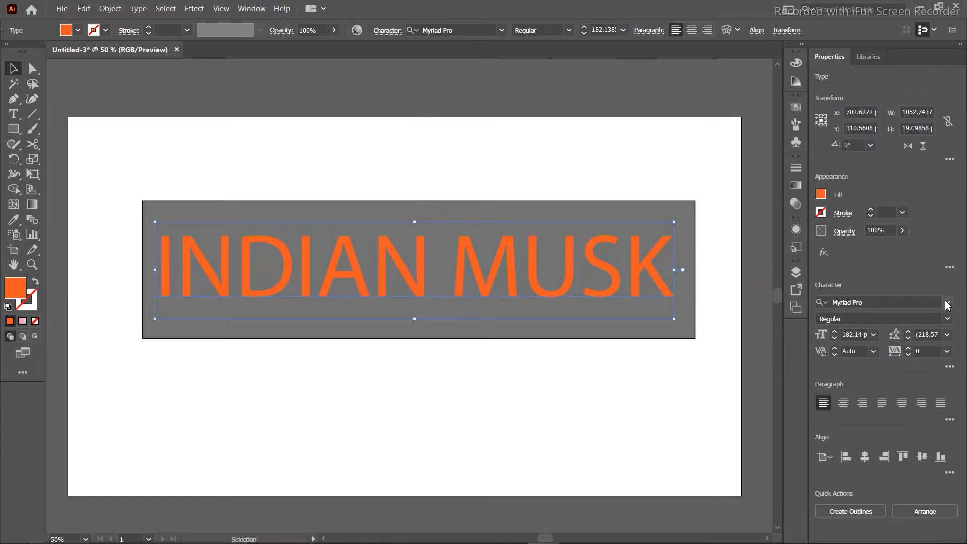
left_click(947, 303)
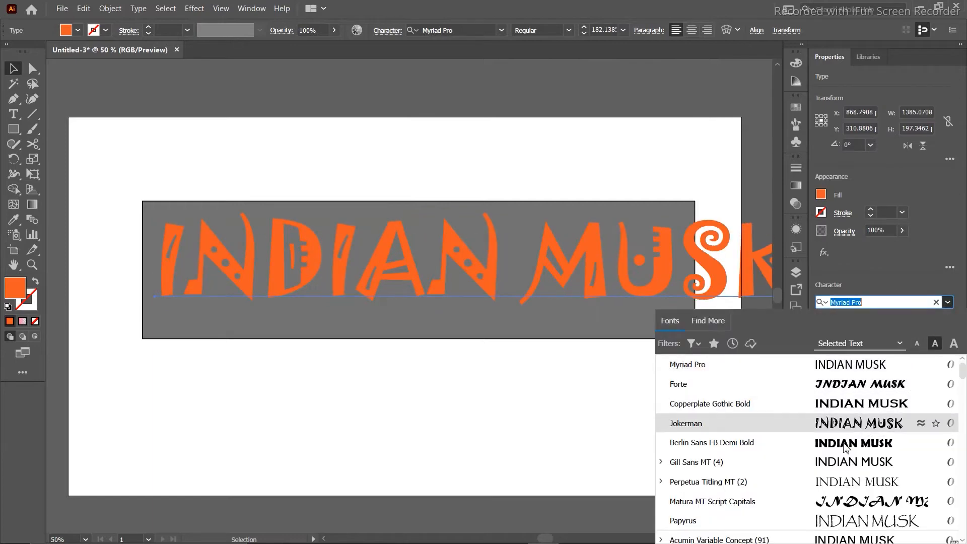
scroll(843, 461, "down", 5)
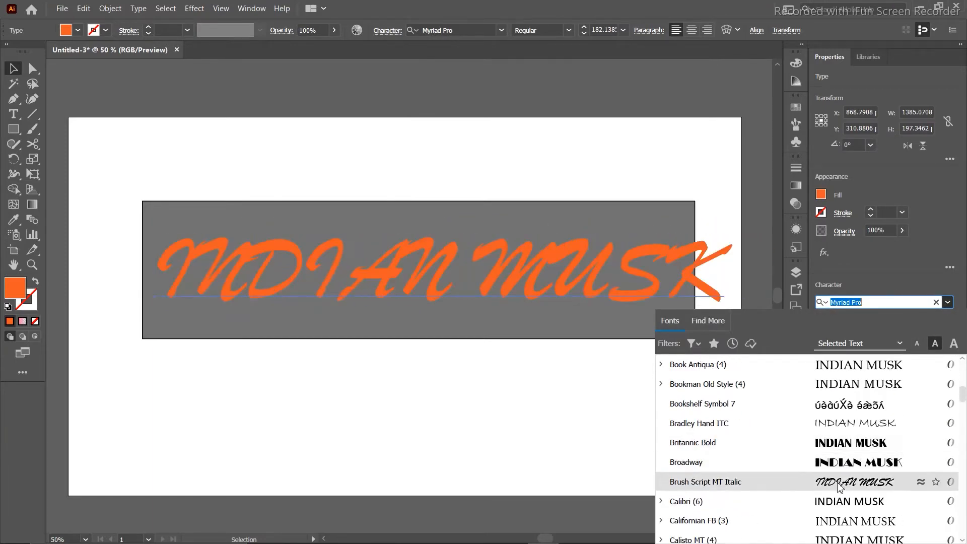
scroll(831, 507, "down", 4)
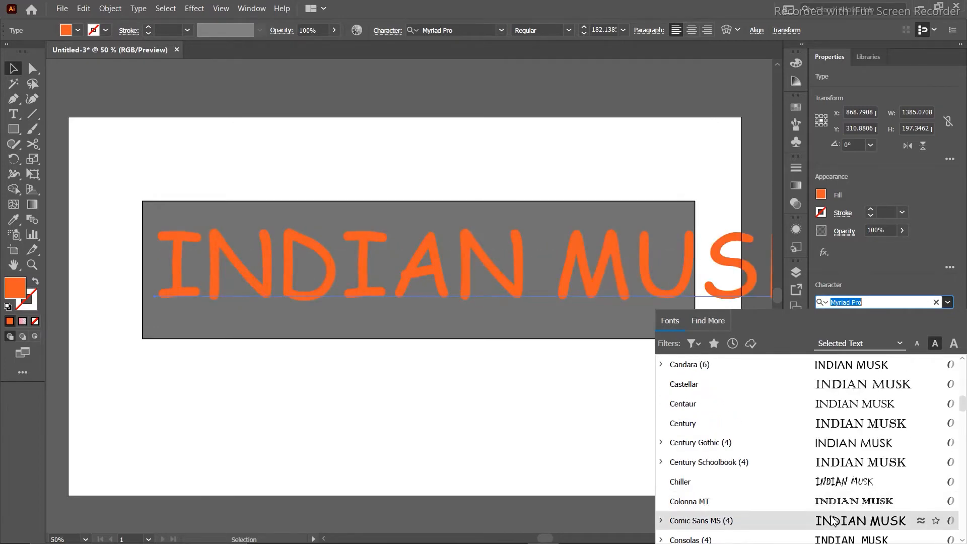
scroll(834, 521, "up", 9)
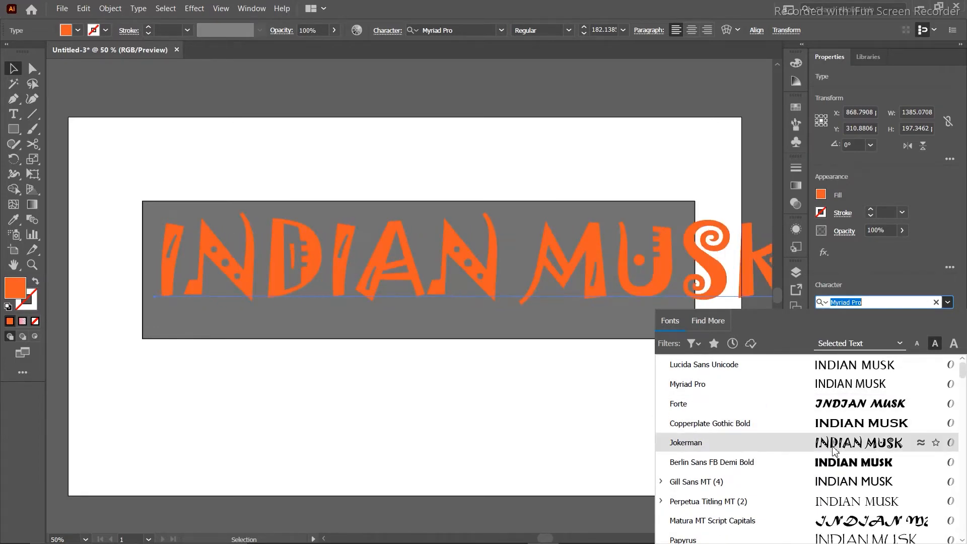
left_click(832, 461)
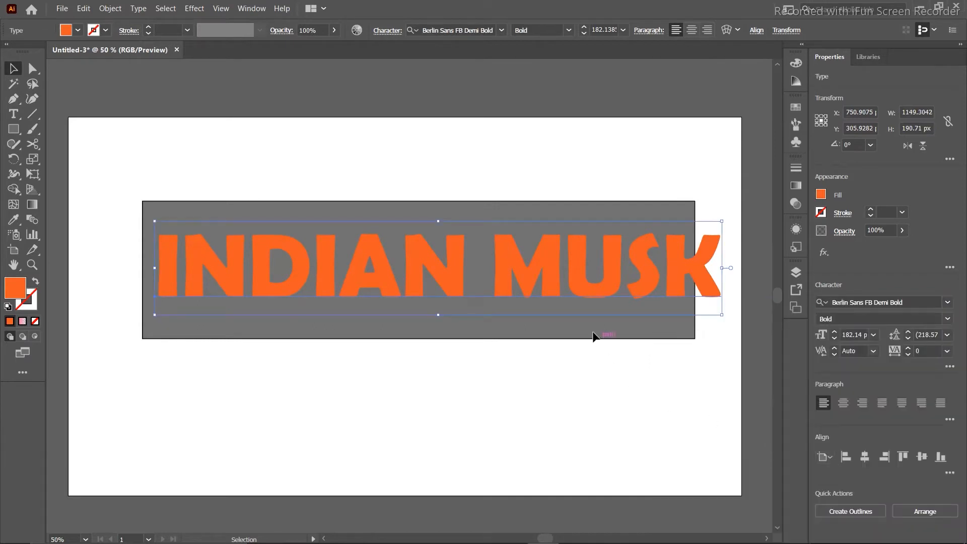
Shrink INDIAN MUSK to 161.67 pt inside the grey rectangle, then check font style and size lists.
left_click_drag(722, 221, 668, 230)
left_click_drag(607, 259, 625, 258)
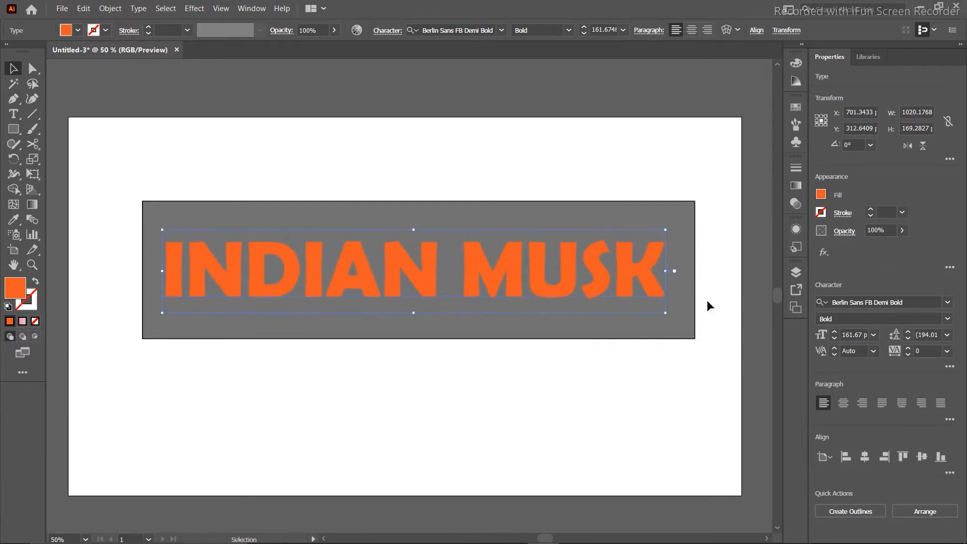
left_click(953, 319)
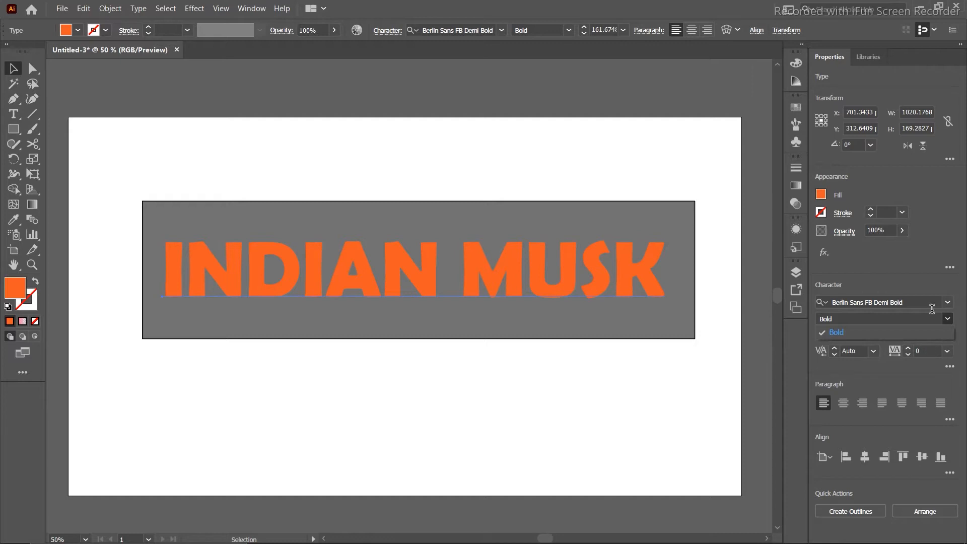
left_click(945, 253)
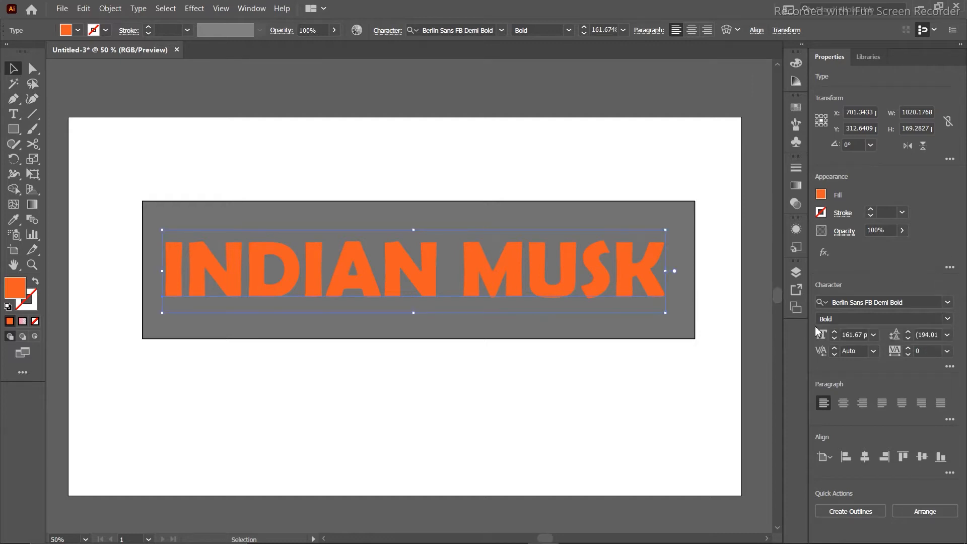
left_click(875, 337)
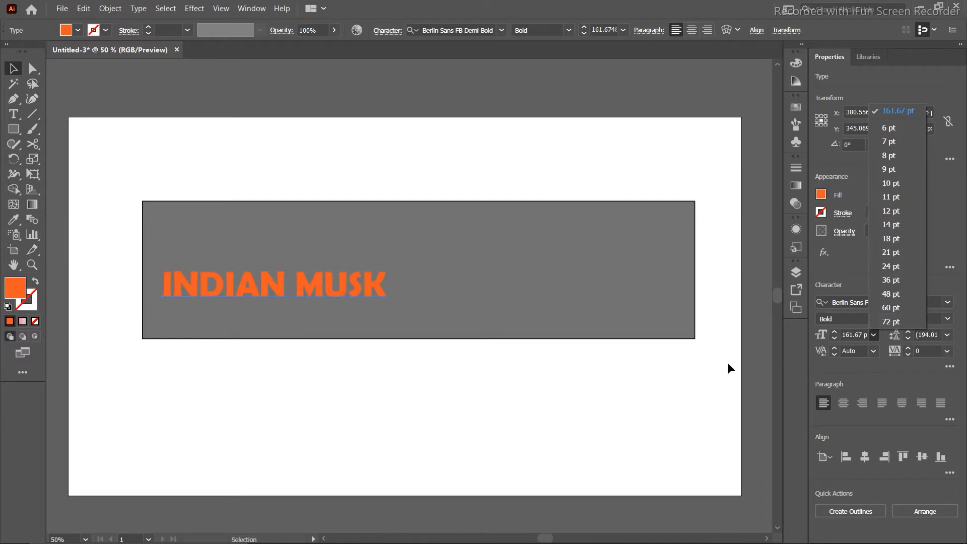
Enter 150 in the font size field for INDIAN MUSK.
left_click(678, 383)
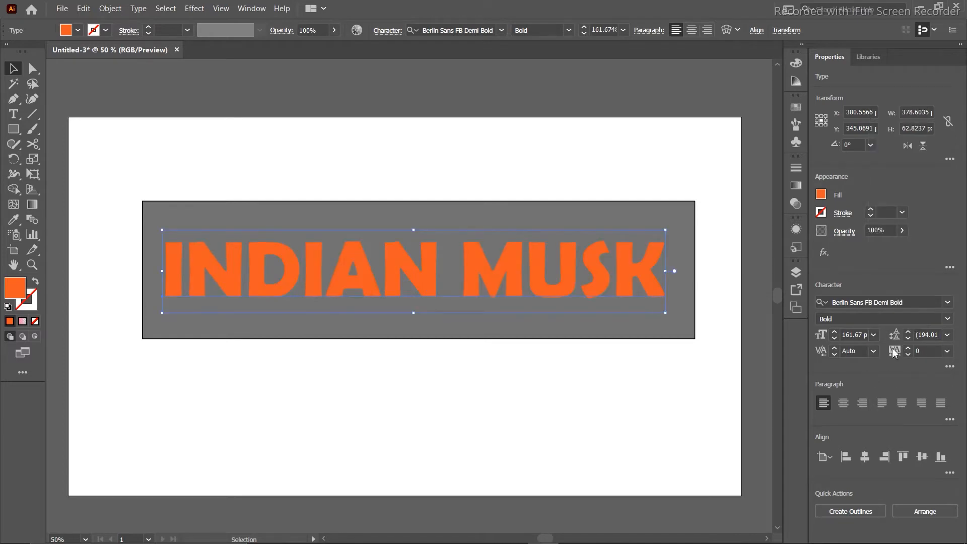
left_click(866, 335)
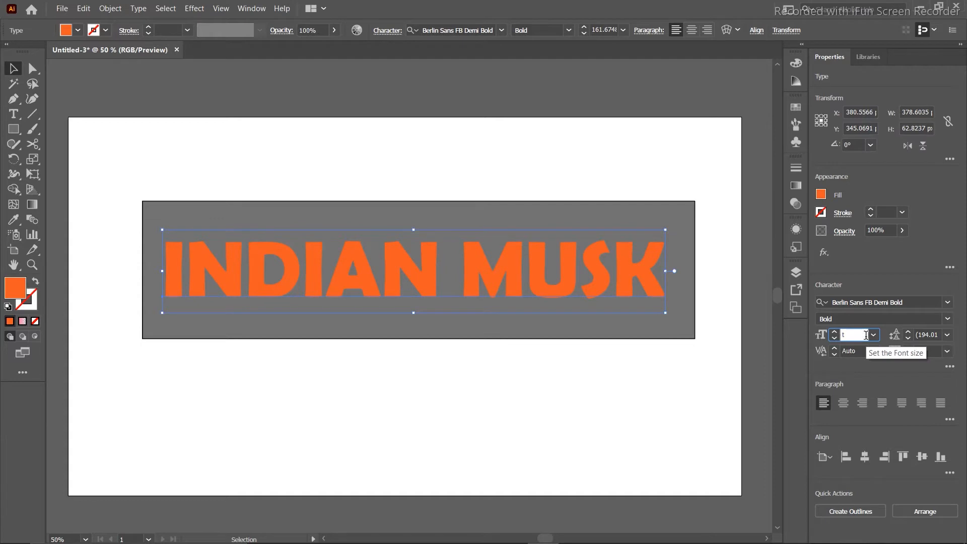
type("150")
key("Return")
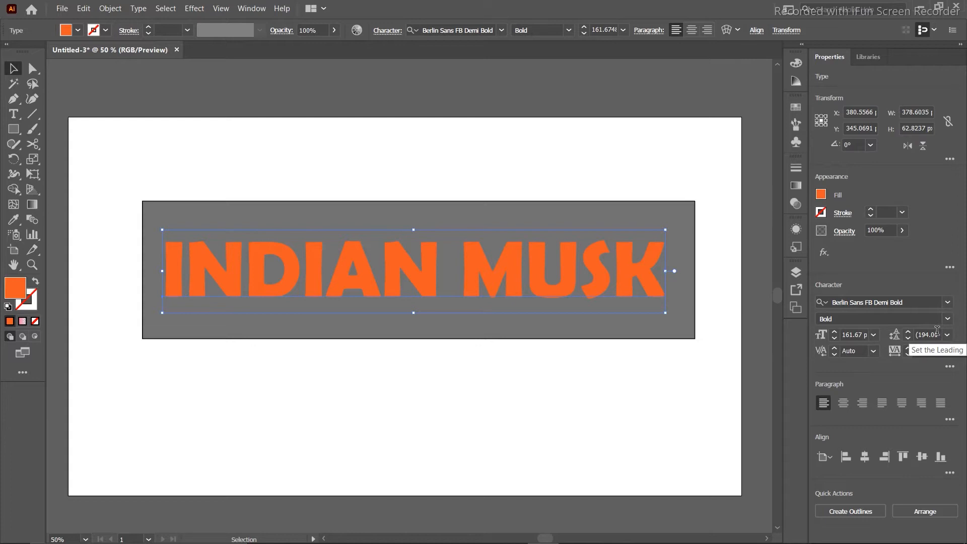
Set the INDIAN MUSK leading to 12 pt.
scroll(936, 331, "down", 1)
scroll(936, 331, "down", 2)
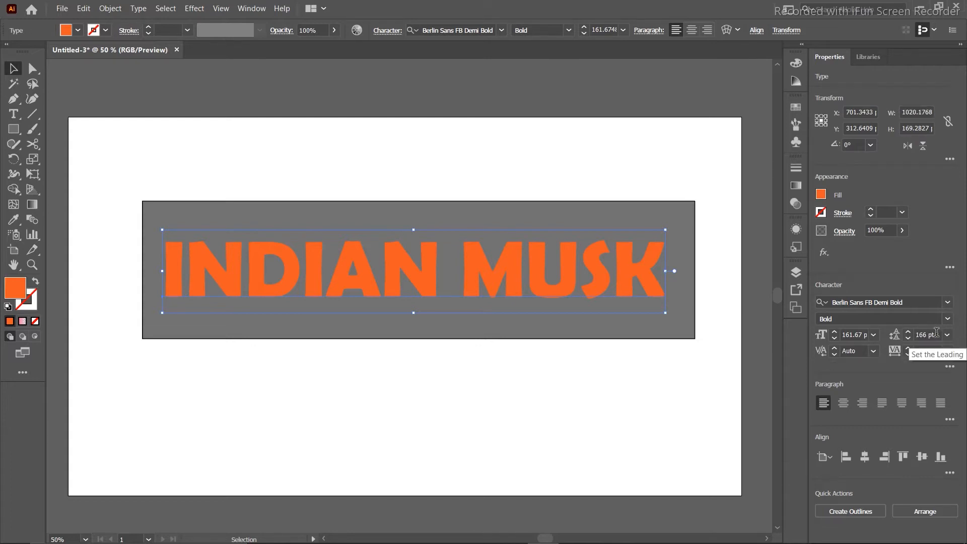
left_click(947, 335)
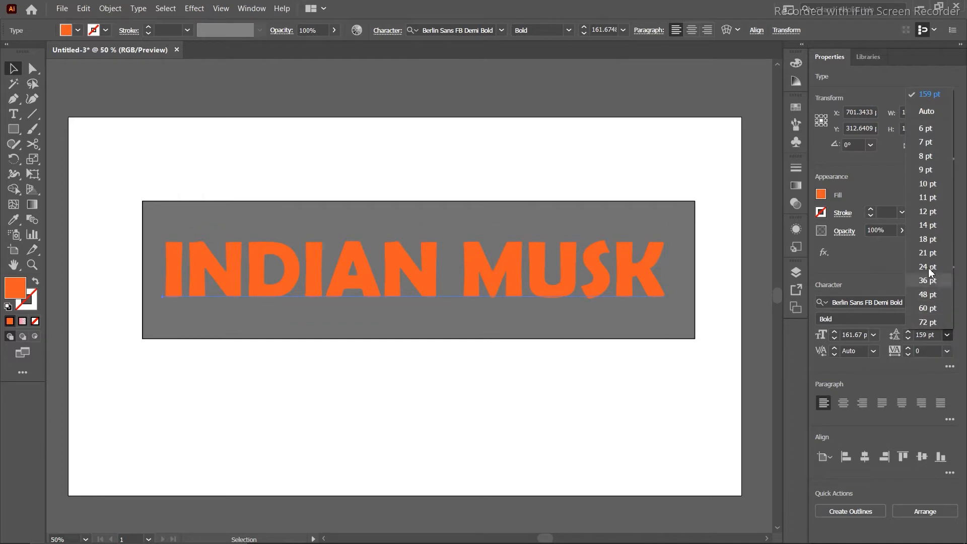
left_click(926, 212)
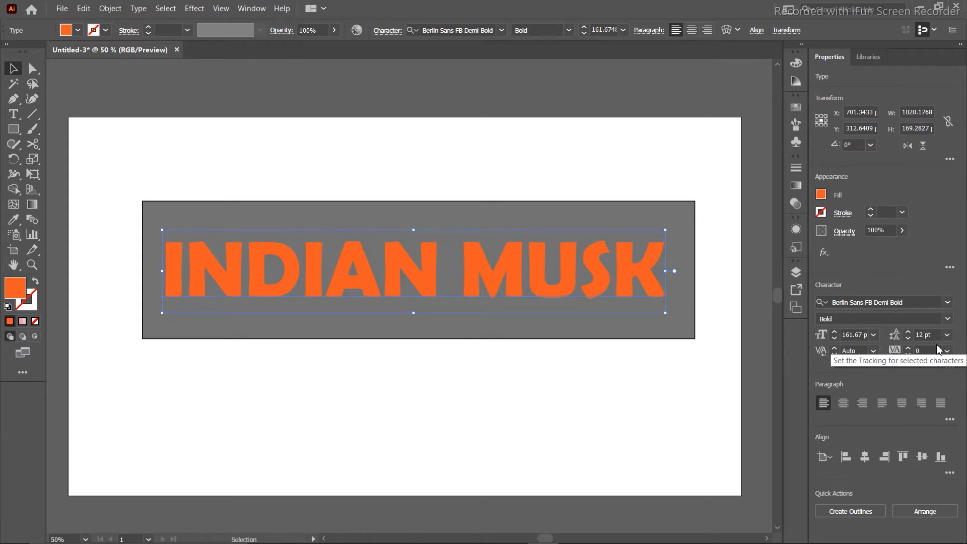
Set kerning to Optical, then change it to Metrics - Roman Only.
left_click(874, 353)
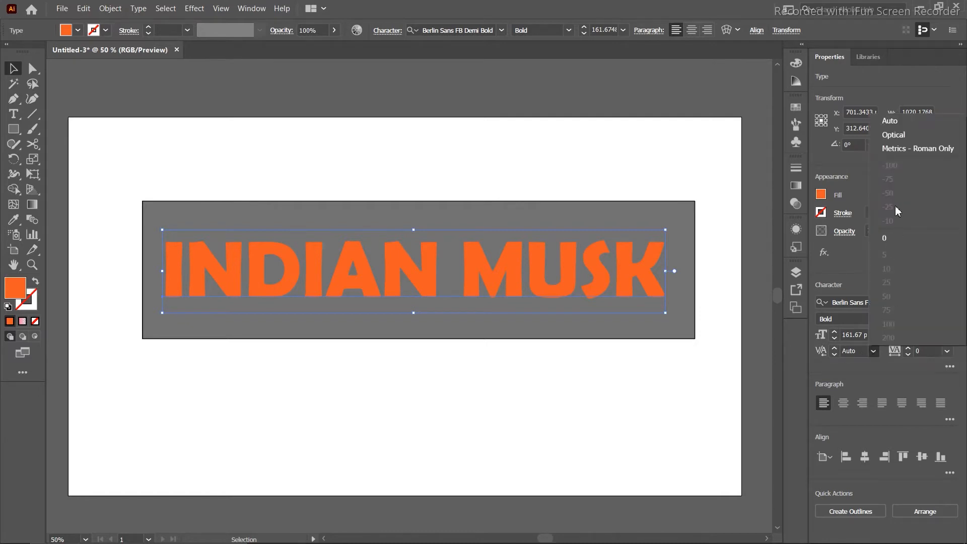
left_click(891, 136)
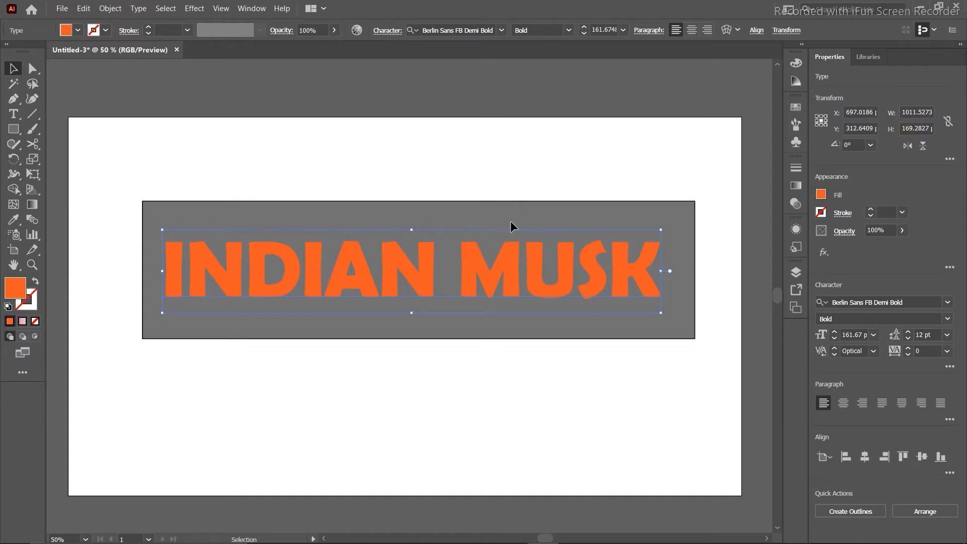
left_click(875, 353)
left_click(907, 148)
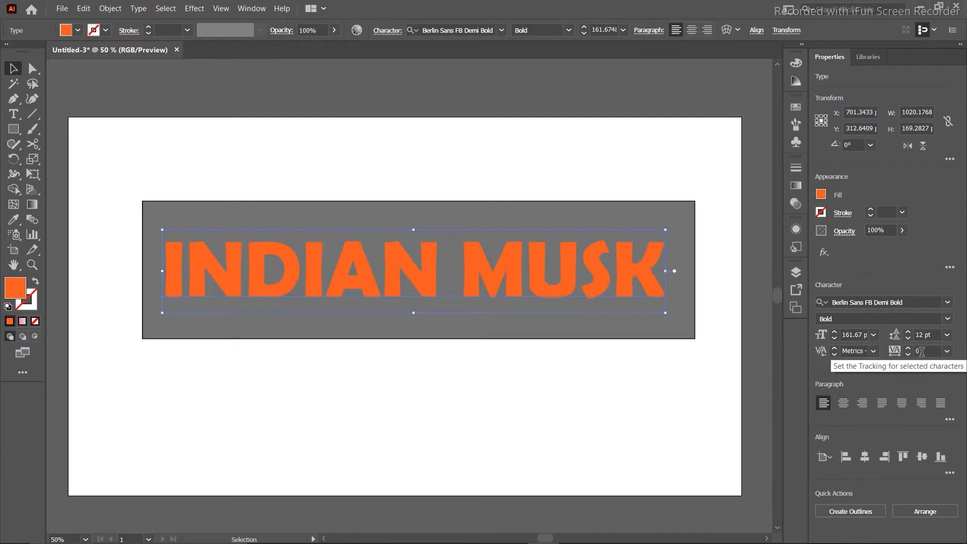
Set tracking to 67 and nudge the text so it spans the grey box.
scroll(929, 352, "down", 20)
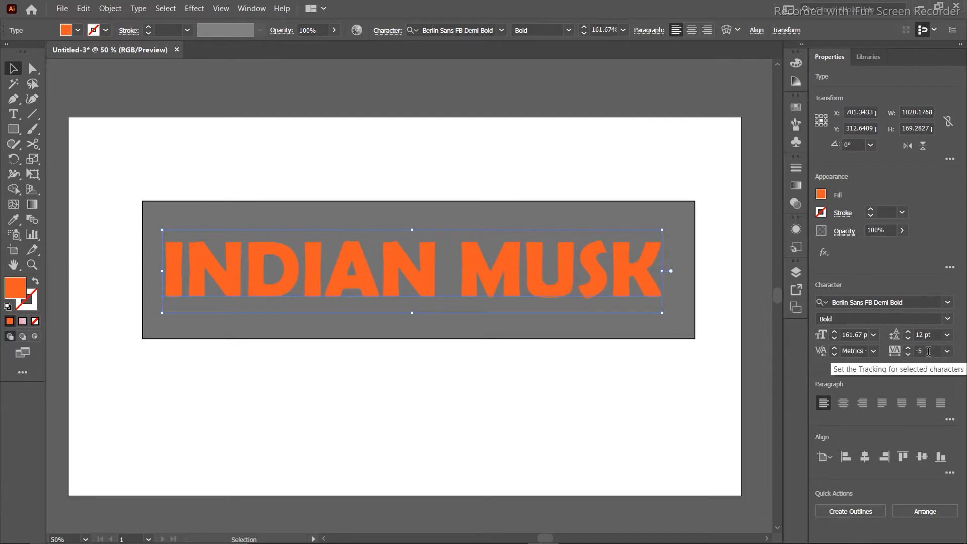
scroll(929, 352, "down", 20)
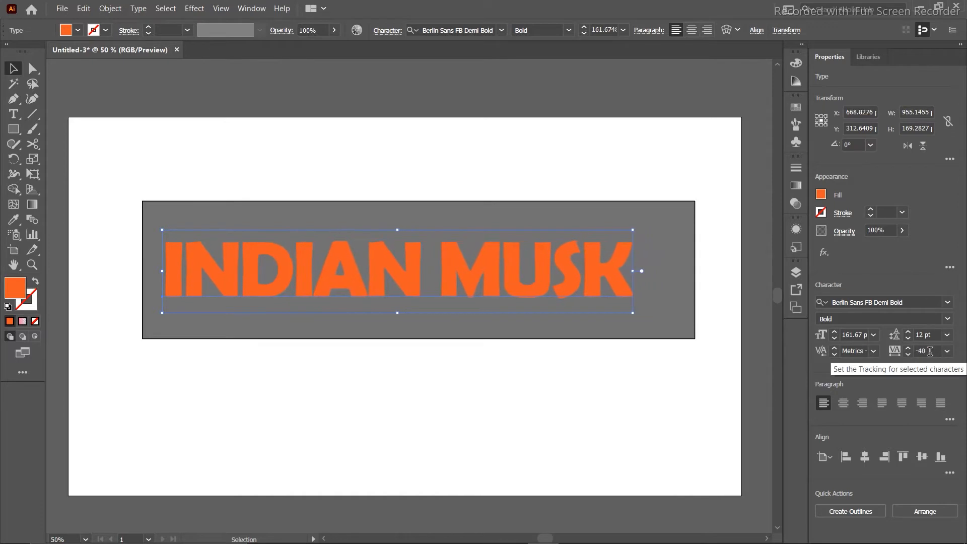
scroll(929, 351, "down", 19)
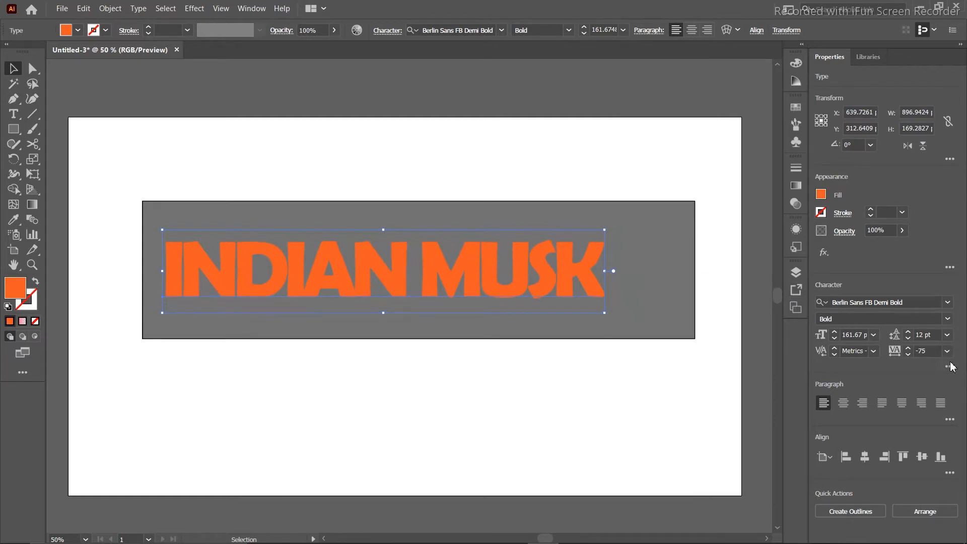
scroll(930, 351, "up", 20)
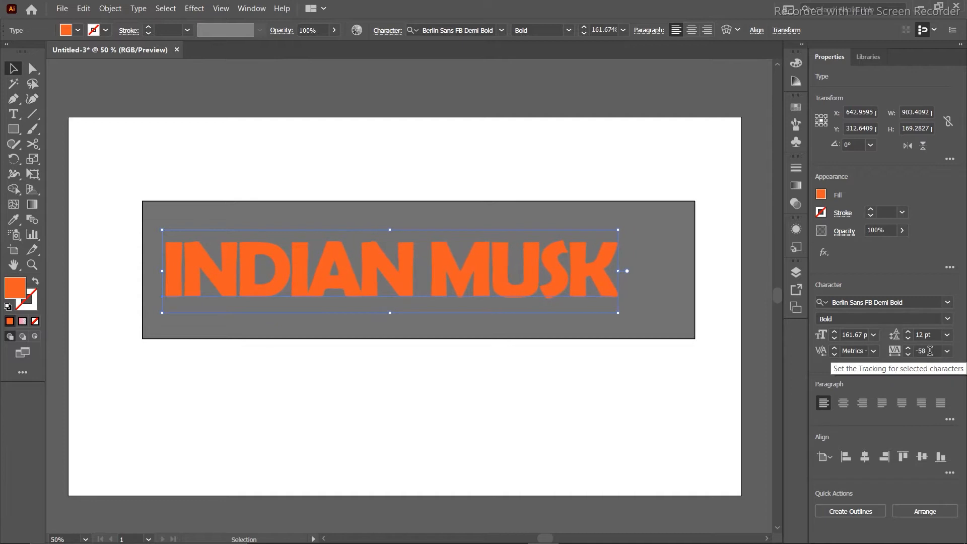
scroll(930, 351, "up", 11)
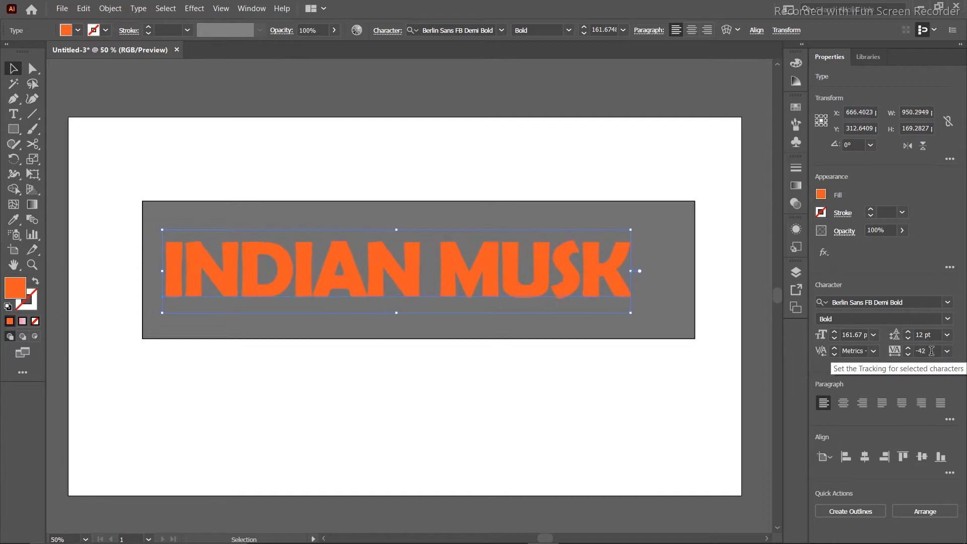
scroll(933, 351, "up", 20)
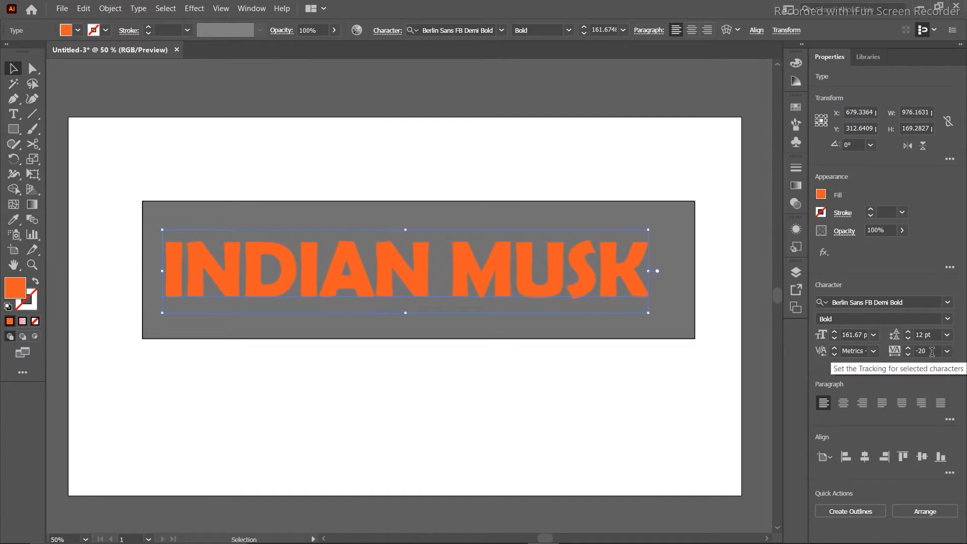
scroll(935, 351, "up", 20)
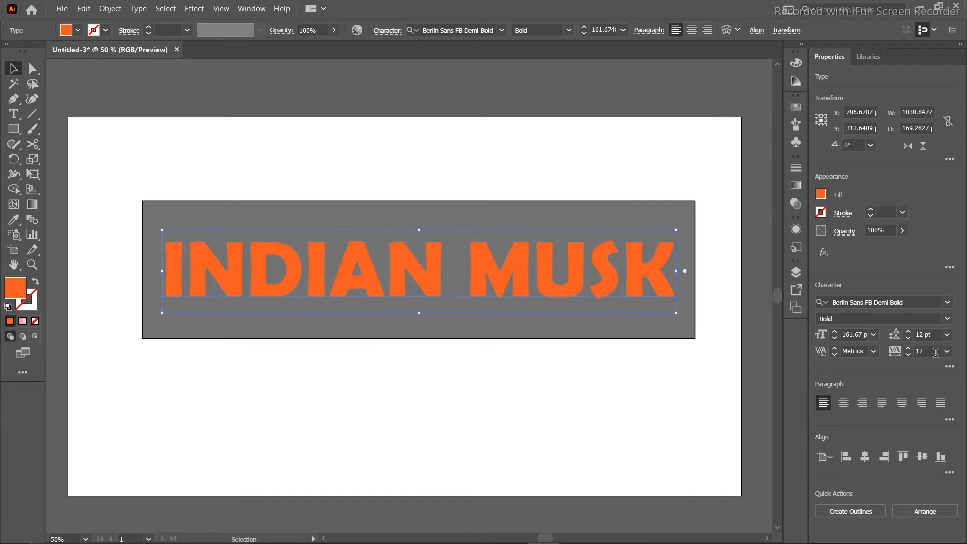
scroll(937, 351, "up", 20)
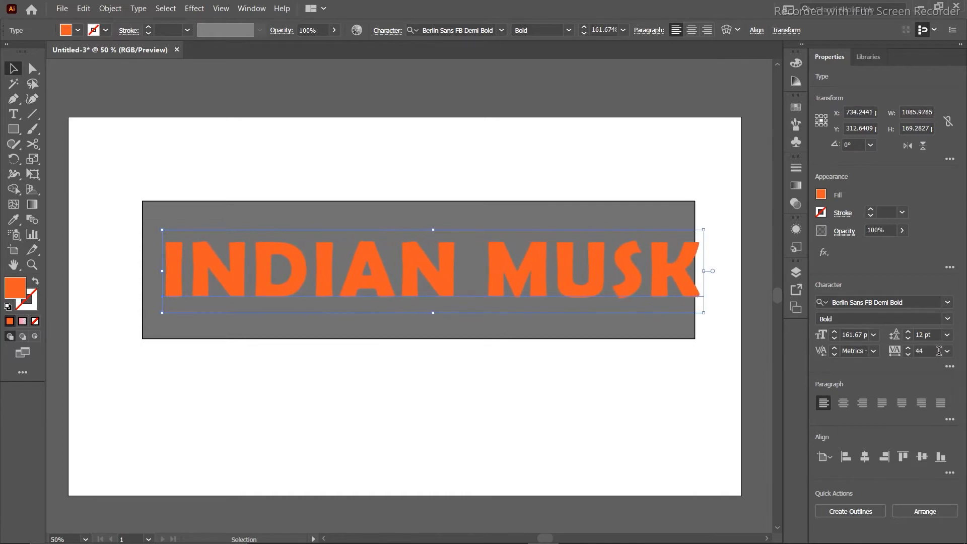
scroll(939, 353, "up", 6)
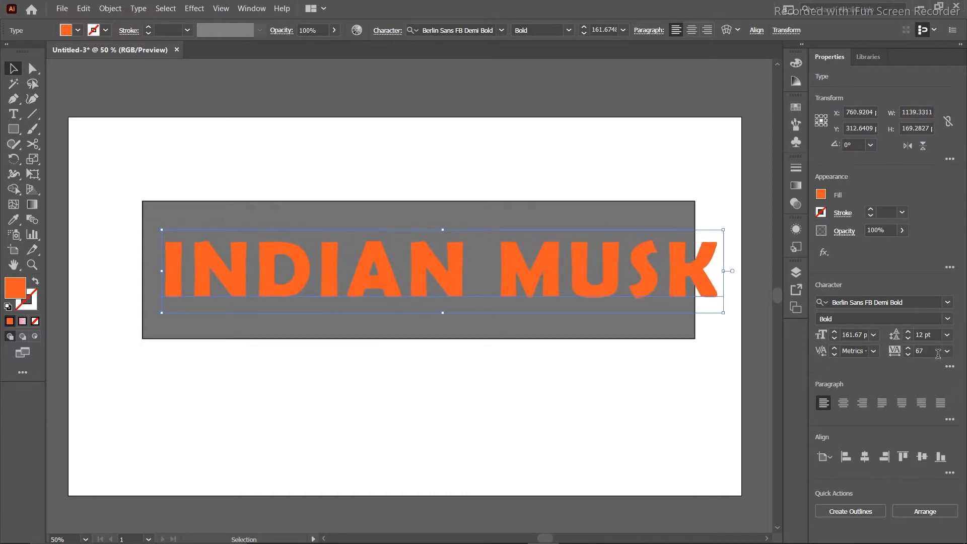
key("Left")
key("Left")
key("Left")
key("Left")
key("Left")
key("Left")
key("Left")
key("Left")
key("Left")
key("Left")
key("Left")
key("Left")
key("Left")
key("Left")
key("Left")
key("Left")
key("Left")
key("Left")
key("Left")
key("Left")
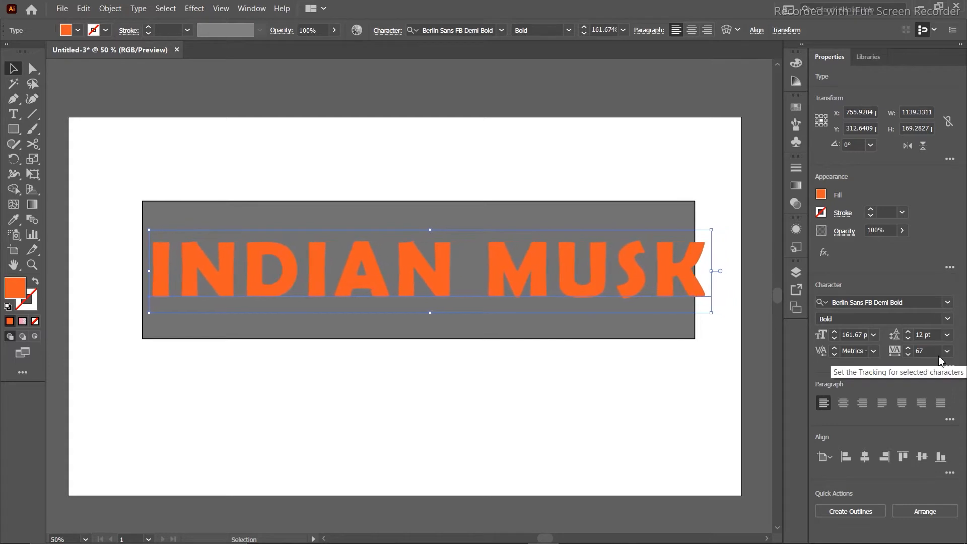
key("Right")
key("Right")
key("Right")
key("Right")
key("Right")
key("Right")
key("Right")
key("Right")
key("Right")
key("Right")
key("Right")
key("Right")
key("Right")
key("Right")
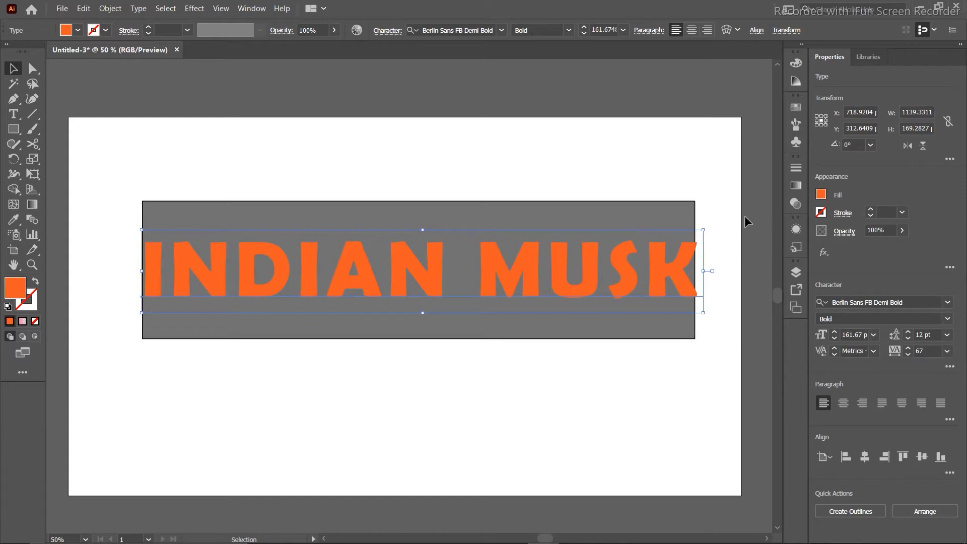
Shrink INDIAN MUSK toward the bottom-left of the grey box and raise its tracking to 103.
left_click_drag(704, 229, 565, 259)
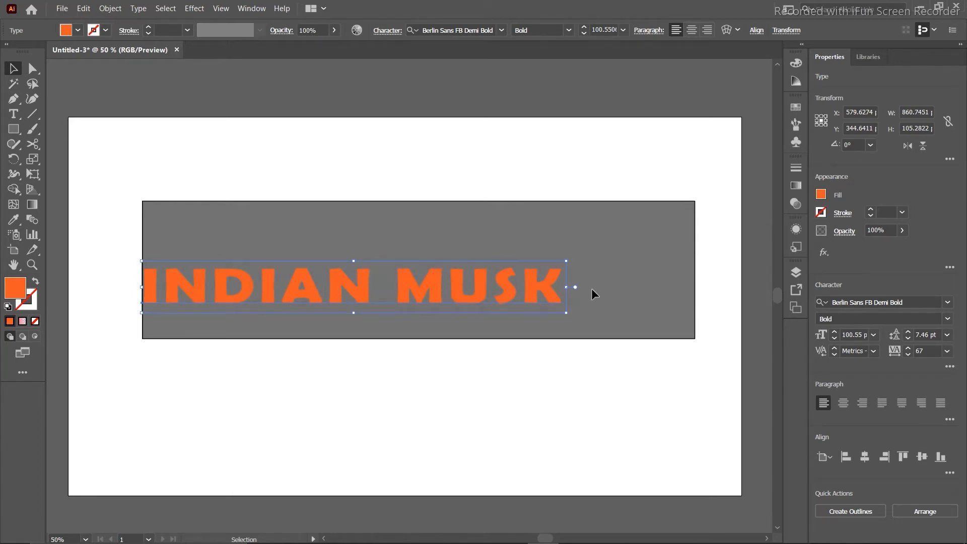
left_click_drag(568, 287, 698, 285)
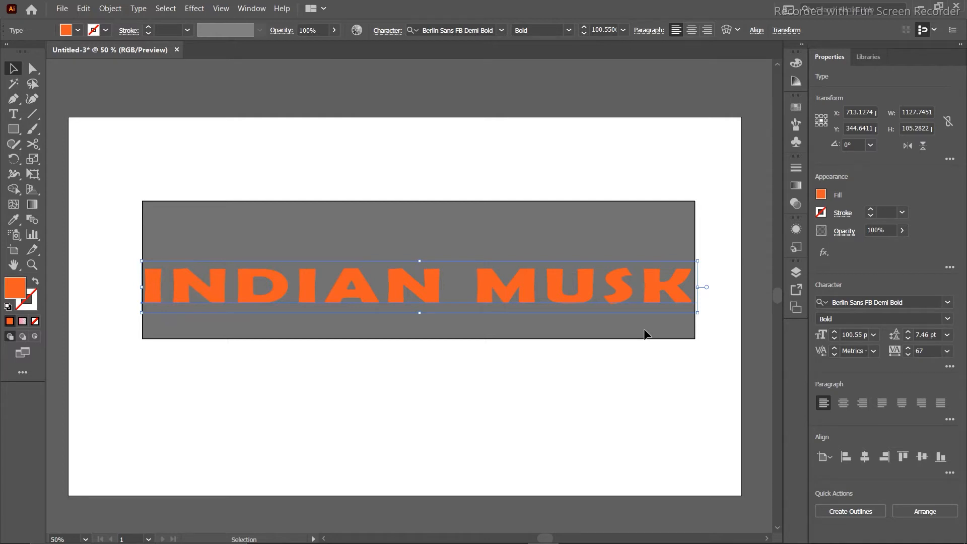
key("ctrl+z")
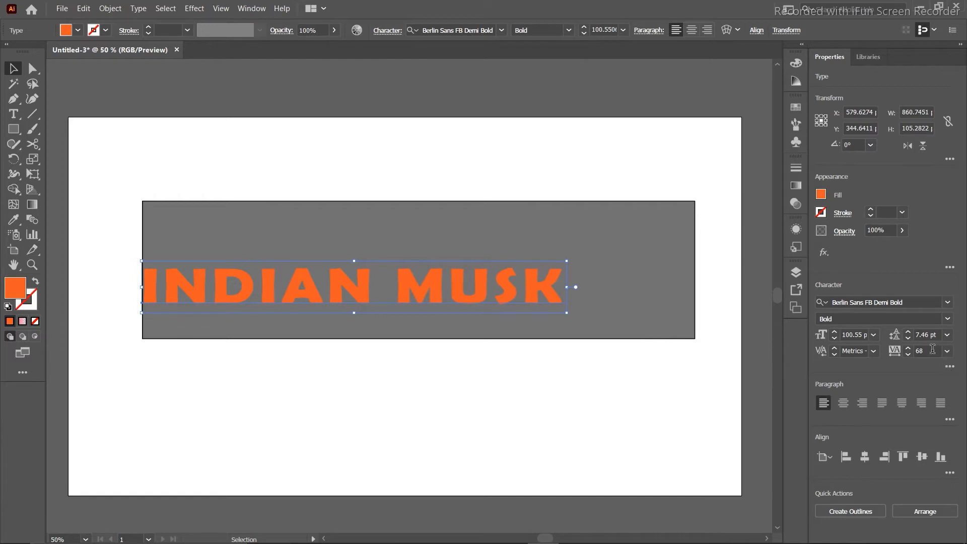
scroll(932, 349, "up", 20)
Raise INDIAN MUSK's tracking to 284 so it spans the full banner width, then reselect it.
scroll(931, 349, "up", 20)
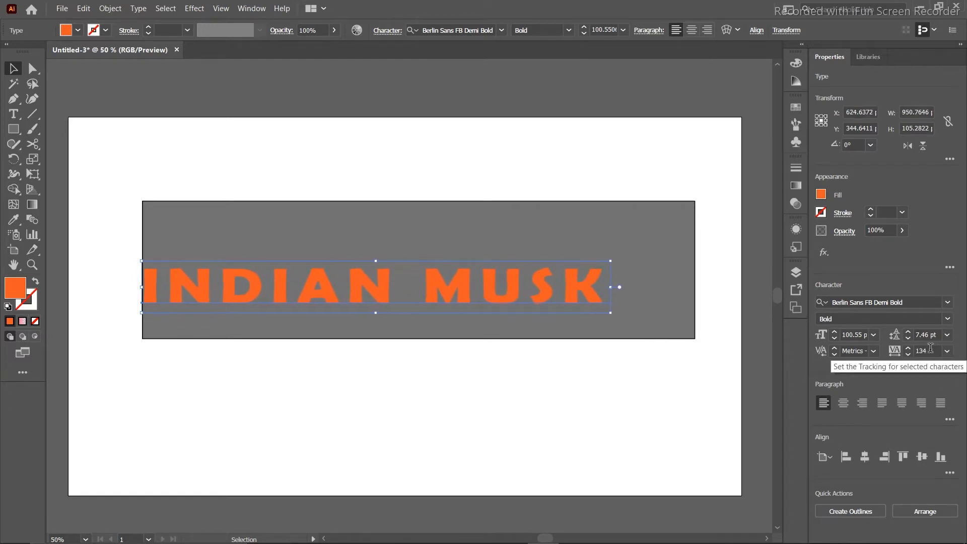
scroll(931, 349, "up", 20)
scroll(934, 349, "up", 1)
scroll(933, 352, "up", 12)
scroll(933, 351, "up", 6)
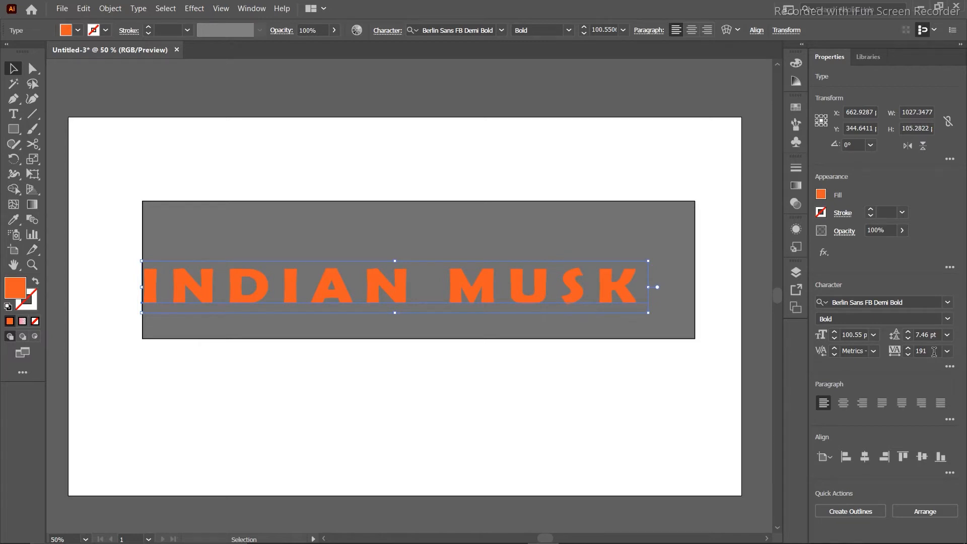
scroll(935, 352, "up", 20)
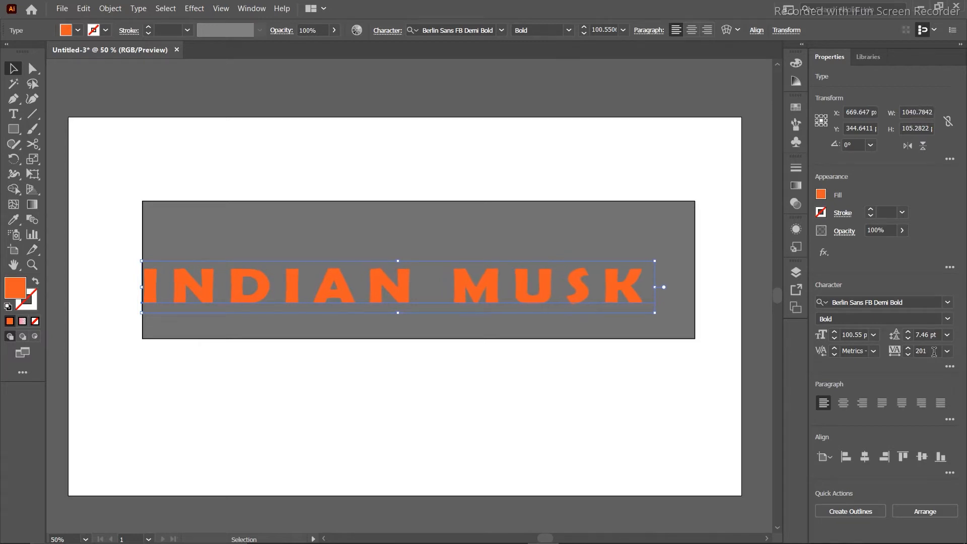
scroll(934, 352, "up", 20)
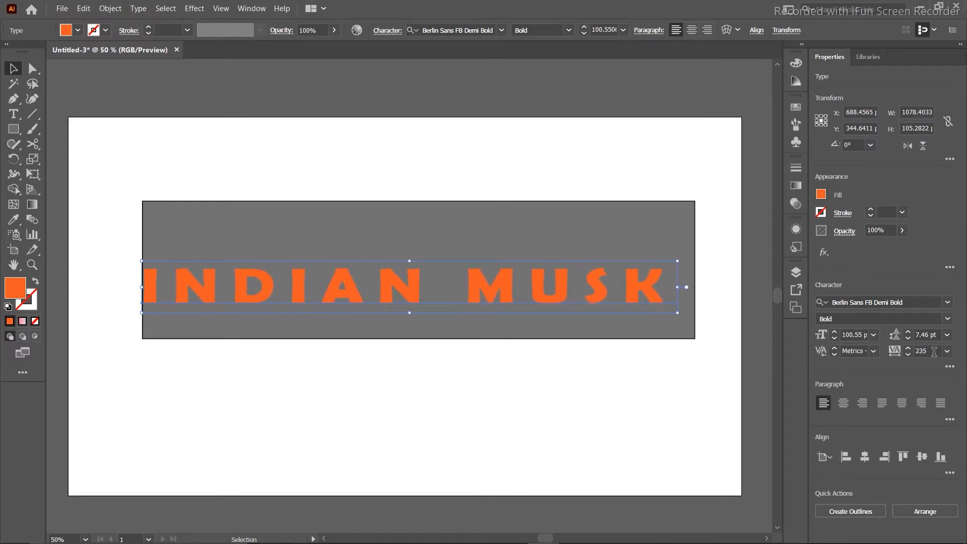
scroll(935, 351, "up", 20)
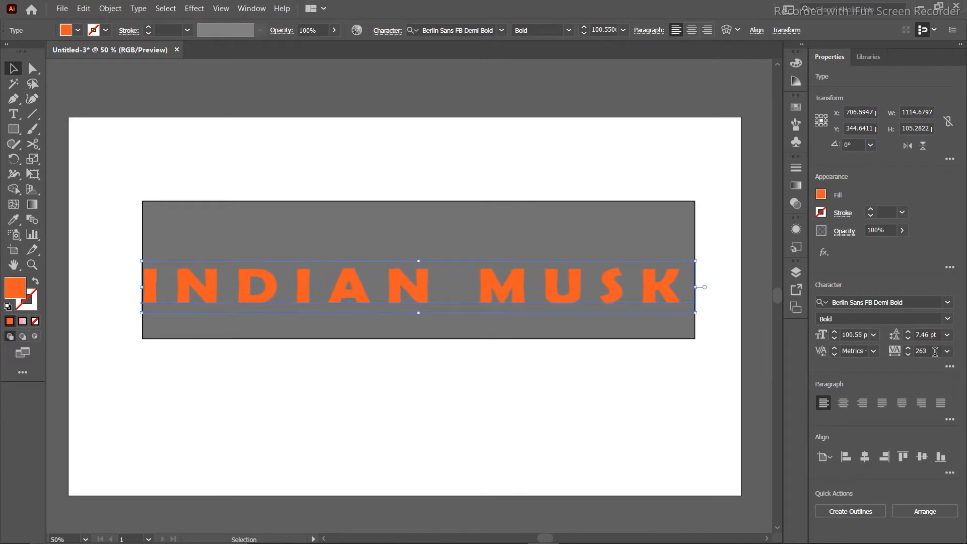
scroll(935, 352, "up", 10)
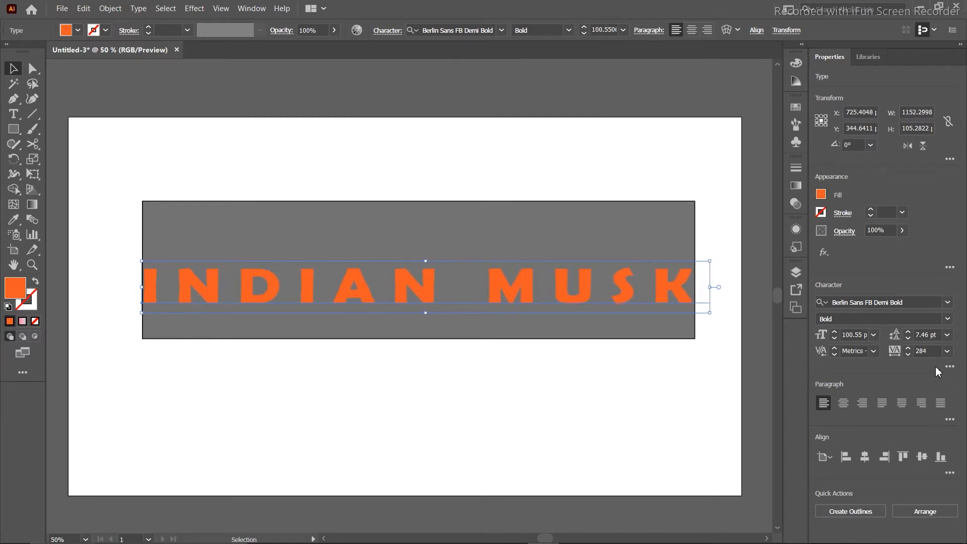
left_click(558, 144)
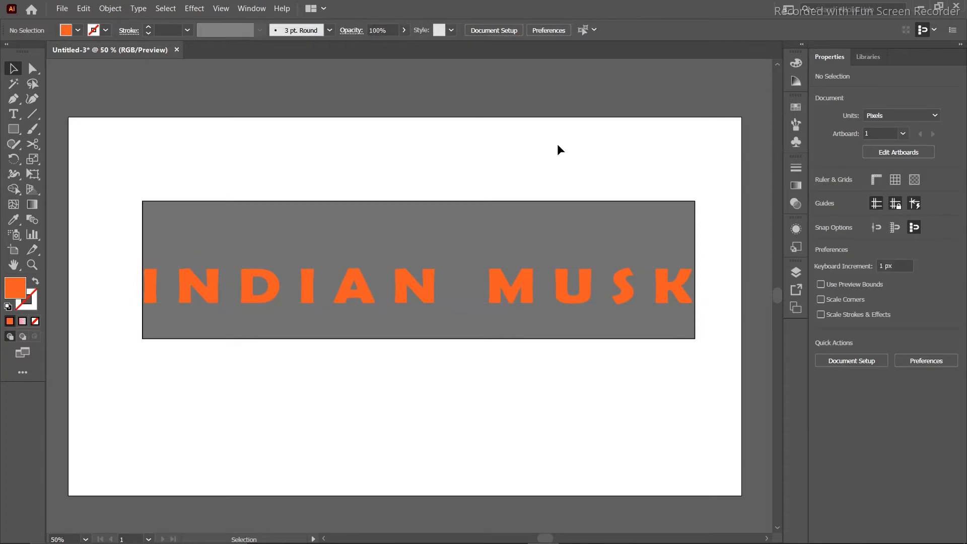
left_click(514, 284)
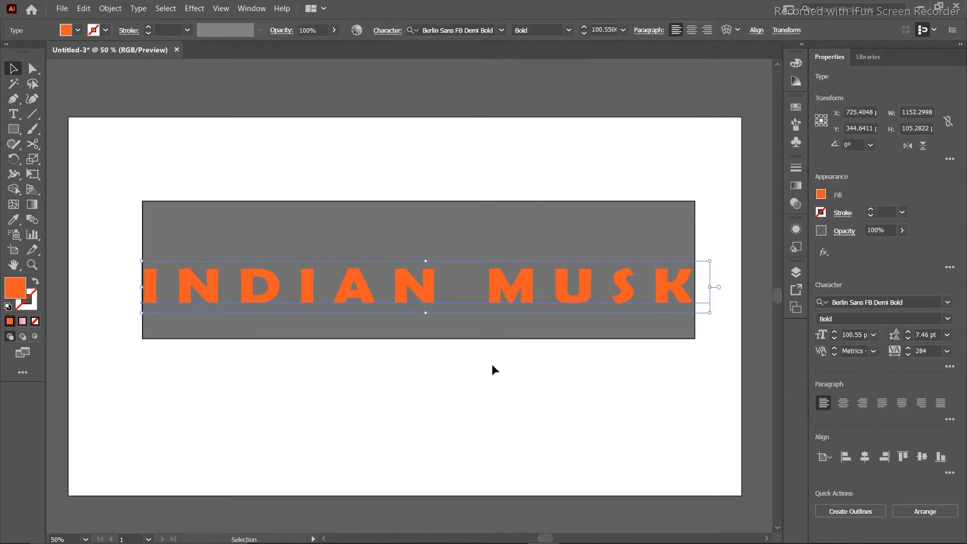
Try breaking MUSK onto its own lower line, then delete the INDIAN MUSK text object.
double_click(460, 291)
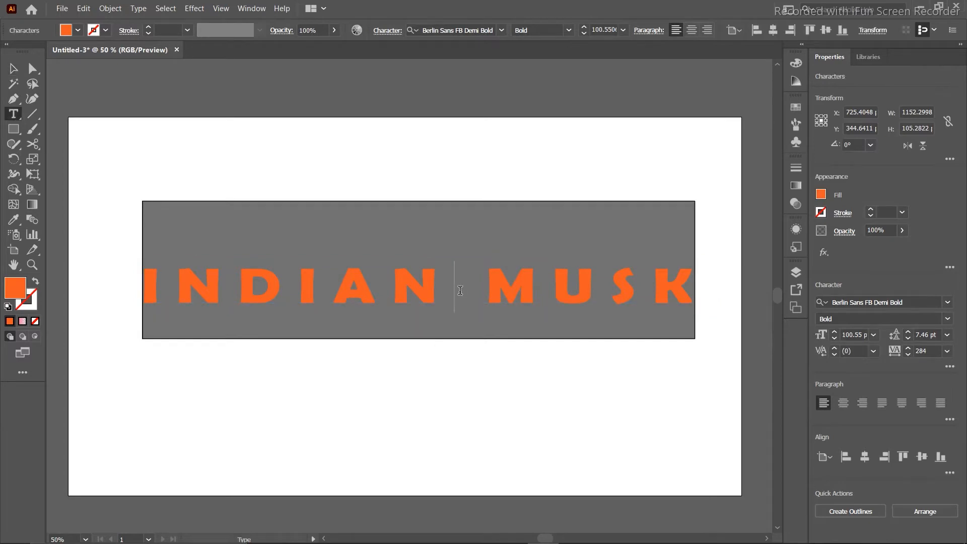
key("Return")
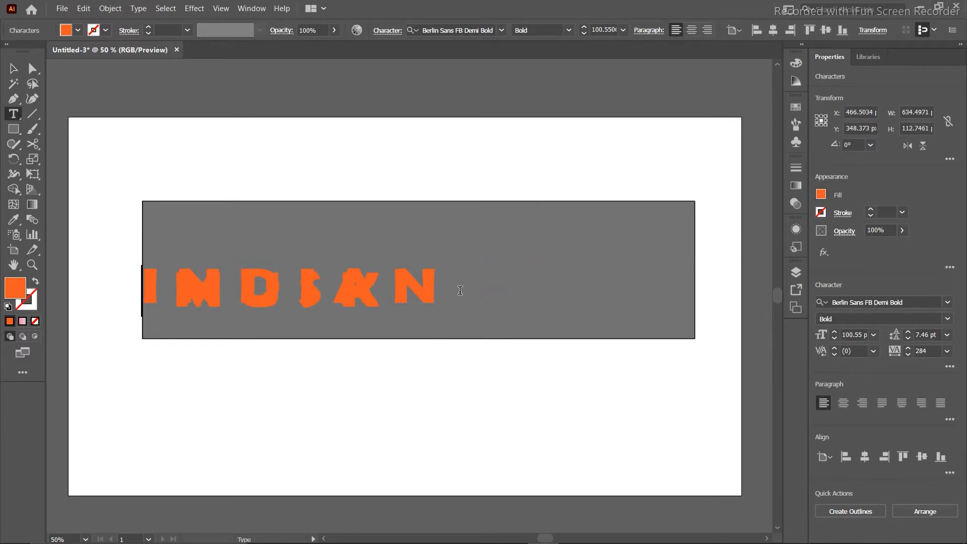
key("Return")
key("Return")
key("Return")
key("Return")
key("Return")
key("Return")
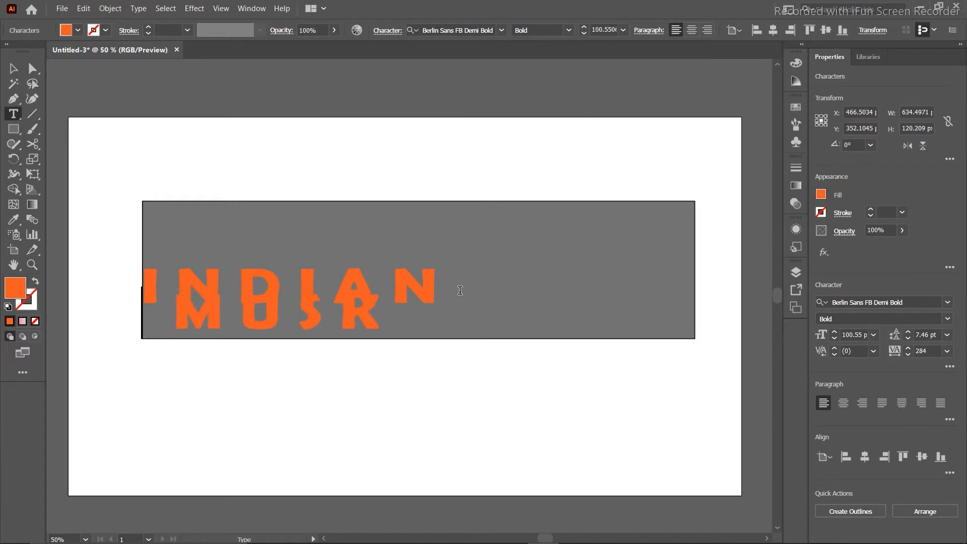
key("Return")
key("Return")
key("Return")
key("Return")
key("Return")
key("Return")
key("Return")
key("Return")
key("Return")
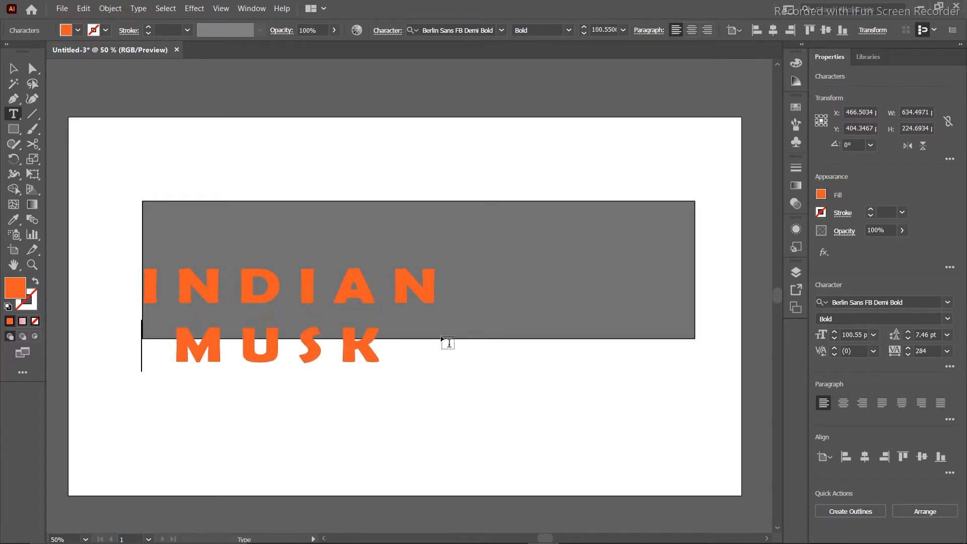
left_click(380, 356)
key("Return")
key("Return")
key("Return")
key("Return")
key("Return")
key("Return")
key("Return")
key("Return")
key("Return")
key("Return")
key("Return")
key("Return")
key("Return")
key("Return")
key("Return")
key("Return")
key("Return")
key("Return")
key("Return")
key("Return")
left_click(13, 68)
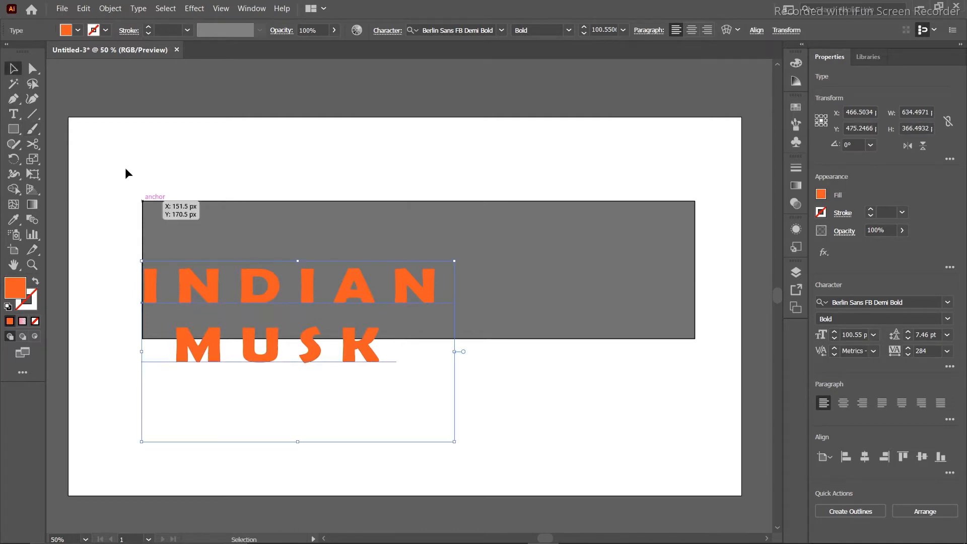
key("Delete")
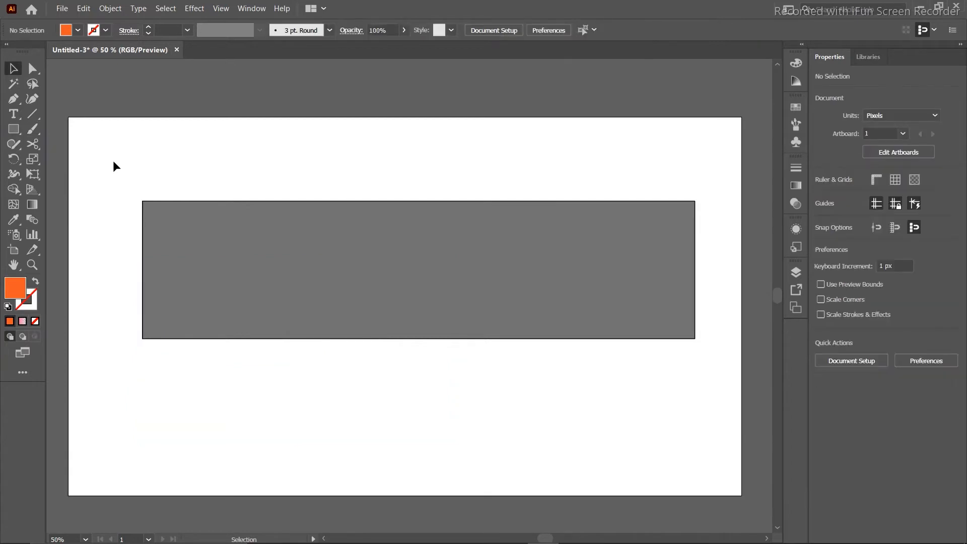
Add Lorem ipsum placeholder text above the rectangle, set in Myriad Pro at 36 pt.
left_click(13, 114)
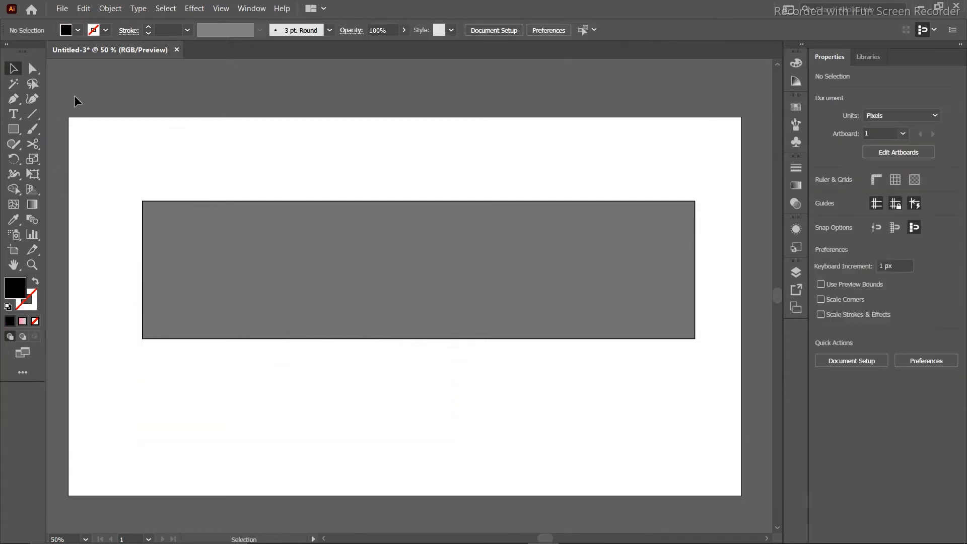
left_click(13, 114)
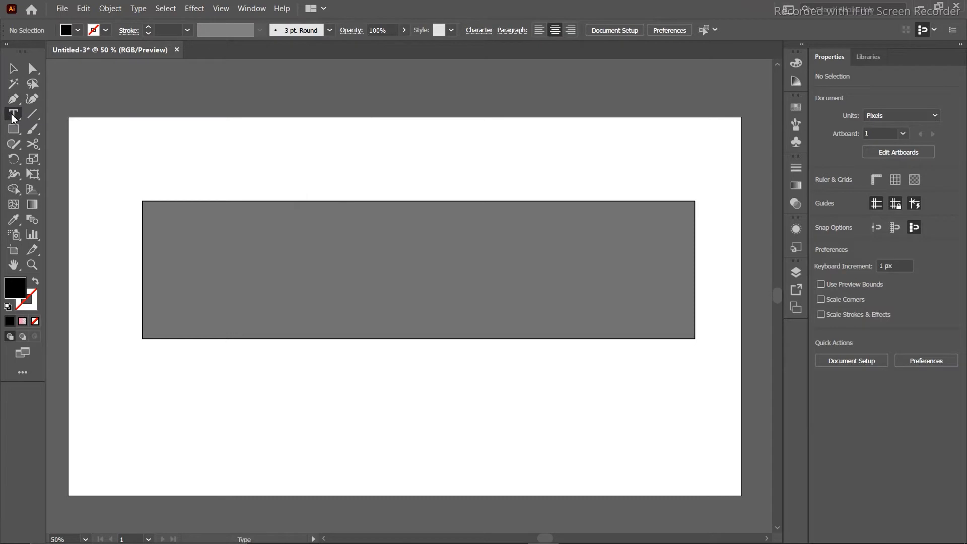
left_click(307, 174)
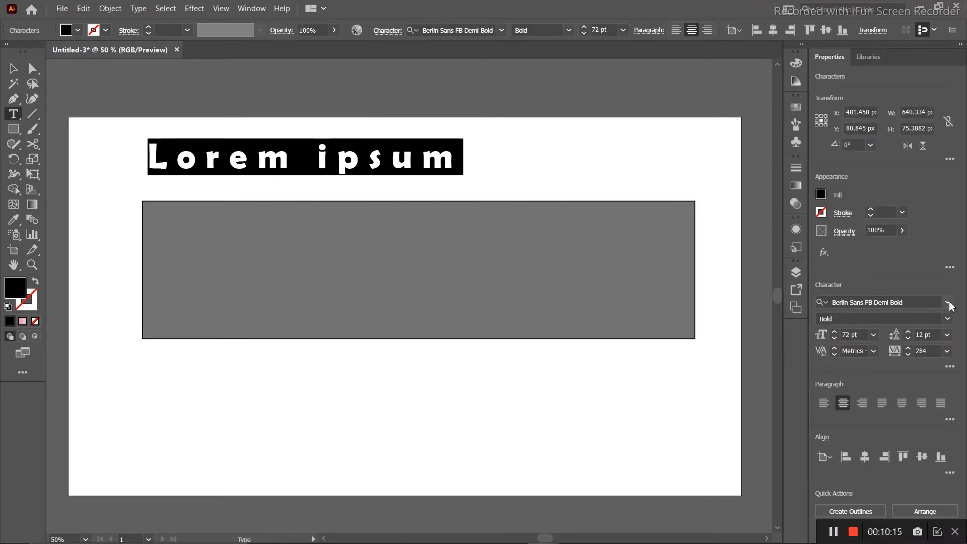
left_click(949, 303)
left_click(790, 422)
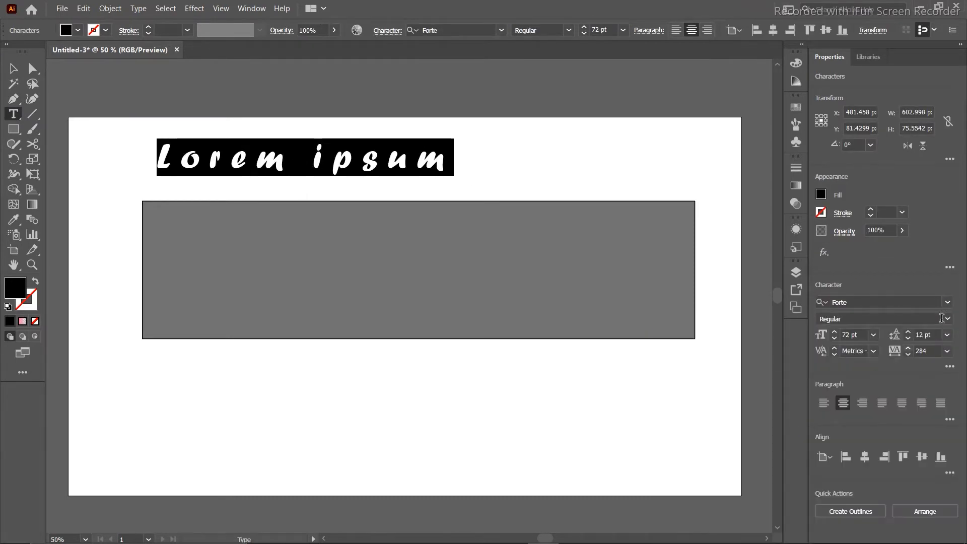
left_click(948, 302)
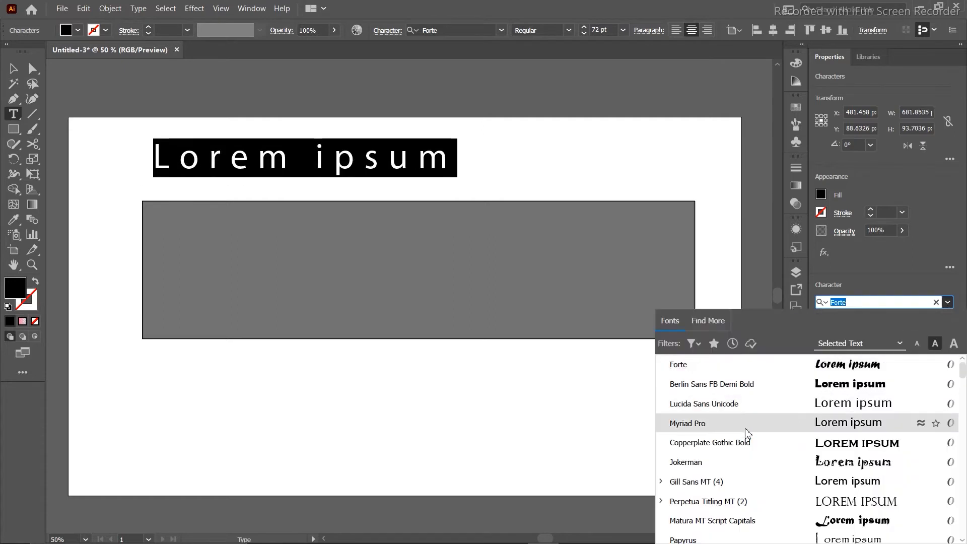
left_click(746, 430)
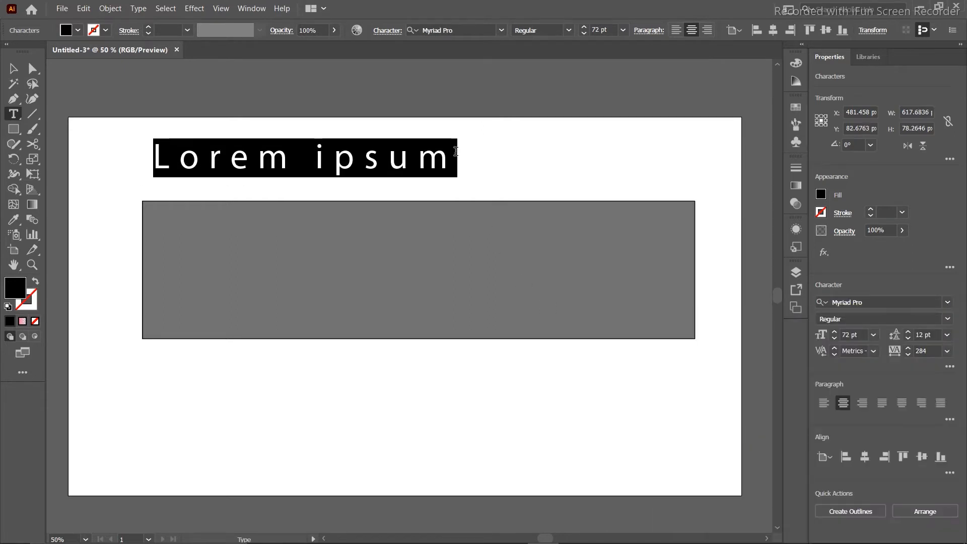
left_click(874, 336)
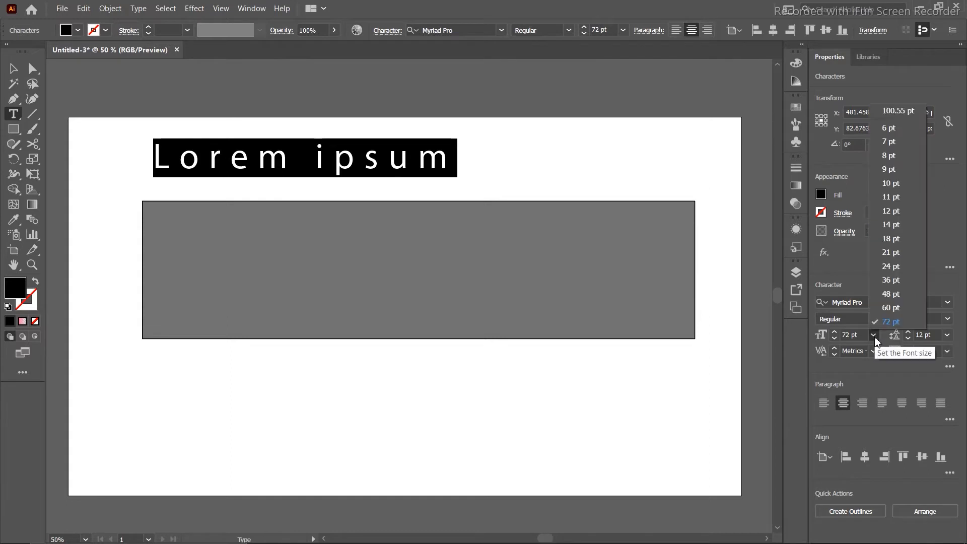
left_click(881, 280)
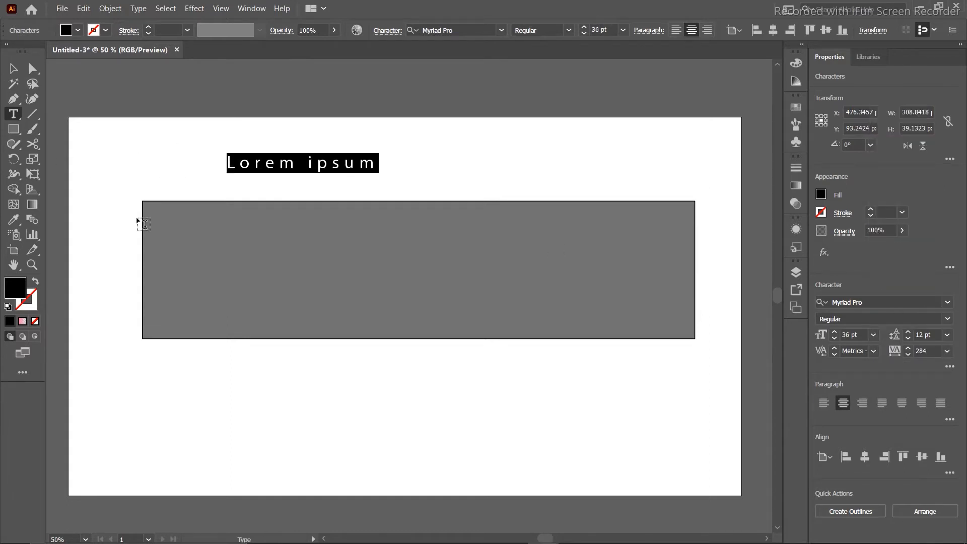
key("ctrl")
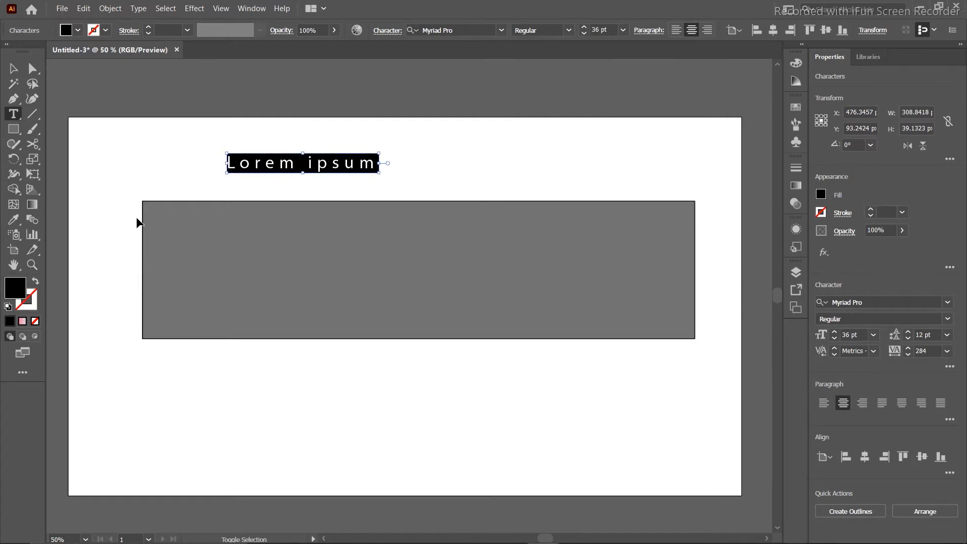
left_click(62, 9)
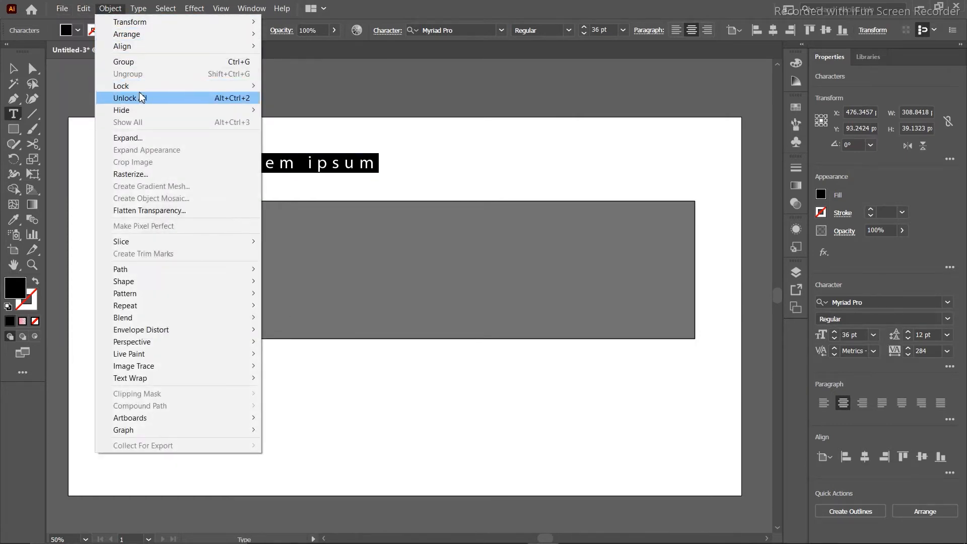
Unlock all objects and delete both the grey rectangle and the placeholder text.
left_click(174, 96)
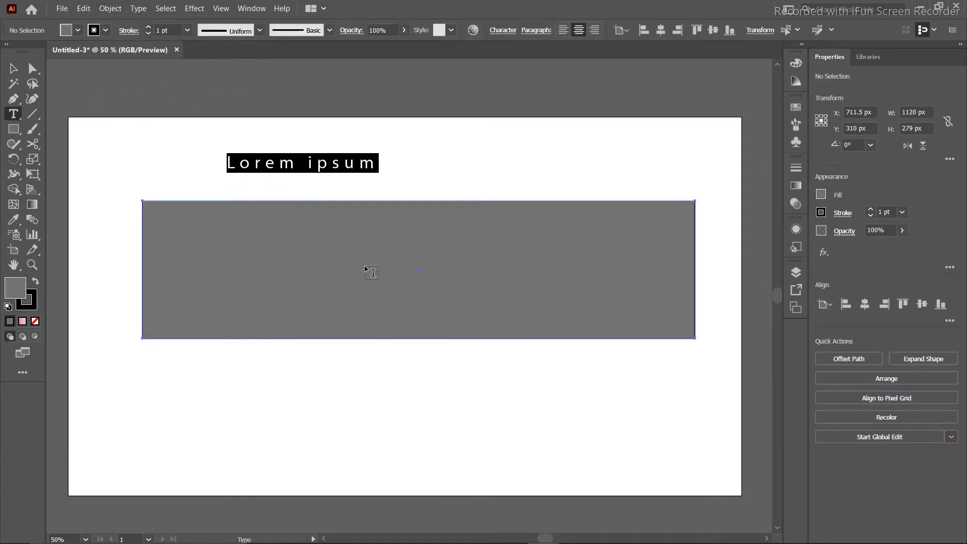
left_click(14, 69)
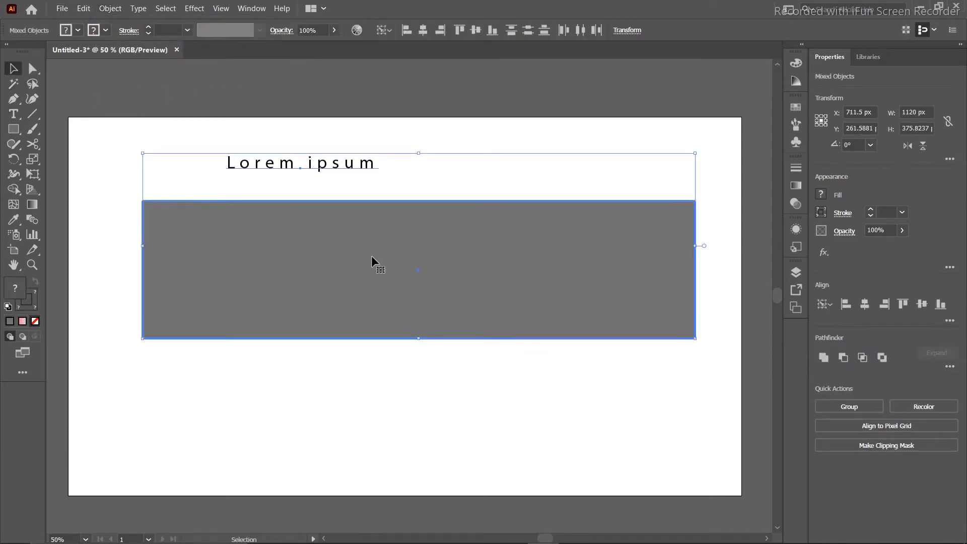
key("Delete")
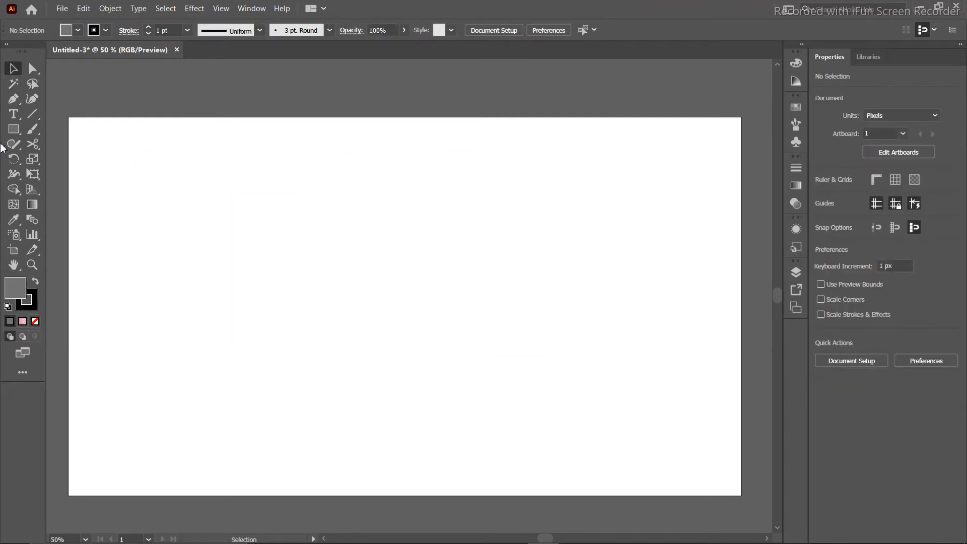
left_click(13, 114)
Create new text at the artboard centre reading INDIAN, MUSK, HARSHIT on three lines.
left_click(333, 276)
key("BackSpace")
type("INDIAN M")
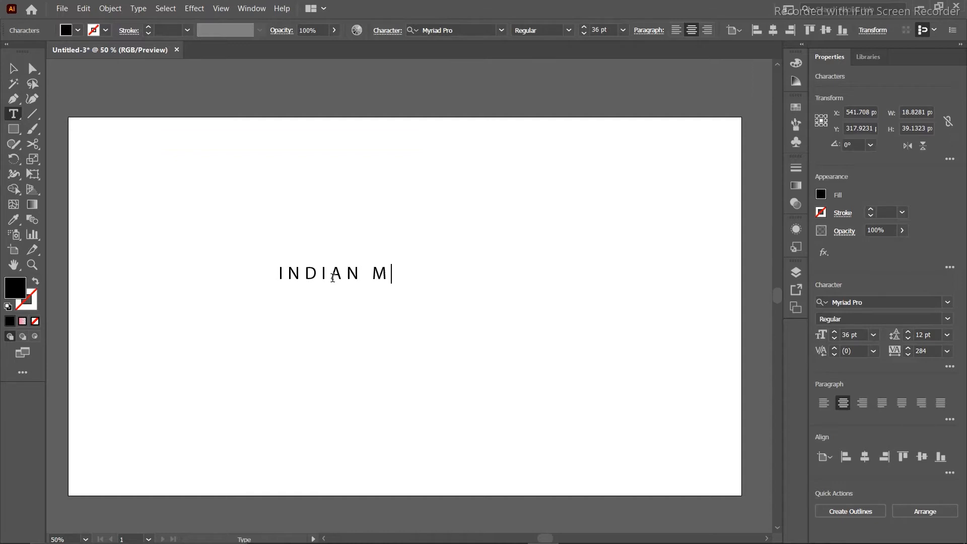
type("USK")
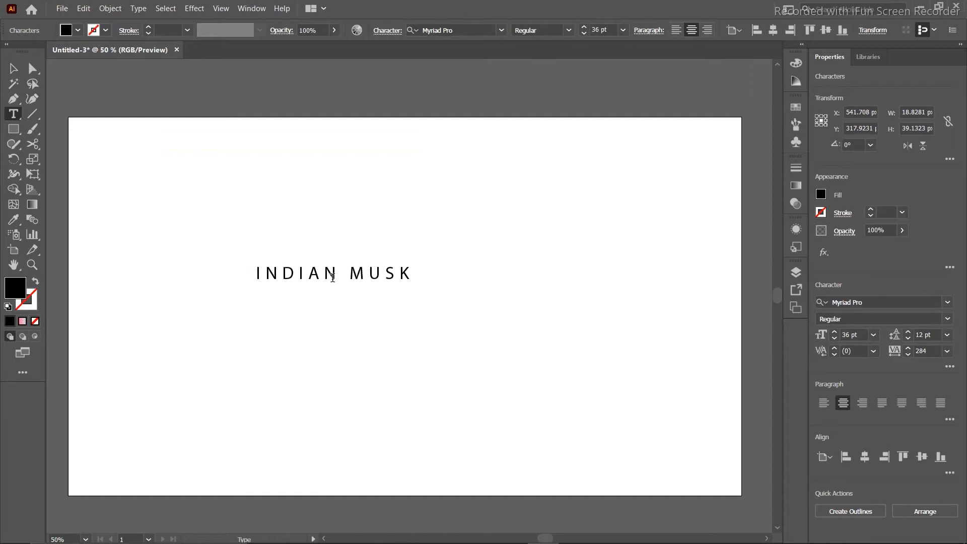
type(" HARSHIT")
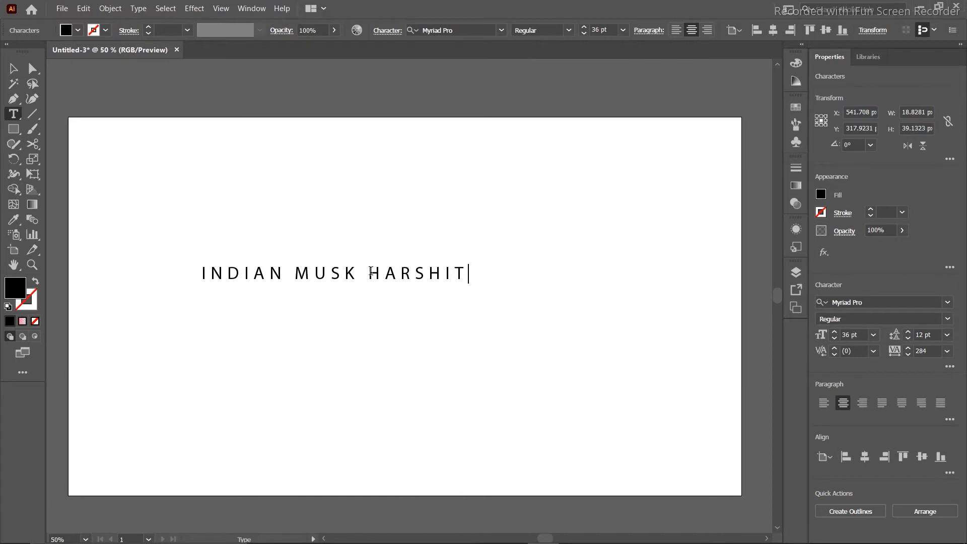
left_click(293, 273)
key("Return")
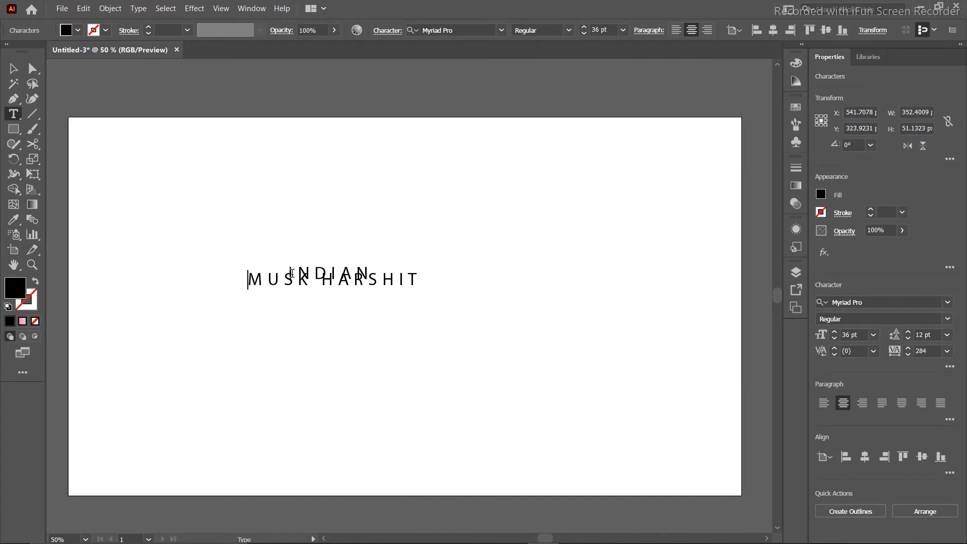
left_click(322, 281)
key("Return")
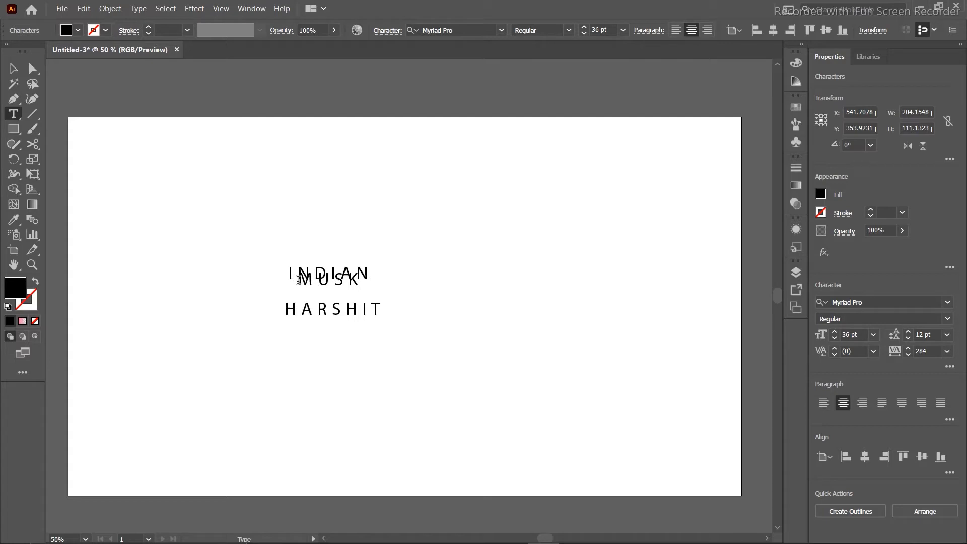
left_click(367, 269)
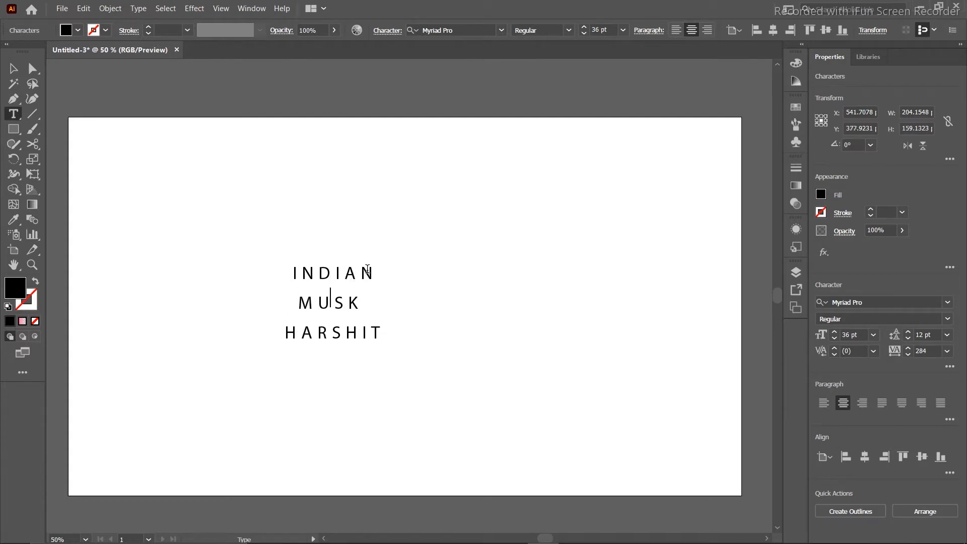
left_click(13, 69)
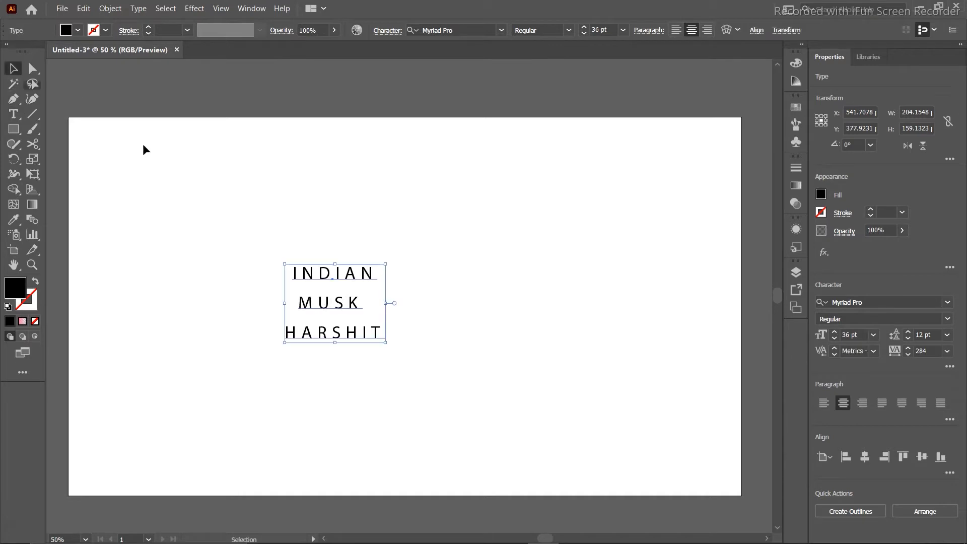
Reselect the three-line text and try left, right and the justify paragraph alignments.
left_click(197, 219)
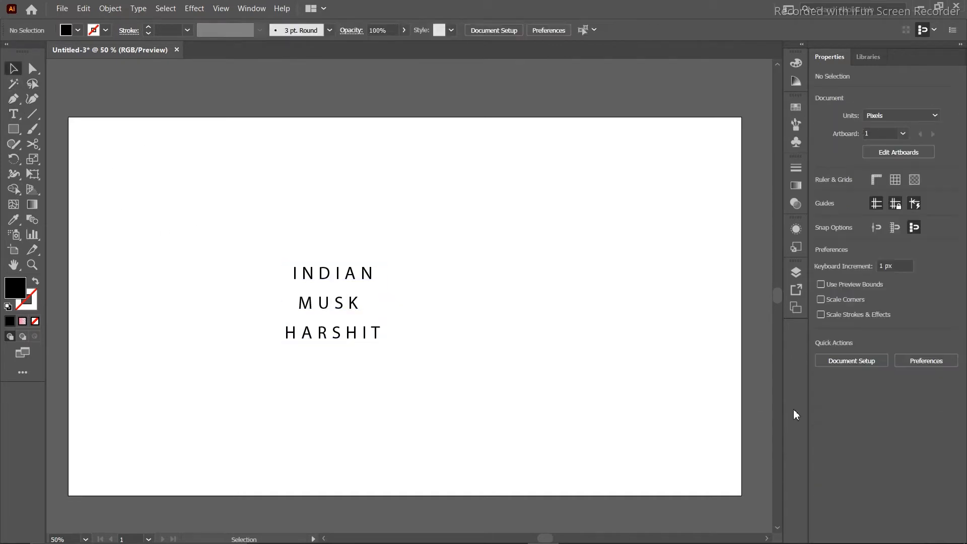
left_click_drag(271, 243, 651, 405)
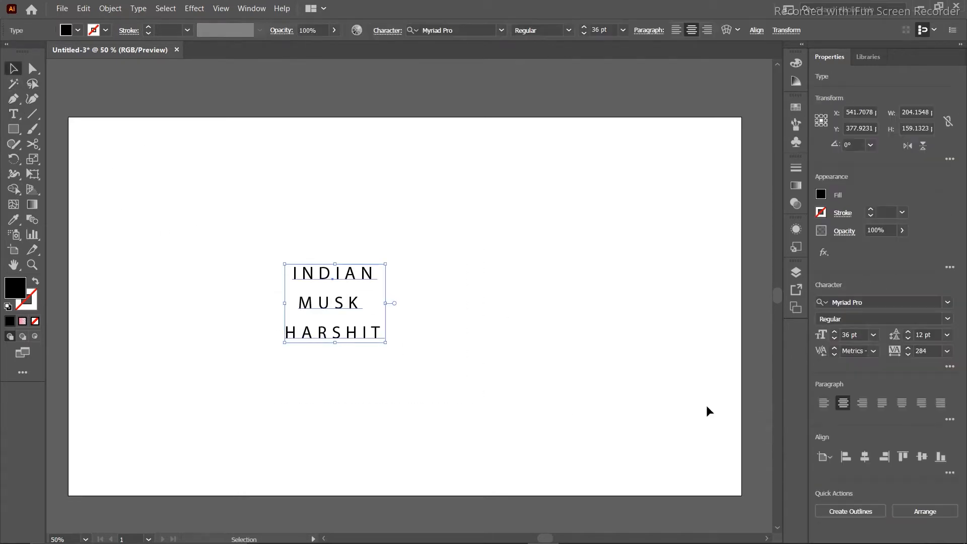
left_click(824, 402)
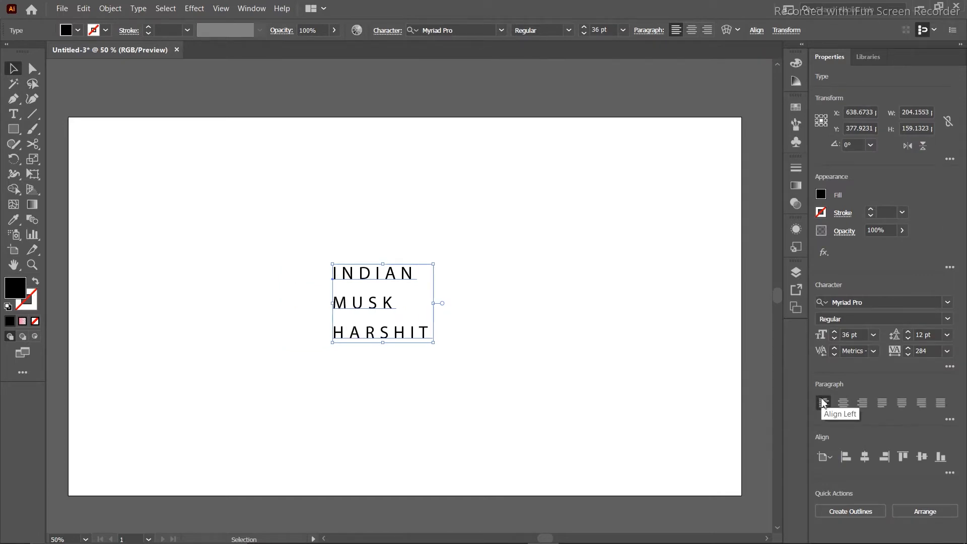
left_click(598, 321)
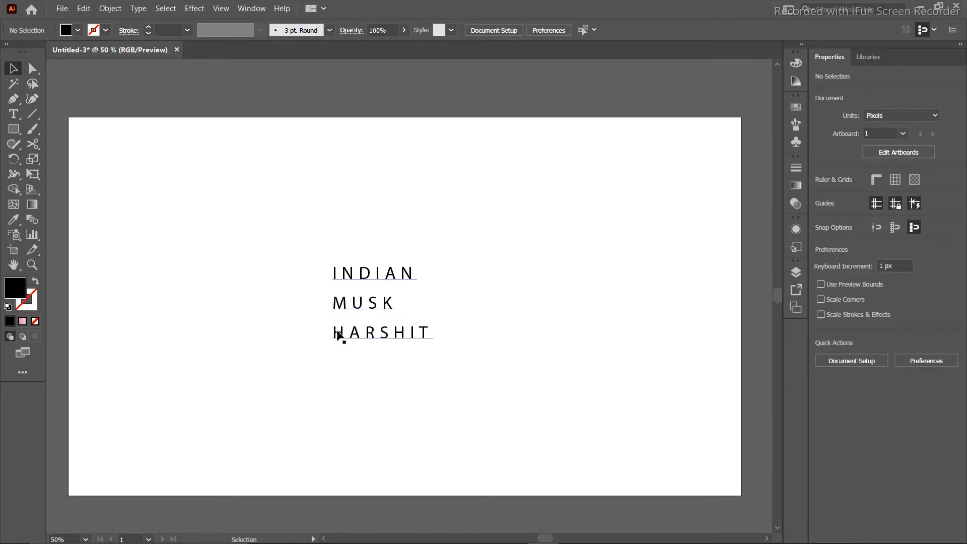
left_click_drag(382, 254, 462, 391)
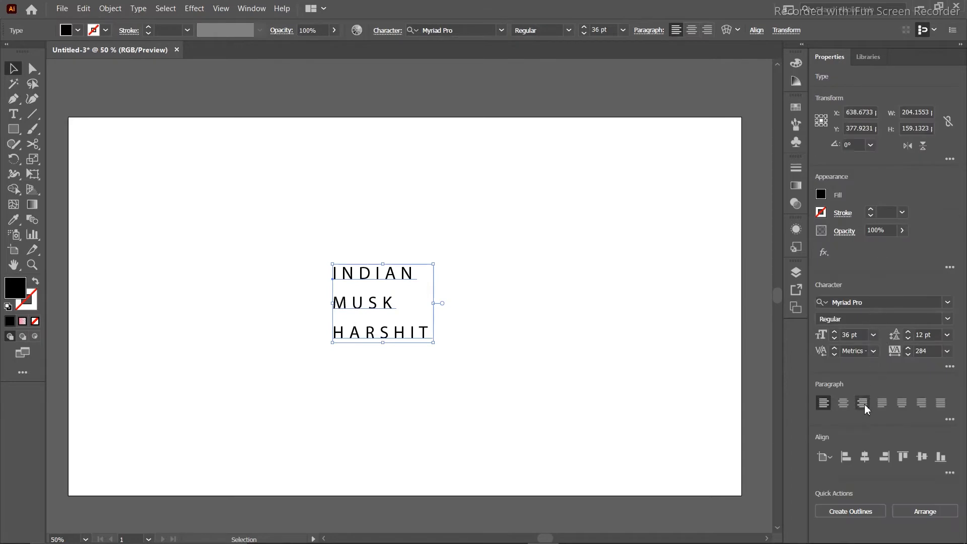
left_click(863, 405)
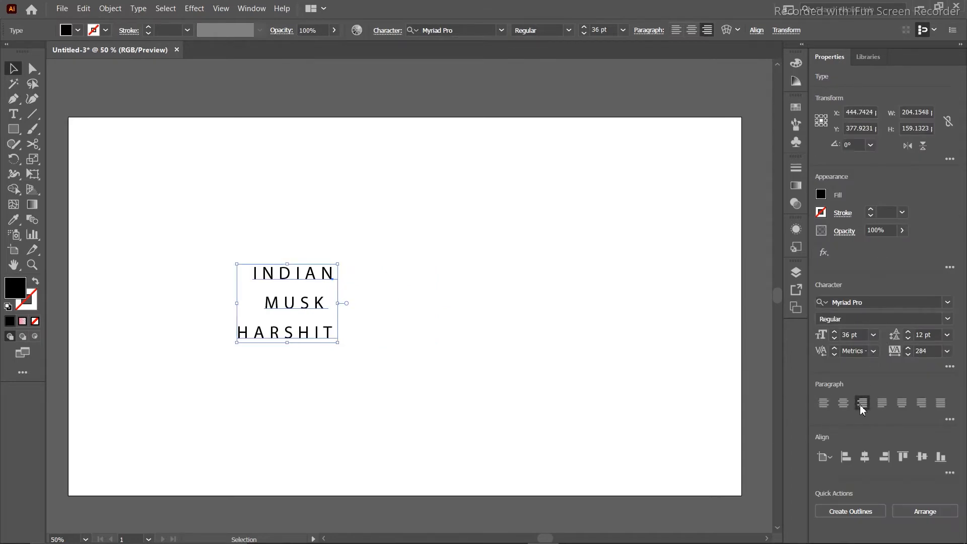
left_click(882, 404)
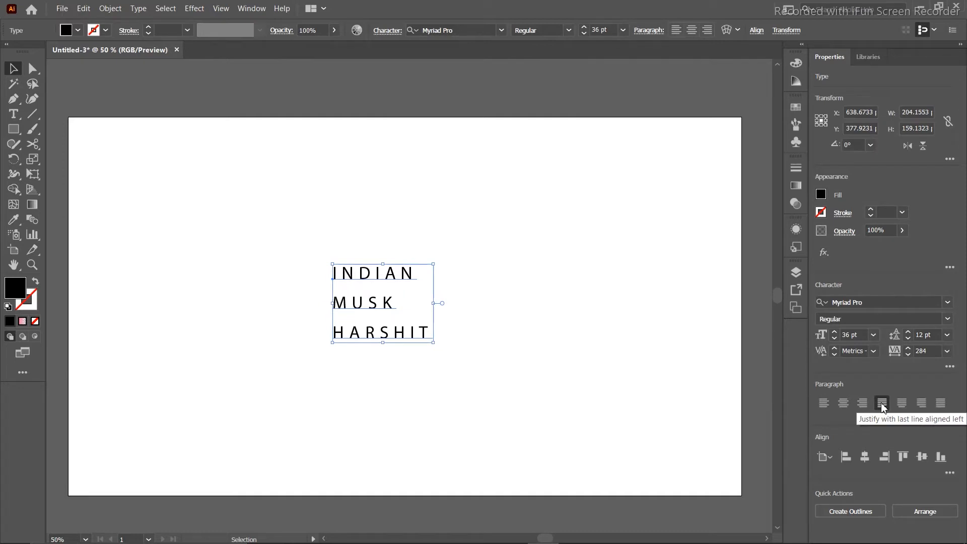
left_click(907, 407)
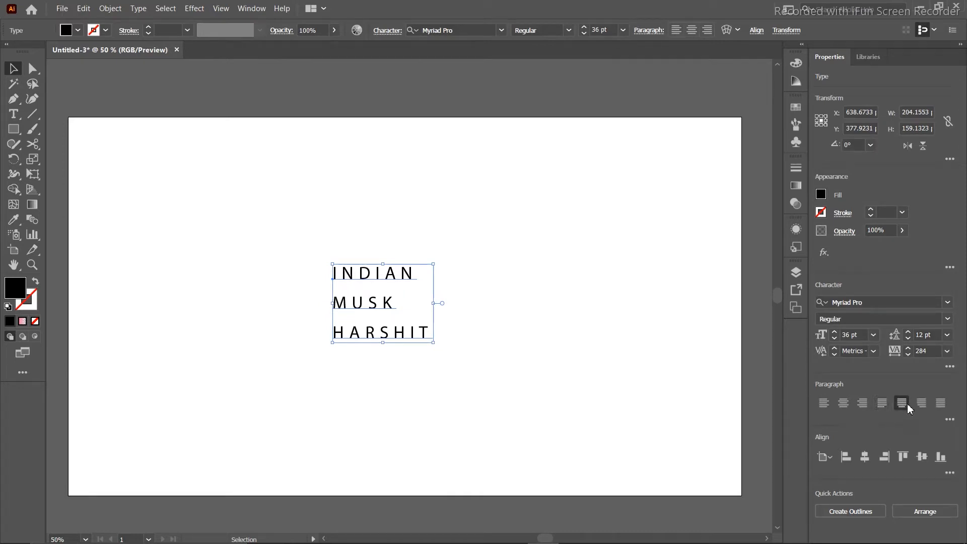
left_click(918, 407)
Cycle through the alignment options again and settle on Align Center.
left_click(862, 404)
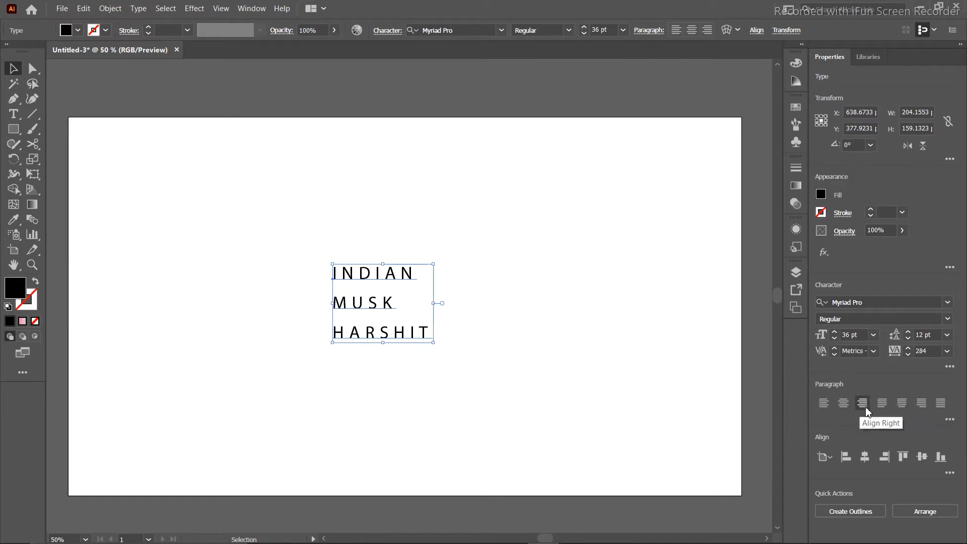
left_click(883, 404)
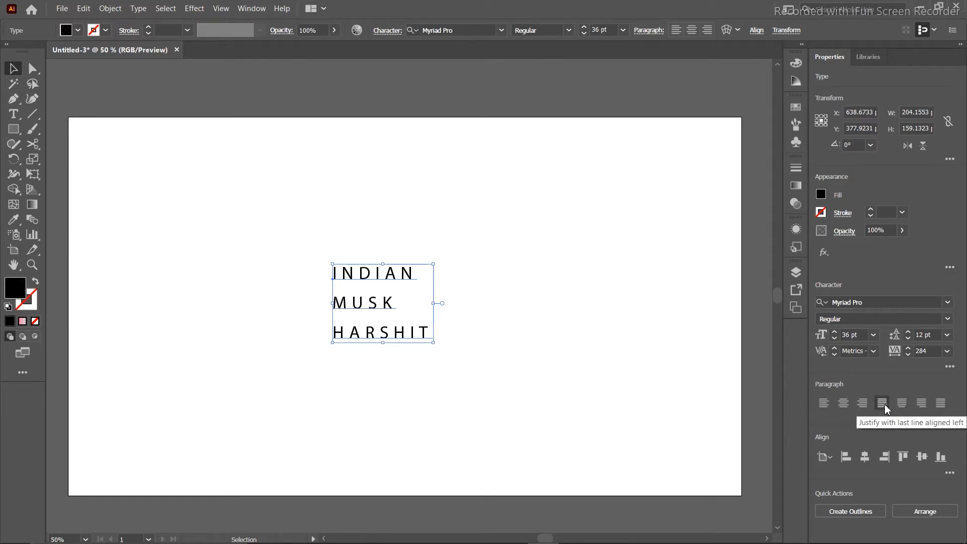
left_click(928, 404)
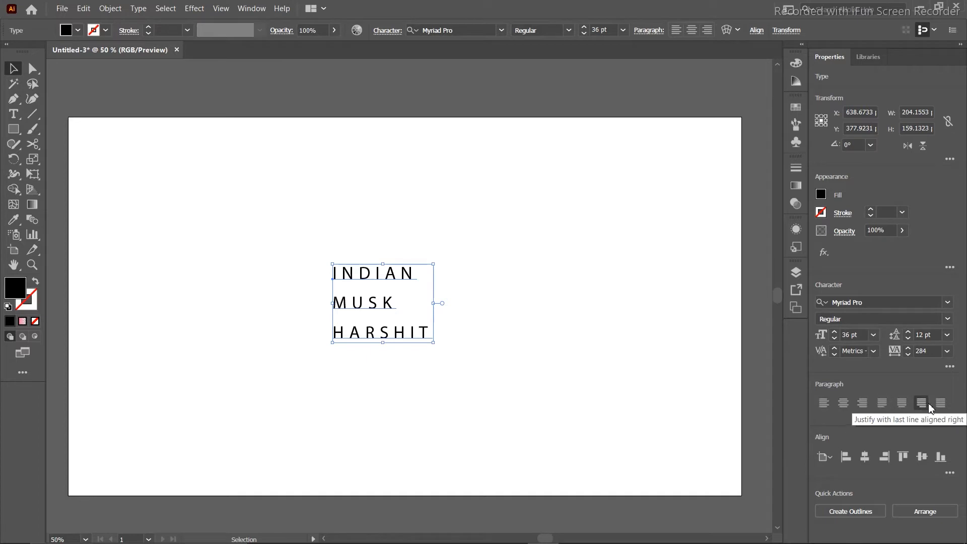
left_click(938, 404)
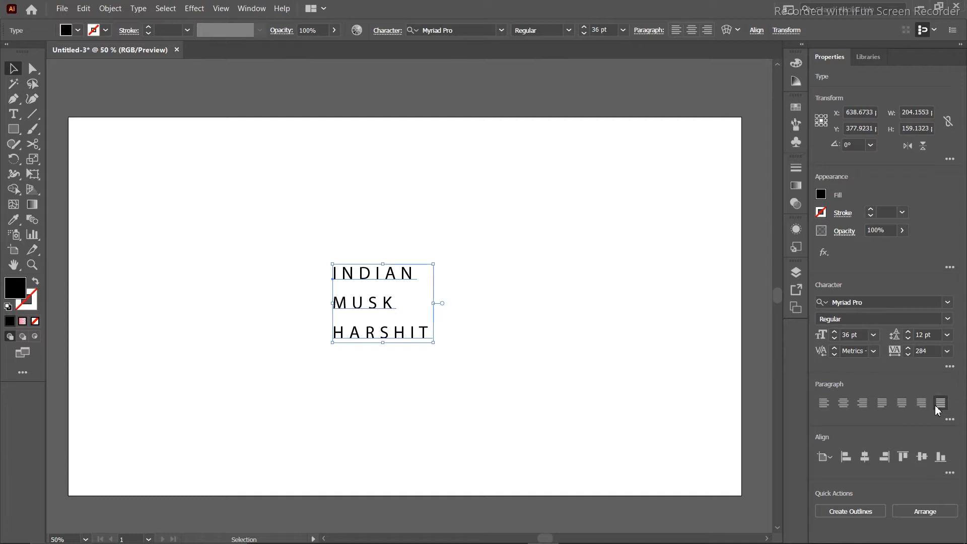
left_click(824, 404)
left_click(843, 403)
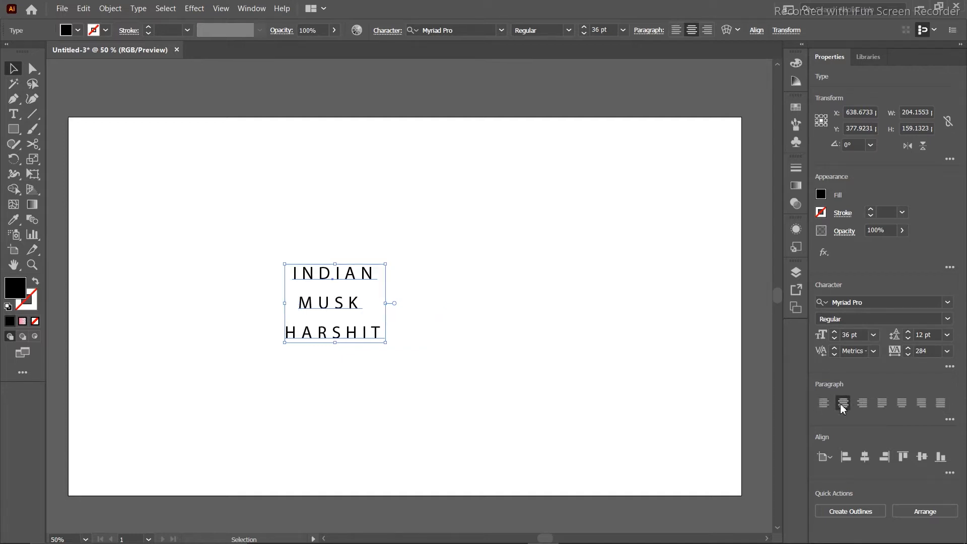
left_click(863, 405)
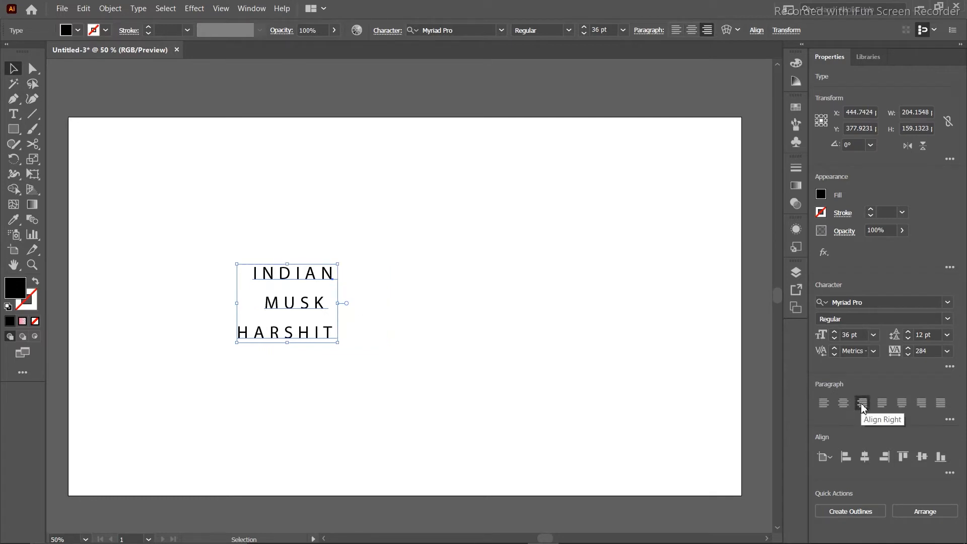
left_click(845, 403)
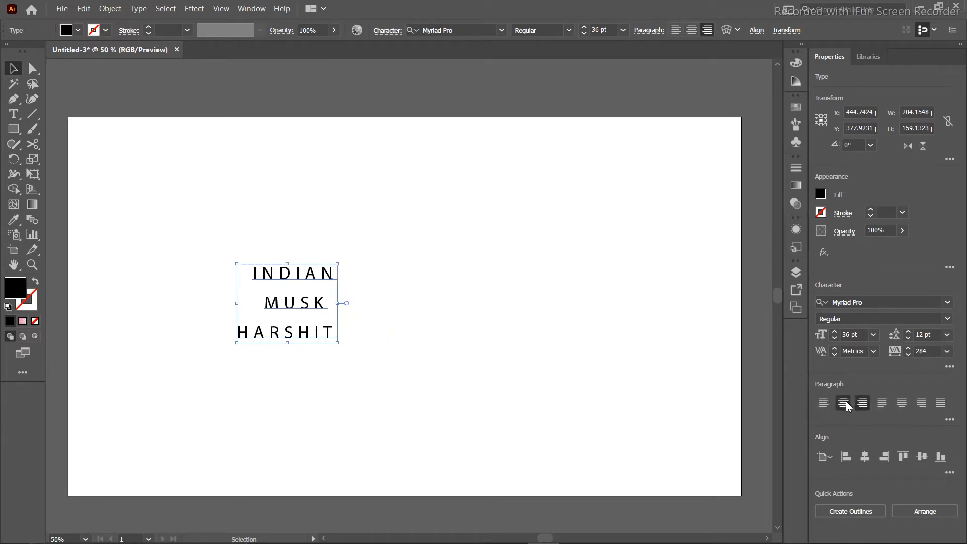
Delete the stray leading space before HARSHIT.
double_click(288, 335)
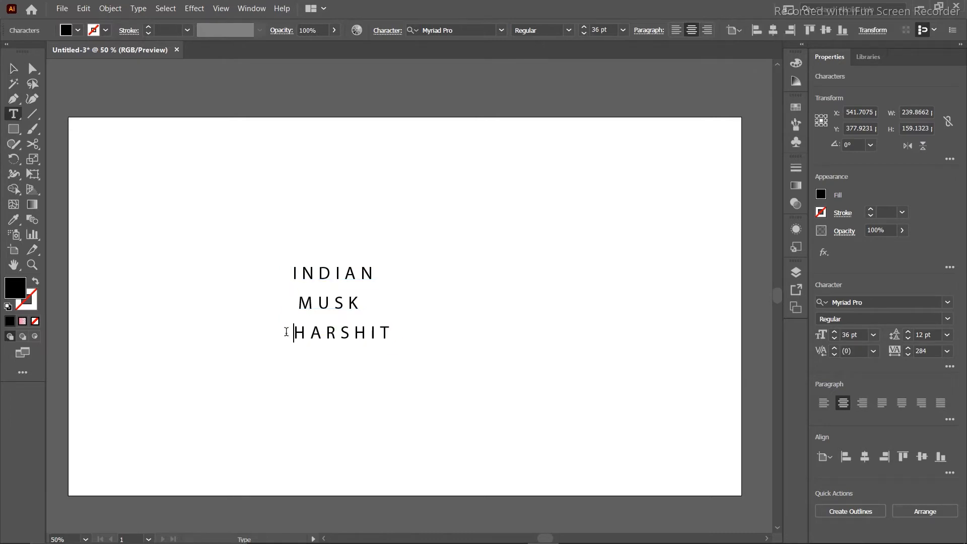
key("BackSpace")
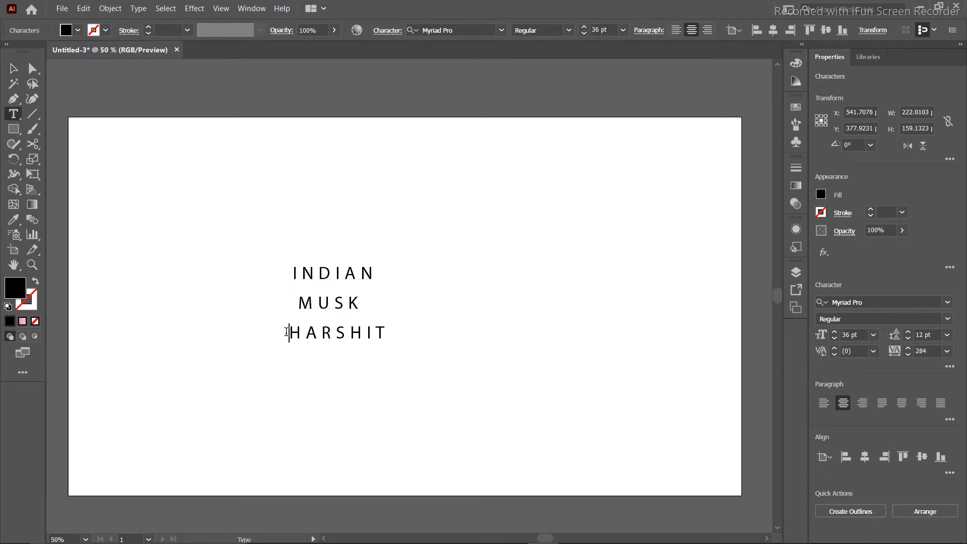
left_click(9, 68)
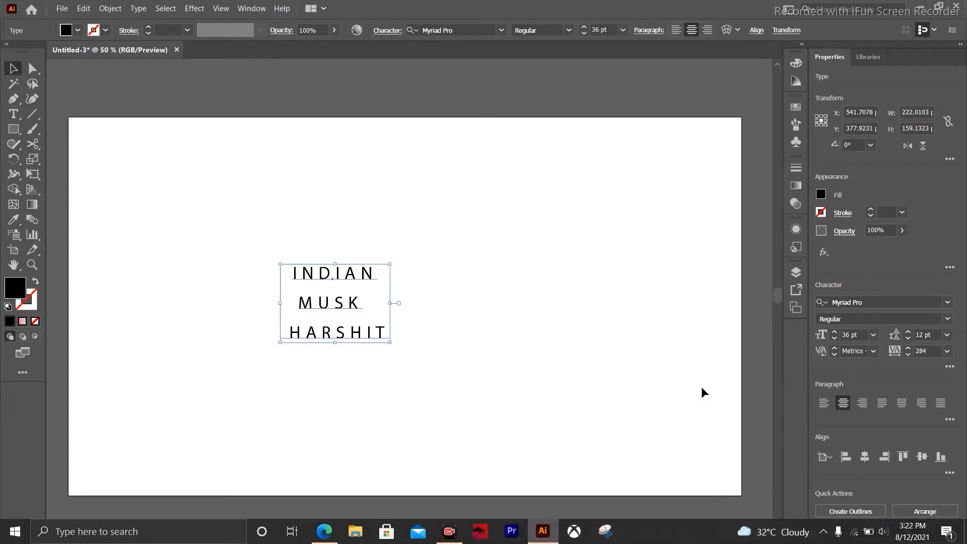
Align the text frame to the artboard with Horizontal Align Center.
left_click(841, 460)
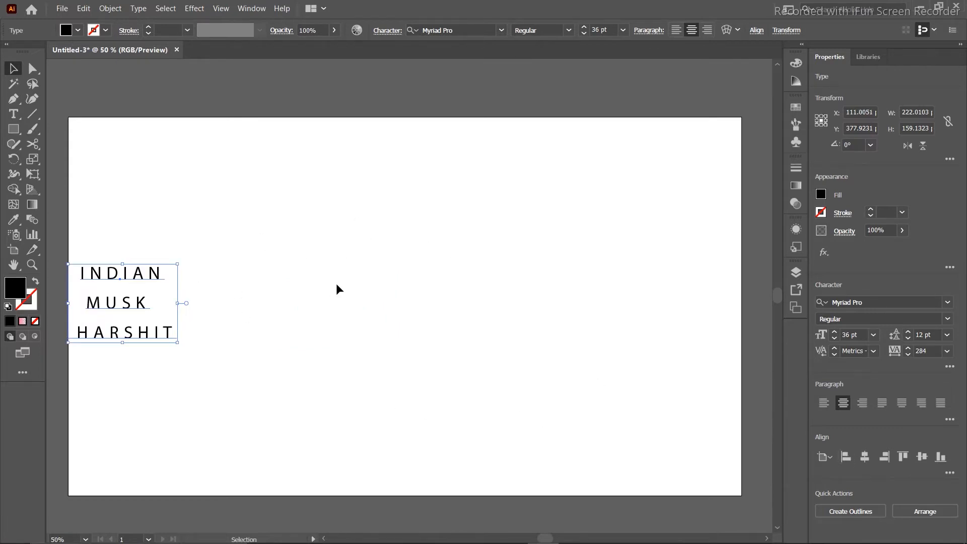
left_click(826, 459)
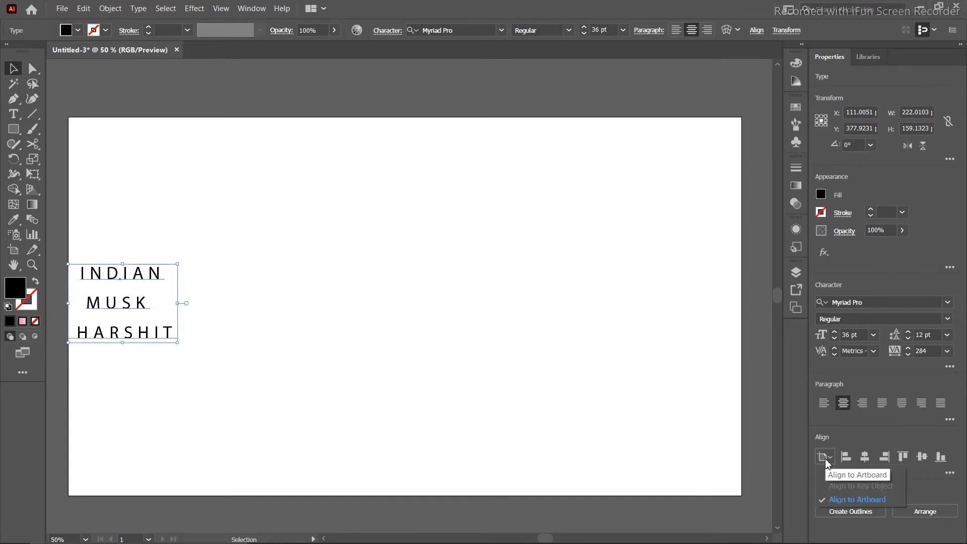
left_click(842, 499)
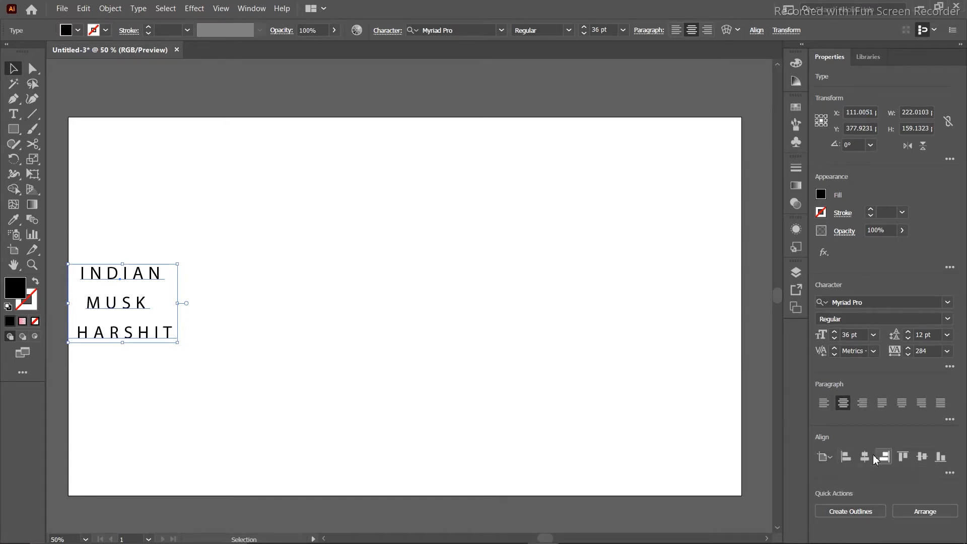
left_click(865, 457)
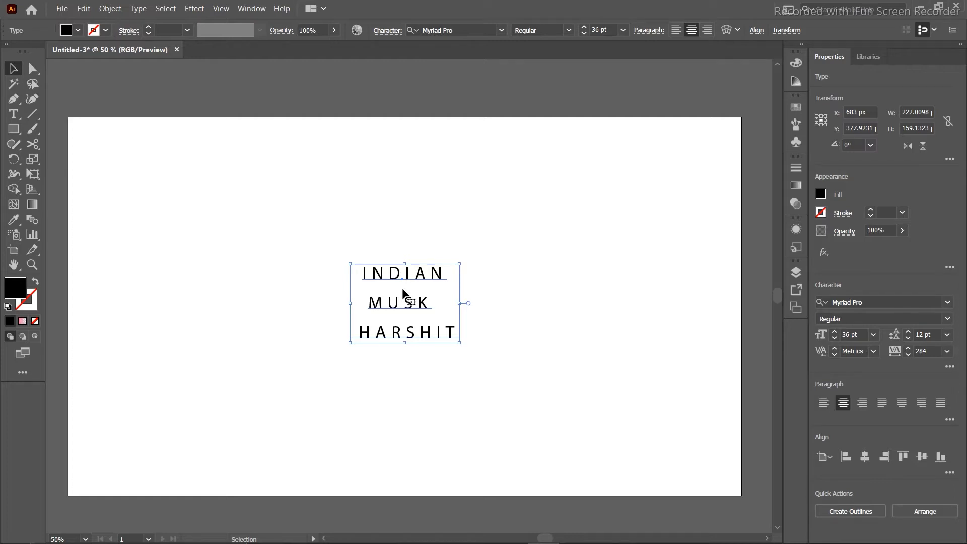
Convert the INDIAN / MUSK / HARSHIT text into grouped outline shapes, then deselect it.
left_click(851, 511)
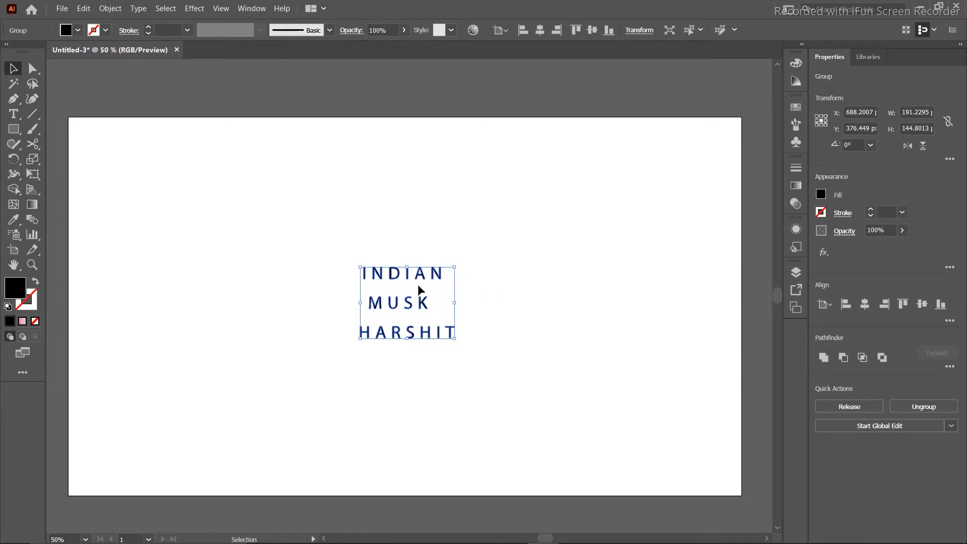
left_click(562, 200)
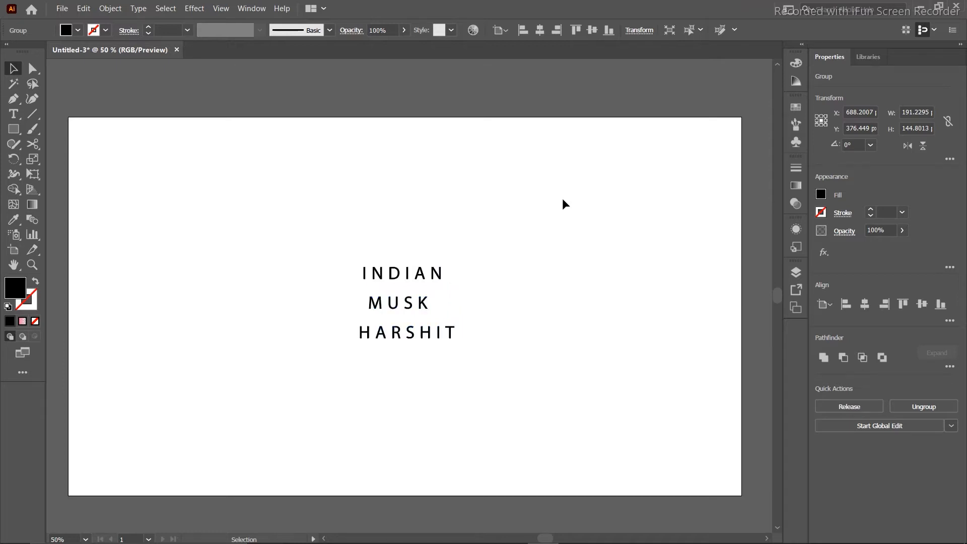
left_click(438, 273)
left_click(488, 266)
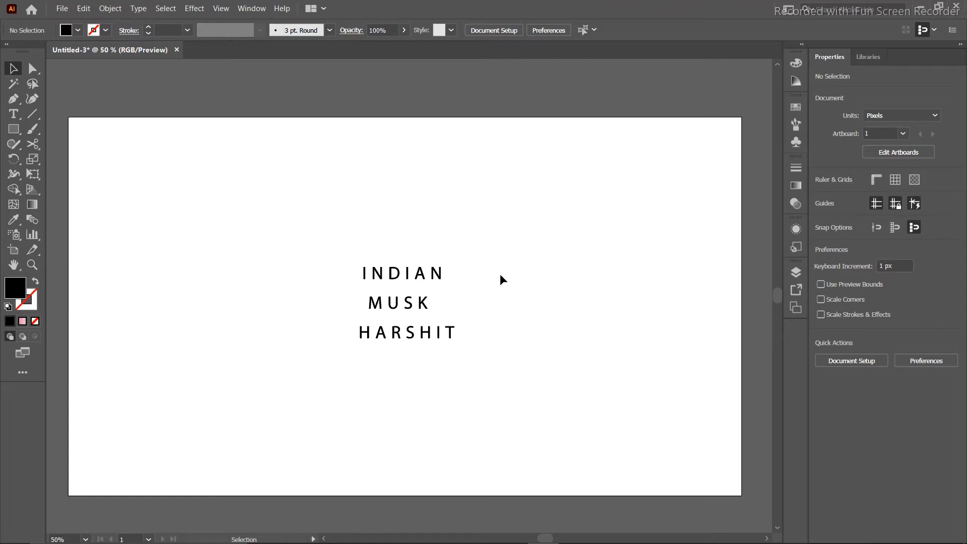
Enlarge the N of INDIAN upward and to the right.
left_click(32, 69)
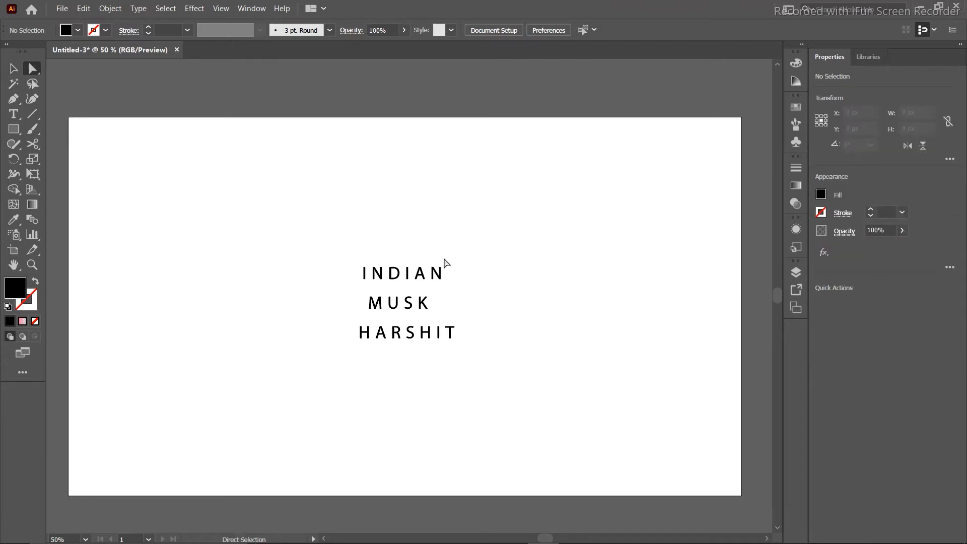
left_click(432, 291)
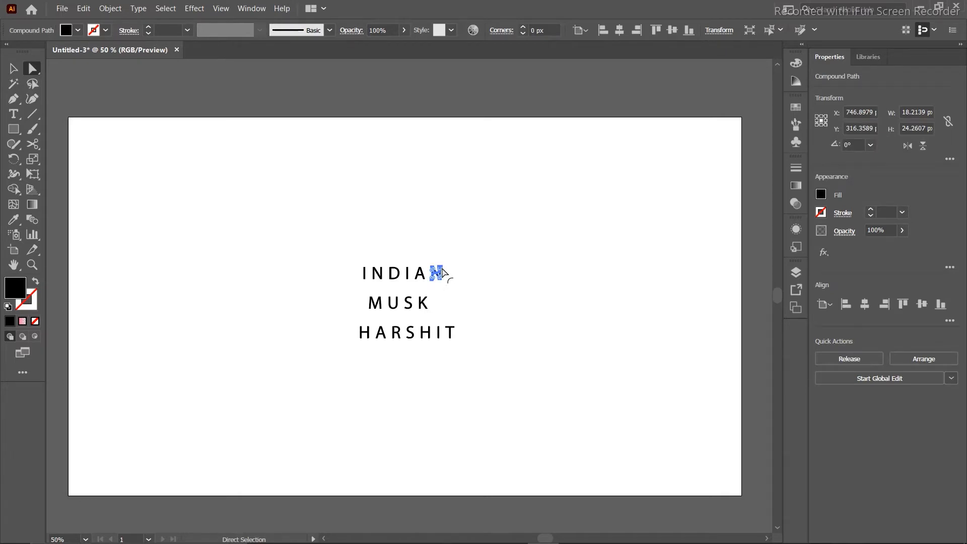
scroll(442, 273, "up", 8)
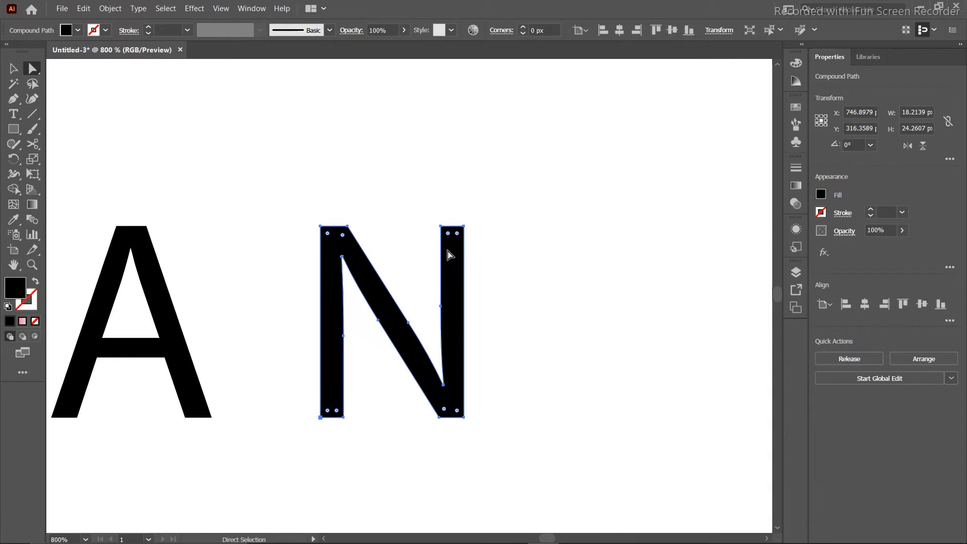
left_click(13, 69)
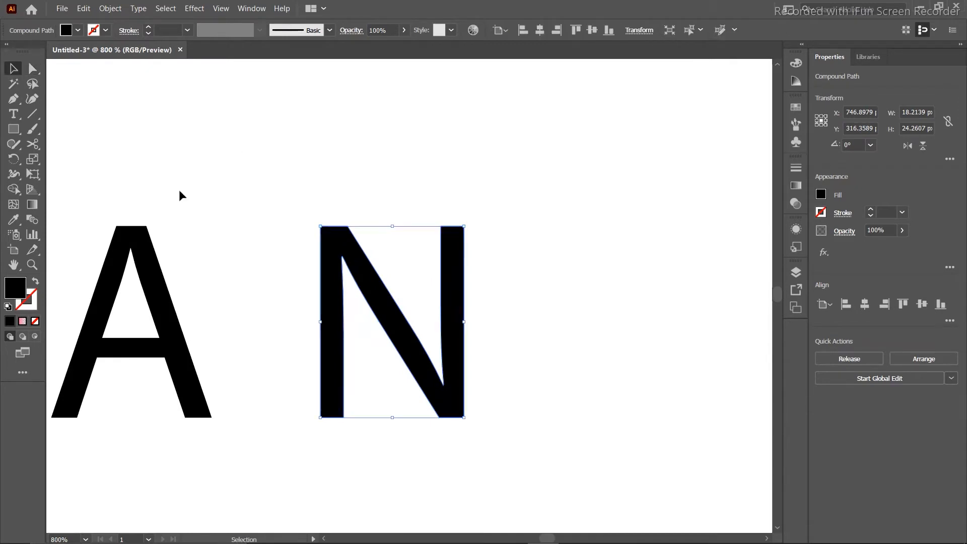
left_click_drag(465, 226, 633, 85)
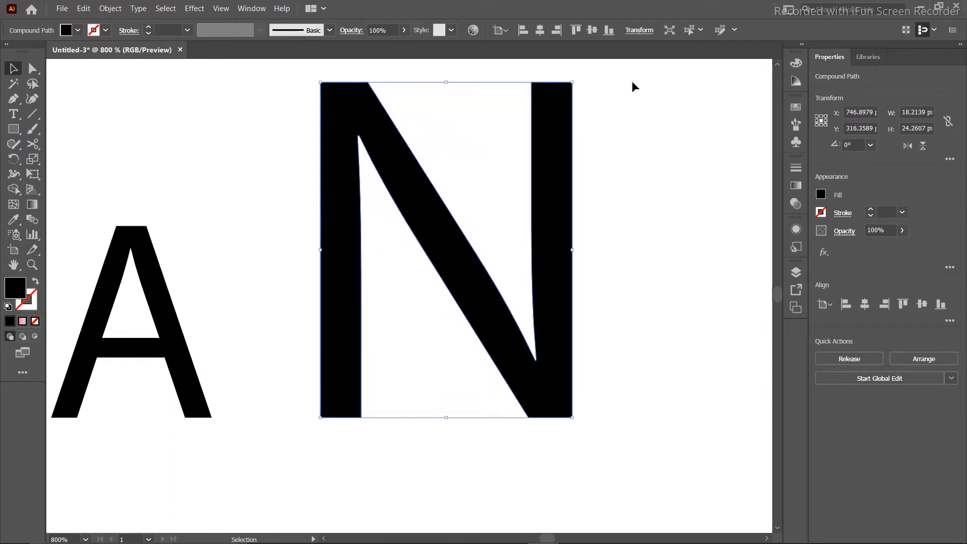
scroll(629, 79, "down", 2)
scroll(633, 126, "down", 2)
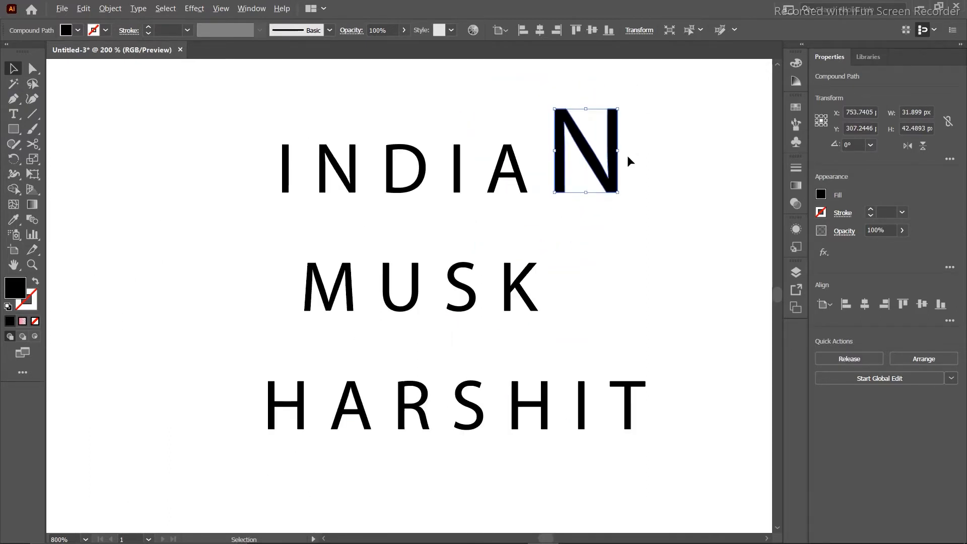
Enlarge the letter D of INDIAN.
left_click(391, 190)
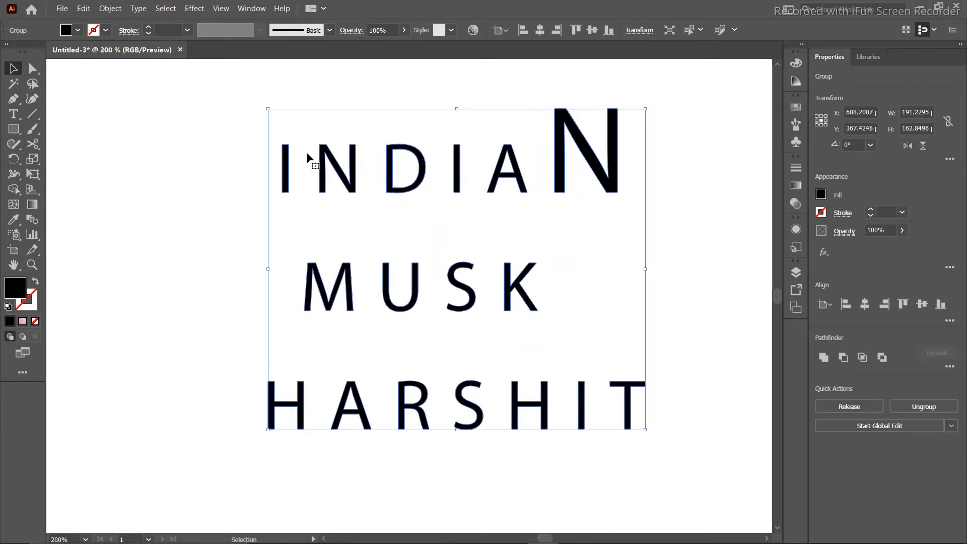
double_click(392, 180)
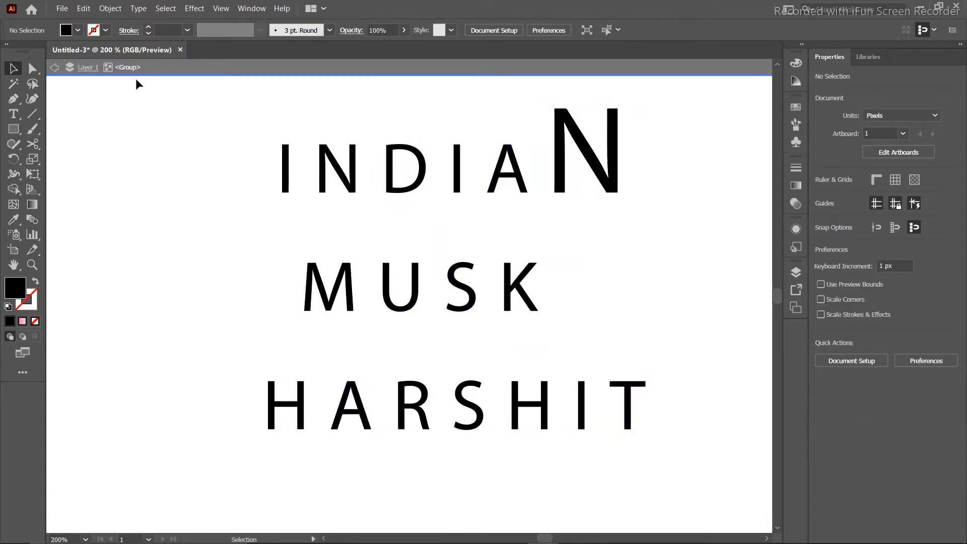
left_click(31, 67)
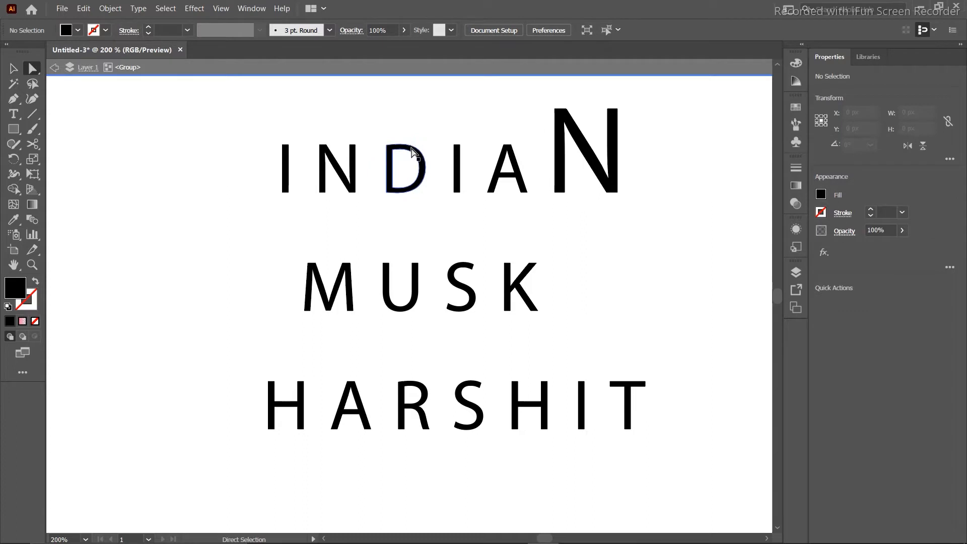
left_click(412, 154)
left_click(12, 69)
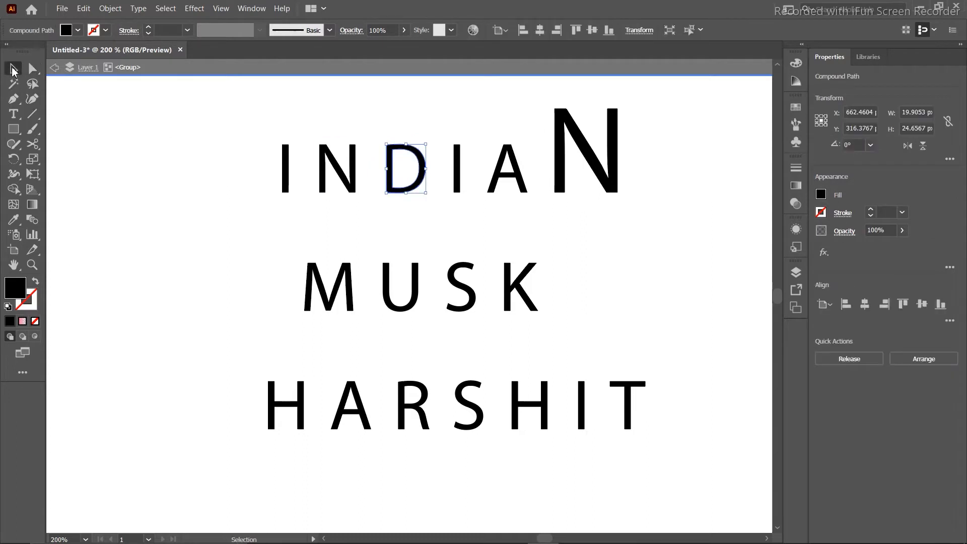
left_click_drag(426, 145, 450, 92)
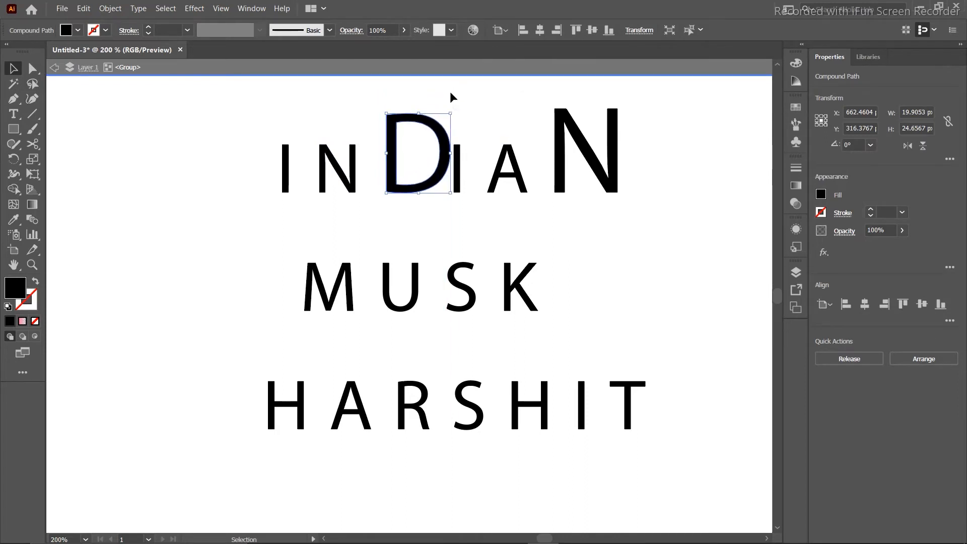
Stretch the first I of INDIAN taller by raising its top anchor points.
left_click(286, 151)
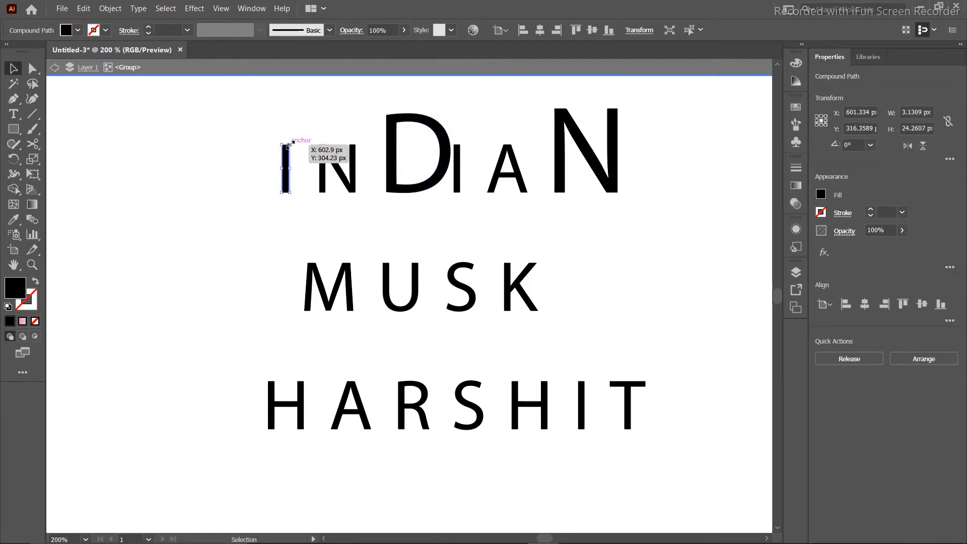
left_click(32, 70)
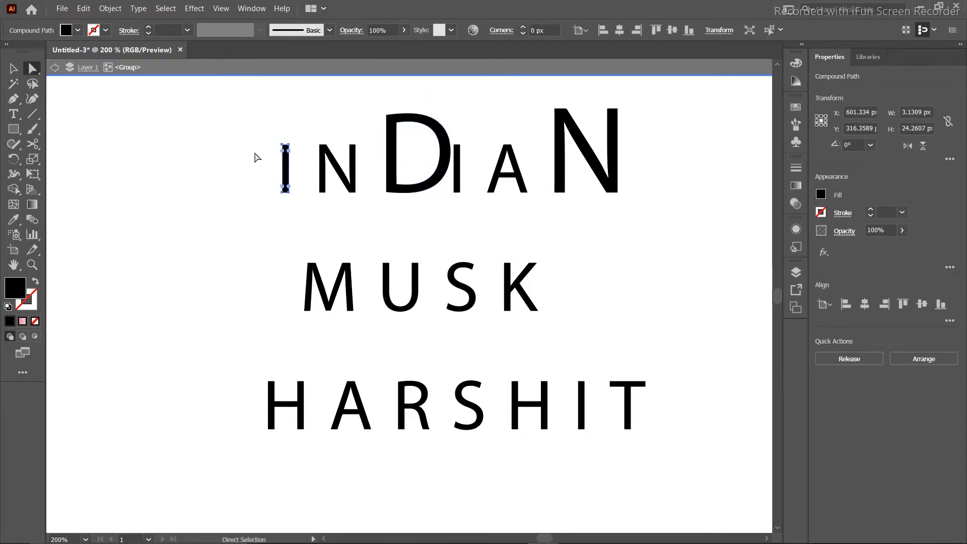
left_click_drag(263, 134, 304, 155)
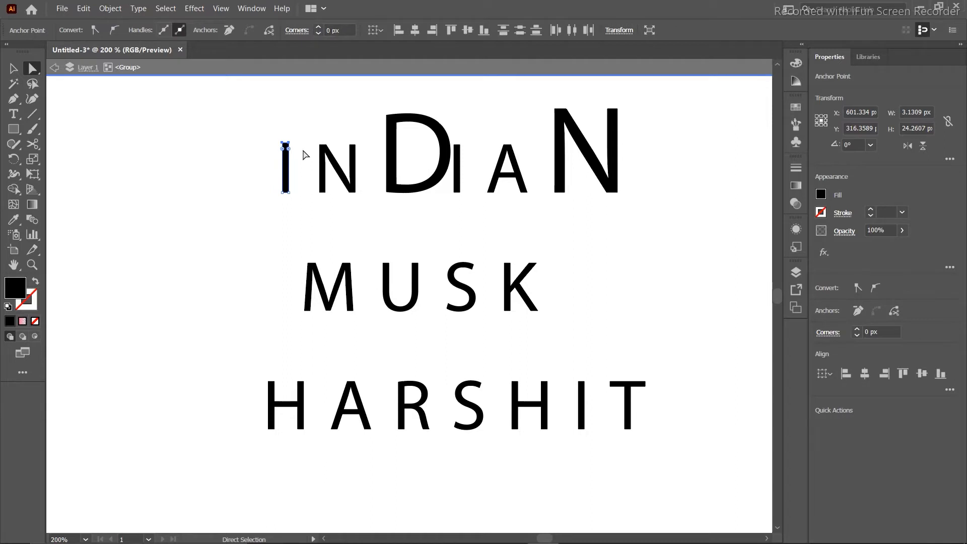
key("Up")
key("Up")
key("Up")
key("Up")
key("Up")
key("Up")
key("Up")
key("Up")
key("Up")
key("Up")
key("Up")
key("Up")
key("Up")
key("Up")
key("Up")
key("Up")
key("Up")
key("Up")
key("Up")
left_click(246, 193)
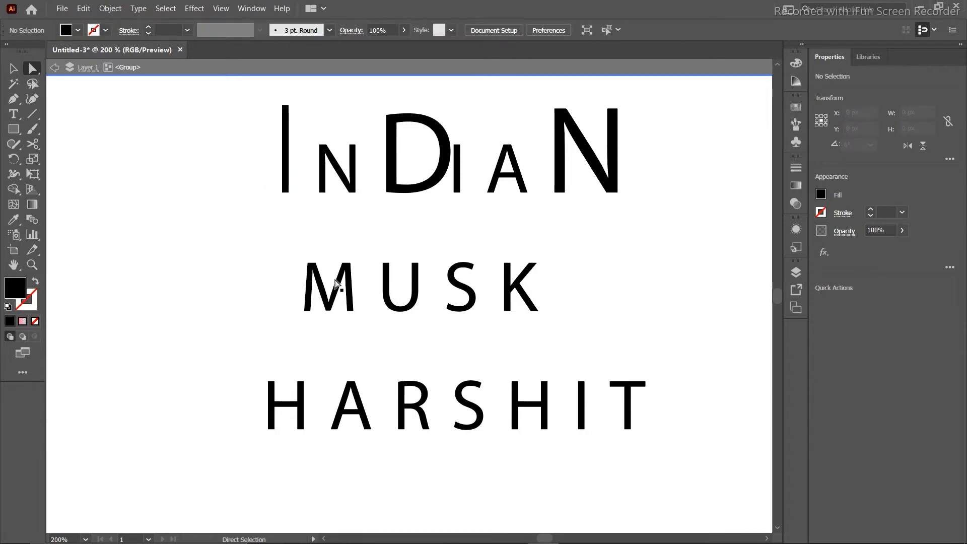
Shorten MUSK's U by lowering its top anchors, raise the K's top, and nudge the D left.
left_click_drag(378, 257, 434, 276)
key("Down")
key("Down")
key("Down")
key("Down")
key("Down")
key("Down")
key("Down")
key("Down")
key("Down")
key("Down")
key("Down")
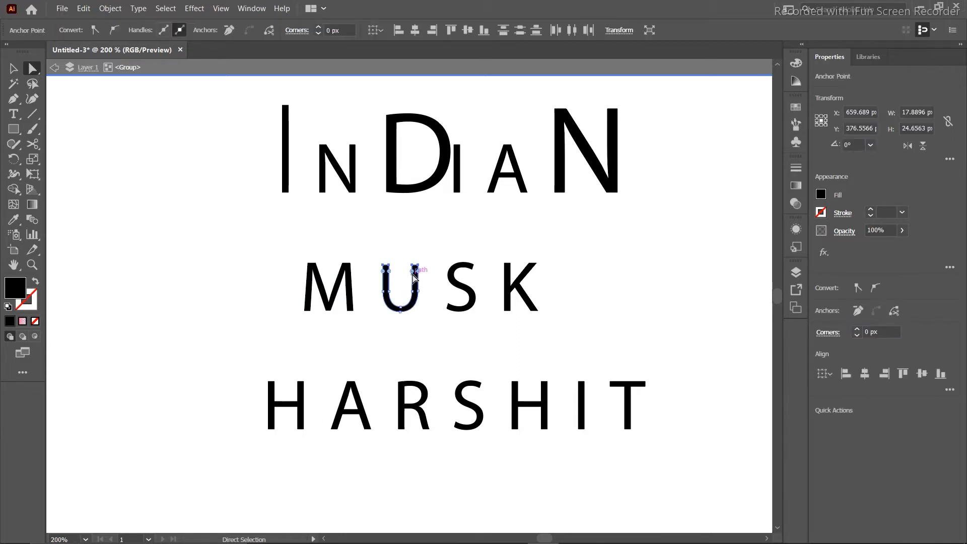
key("Up")
key("Up")
left_click_drag(516, 262, 557, 274)
key("Up")
key("Up")
key("Up")
key("Up")
key("Up")
key("Up")
key("Up")
key("Up")
key("Up")
key("Up")
key("Up")
key("Up")
key("Up")
key("Up")
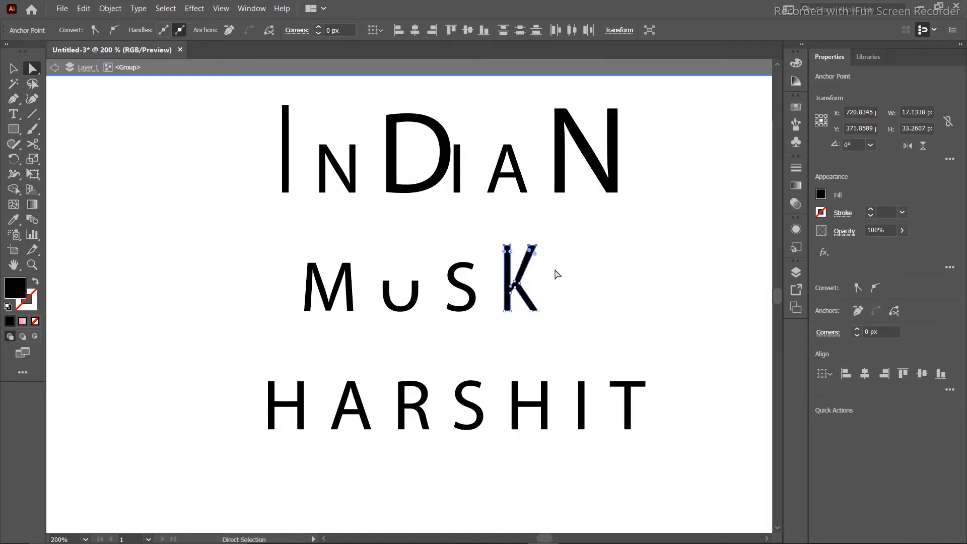
left_click(103, 264)
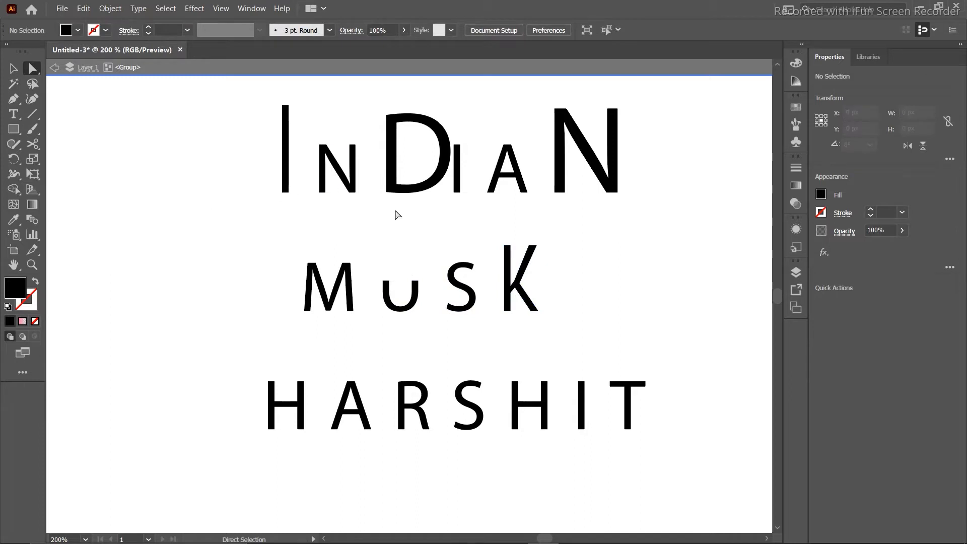
left_click(390, 188)
key("Left")
key("Left")
key("Left")
key("Left")
key("Left")
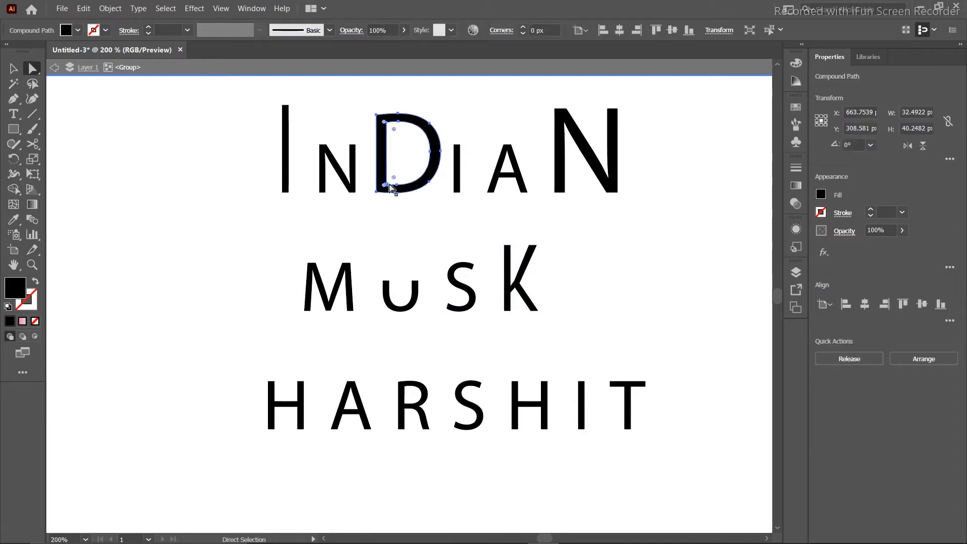
Stretch HARSHIT's H taller by raising its top anchor points.
left_click(13, 68)
left_click(141, 146)
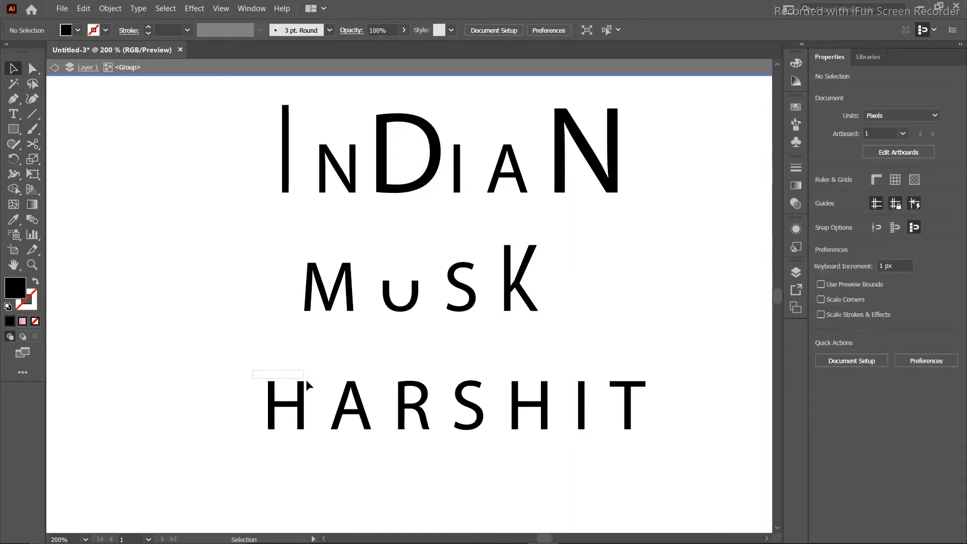
left_click(274, 390)
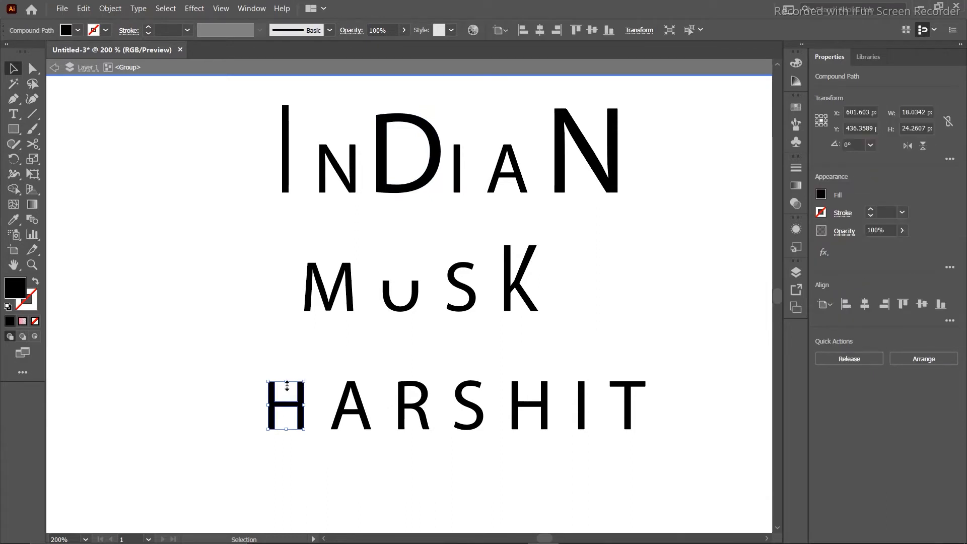
mouse_move(286, 383)
left_mouse_down()
mouse_move(278, 319)
mouse_move(289, 372)
left_mouse_up()
key("ctrl")
left_click(31, 68)
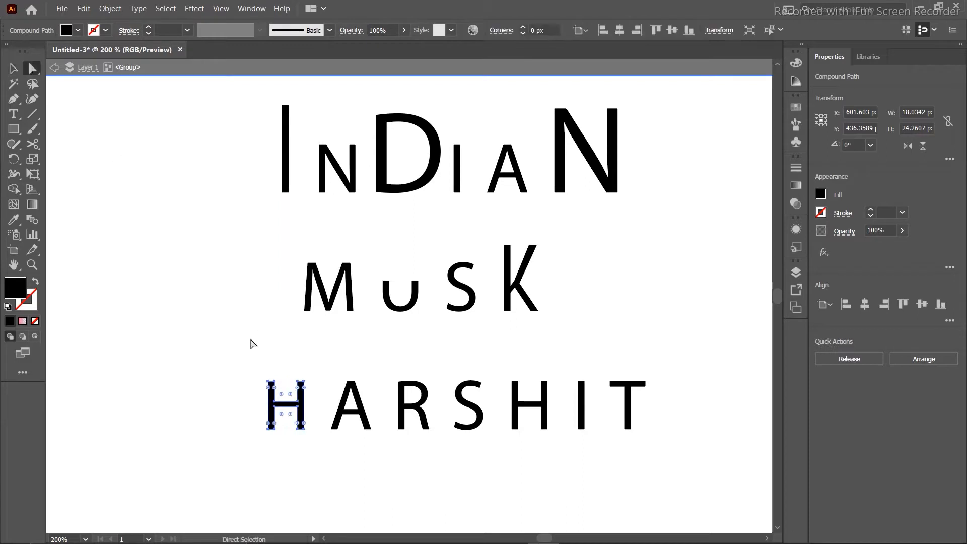
left_click_drag(251, 364, 314, 393)
key("Up")
key("Up")
key("Up")
key("Up")
key("Up")
key("Up")
key("Up")
key("Up")
key("Up")
key("Up")
key("Up")
key("Up")
key("Up")
key("Up")
key("Up")
key("Up")
key("Up")
key("Up")
key("Up")
key("Up")
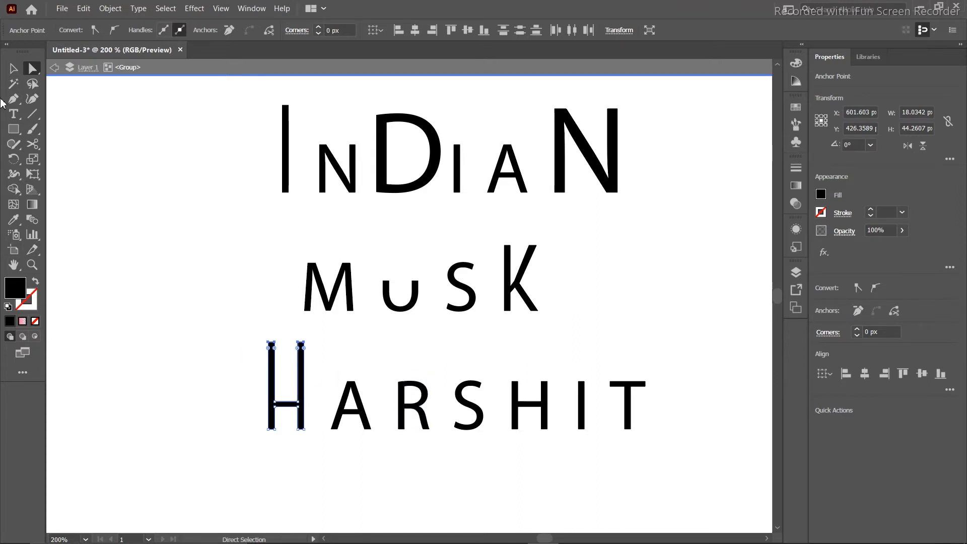
left_click(32, 115)
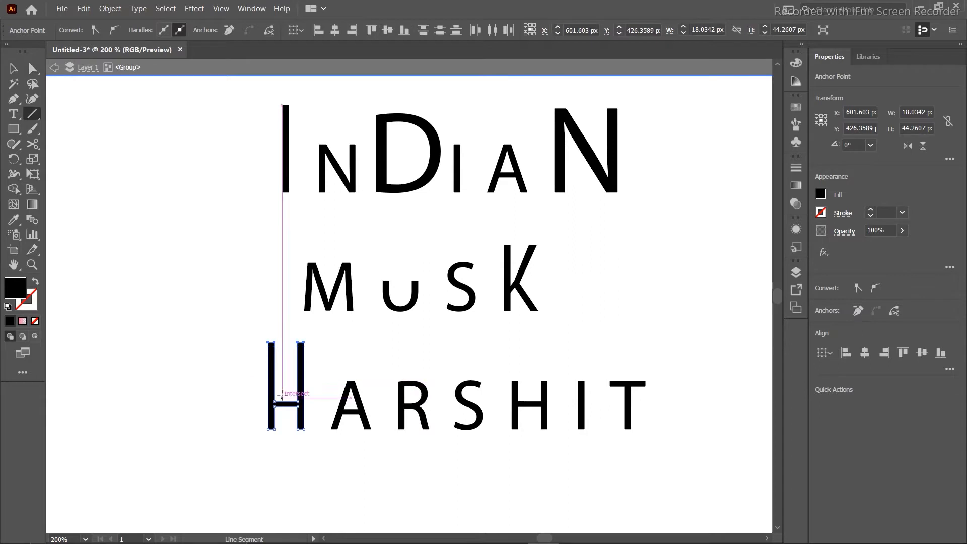
Draw a short horizontal line across the upper part of HARSHIT's H with a black stroke.
mouse_move(275, 380)
left_mouse_down()
mouse_move(297, 382)
mouse_move(301, 361)
left_mouse_up()
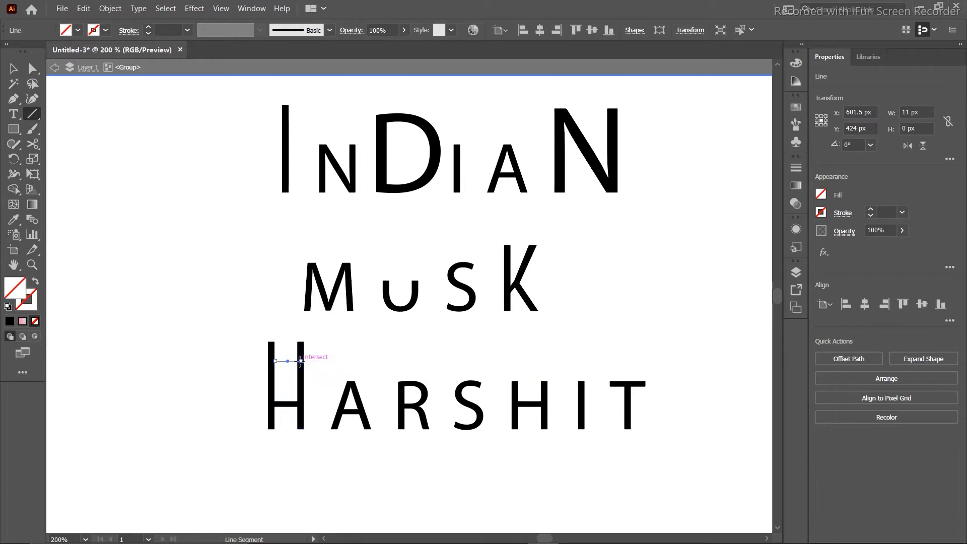
key("v")
left_click_drag(283, 359, 277, 361)
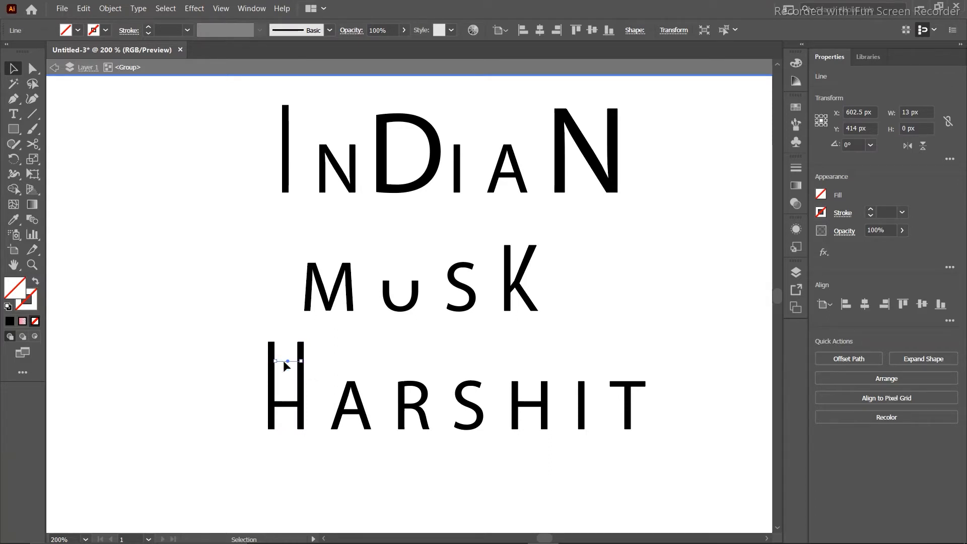
left_click(285, 399)
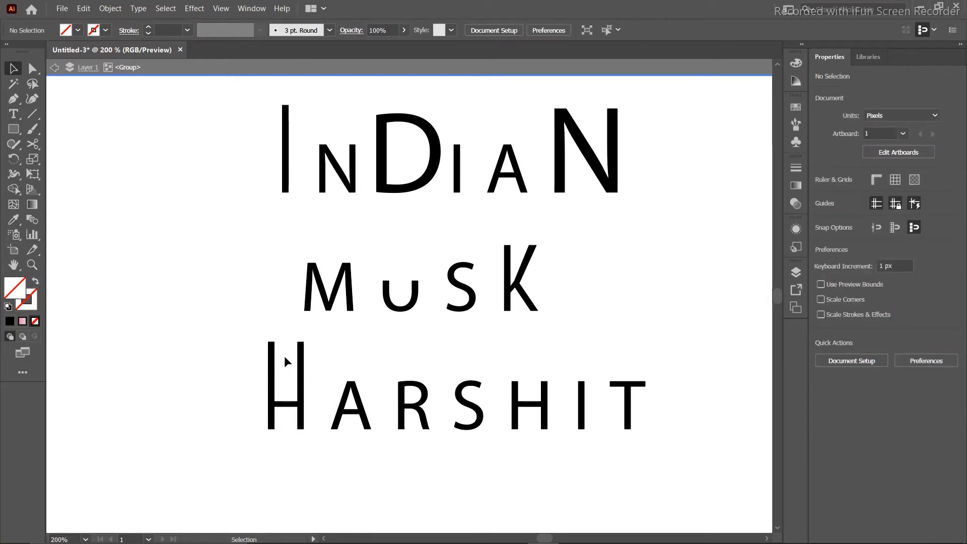
left_click(22, 307)
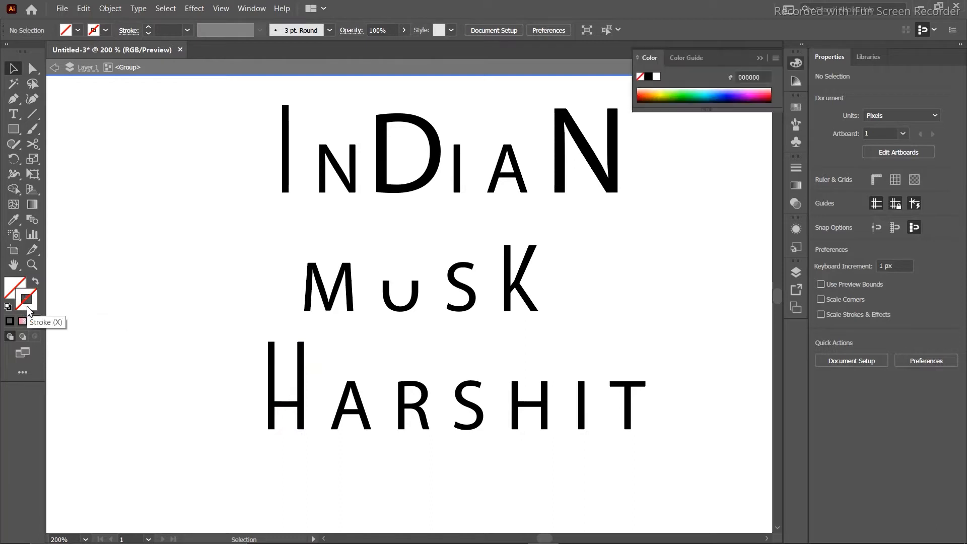
left_click(649, 77)
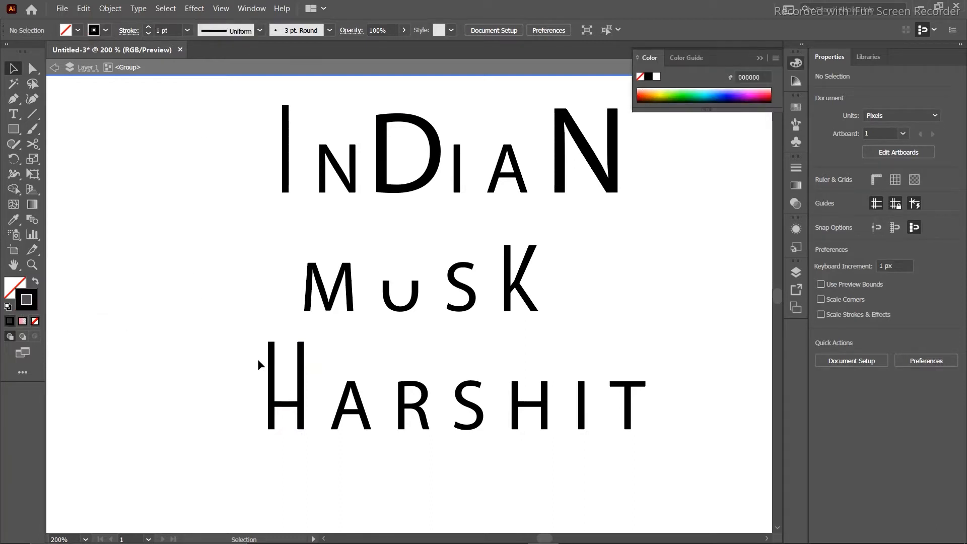
left_click_drag(286, 350, 289, 383)
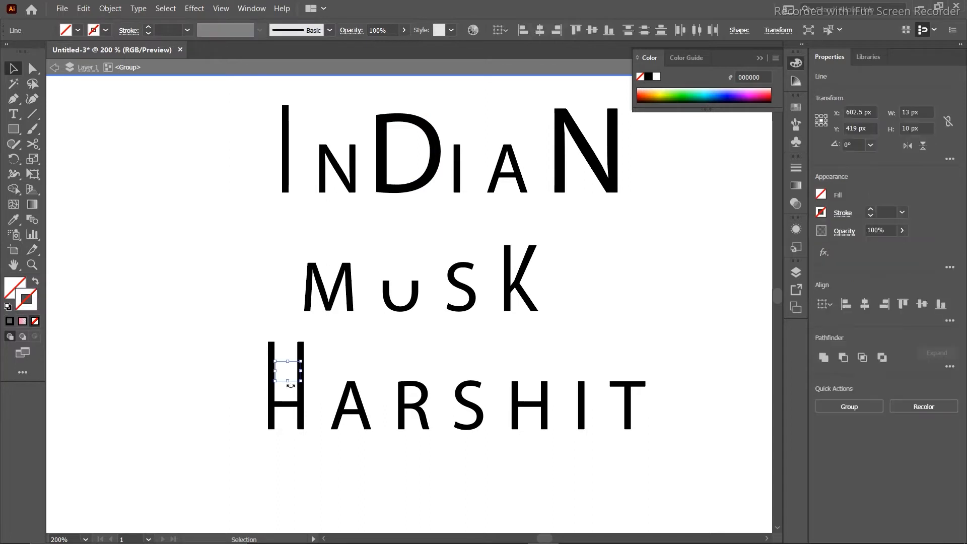
left_click(649, 77)
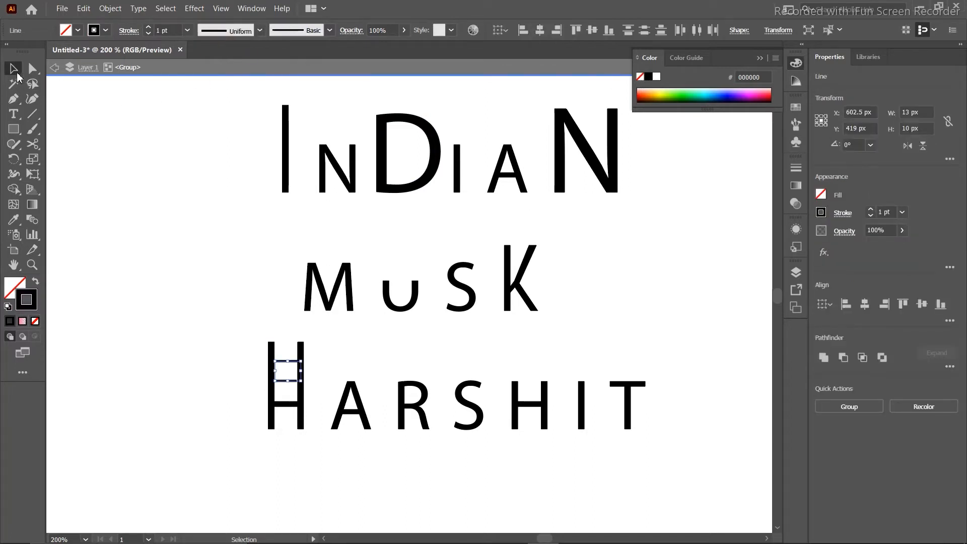
left_click(124, 160)
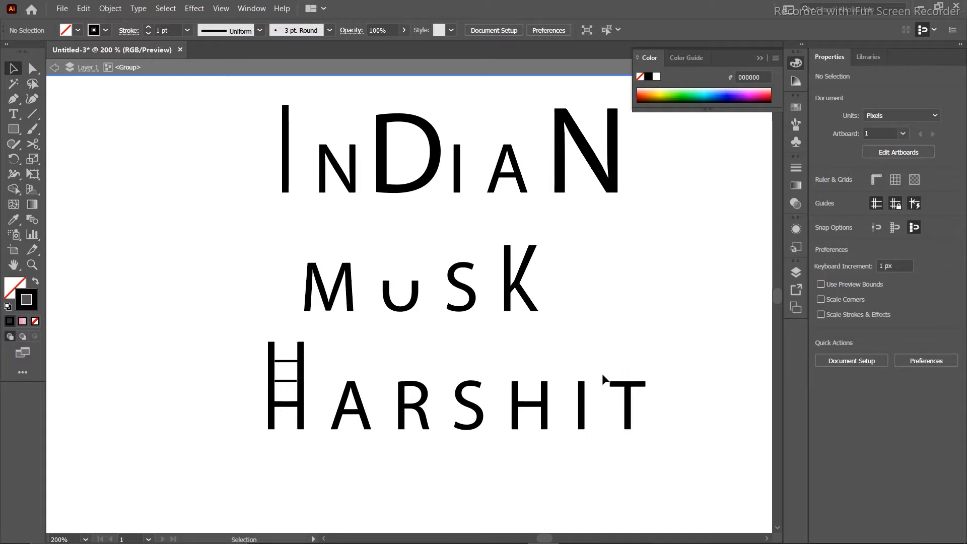
Raise the T's top anchors and extend its crossbar far left over ARSHI.
left_click(660, 388)
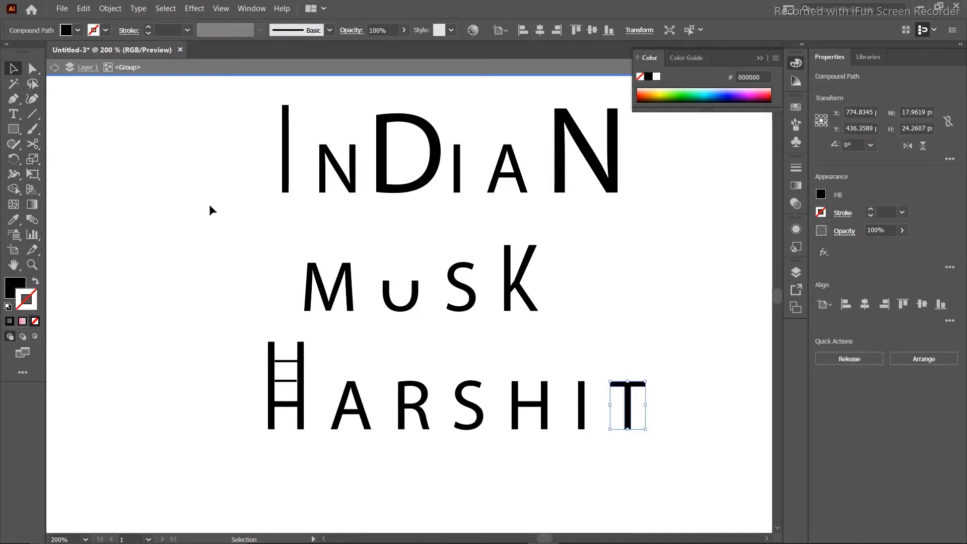
left_click(31, 68)
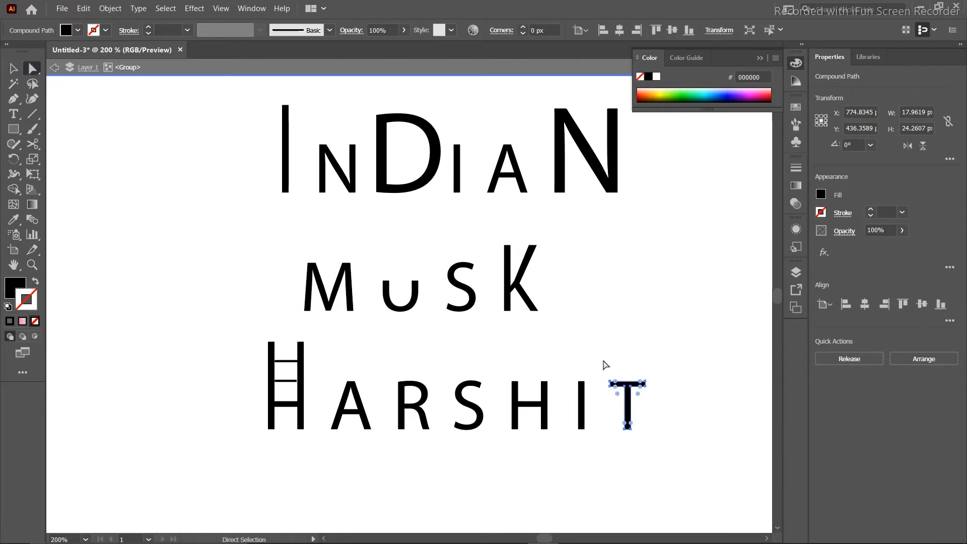
left_click_drag(606, 365, 655, 397)
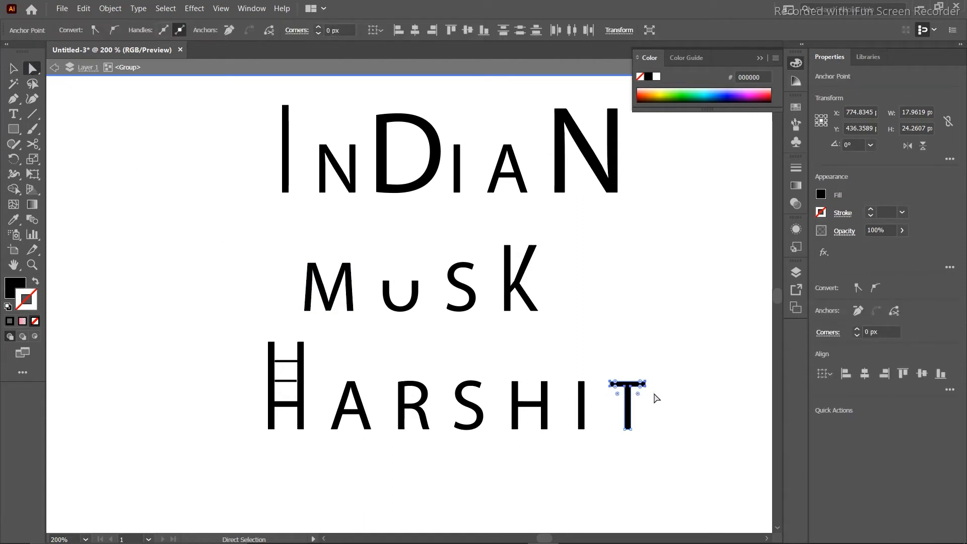
key("Up")
key("Up")
key("Up")
key("Up")
key("Up")
key("Up")
key("Up")
key("Up")
key("Up")
key("Up")
key("Up")
key("Up")
key("Up")
key("Up")
key("Up")
key("Up")
key("Up")
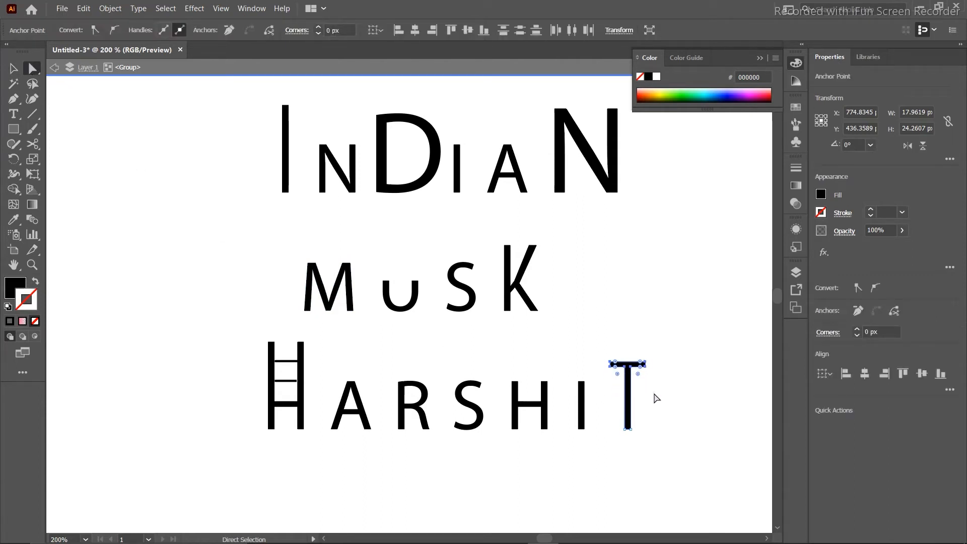
left_click(607, 352)
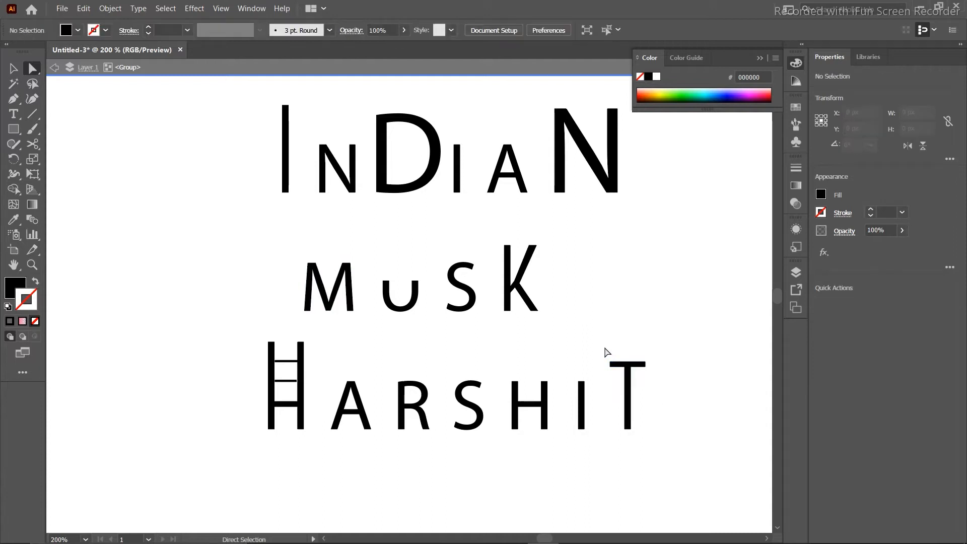
left_click_drag(612, 375, 616, 376)
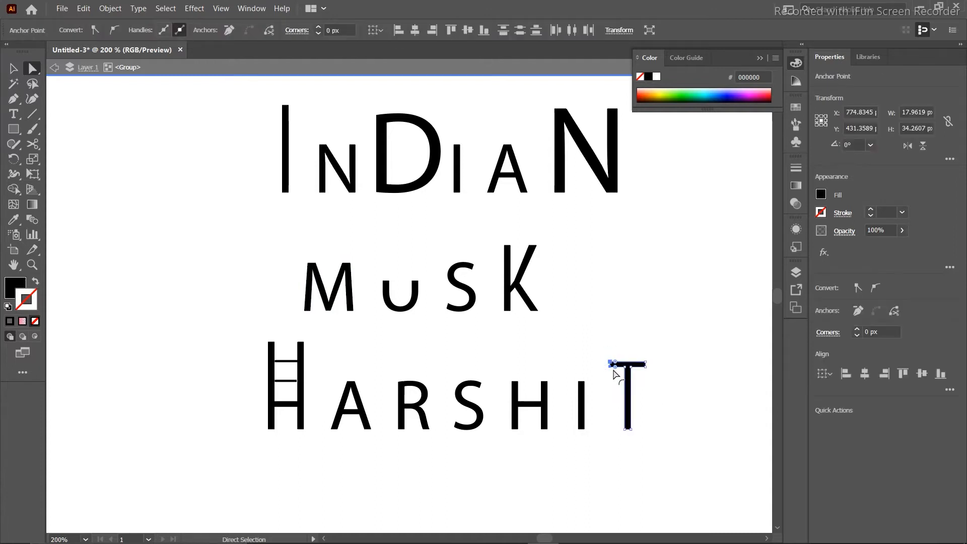
key("shift+Left")
key("shift+Left")
key("shift+Left")
key("shift+Left")
key("shift+Left")
key("shift+Left")
key("shift+Left")
key("shift+Left")
key("shift+Left")
key("shift+Left")
key("shift+Left")
key("shift+Left")
key("shift+Left")
key("shift+Left")
key("shift+Left")
key("shift+Left")
key("shift+Left")
key("shift+Left")
key("shift+Left")
key("shift+Left")
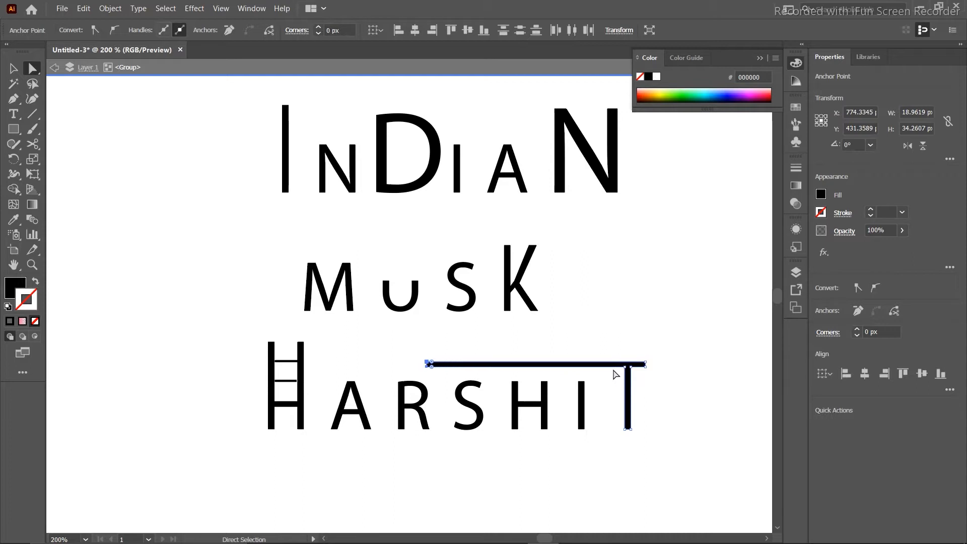
key("shift+Left")
key("shift+Left")
key("shift+Left")
key("shift+Left")
key("shift+Left")
key("shift+Left")
key("shift+Left")
key("shift+Left")
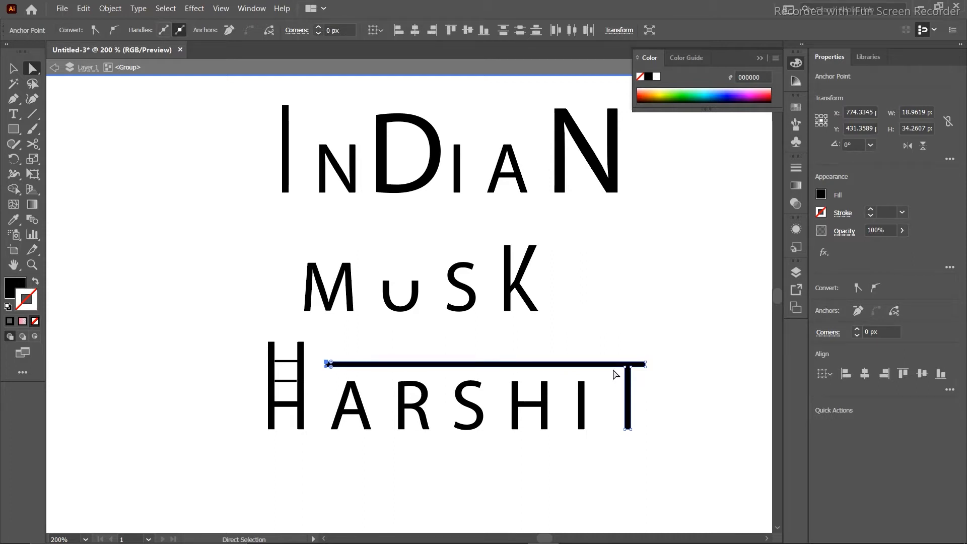
key("Right")
key("Right")
key("Right")
key("Right")
key("Right")
key("Right")
key("Right")
key("Right")
key("Right")
key("Right")
key("Right")
key("Right")
left_click(192, 285)
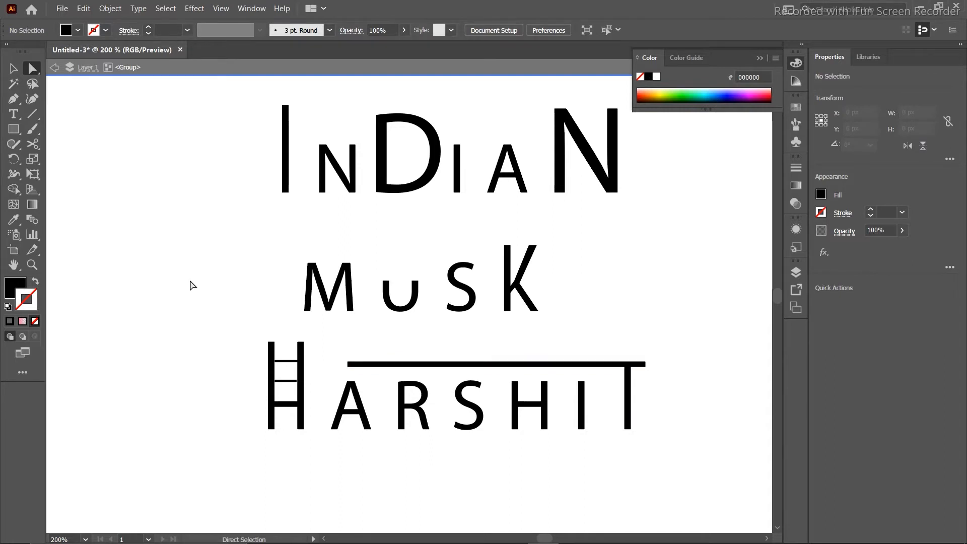
Raise the top anchors of MUSK's M to make it taller.
scroll(192, 285, "down", 3)
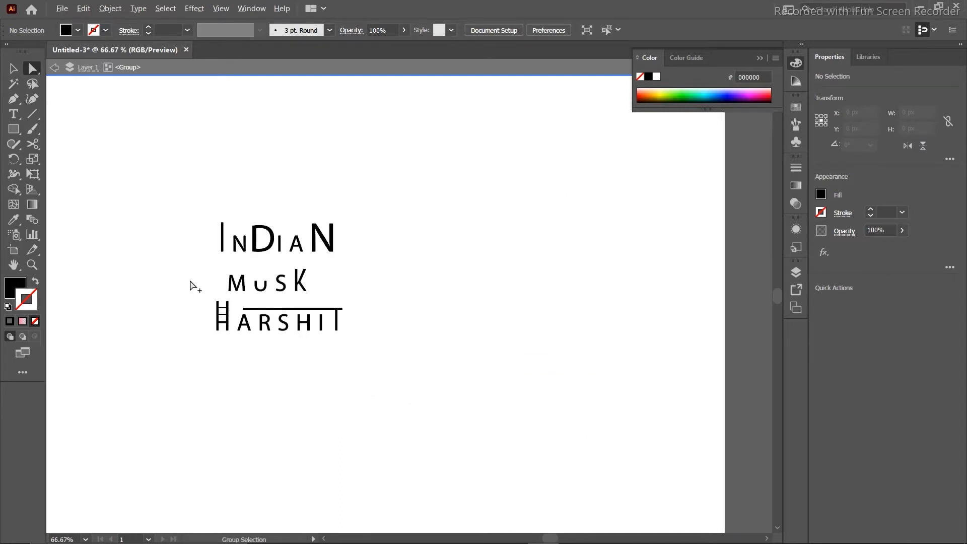
scroll(191, 285, "up", 1)
left_click_drag(237, 267, 279, 280)
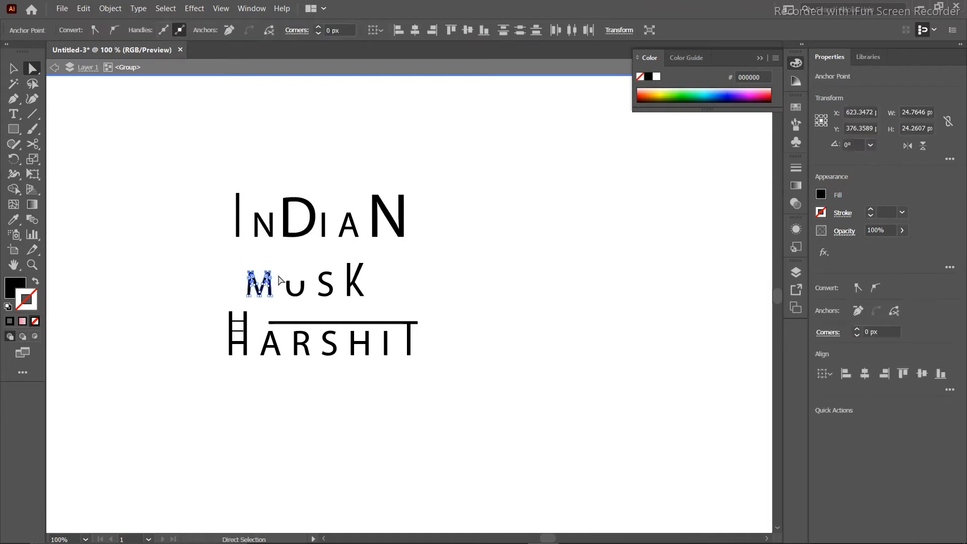
key("Up")
key("Up")
key("Up")
key("Up")
key("Up")
key("Up")
key("Up")
key("Up")
key("Up")
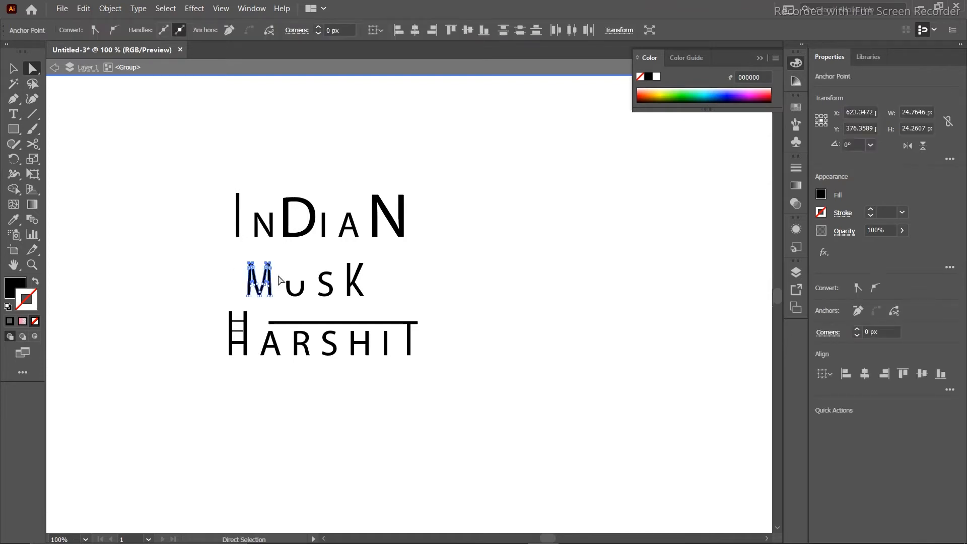
left_click(86, 253)
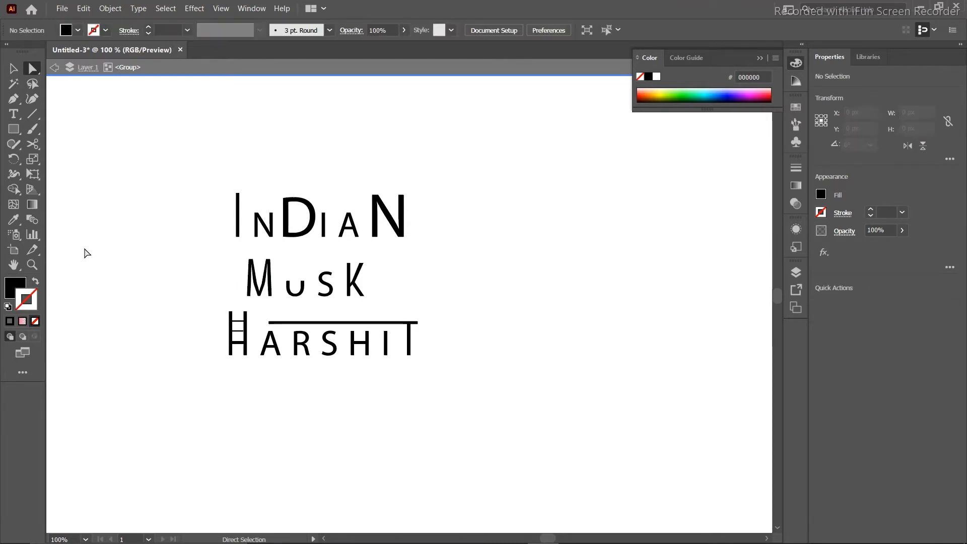
left_click(14, 130)
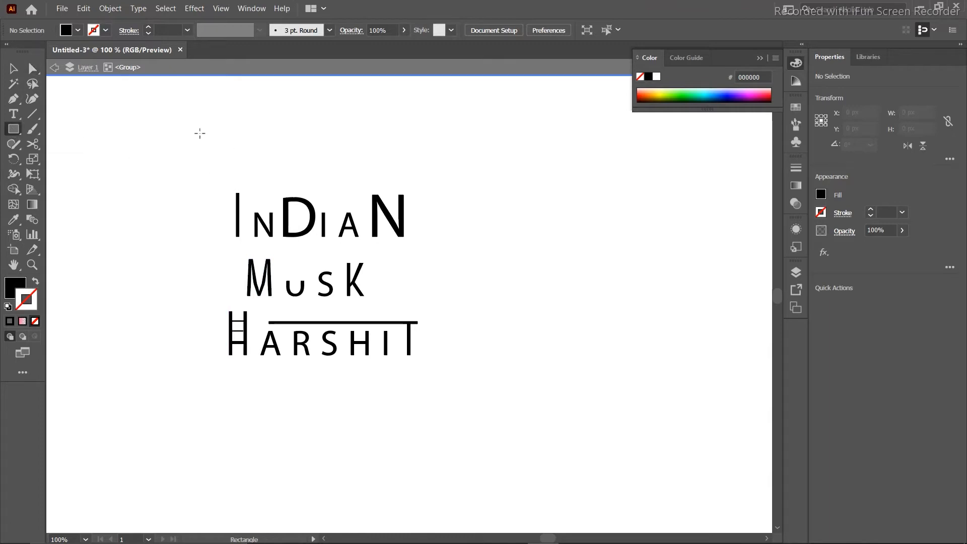
Draw a rectangle over the lettering, fill it brown AA6C59, and send it to the back.
left_click_drag(198, 158, 442, 382)
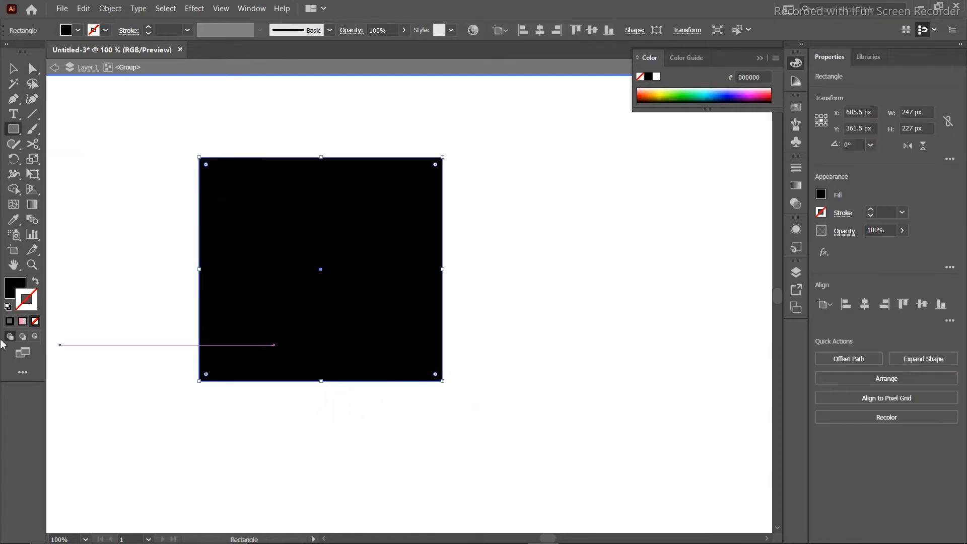
double_click(9, 297)
left_click_drag(401, 223, 395, 235)
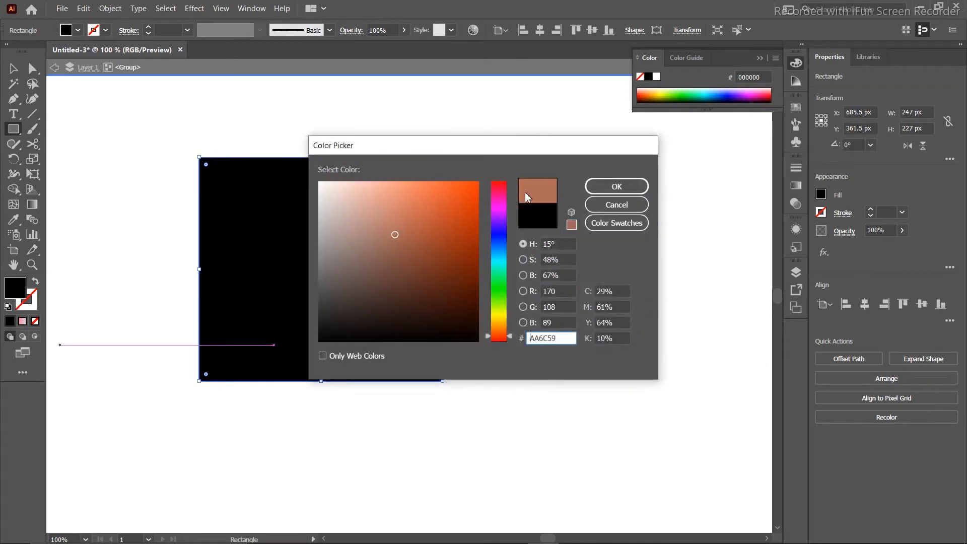
left_click(593, 189)
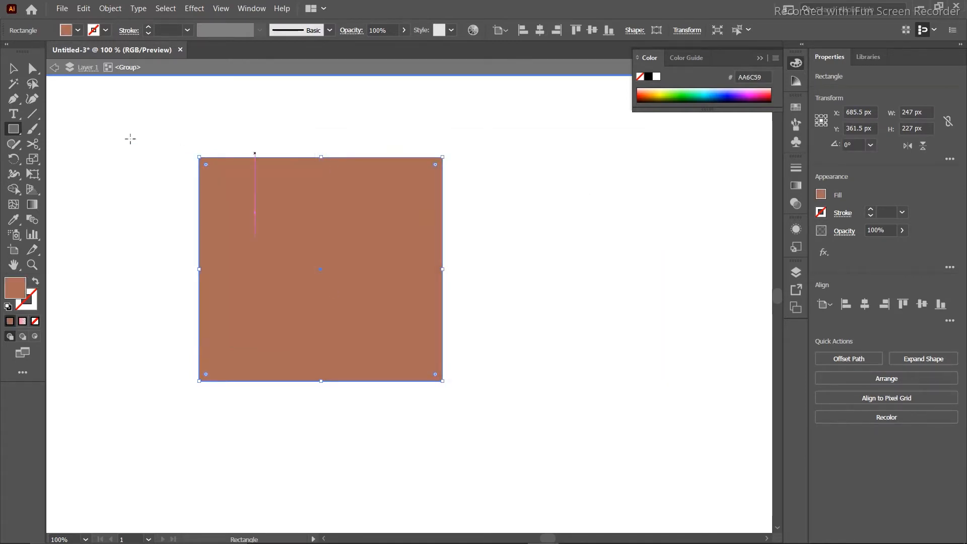
left_click(13, 67)
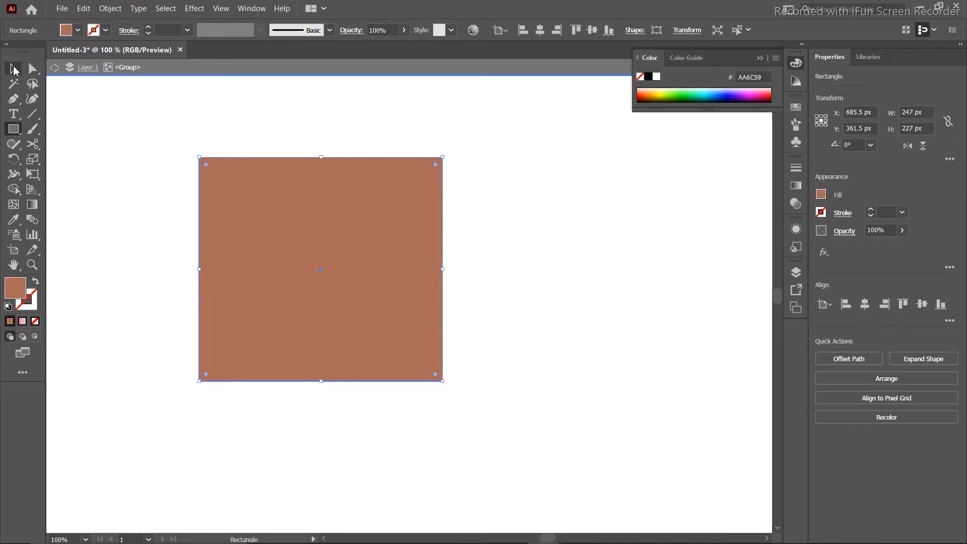
right_click(241, 223)
mouse_move(318, 434)
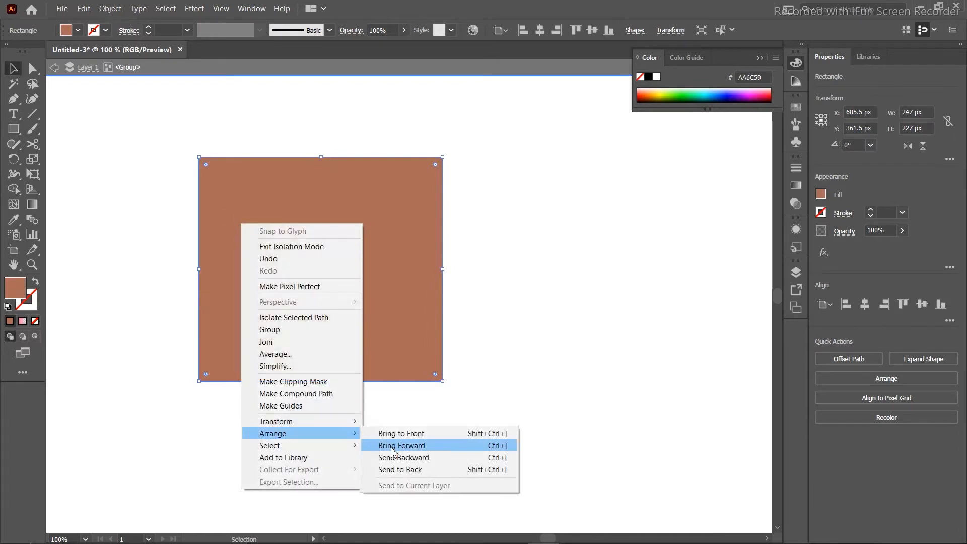
left_click(394, 470)
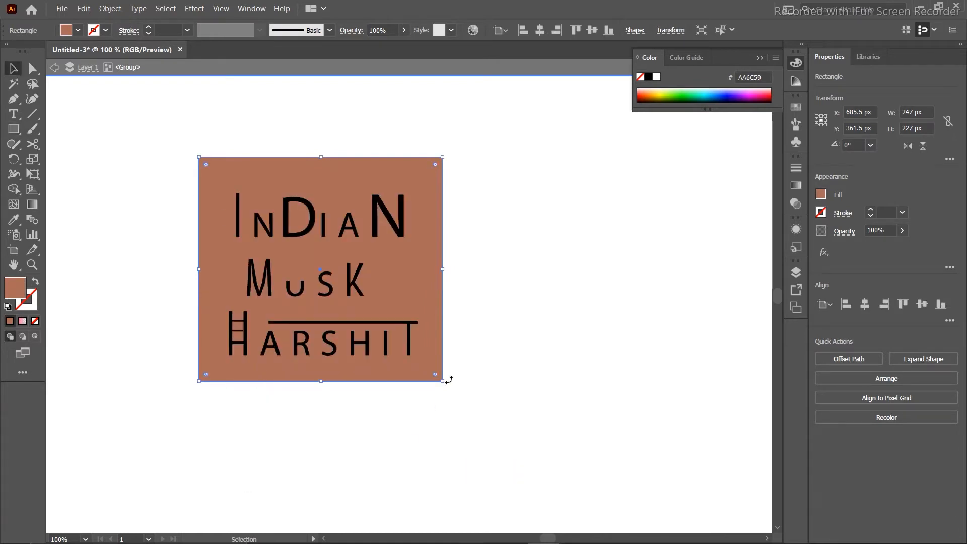
left_click(487, 352)
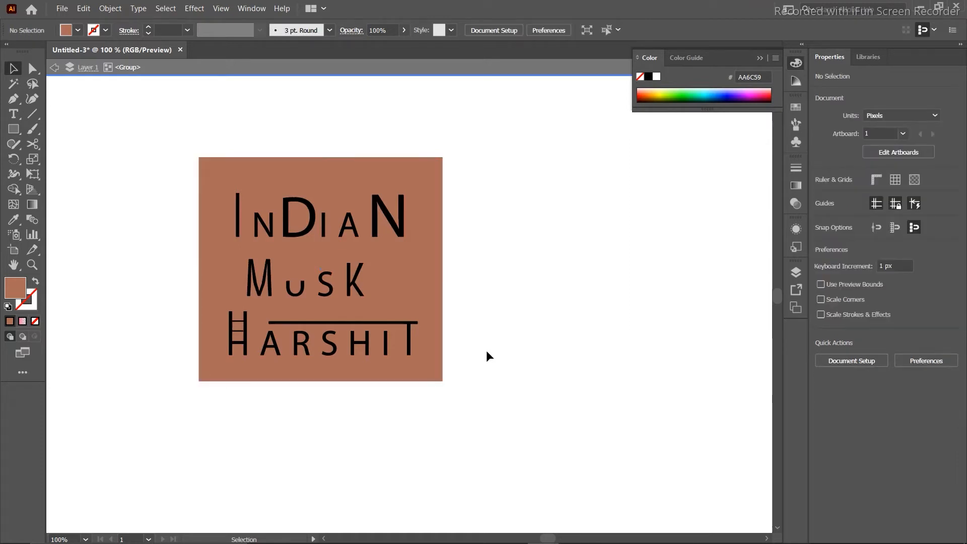
Round the brown rectangle's corners fully into a blob and nudge it down slightly.
left_click(397, 273)
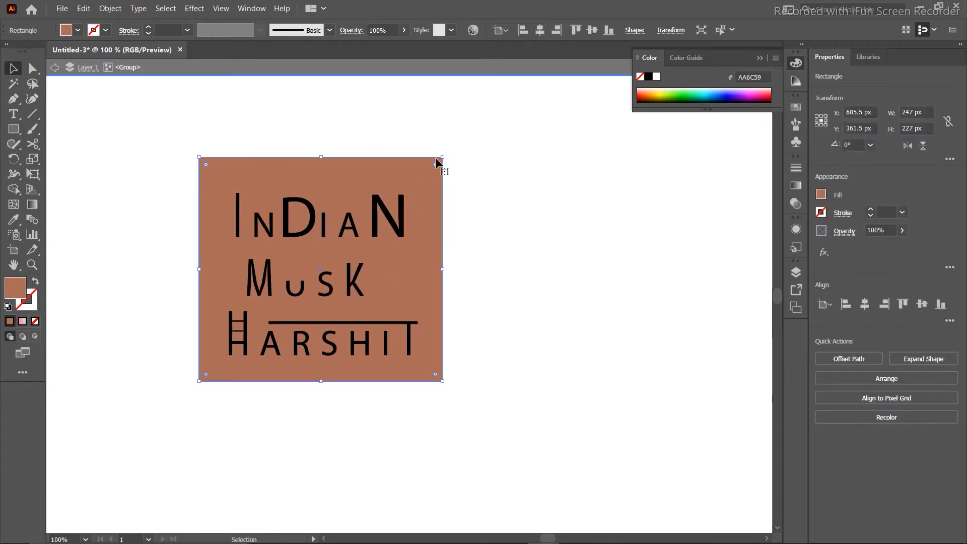
left_click_drag(435, 165, 347, 263)
key("Down")
key("Down")
key("Down")
key("Down")
key("Down")
key("Down")
key("Down")
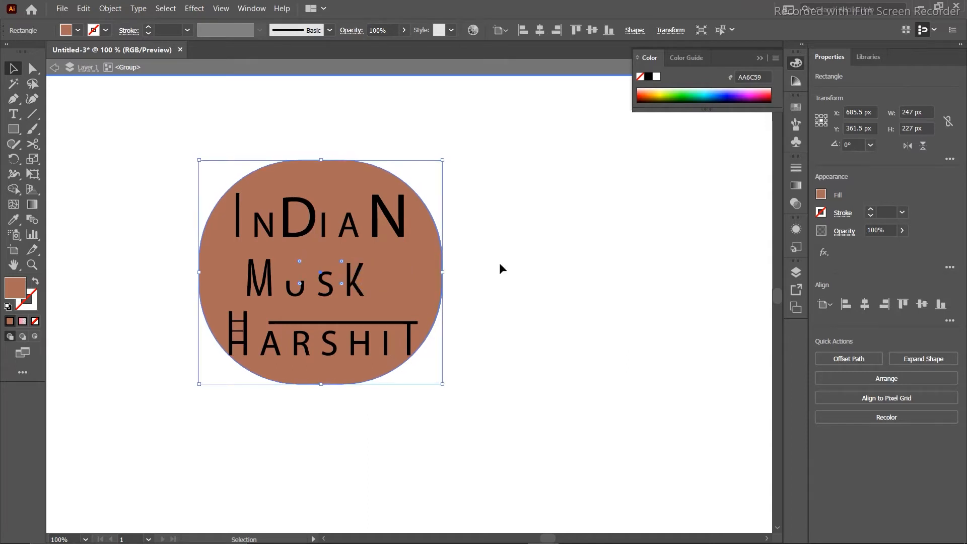
left_click(656, 275)
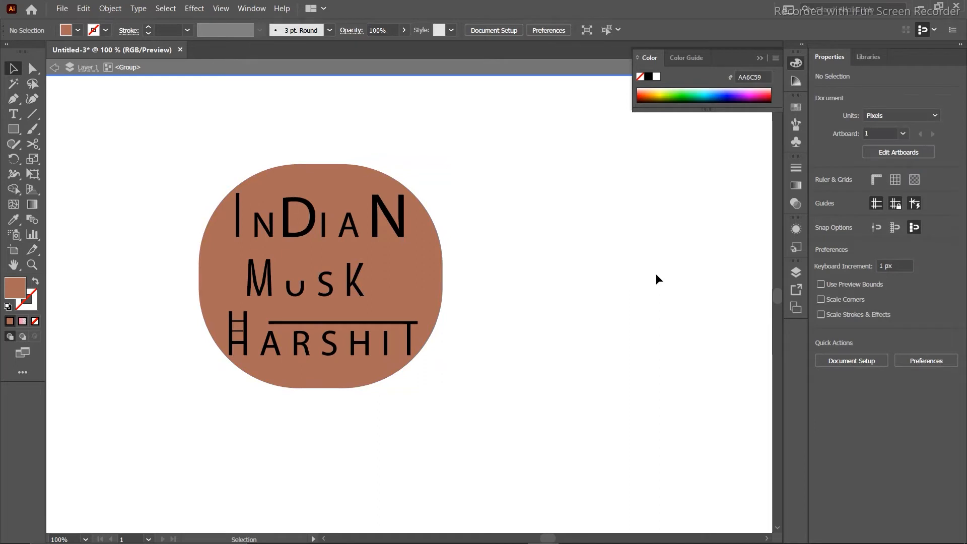
Shorten the small N in INDIAN by dragging its top down.
left_click(297, 224)
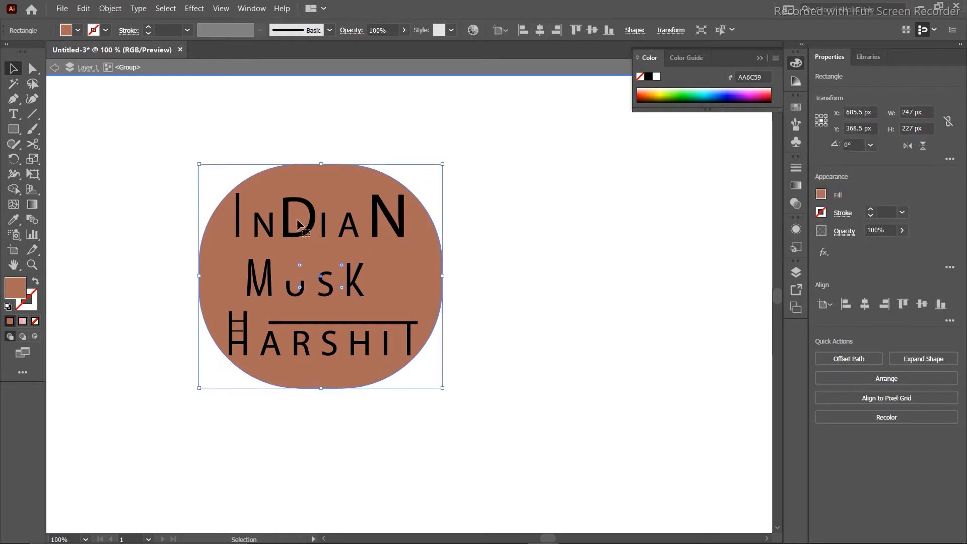
left_click(308, 230)
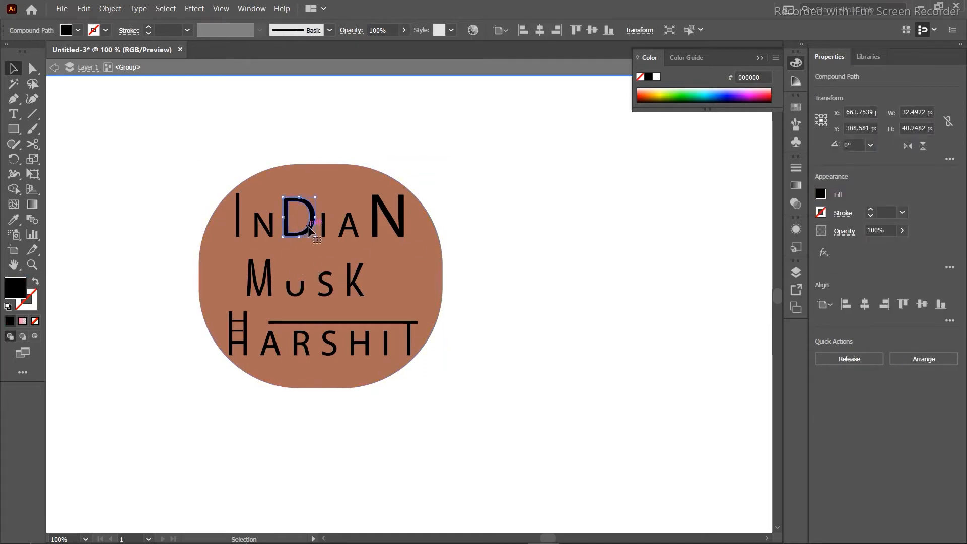
left_click(271, 235)
left_click_drag(266, 213, 265, 220)
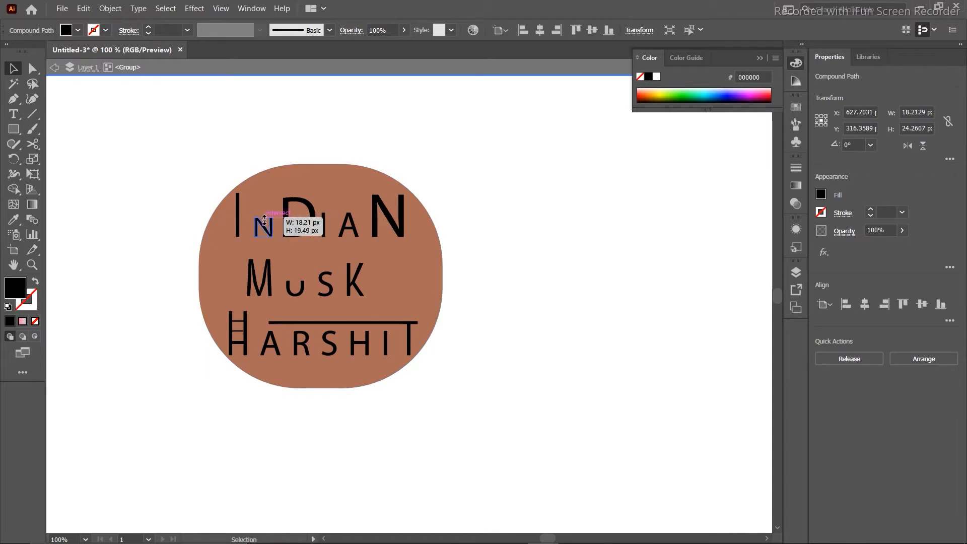
left_click(156, 179)
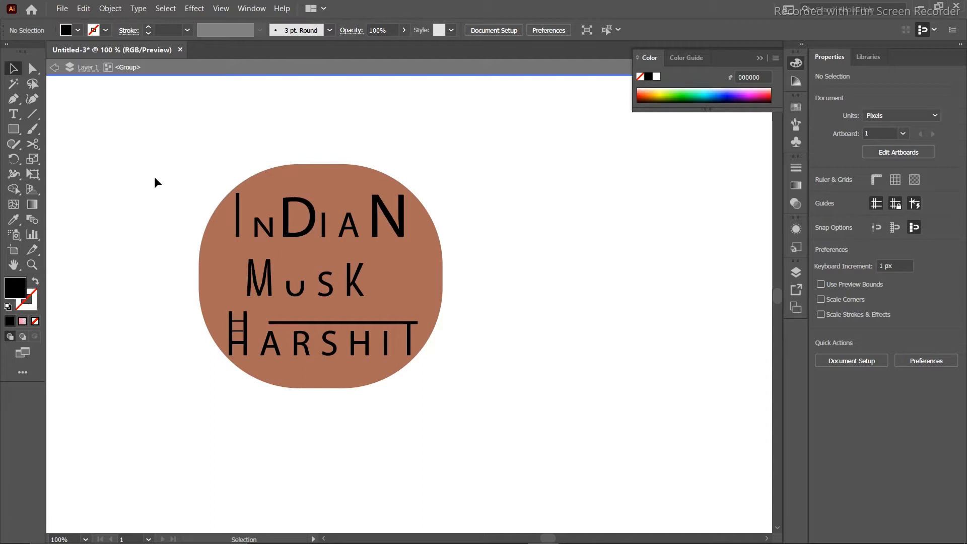
Recolour the rounded background shape's fill from brown to cyan 2AFFF6.
left_click(292, 190)
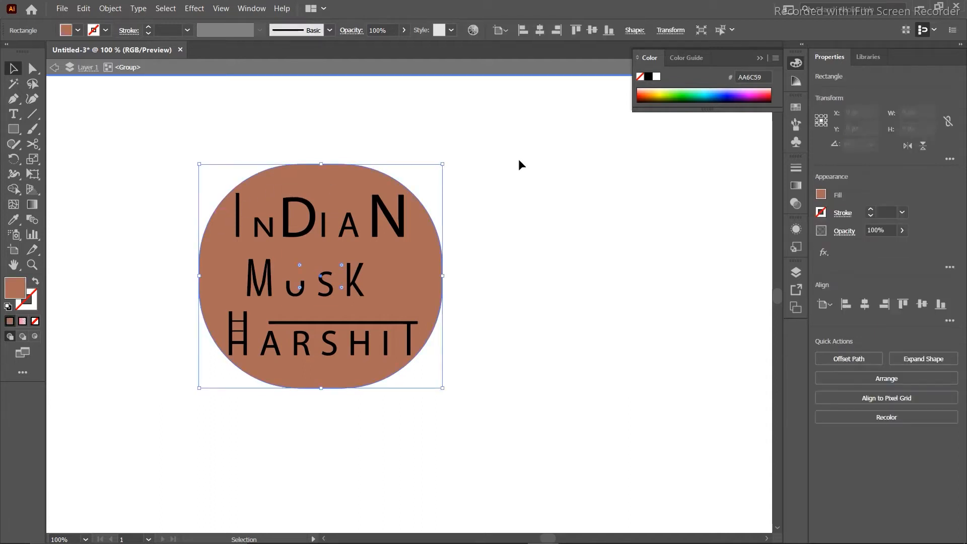
left_click(670, 101)
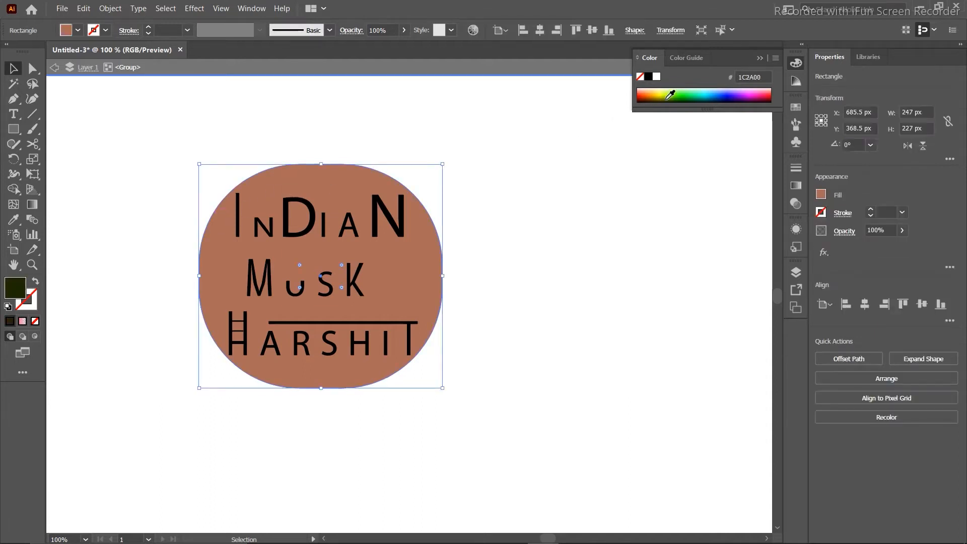
left_click(706, 91)
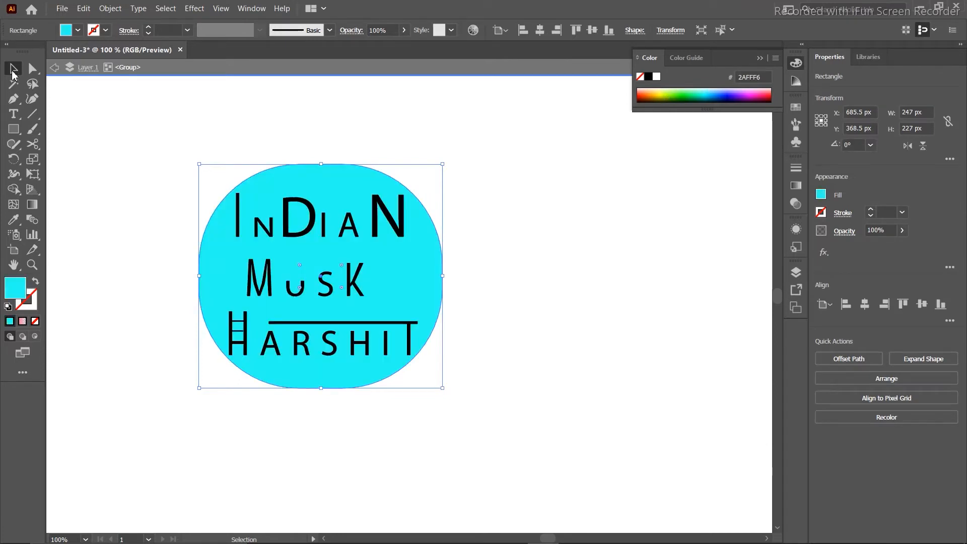
left_click(140, 128)
left_click_drag(139, 128, 483, 394)
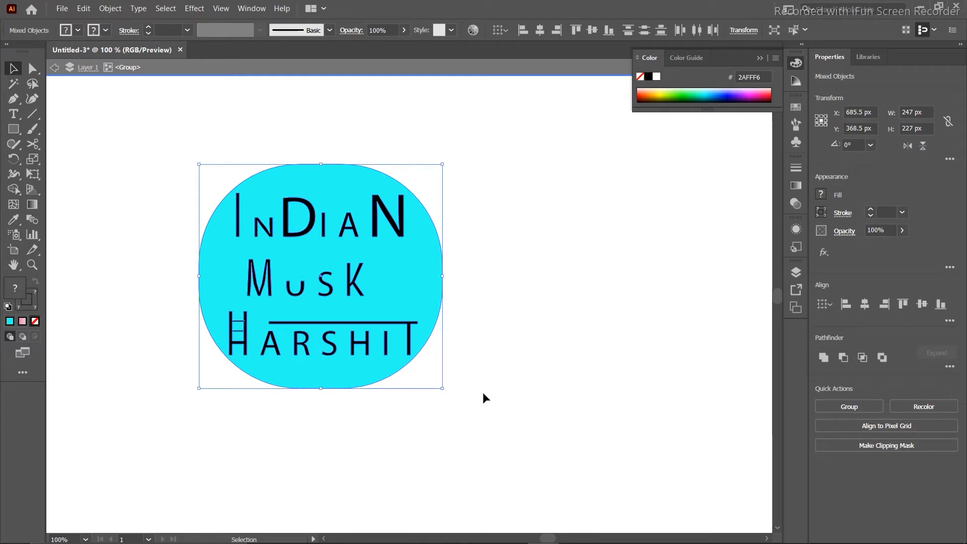
left_click(432, 211)
Delete the cyan background and colour the whole INDIAN word orange.
left_click(431, 220)
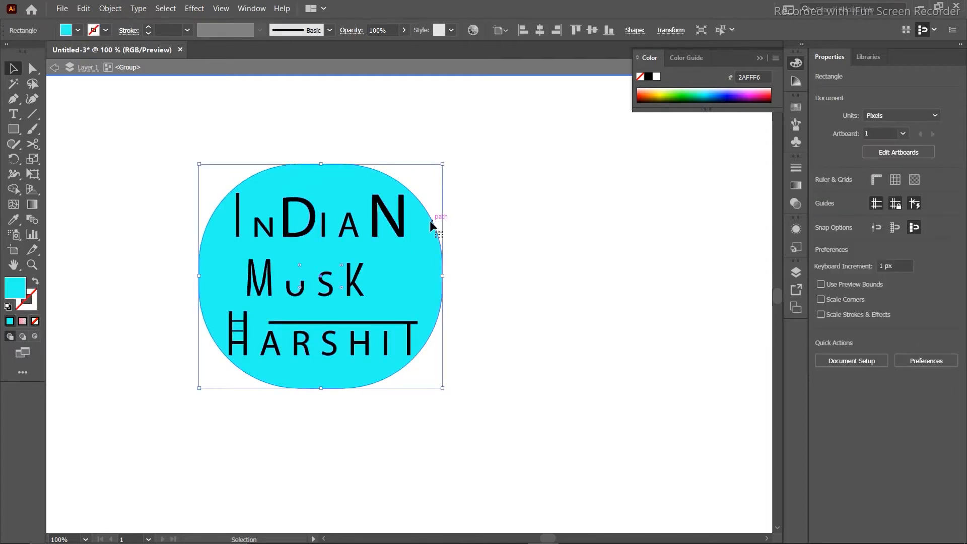
key("Delete")
left_click(401, 221)
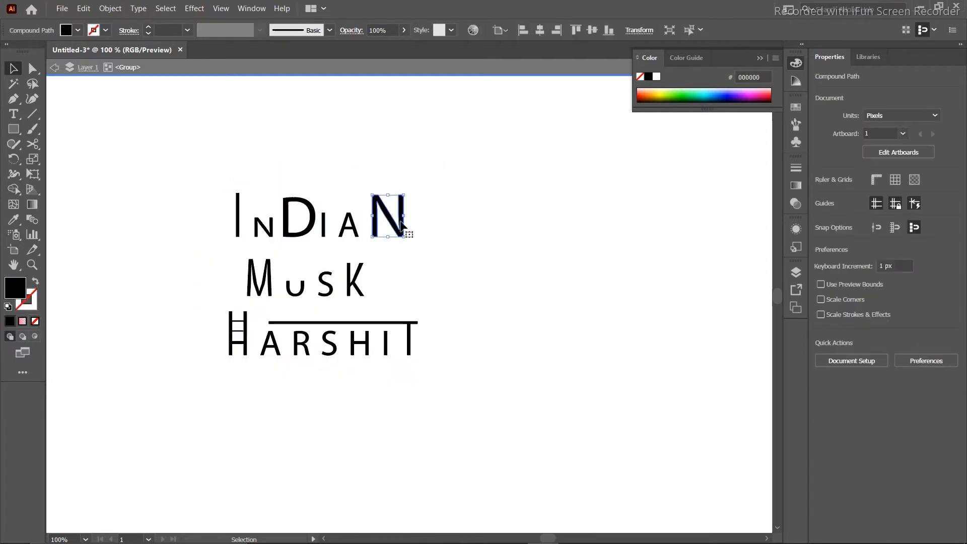
left_click(819, 199)
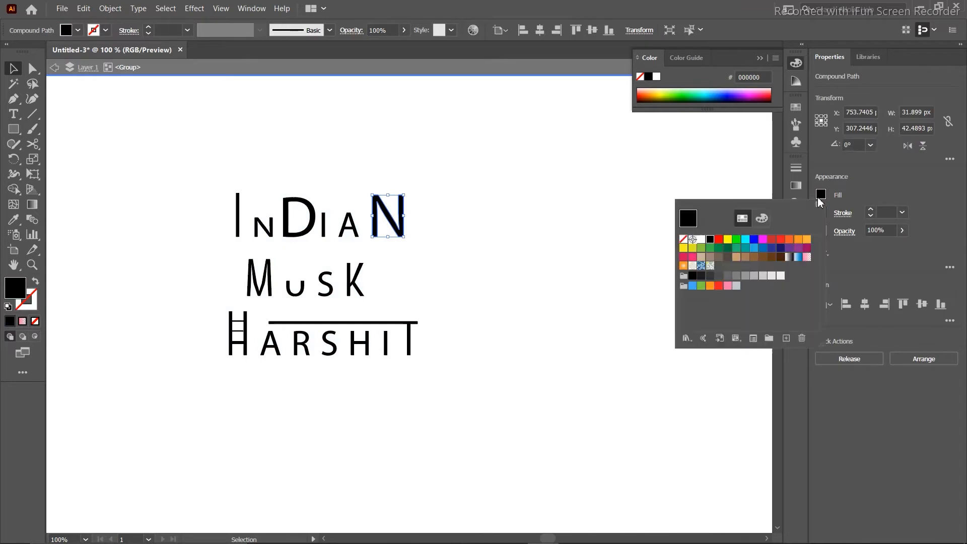
left_click(806, 239)
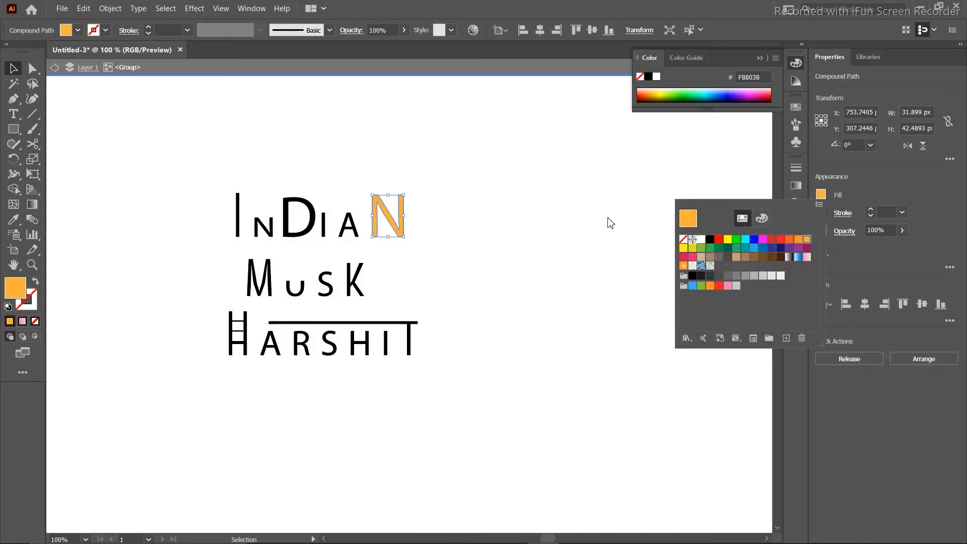
left_click(309, 227)
left_click(310, 230)
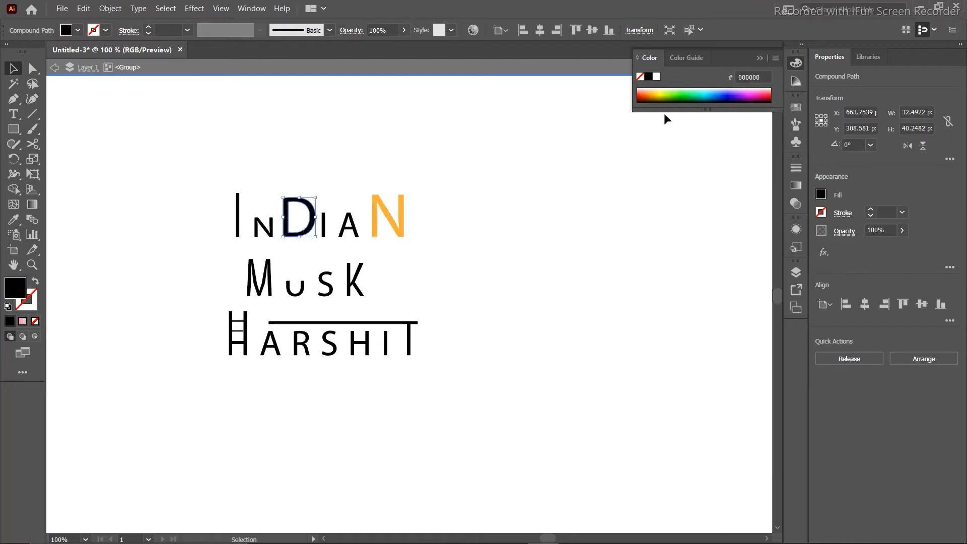
left_click(695, 90)
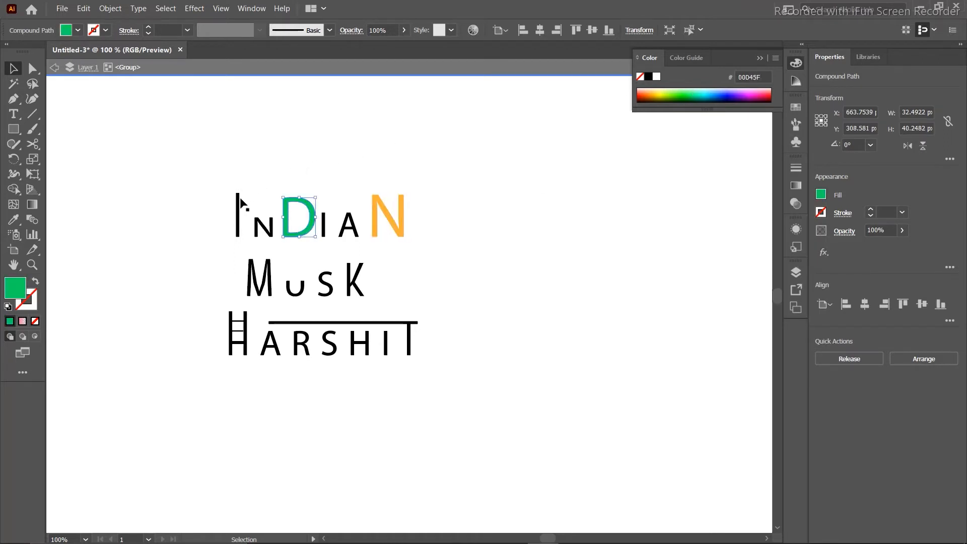
left_click(238, 217)
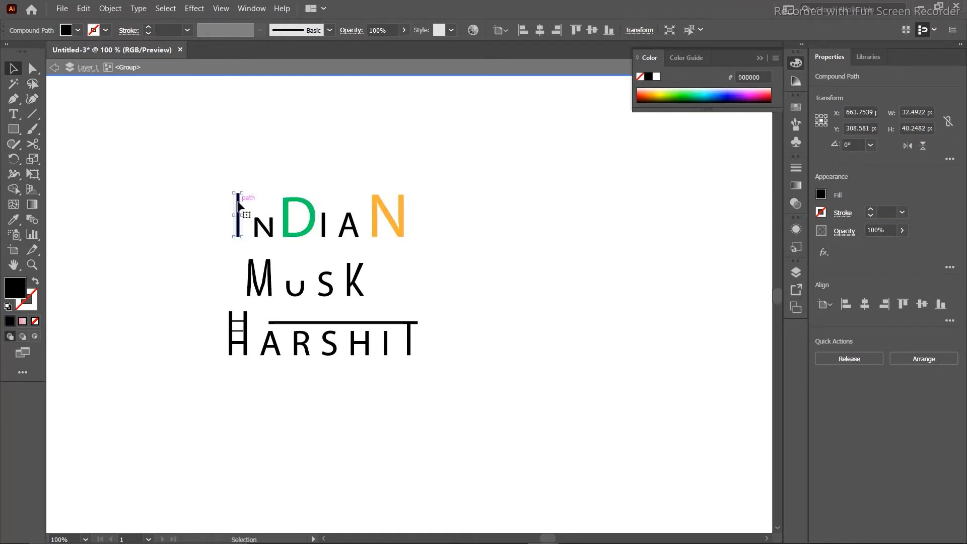
left_click(652, 95)
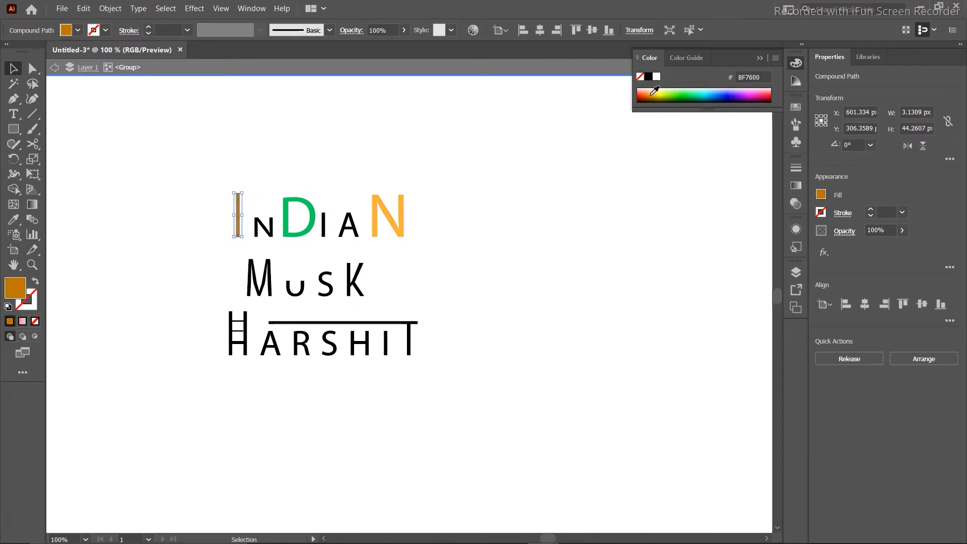
left_click(492, 135)
left_click_drag(164, 176, 530, 252)
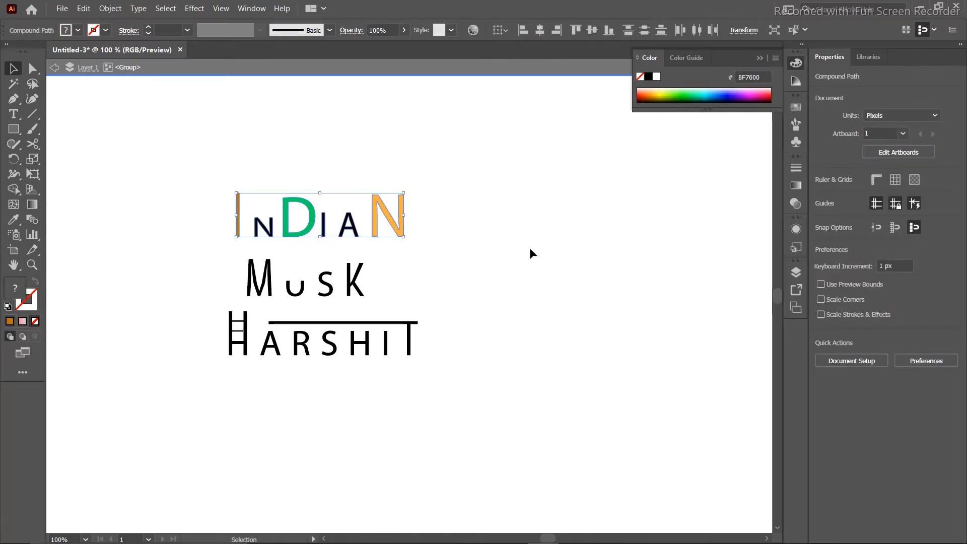
left_click(654, 93)
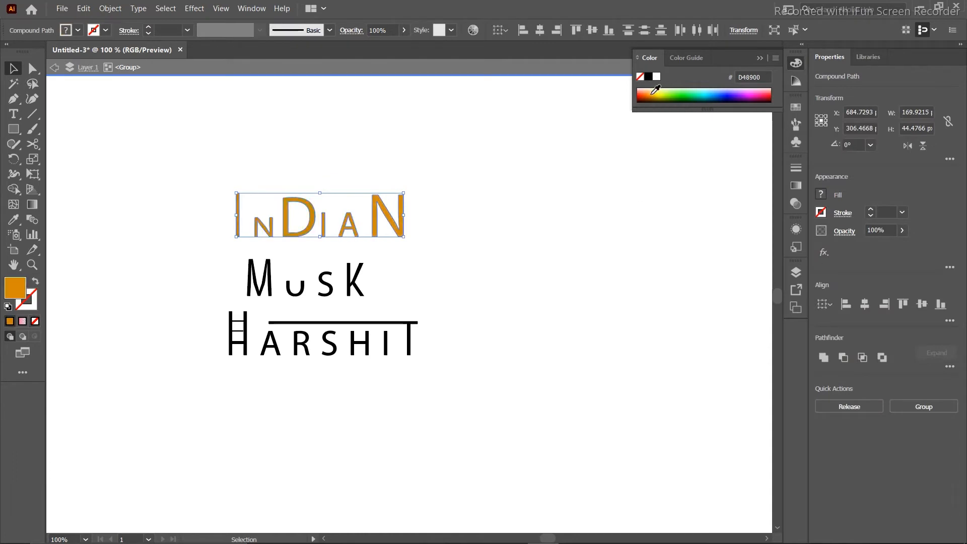
left_click(519, 145)
Make INDIAN's D green, the small N dark blue and the last N bright blue.
left_click(262, 222)
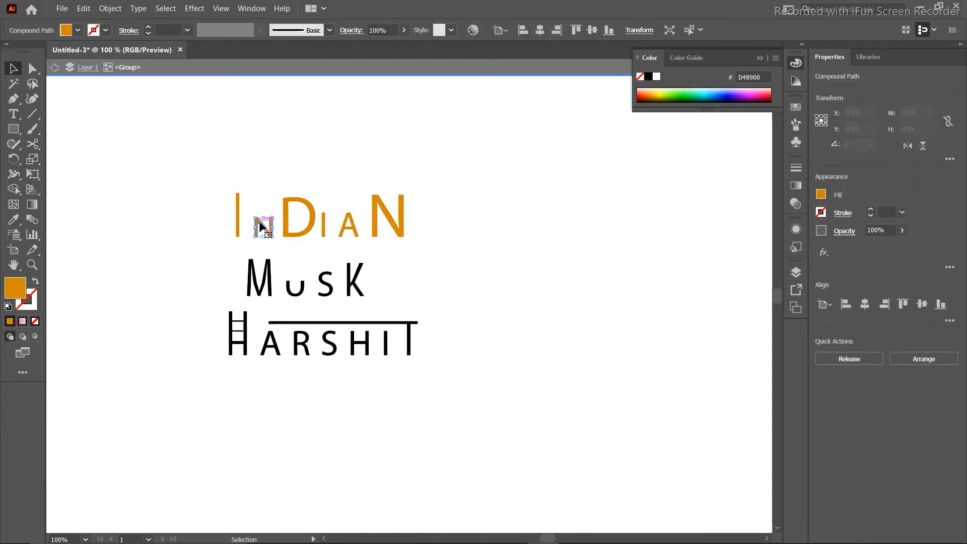
left_click(651, 90)
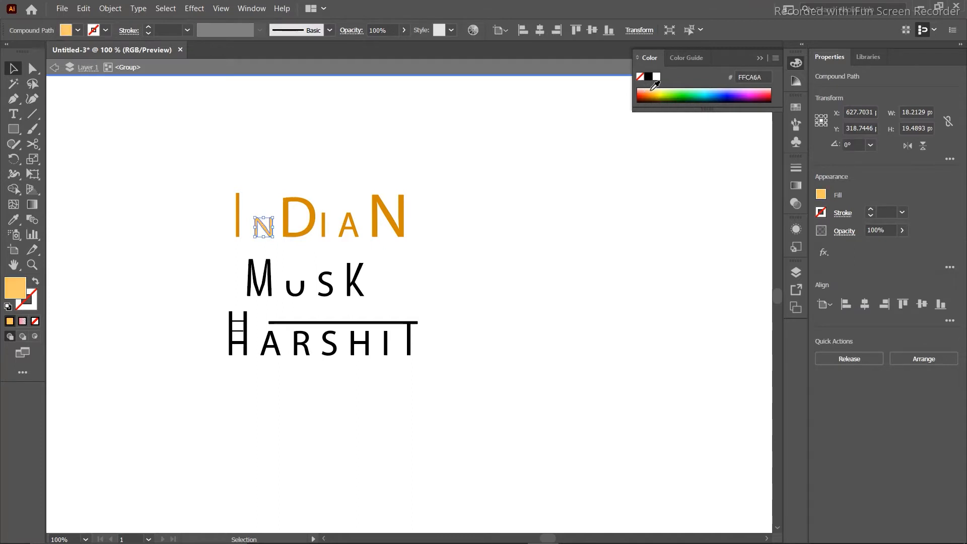
left_click(310, 212)
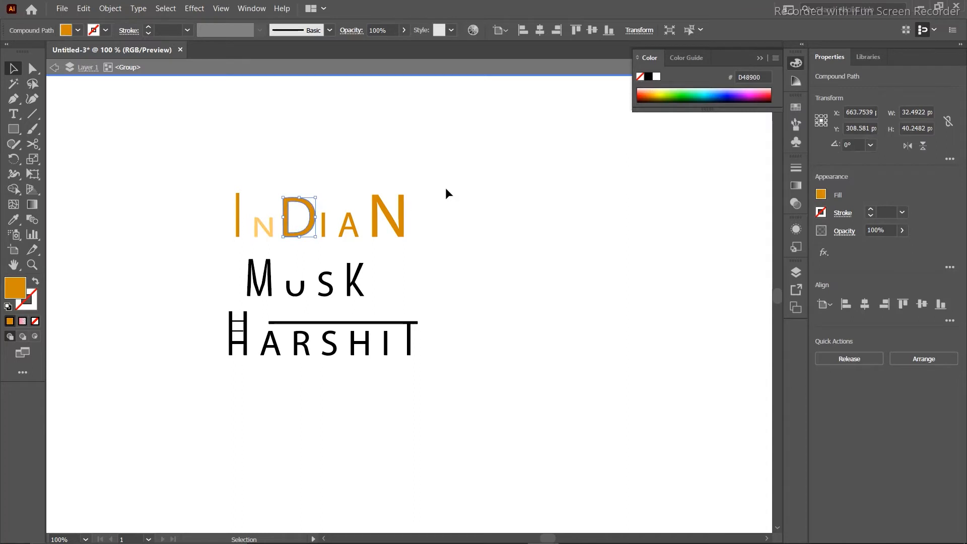
left_click(697, 93)
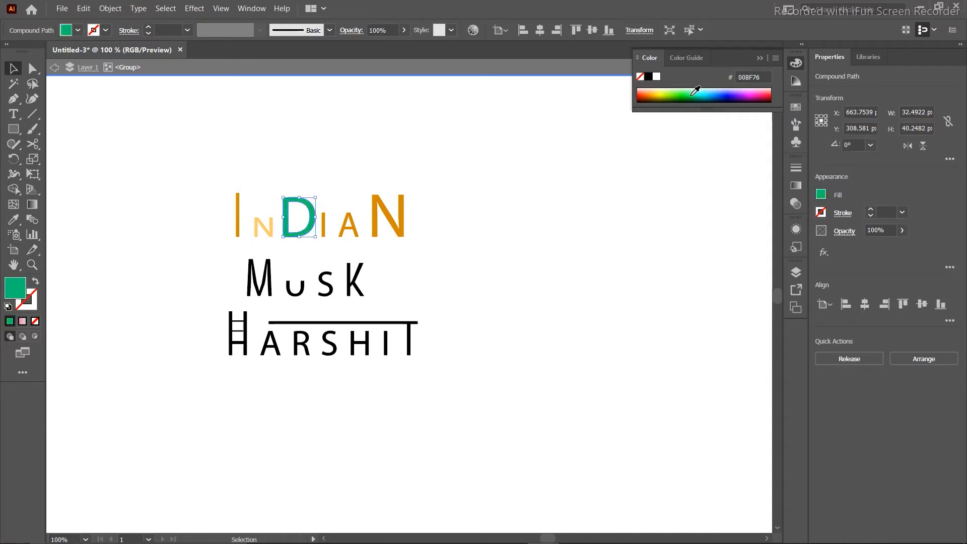
left_click(374, 167)
left_click(262, 228)
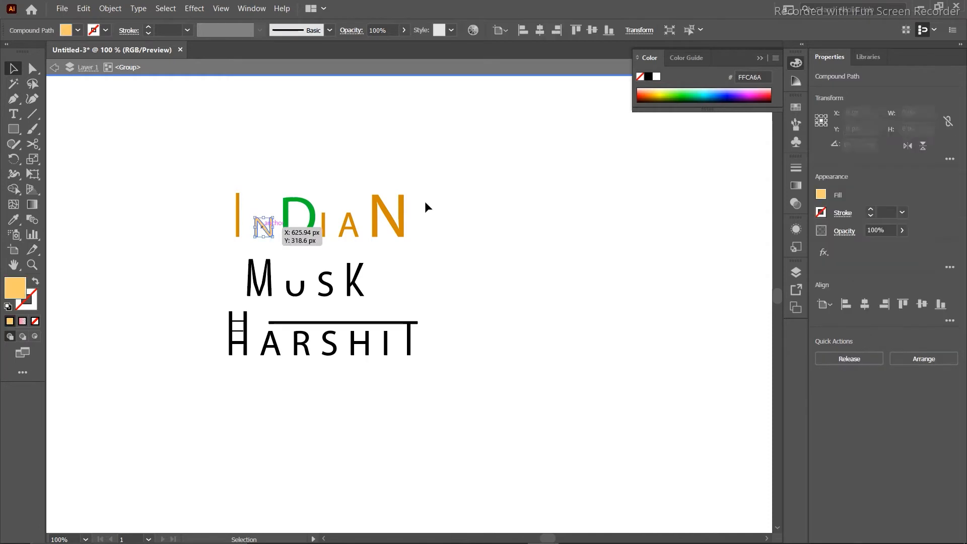
left_click(732, 92)
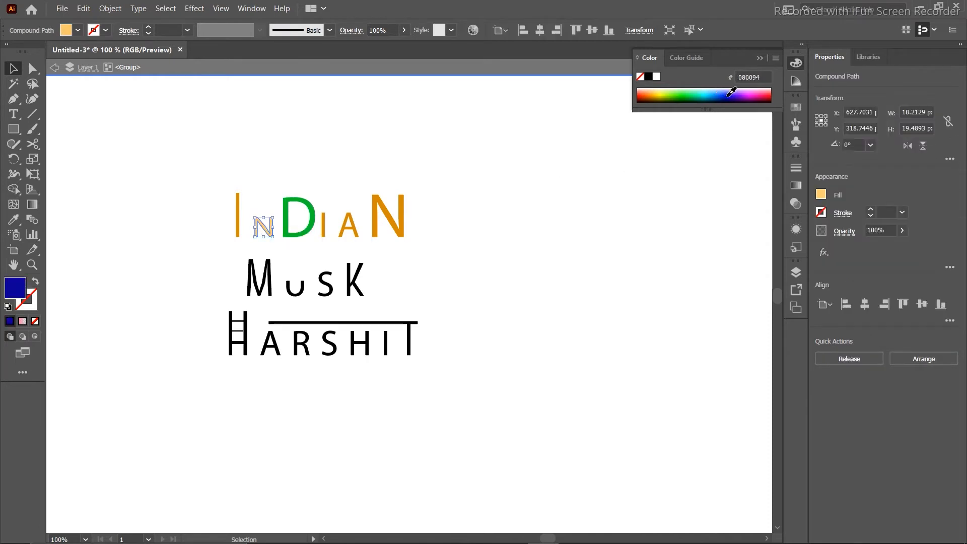
left_click(538, 202)
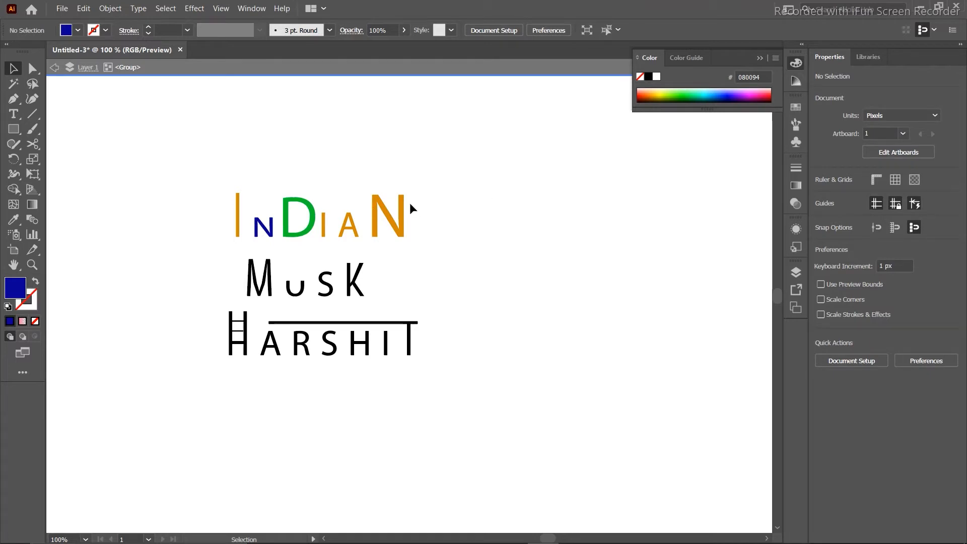
left_click(391, 217)
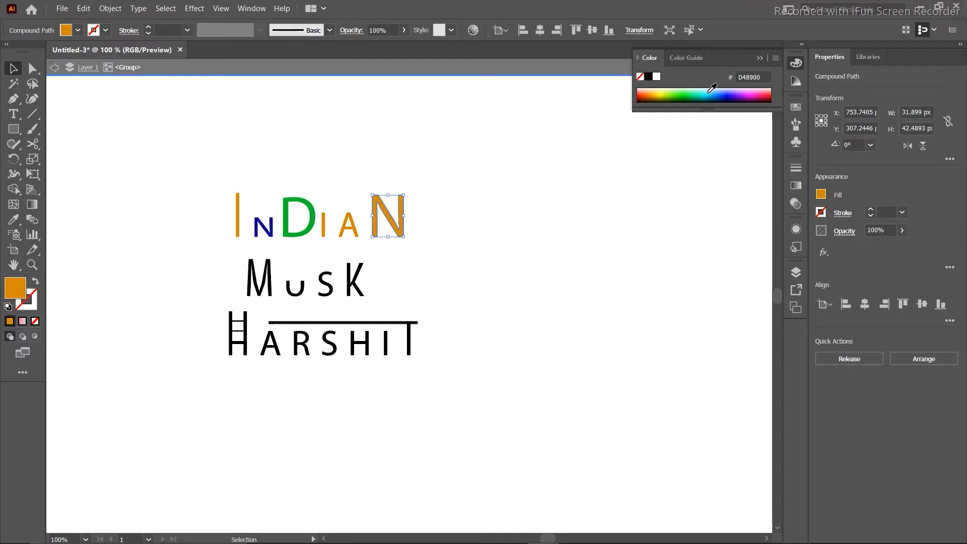
left_click(725, 91)
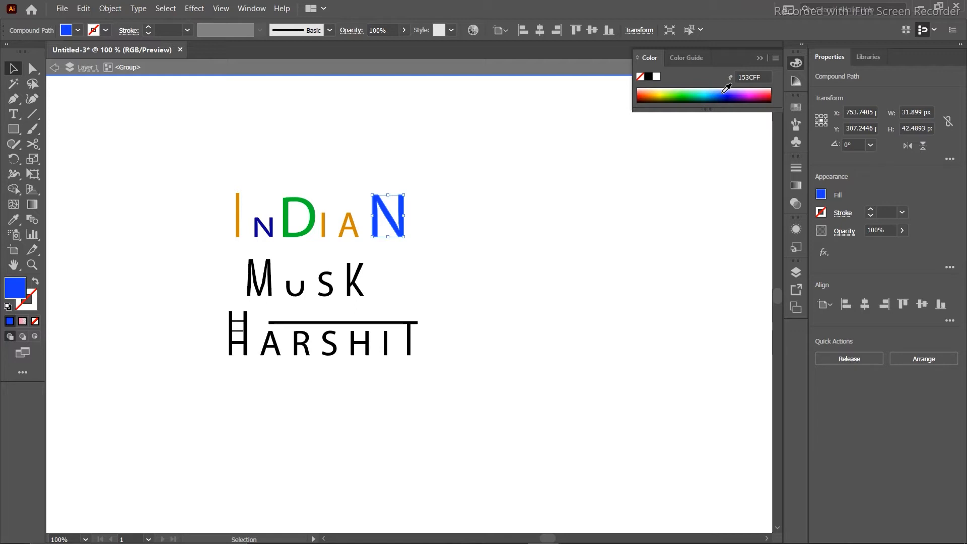
left_click(583, 180)
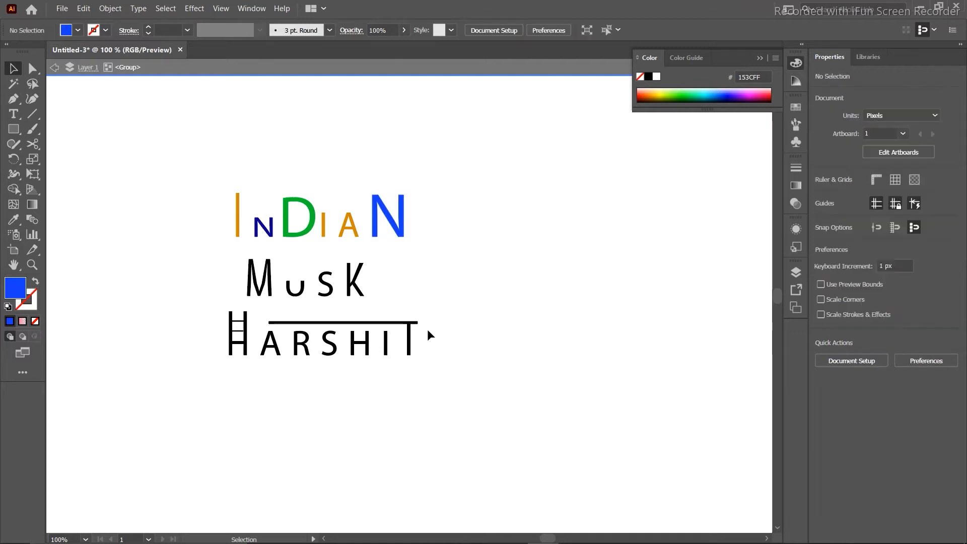
Recolour the long bar over HARSHIT dark red (7F001C).
left_click(409, 323)
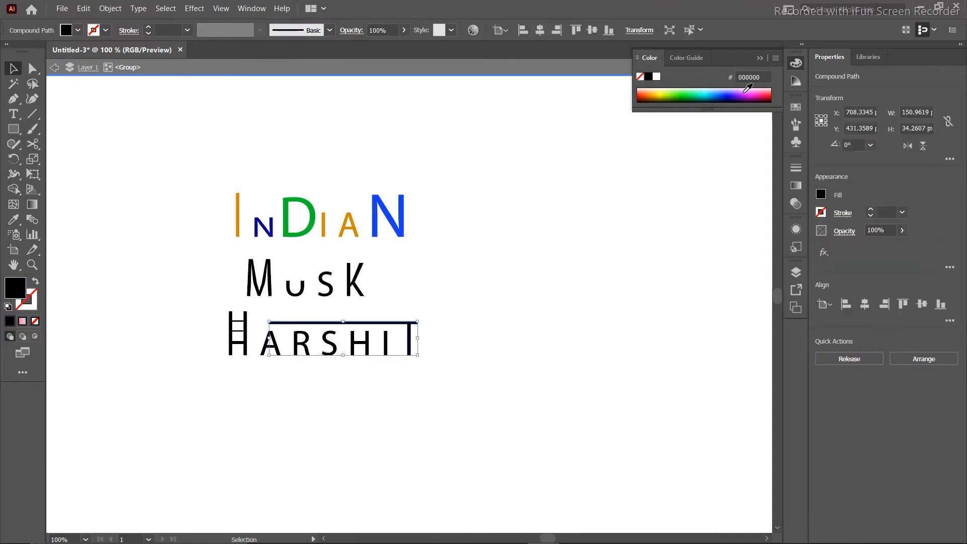
left_click(768, 97)
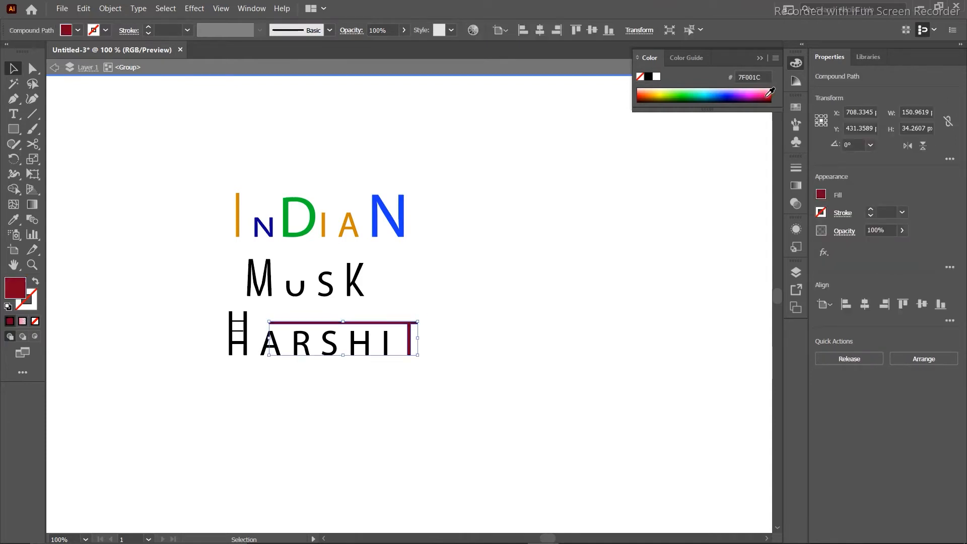
left_click(628, 218)
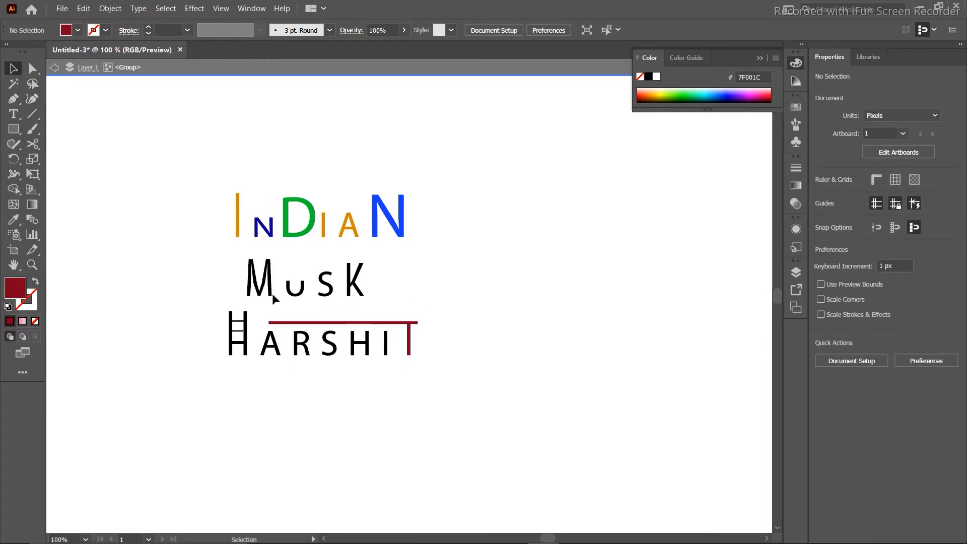
Recolour the MUSK lettering teal (008194).
left_click_drag(412, 286, 205, 289)
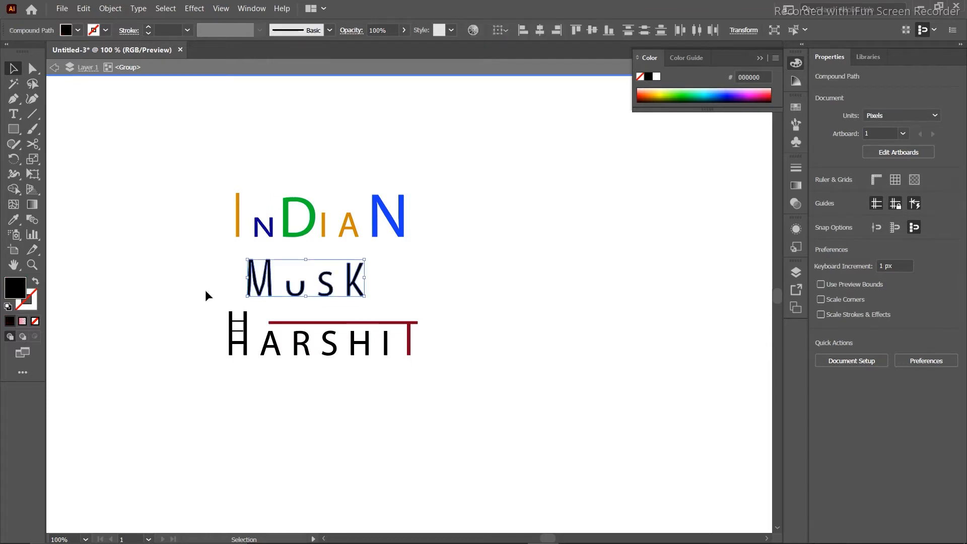
left_click(709, 93)
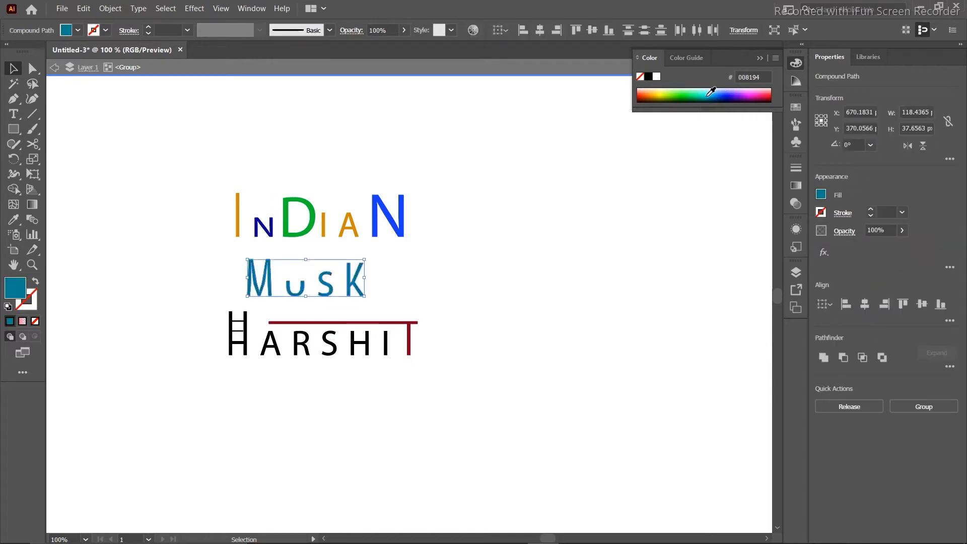
left_click(541, 250)
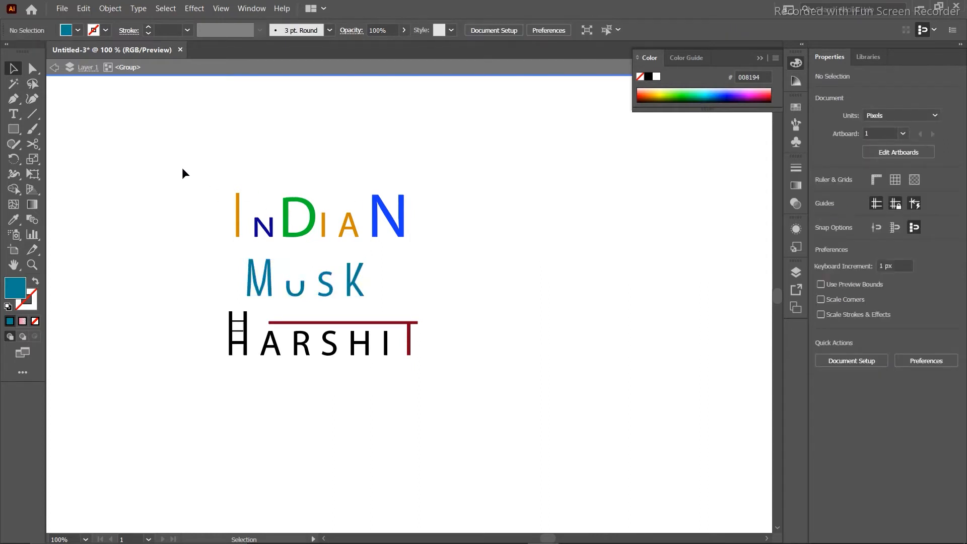
Shrink all the lettering proportionally and move it to the bottom-left corner at X 468.79, Y 579.93.
left_click_drag(183, 169, 451, 386)
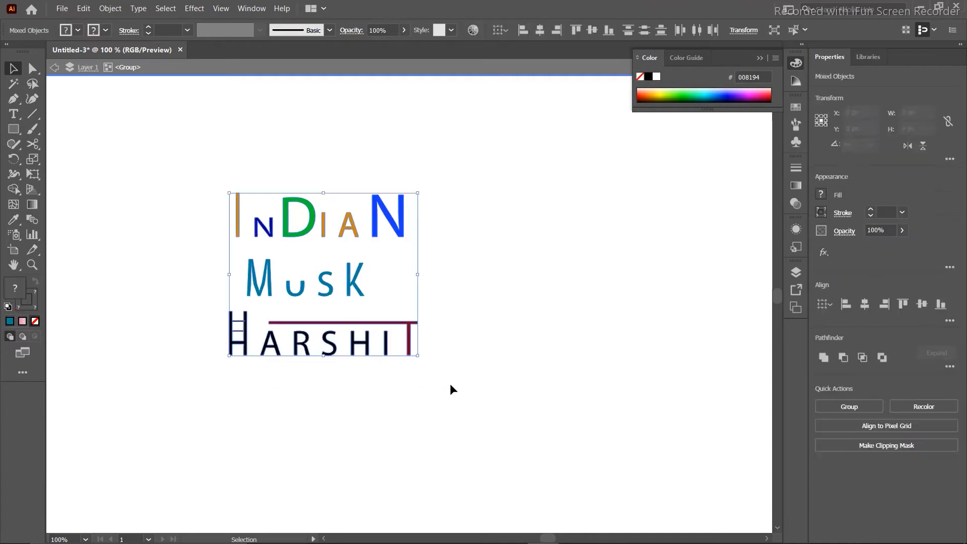
left_click_drag(420, 193, 319, 279)
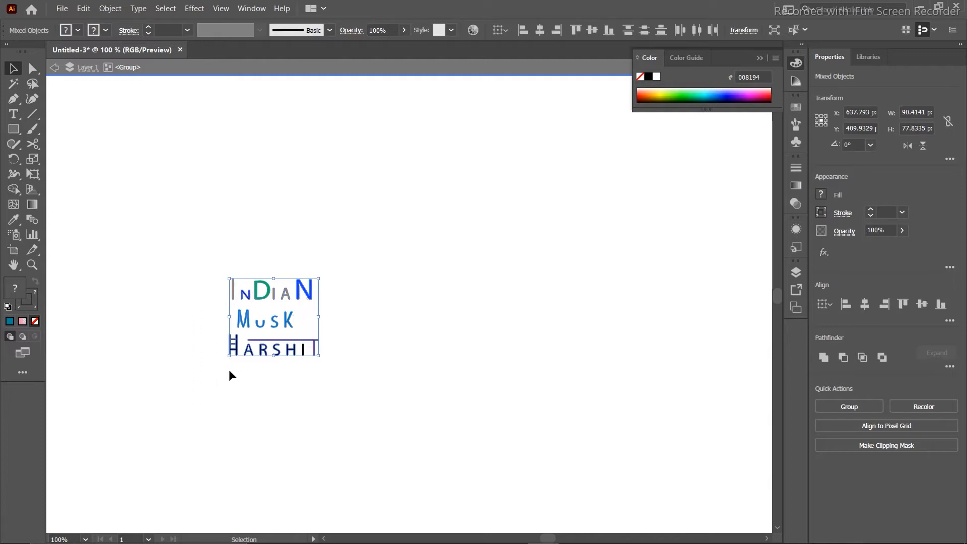
left_click_drag(250, 351, 93, 506)
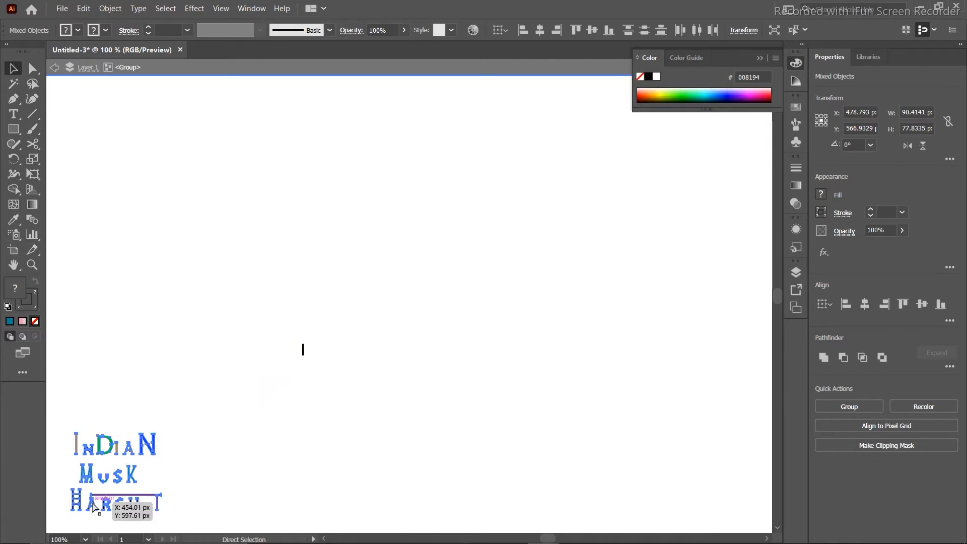
key("ctrl+z")
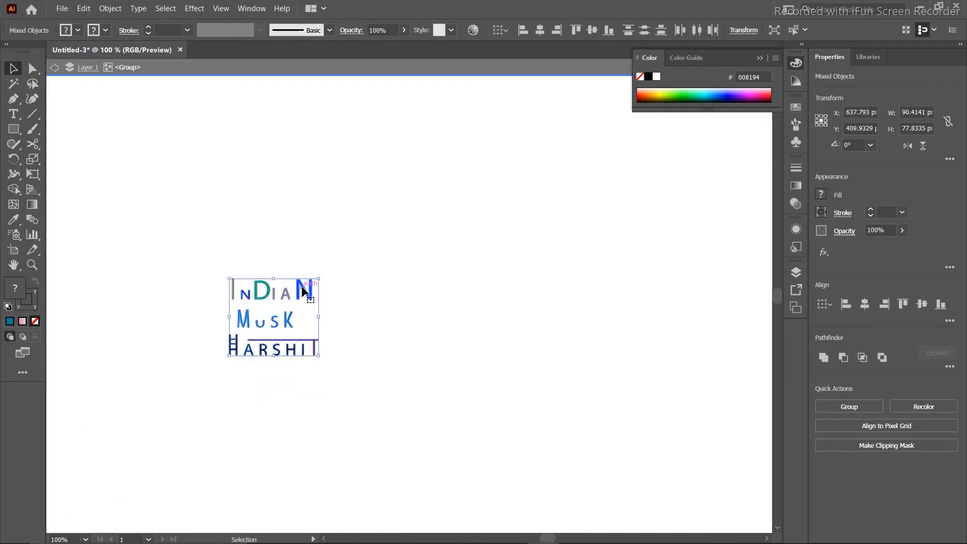
left_click_drag(307, 292, 141, 460)
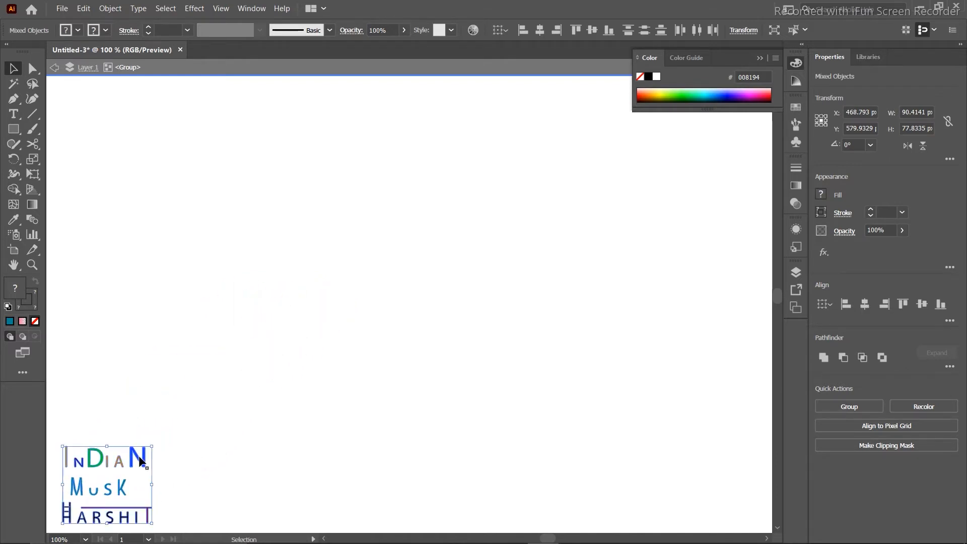
left_click(211, 371)
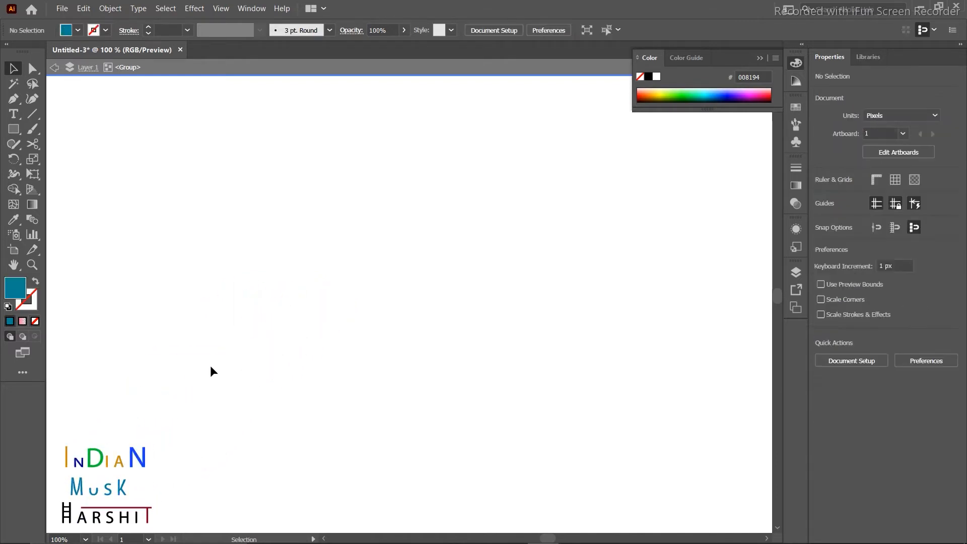
Try the Area Type Tool on blank canvas and dismiss the non-compound path warning.
left_click(13, 120)
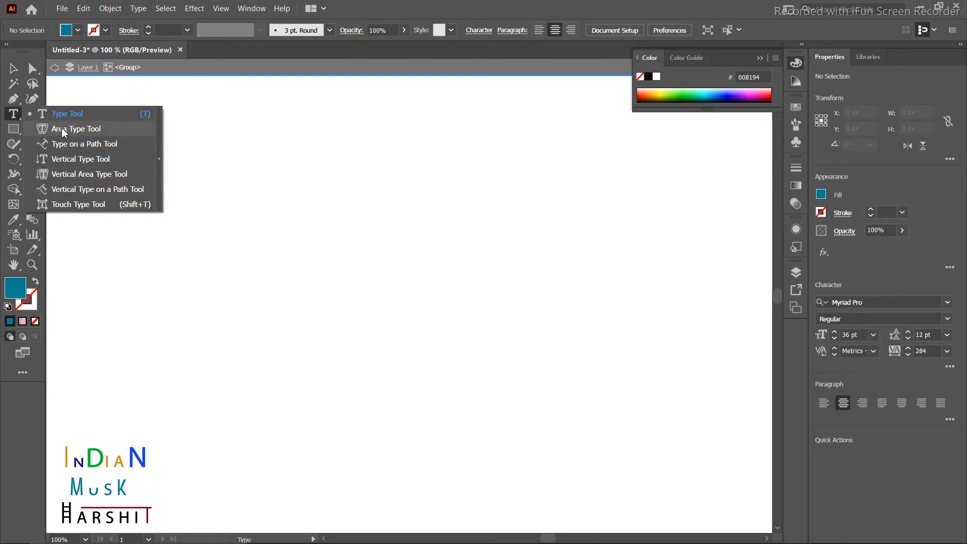
left_click(91, 133)
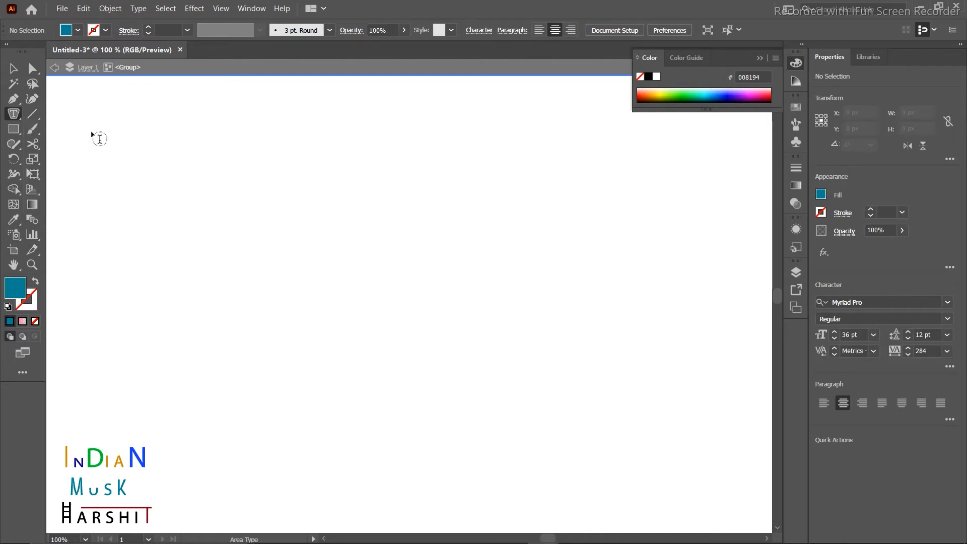
left_click(341, 164)
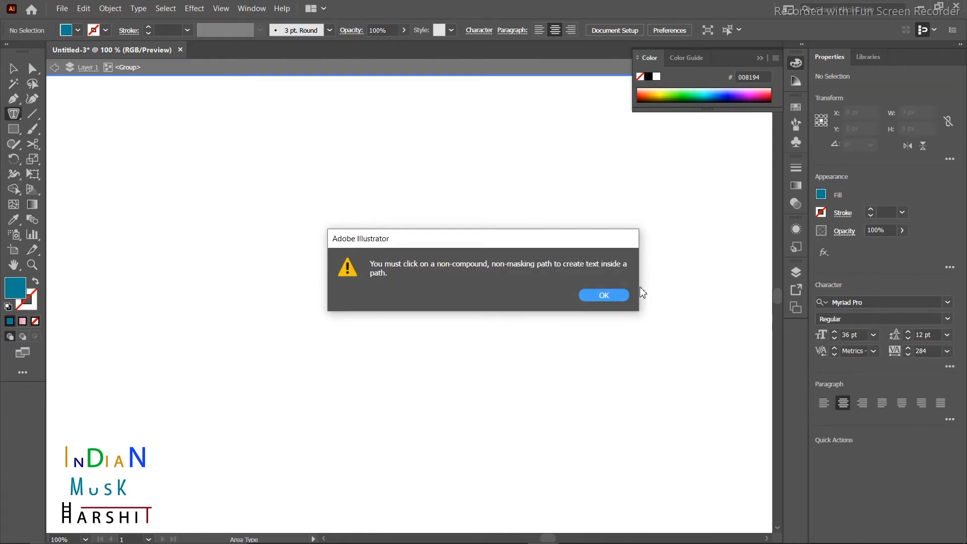
left_click(588, 298)
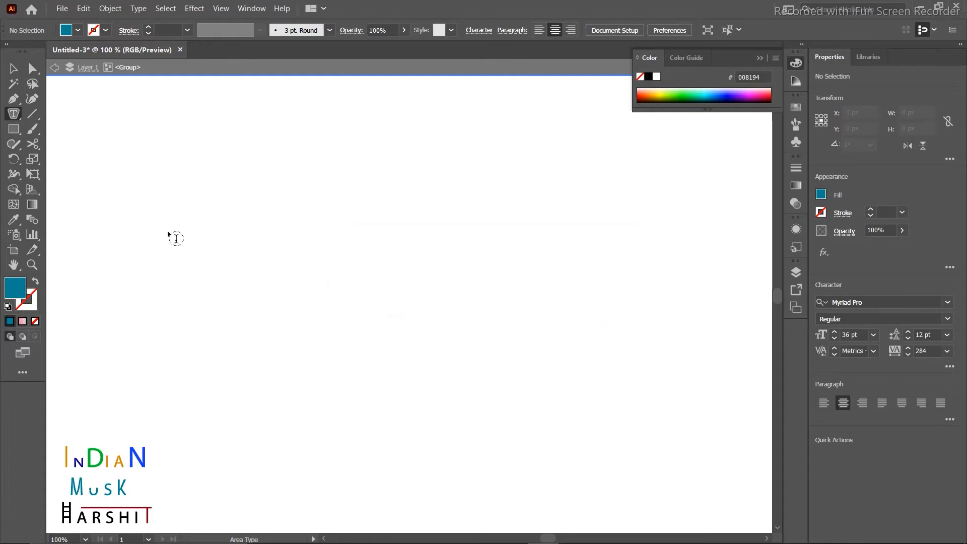
Draw a 274 × 221 px rectangle in the upper middle with no fill and black stroke.
left_click(13, 129)
mouse_move(336, 126)
left_mouse_down()
mouse_move(589, 298)
mouse_move(615, 323)
mouse_move(607, 343)
left_mouse_up()
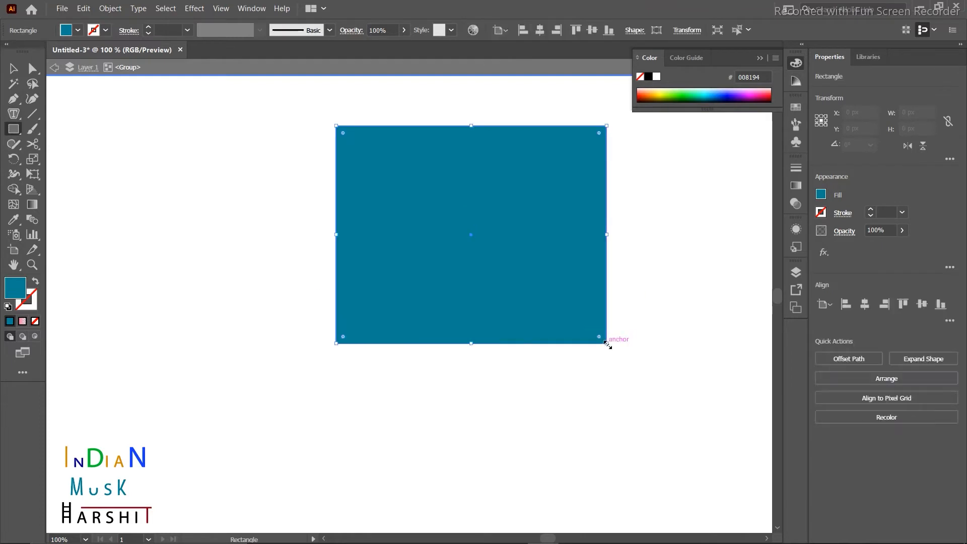
left_click(9, 308)
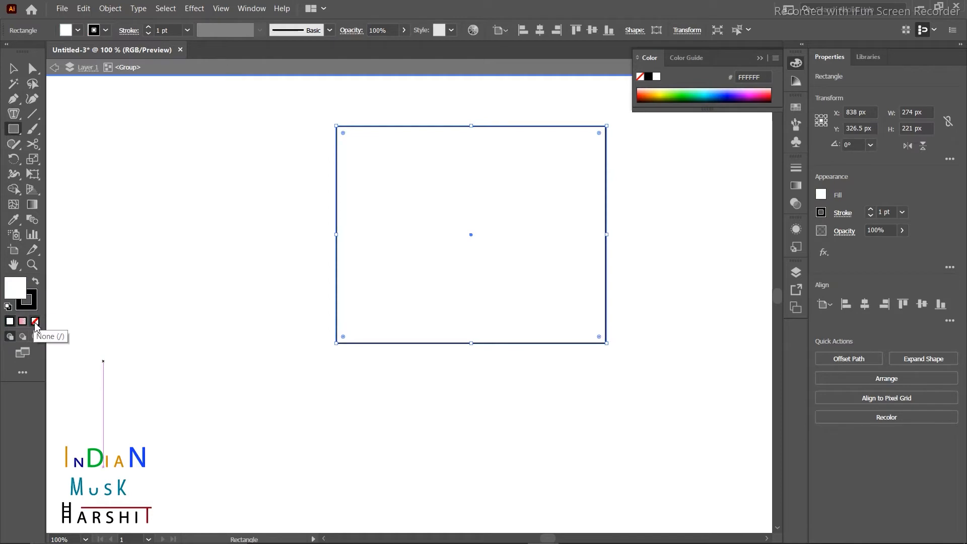
left_click(35, 322)
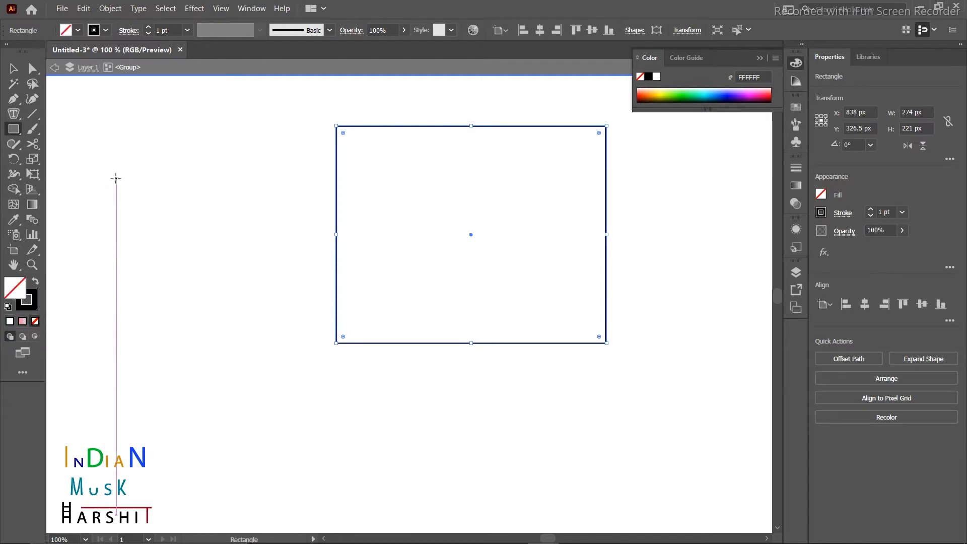
left_click(14, 71)
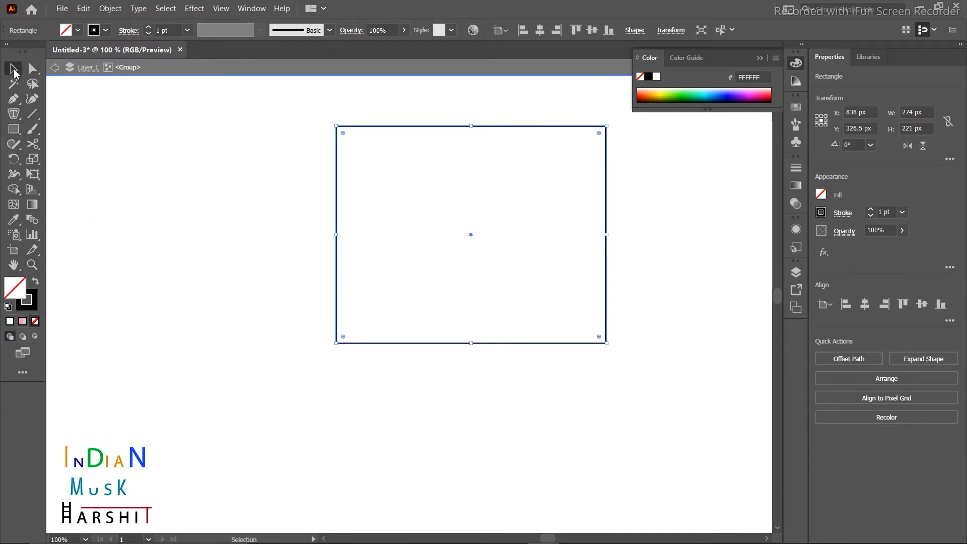
left_click(13, 115)
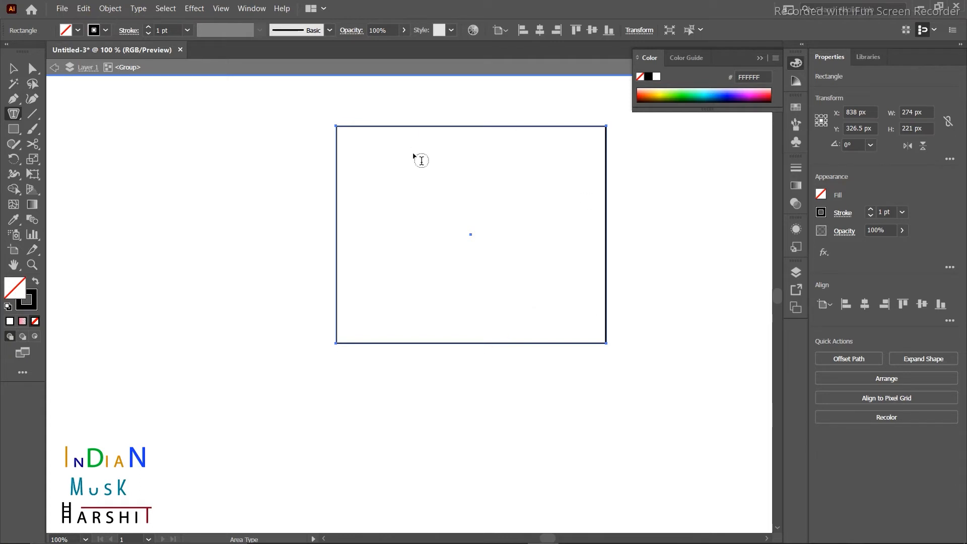
Pick the Area Type Tool, try it on the rectangle and dismiss the path warning.
left_click(18, 121)
left_click(93, 115)
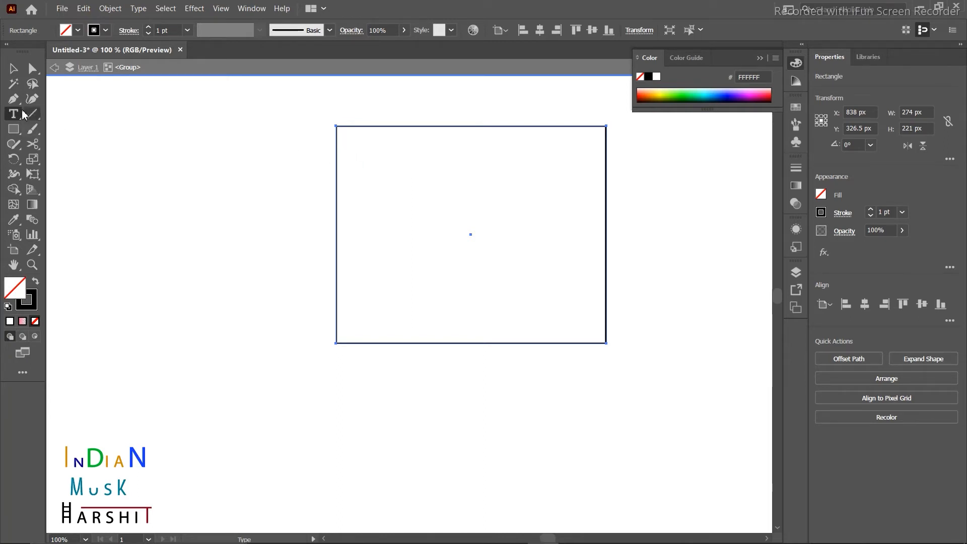
left_click(20, 116)
left_click(76, 128)
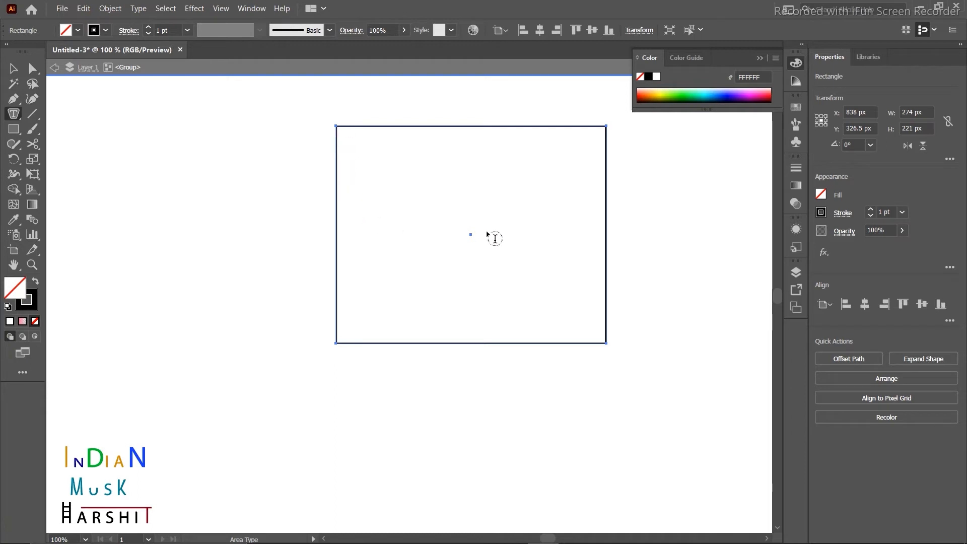
left_click(194, 196)
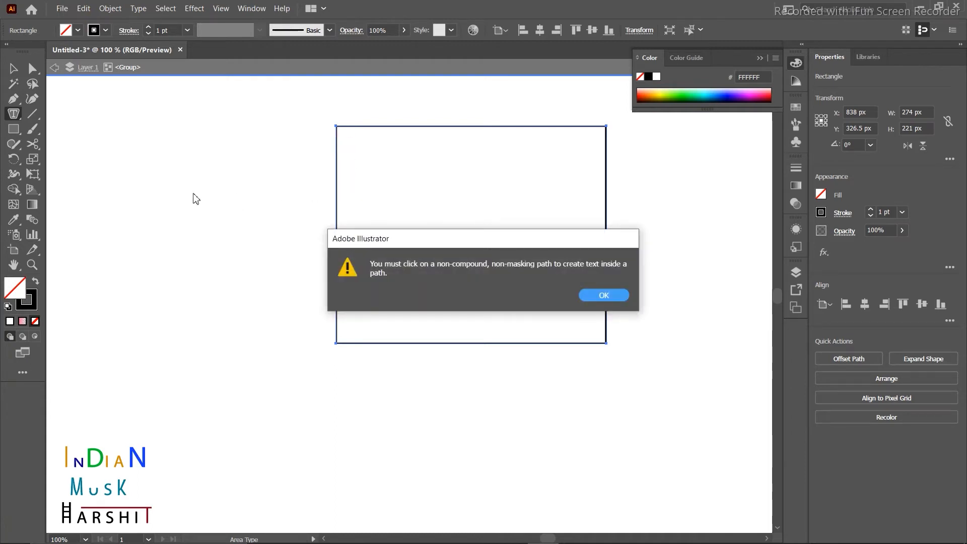
left_click(604, 296)
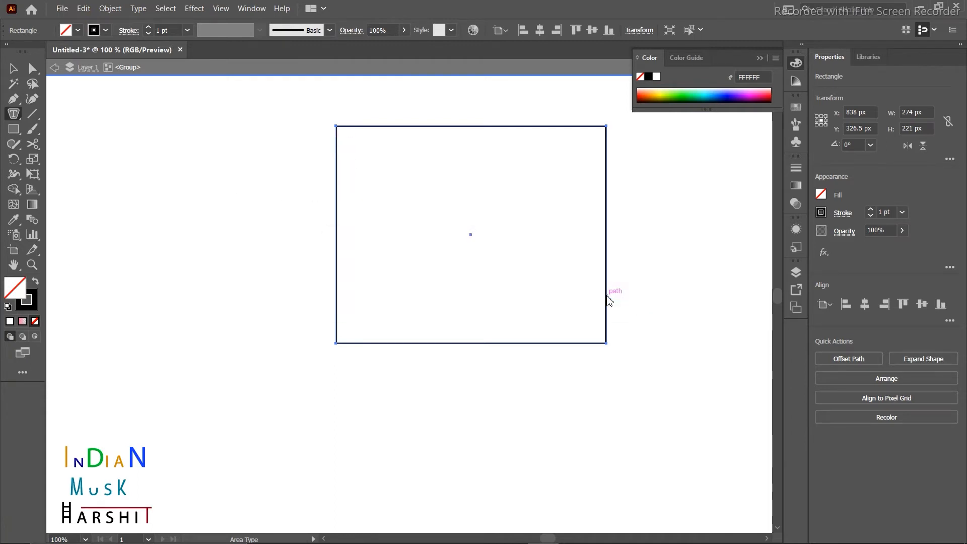
Fill the rectangle with Lorem ipsum placeholder text at 10 pt.
left_click(345, 143)
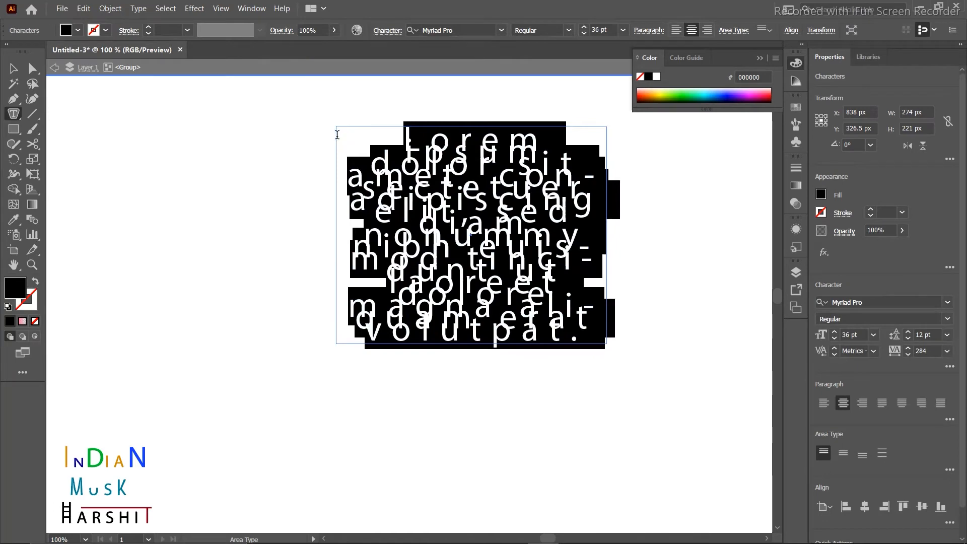
left_click(874, 335)
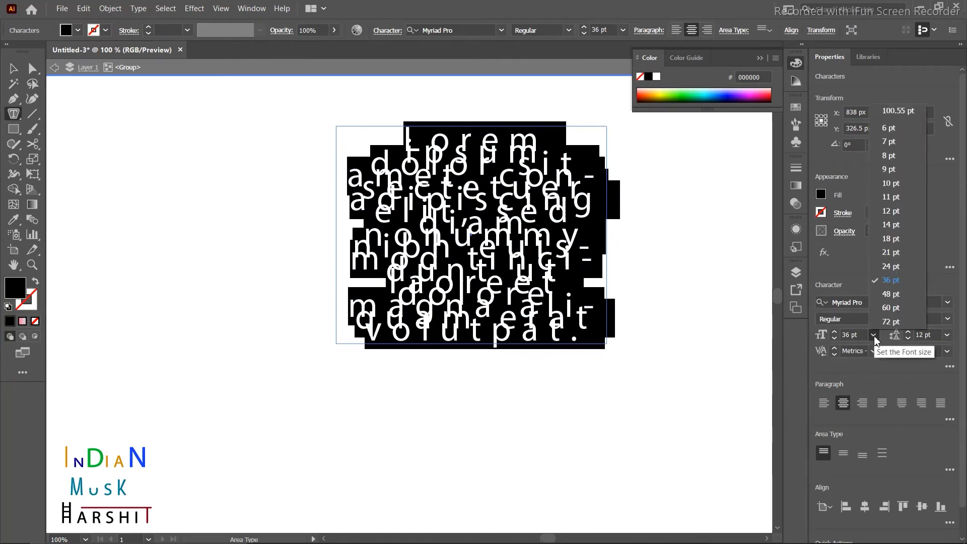
left_click(888, 184)
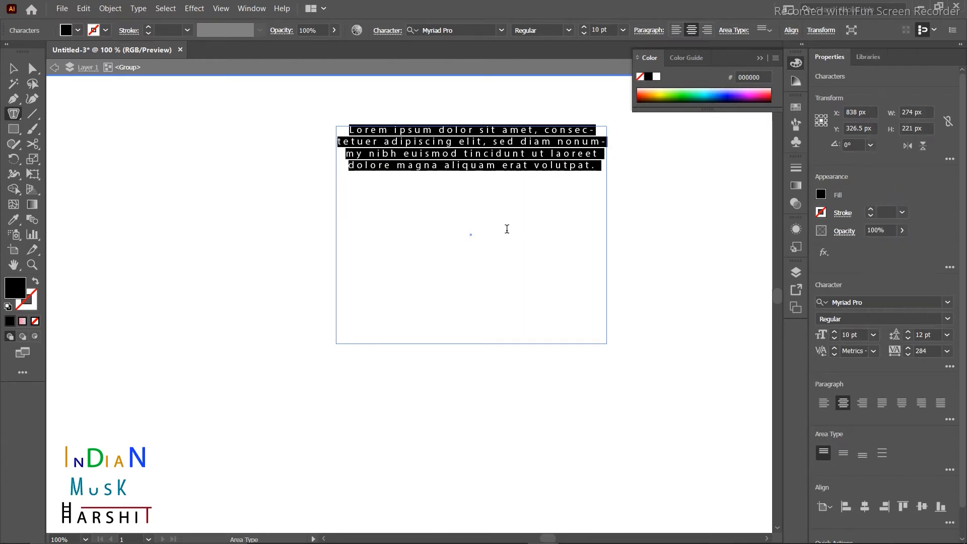
Shorten the text box to 258 × 38 px so three lines show.
left_click(576, 227)
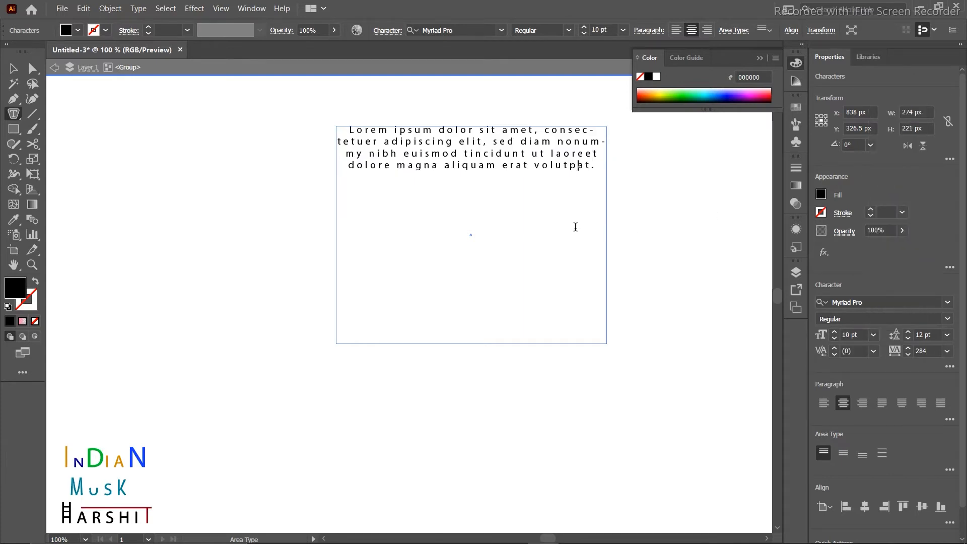
left_click(13, 69)
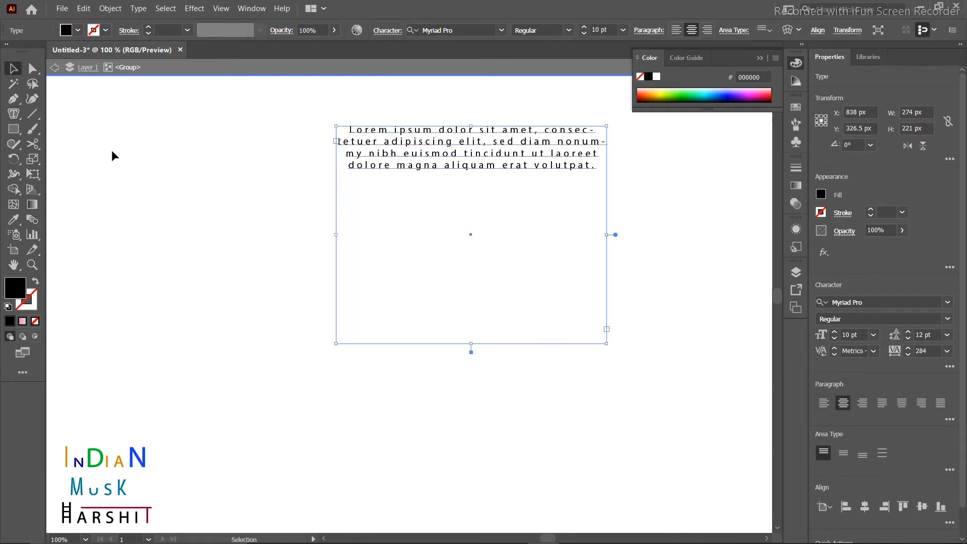
left_click_drag(606, 345, 591, 161)
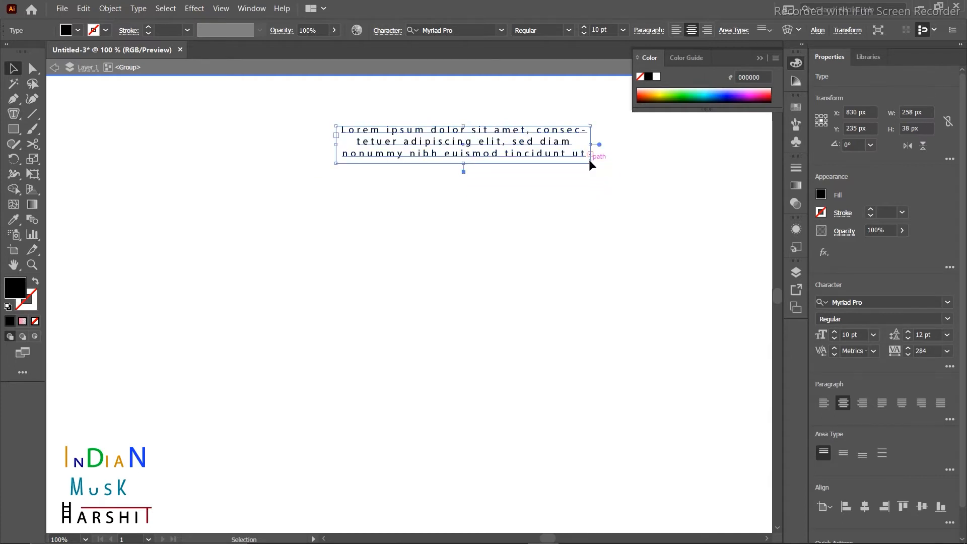
left_click(224, 135)
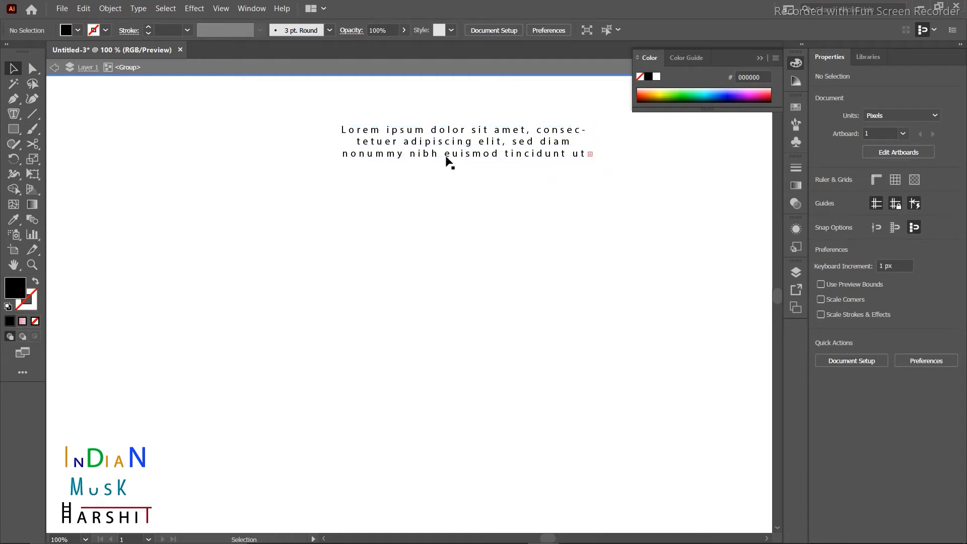
Enlarge the text box downward so more placeholder lines show.
double_click(517, 148)
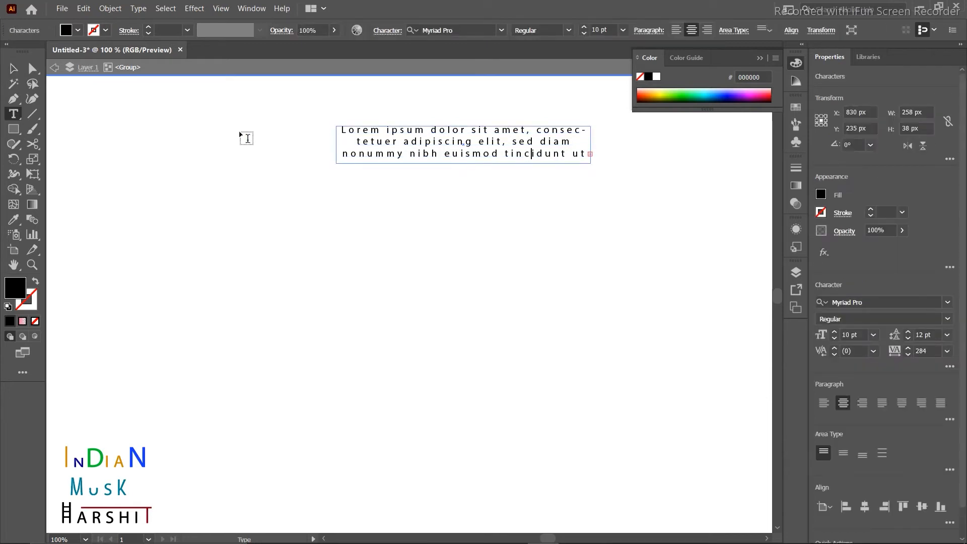
left_click(13, 68)
left_click_drag(591, 154, 591, 191)
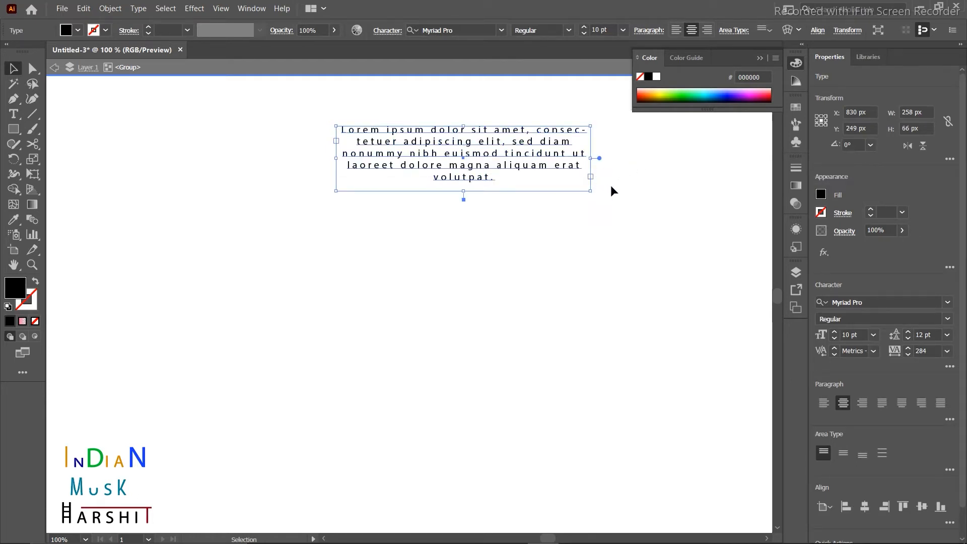
left_click(678, 197)
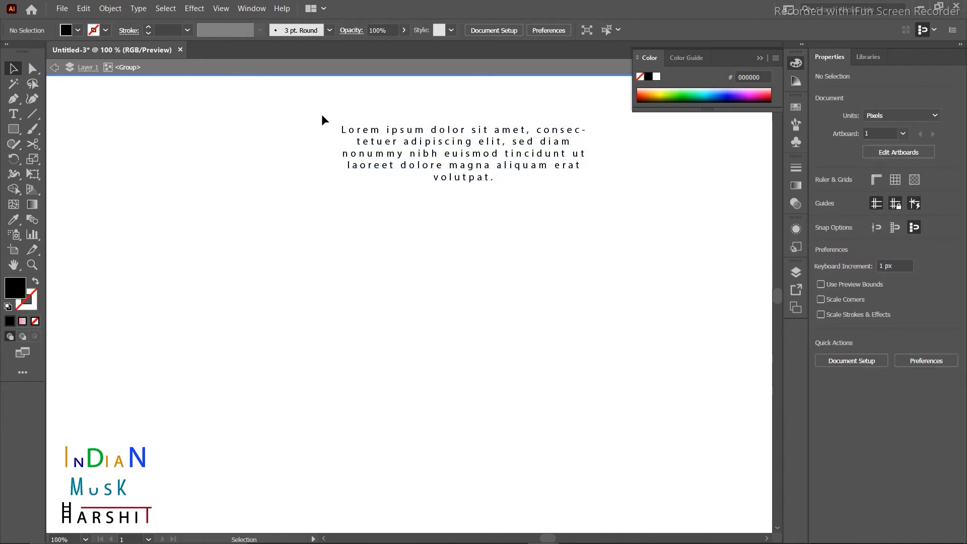
Left-align the Lorem ipsum paragraph, then delete the whole text block.
left_click(592, 199)
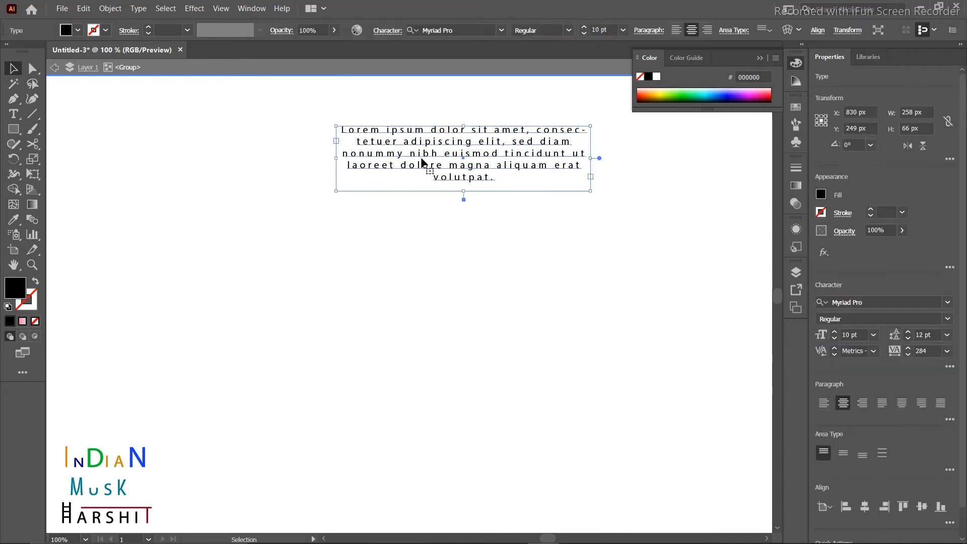
left_click(822, 408)
left_click(580, 338)
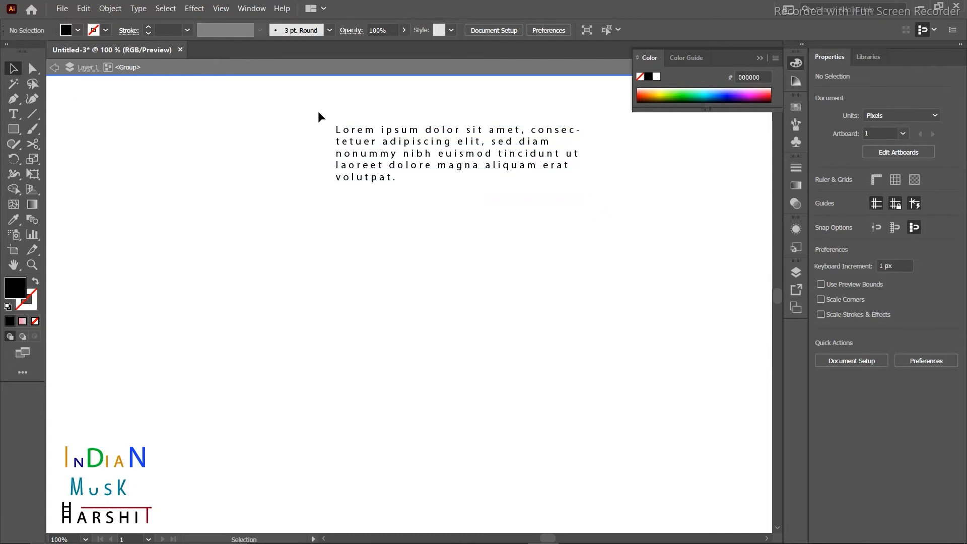
left_click_drag(324, 112, 557, 227)
key("Delete")
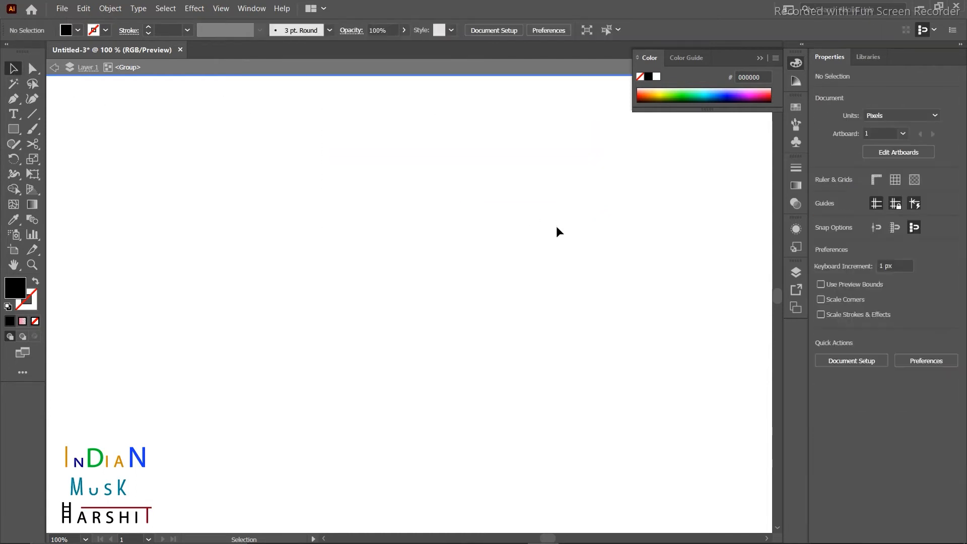
Draw a large frame rectangle near the artboard top as an outline without fill.
left_click(18, 130)
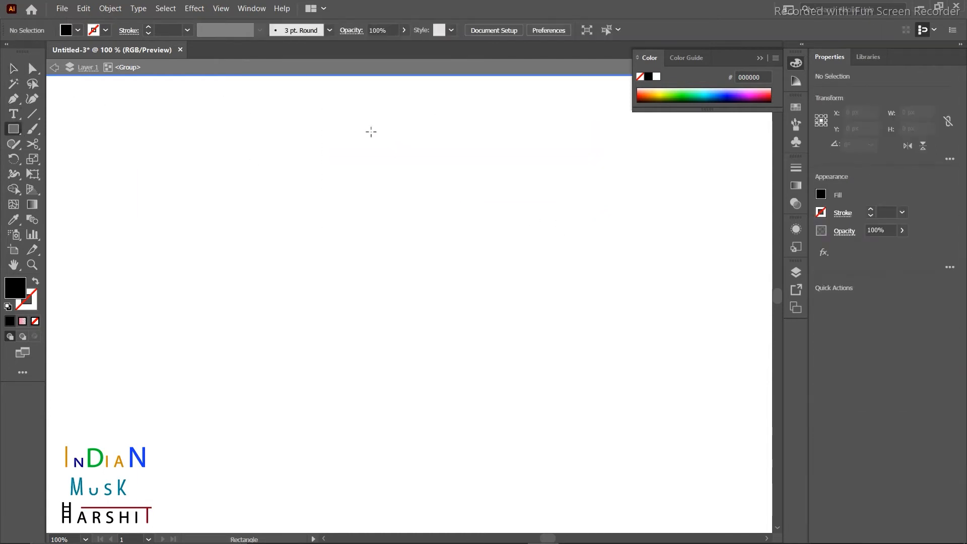
left_click_drag(317, 99, 593, 377)
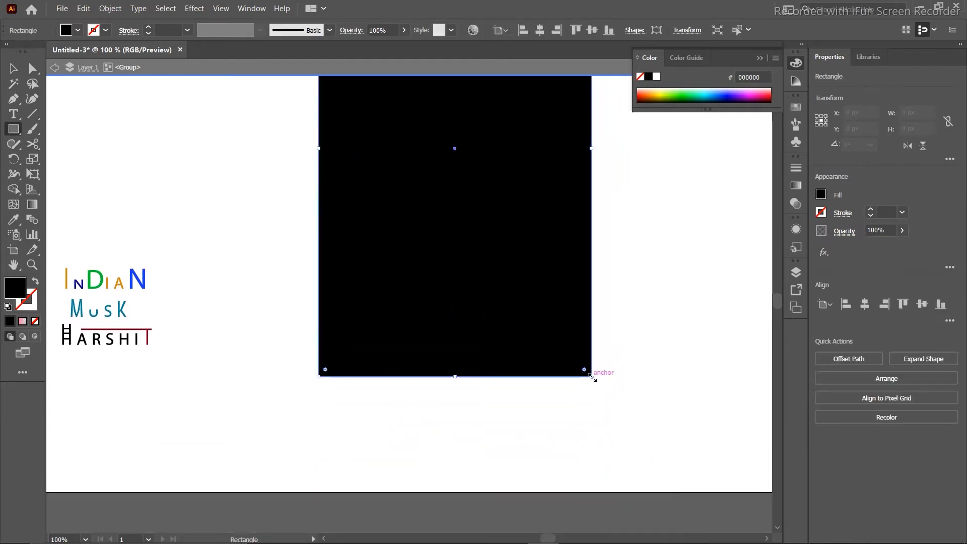
scroll(717, 300, "up", 1)
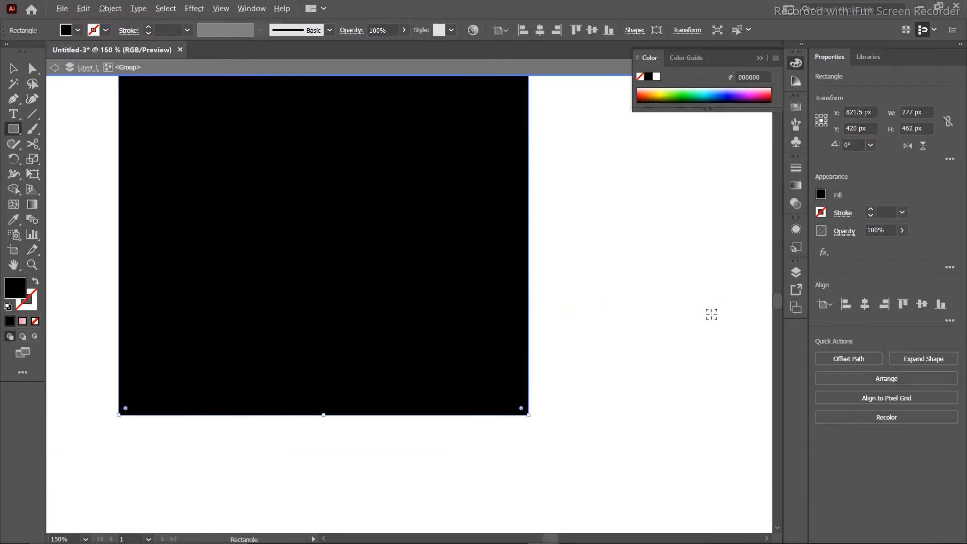
scroll(711, 314, "down", 2)
left_click_drag(684, 250, 552, 332)
scroll(518, 335, "up", 1)
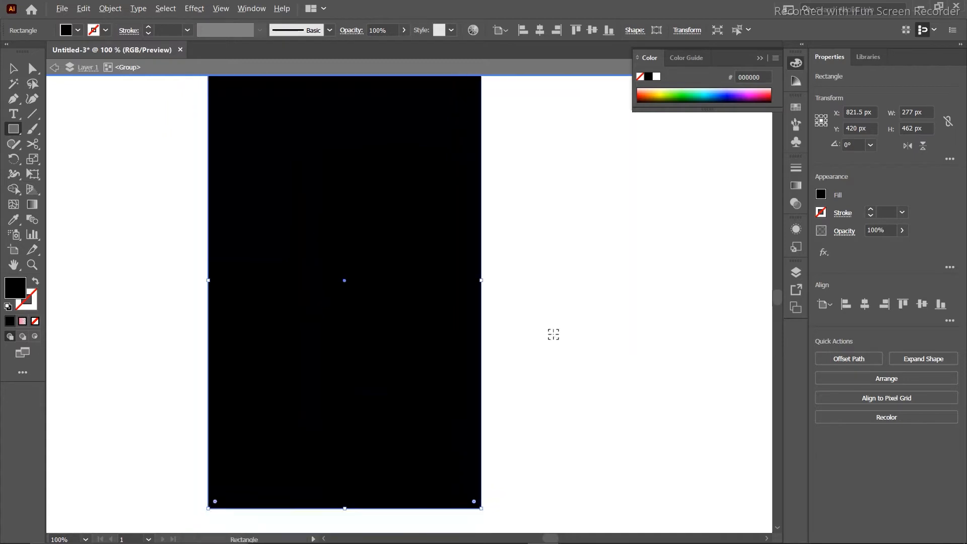
scroll(554, 334, "down", 1)
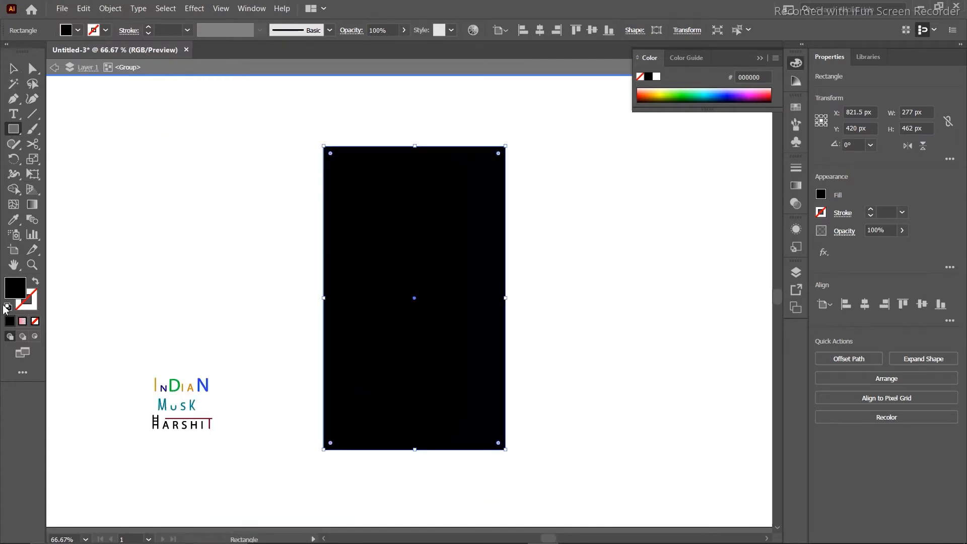
left_click(36, 283)
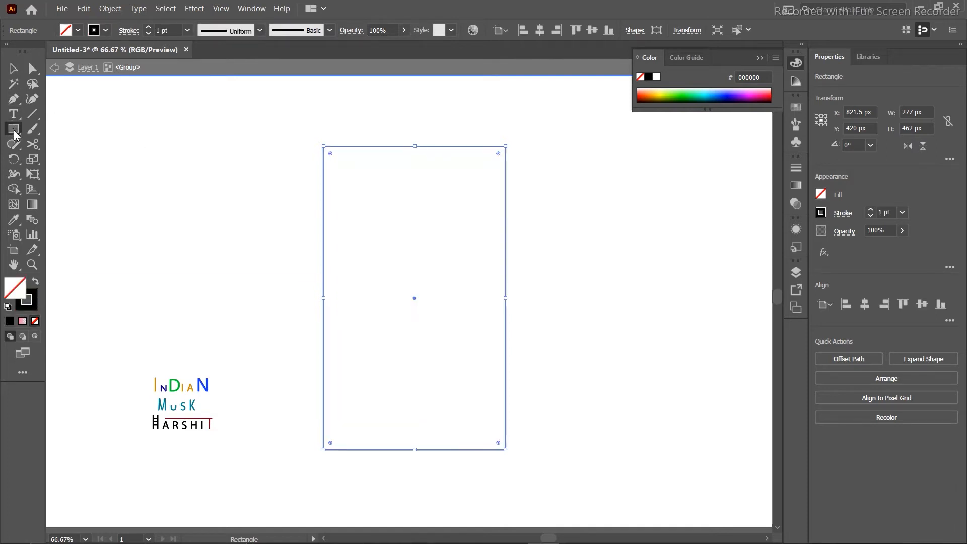
Inside the frame, draw a tall left rectangle, a lower-right rectangle, an ellipse and a rounded top bar.
mouse_move(333, 181)
left_mouse_down()
mouse_move(367, 367)
mouse_move(408, 440)
left_mouse_up()
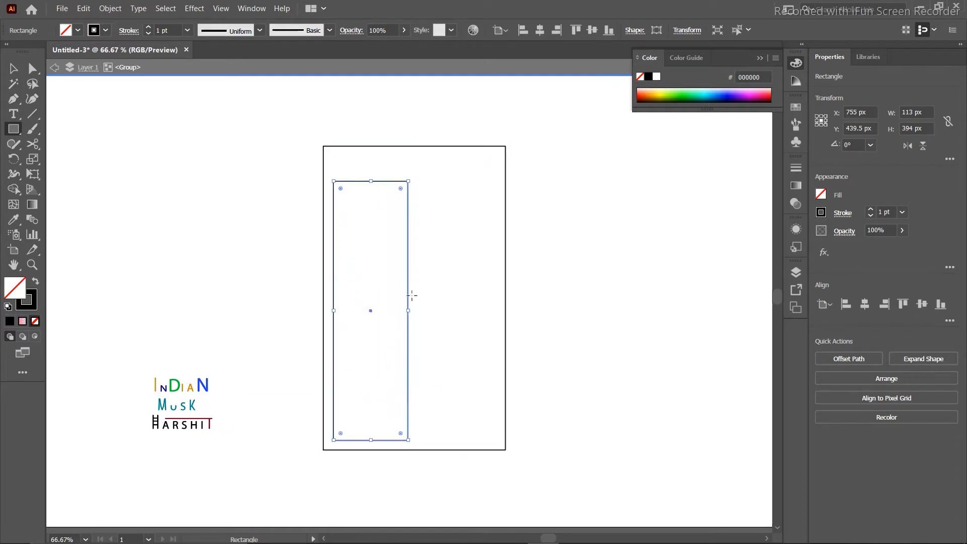
left_click_drag(414, 298, 498, 440)
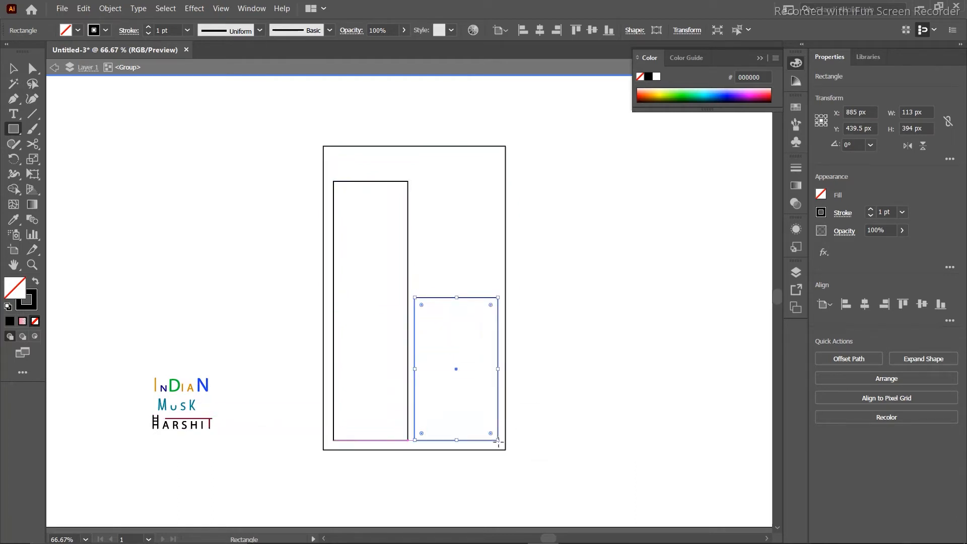
left_click_drag(13, 133, 80, 159)
left_click_drag(422, 186, 496, 283)
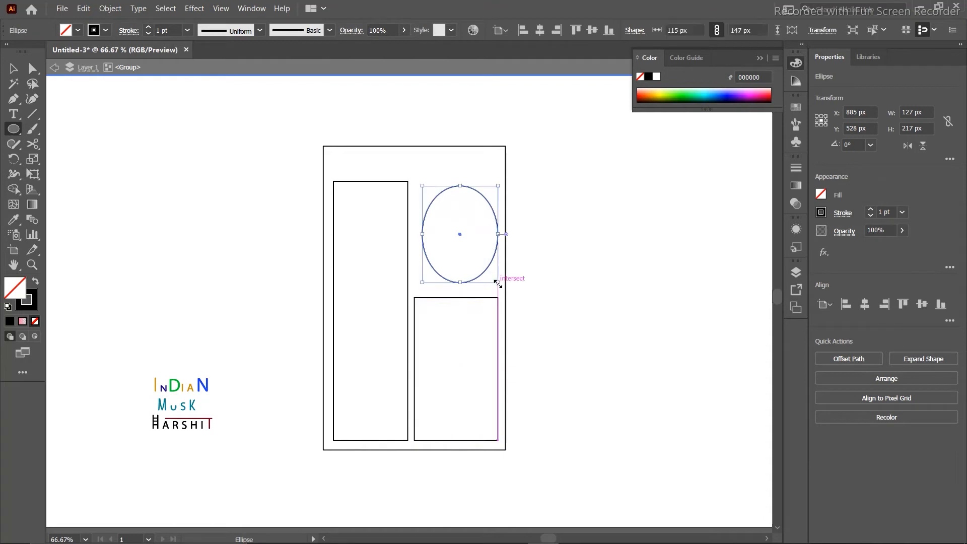
left_click(17, 130)
left_click(89, 145)
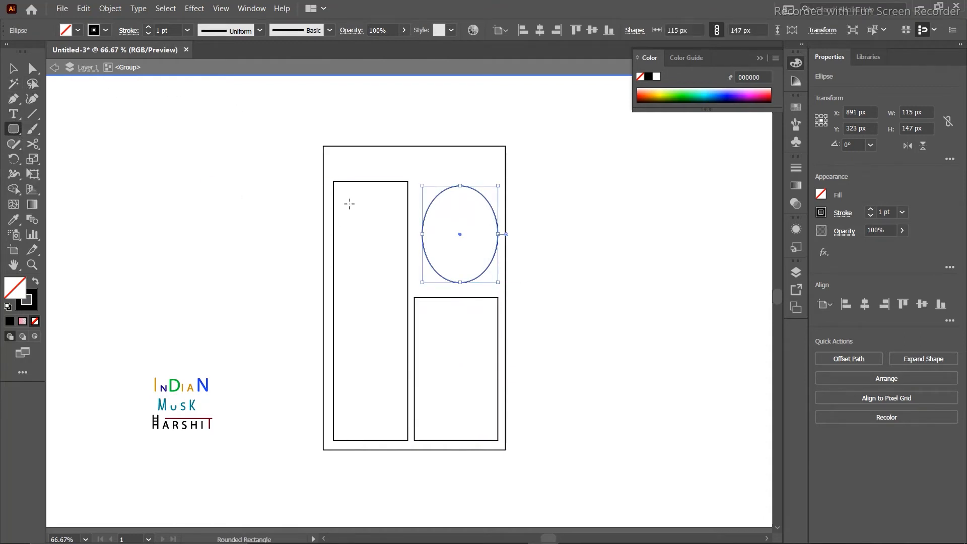
left_click_drag(333, 151, 498, 175)
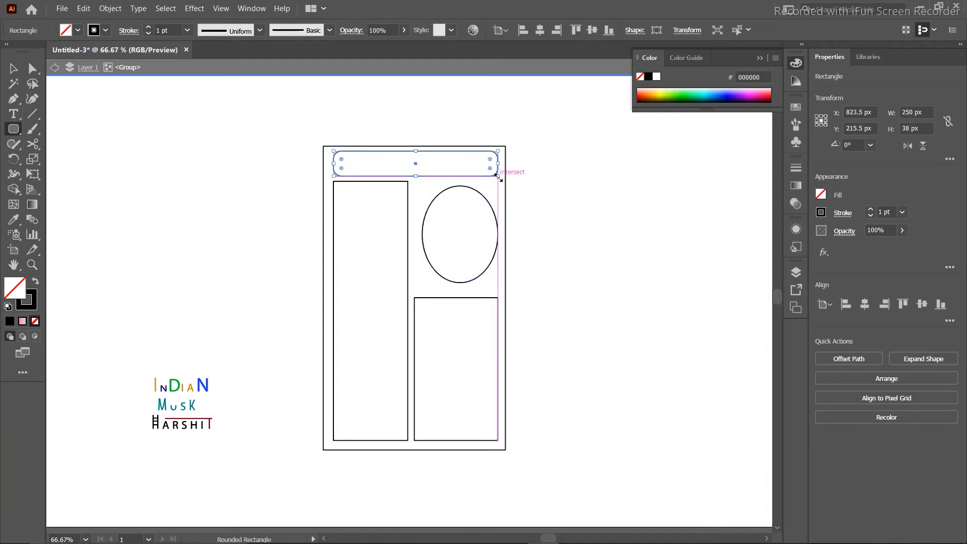
Set the outer frame's stroke weight to 4 pt.
left_click(17, 68)
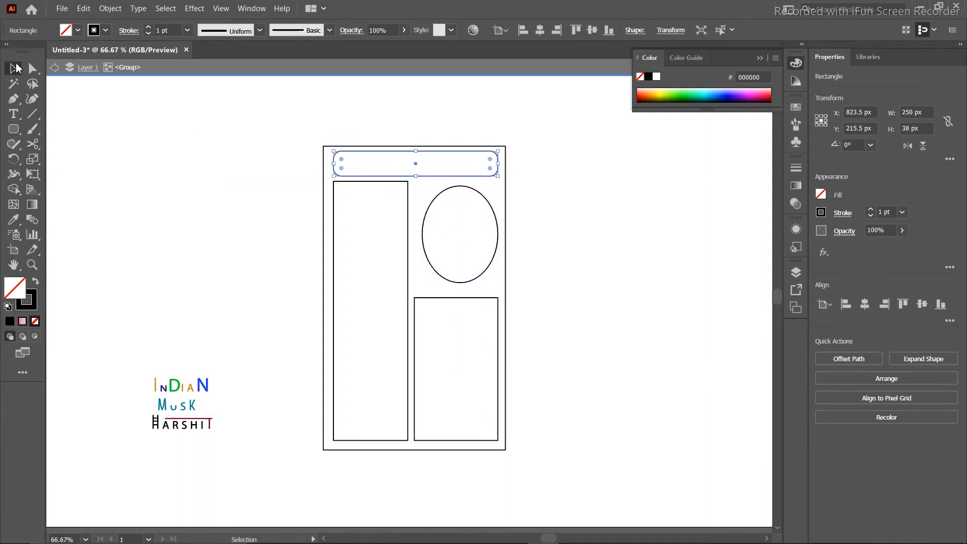
left_click(312, 196)
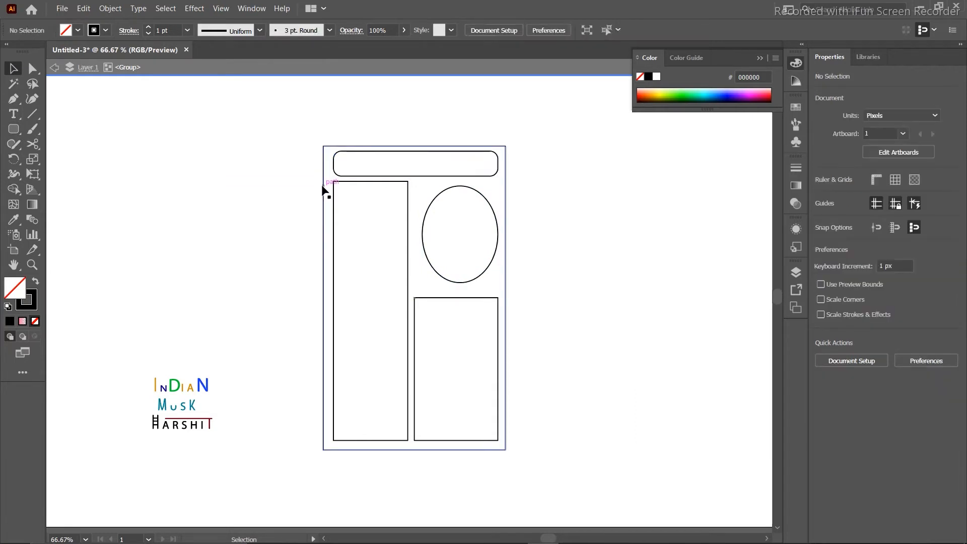
left_click(322, 186)
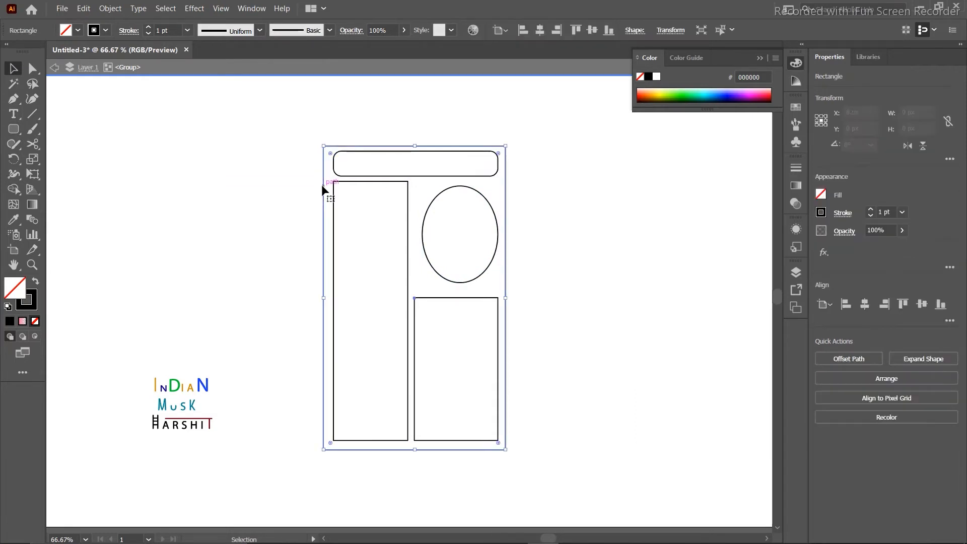
left_click(188, 31)
left_click(205, 126)
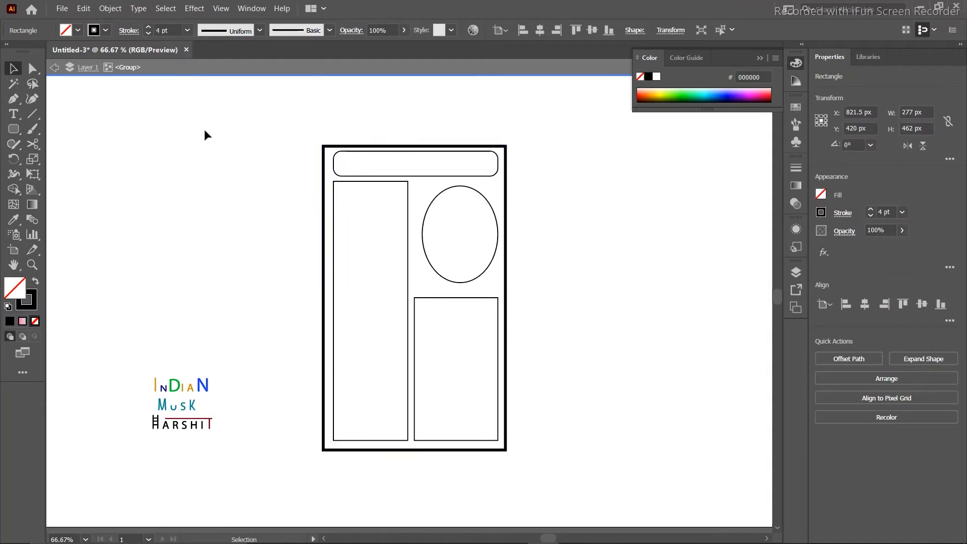
Flow a full column of Lorem ipsum area text into the tall left rectangle.
left_click(206, 135)
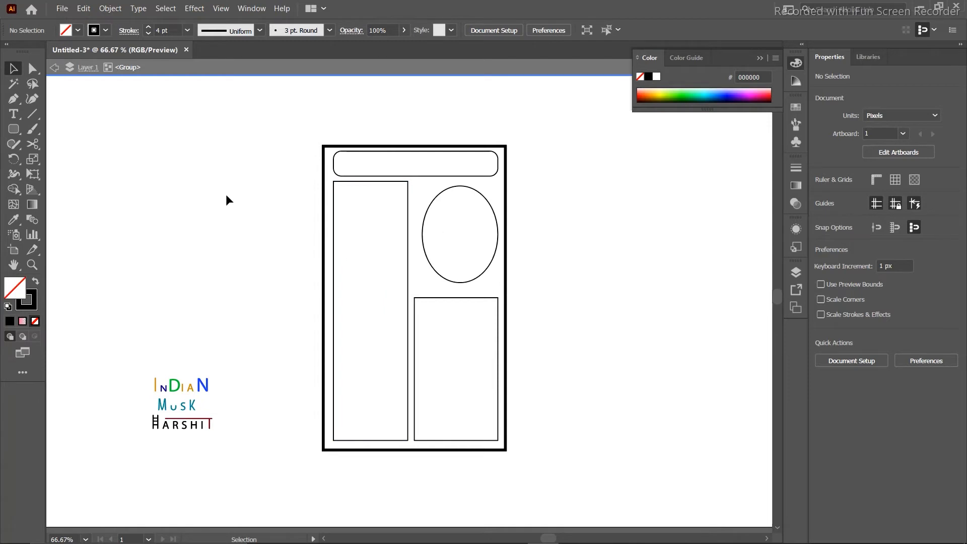
left_click(394, 181)
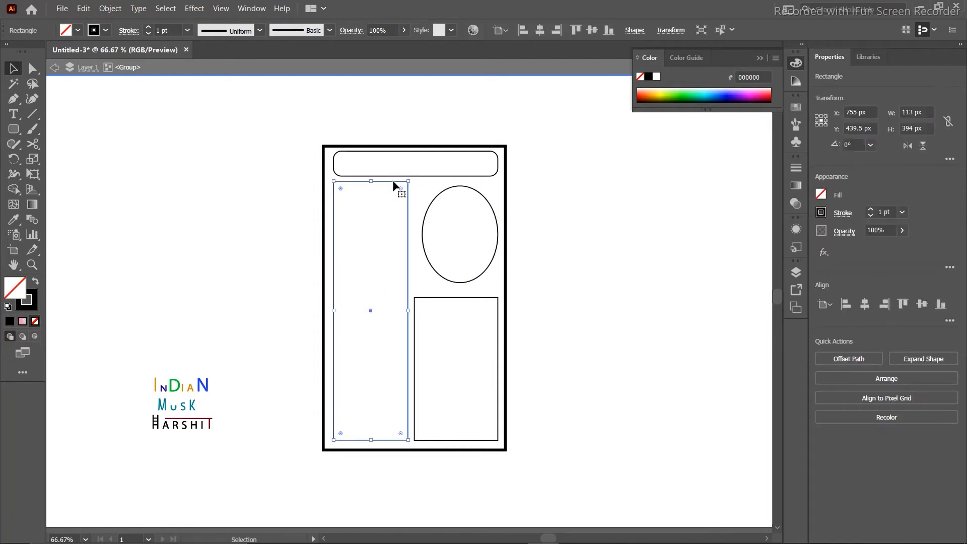
left_click(8, 116)
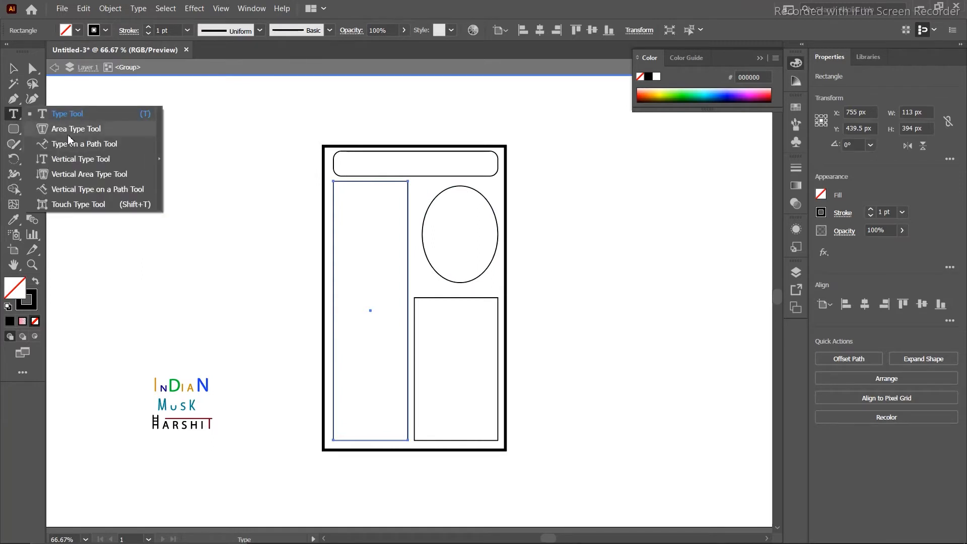
left_click(71, 129)
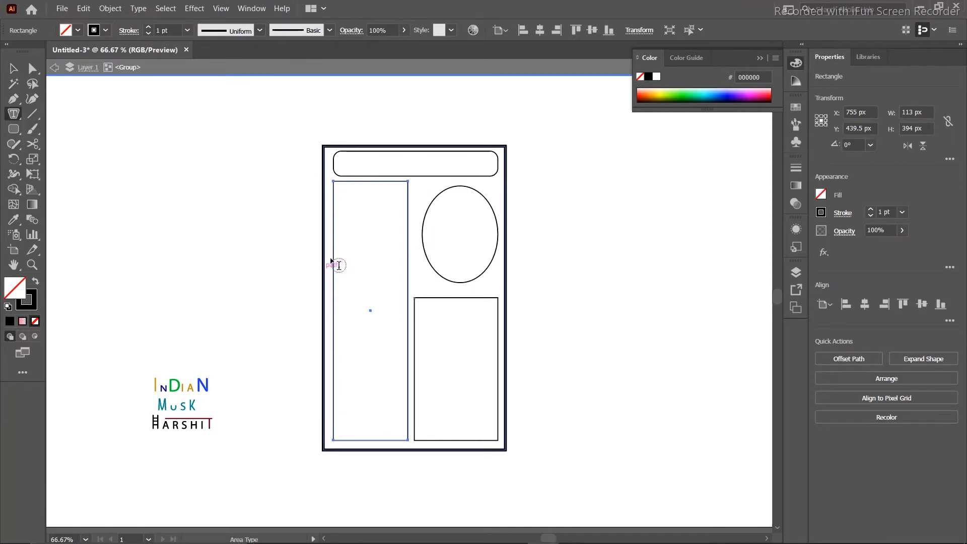
left_click(336, 190)
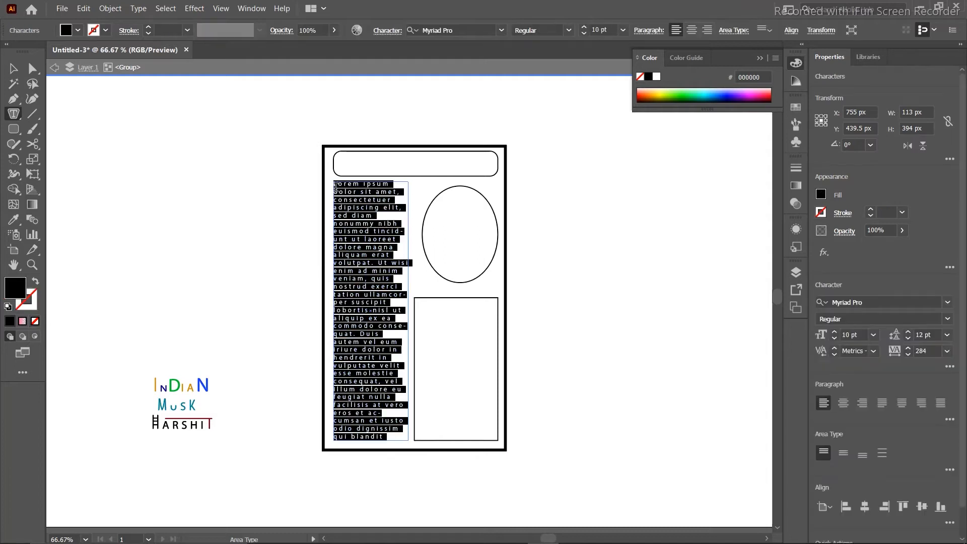
left_click(14, 70)
left_click(170, 141)
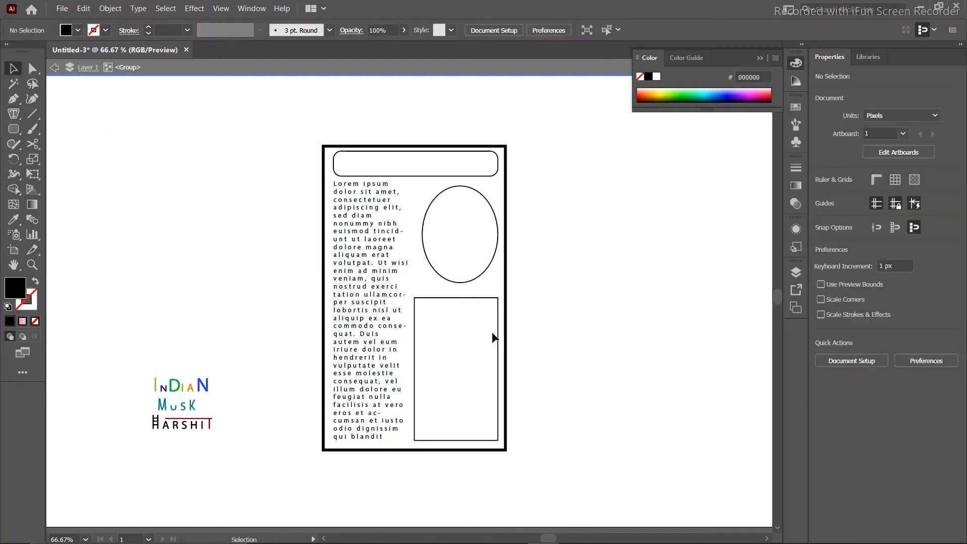
left_click(352, 255)
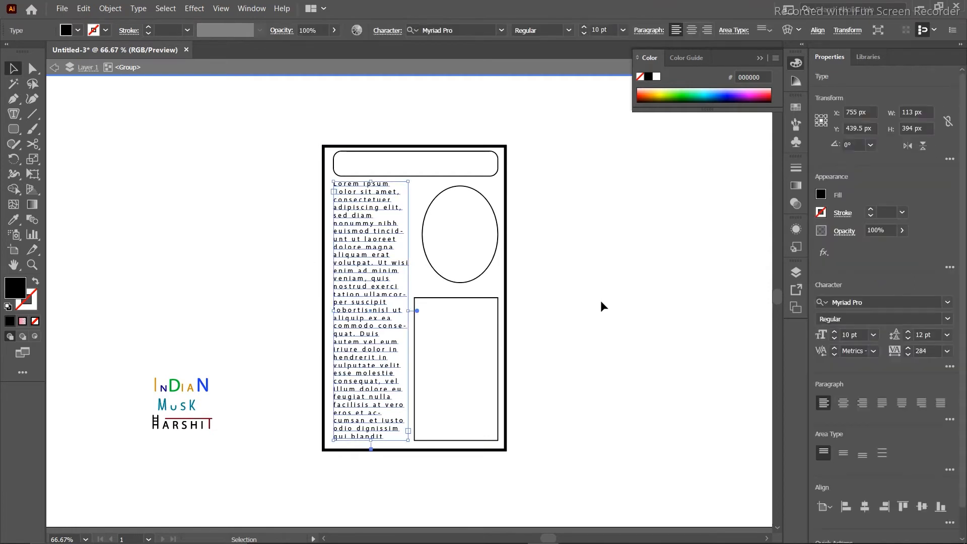
left_click(235, 242)
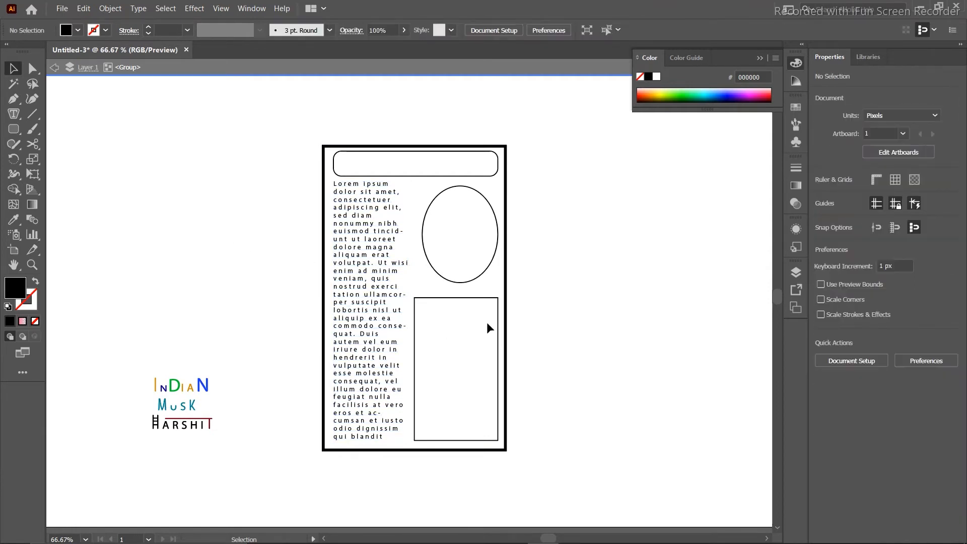
left_click(471, 297)
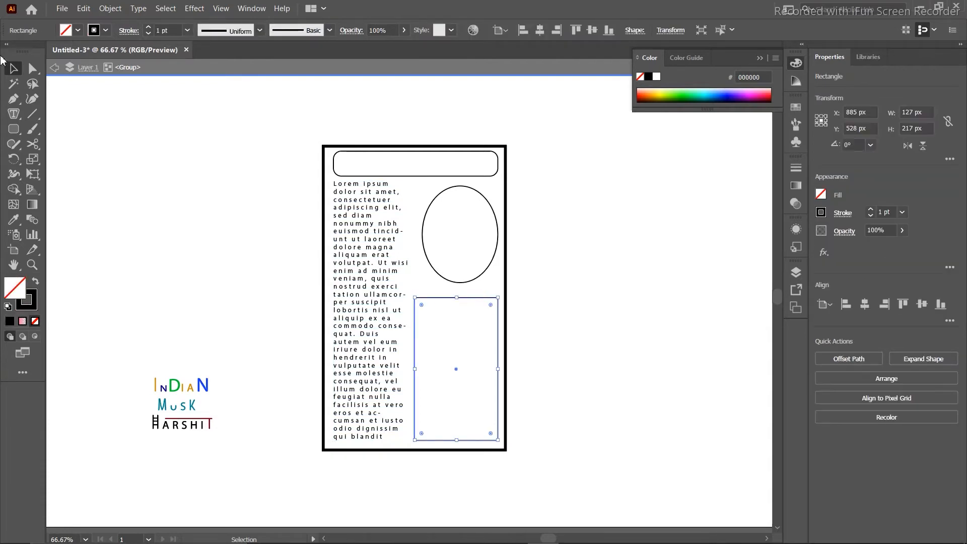
Flow Lorem ipsum into the lower-right rectangle and oval, and clear the top bar's placeholder.
left_click(14, 114)
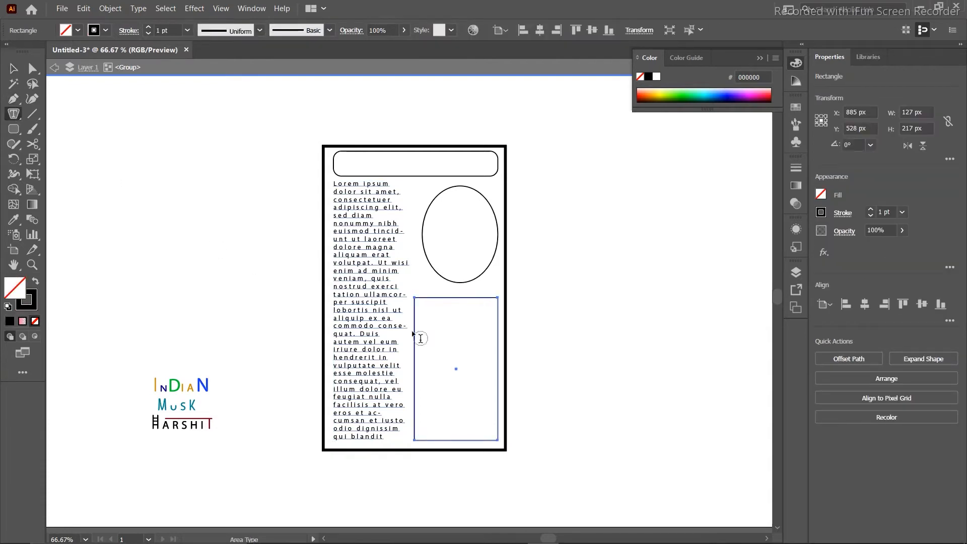
left_click(419, 319)
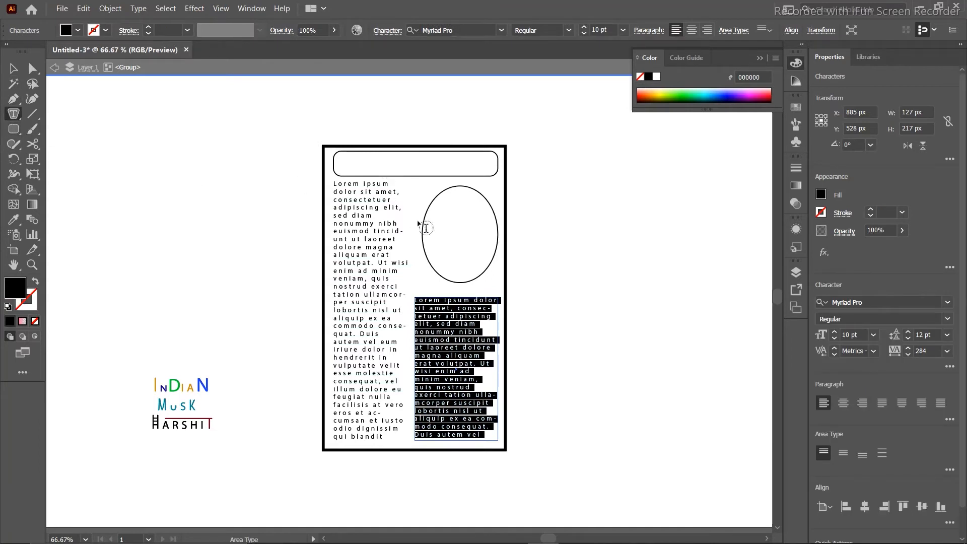
left_click(11, 69)
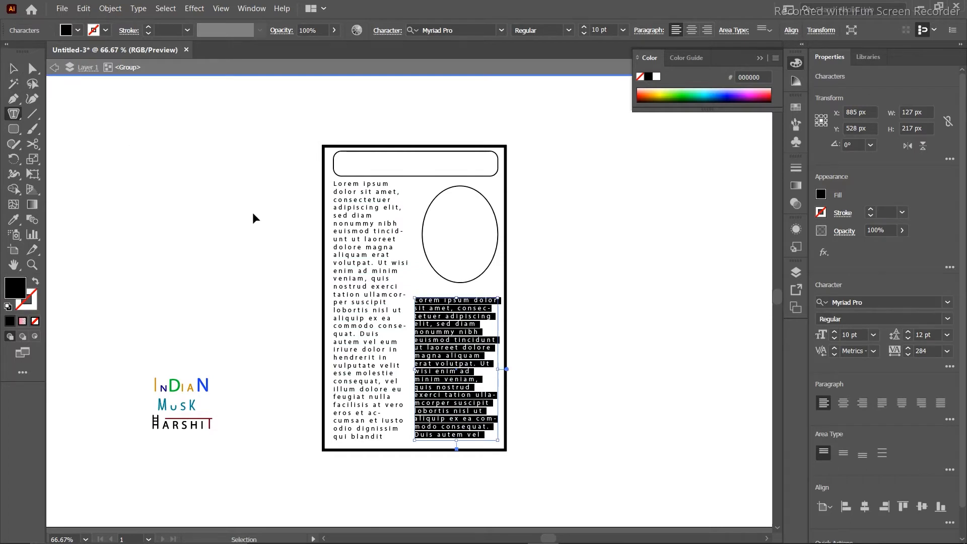
left_click(426, 212)
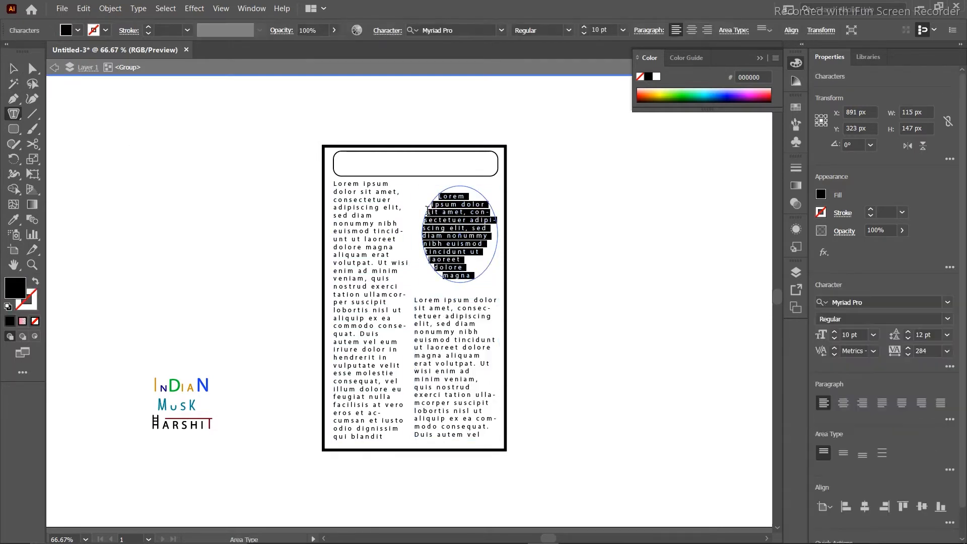
left_click(343, 169)
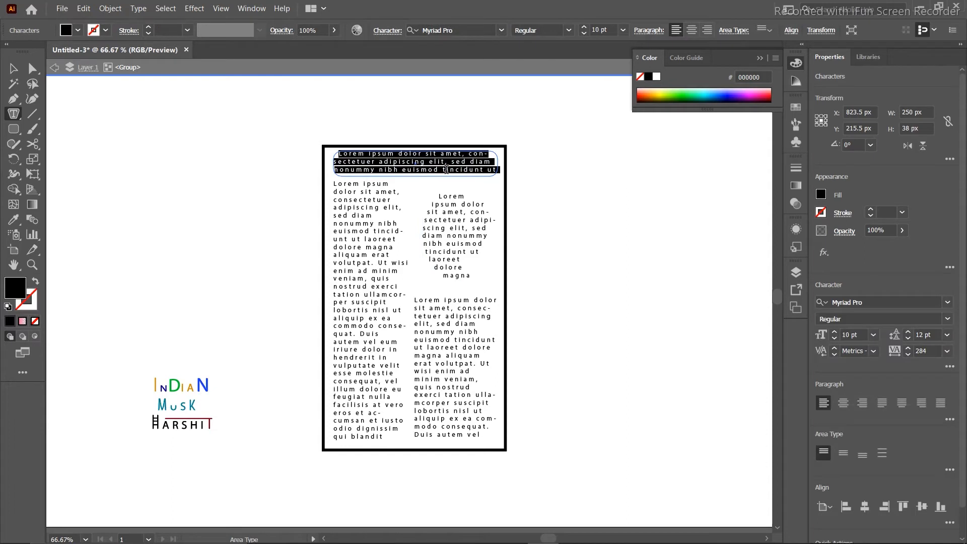
key("BackSpace")
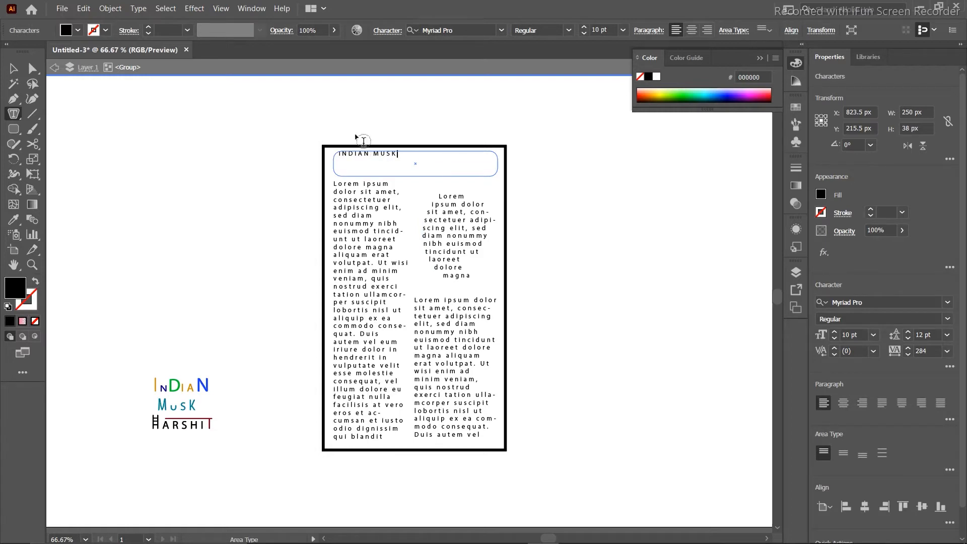
Set the INDIAN MUSK heading to 24 pt and stretch its frame upward.
left_click_drag(397, 153, 335, 154)
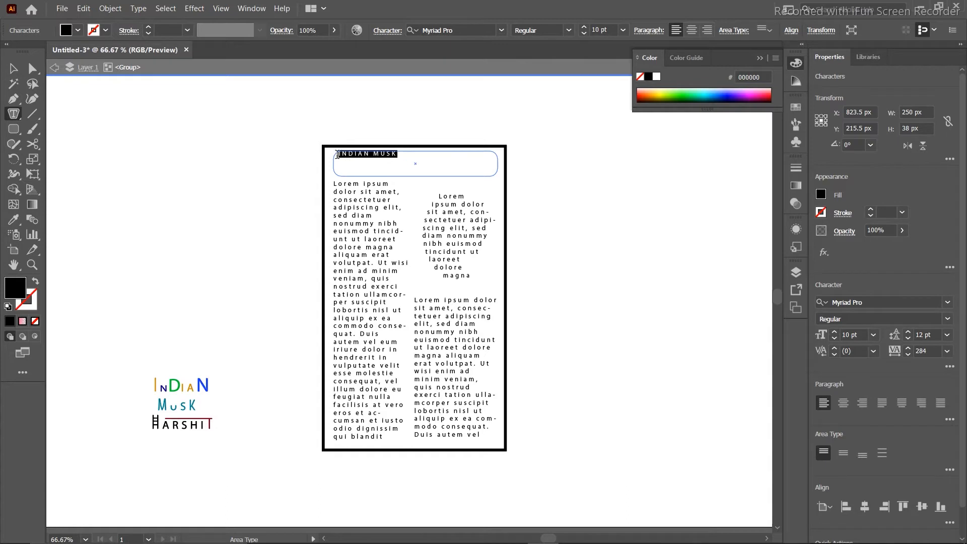
left_click(873, 336)
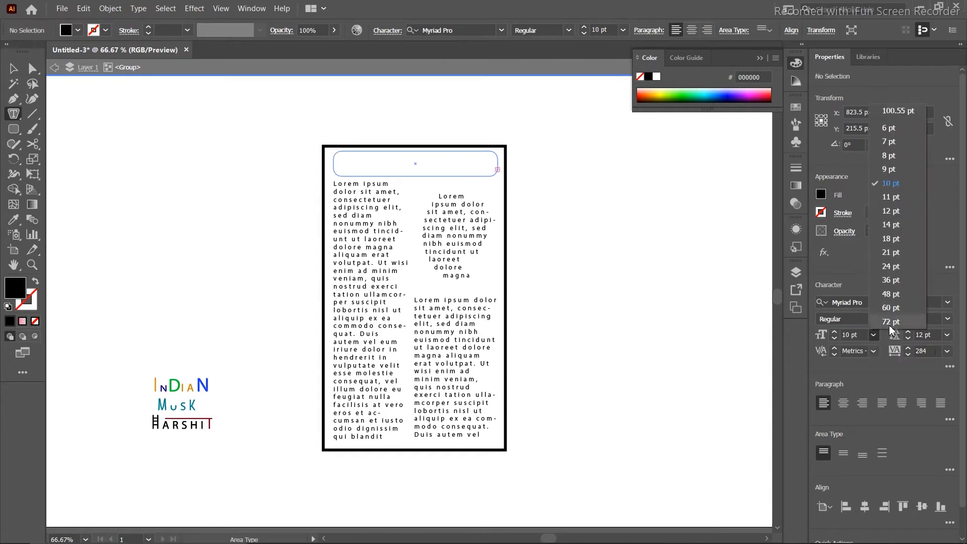
left_click(891, 266)
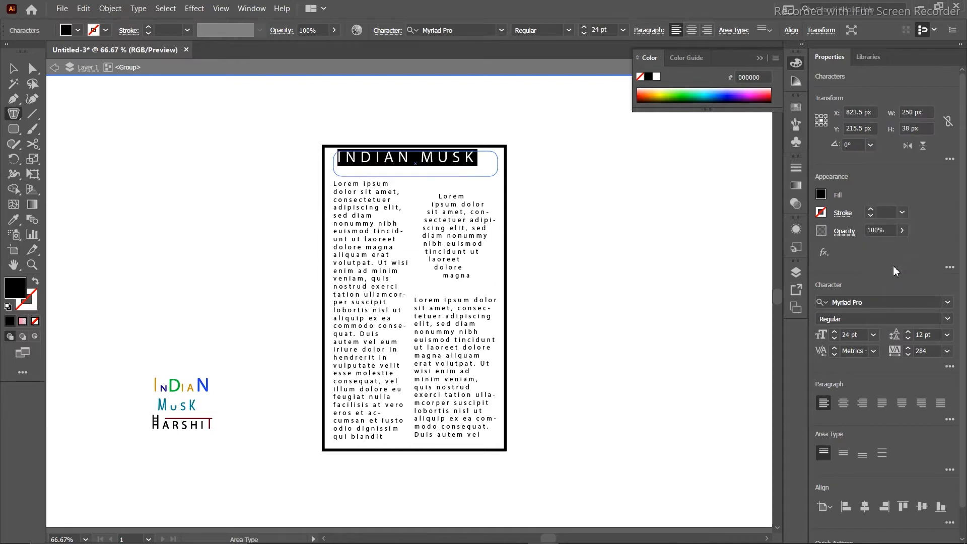
key("Right")
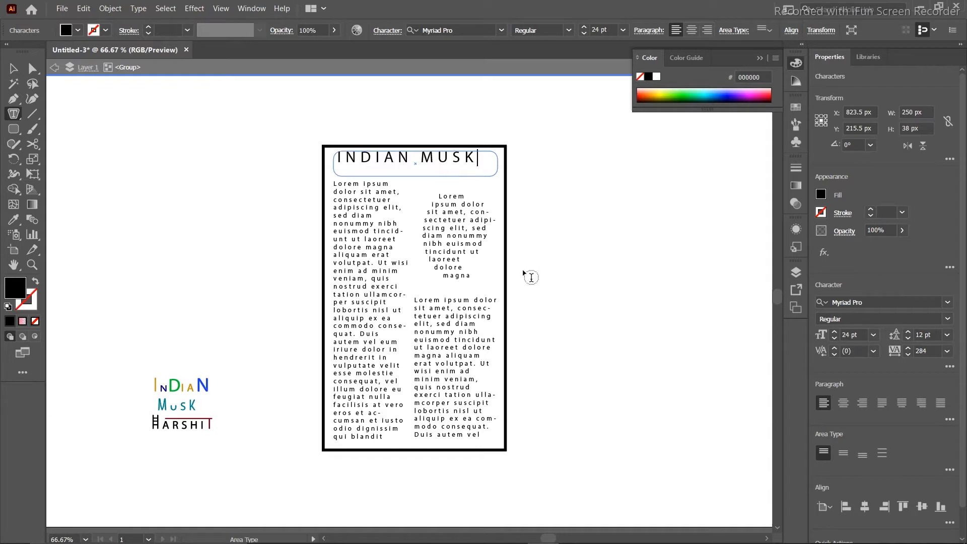
left_click(14, 69)
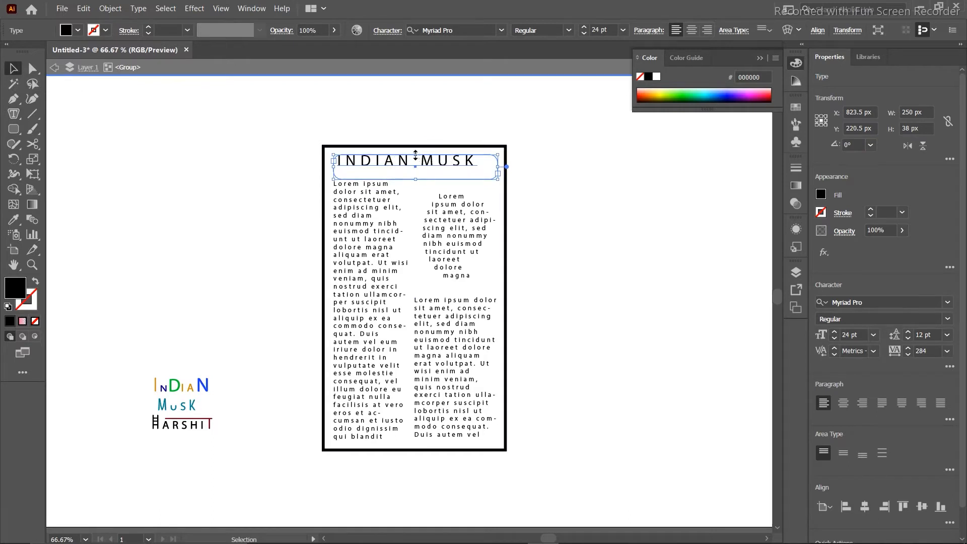
left_click_drag(416, 154, 415, 148)
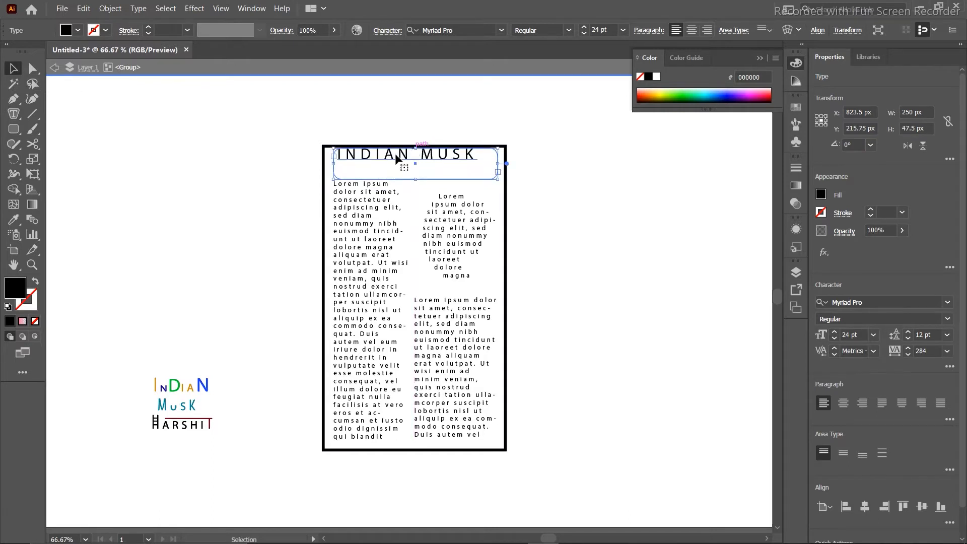
Retype the heading's leading letter I.
double_click(344, 160)
key("ctrl+a")
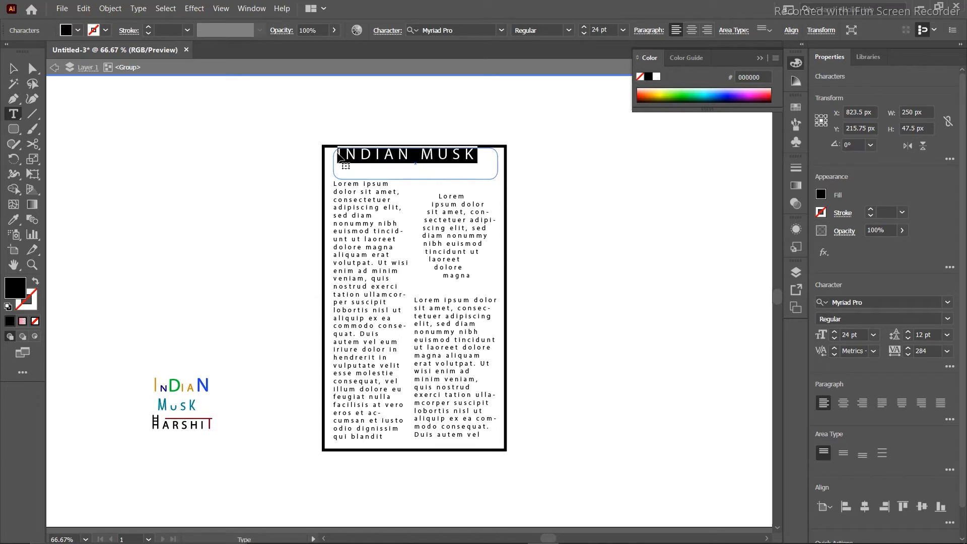
left_click(340, 158)
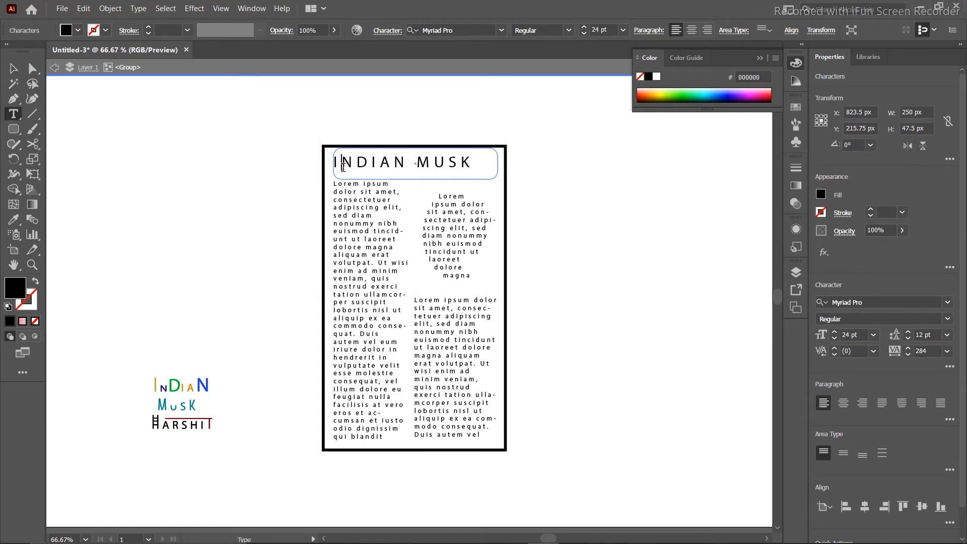
key("BackSpace")
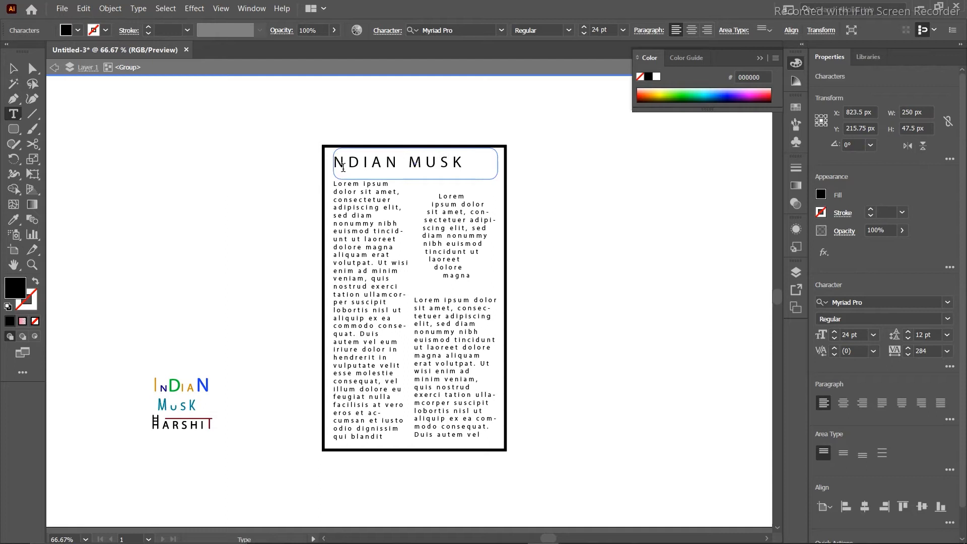
type("I")
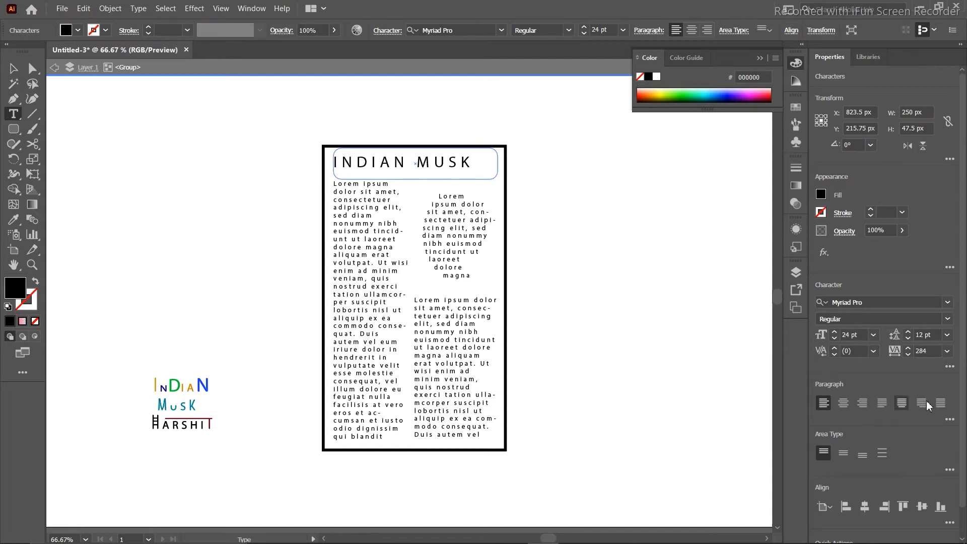
Reset the heading tracking to 0, shift it 24 px right and narrow its frame.
left_click(947, 351)
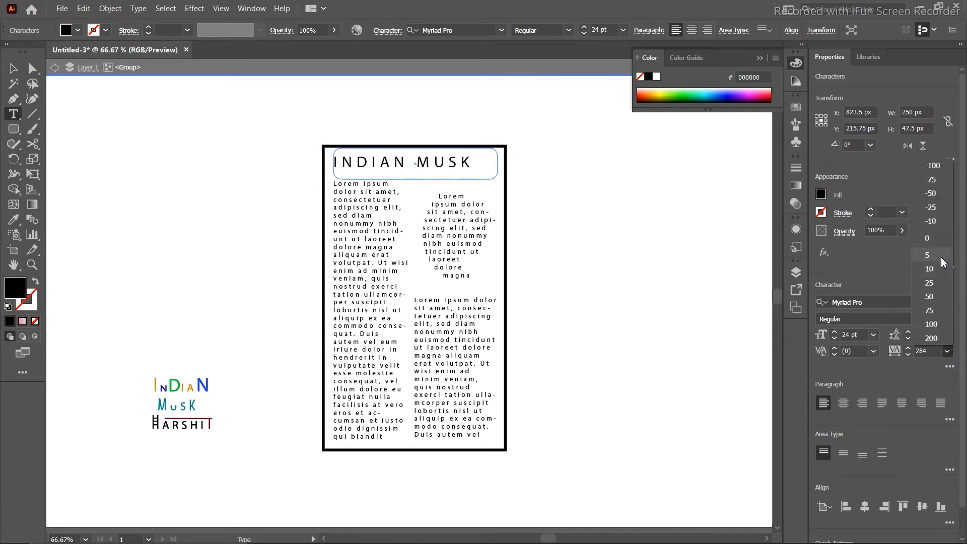
left_click(928, 236)
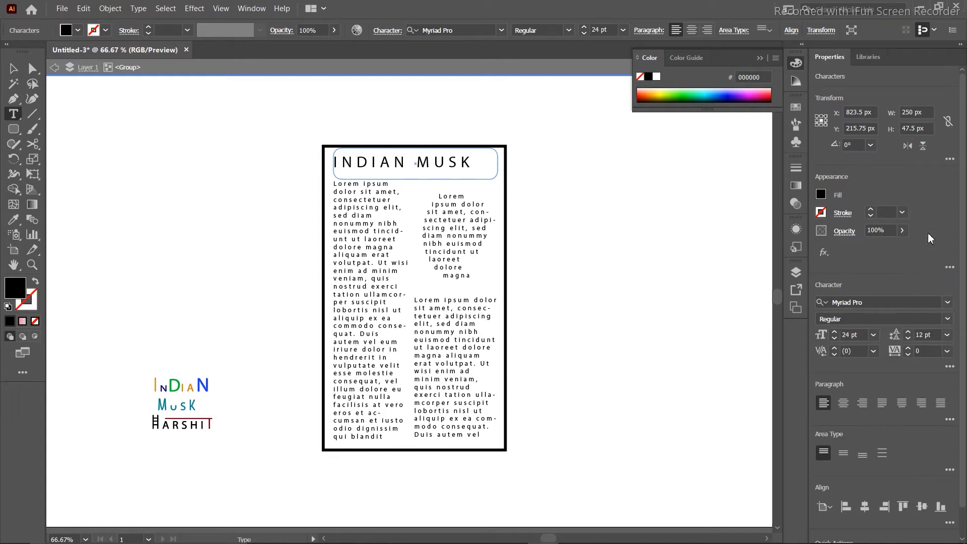
left_click(14, 69)
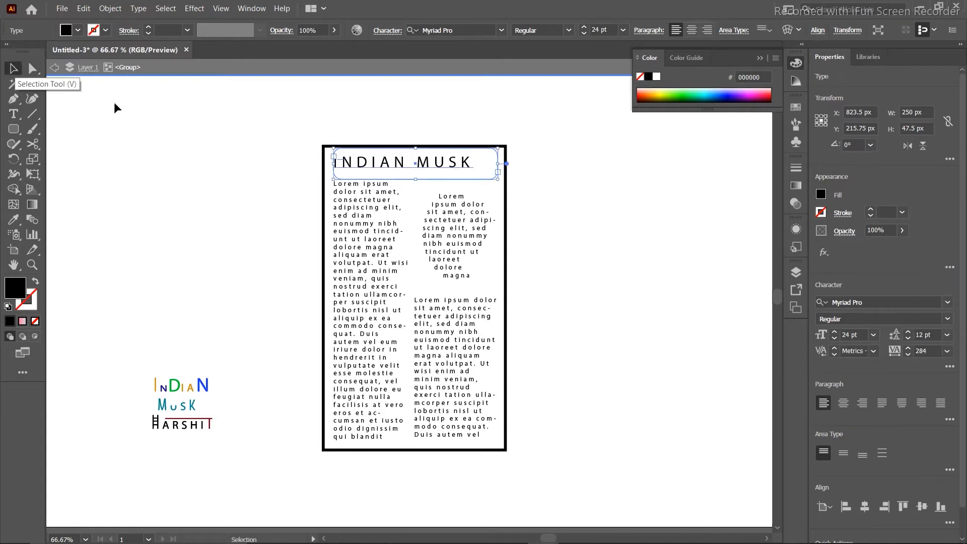
mouse_move(398, 167)
left_mouse_down()
mouse_move(420, 168)
mouse_move(410, 168)
left_mouse_up()
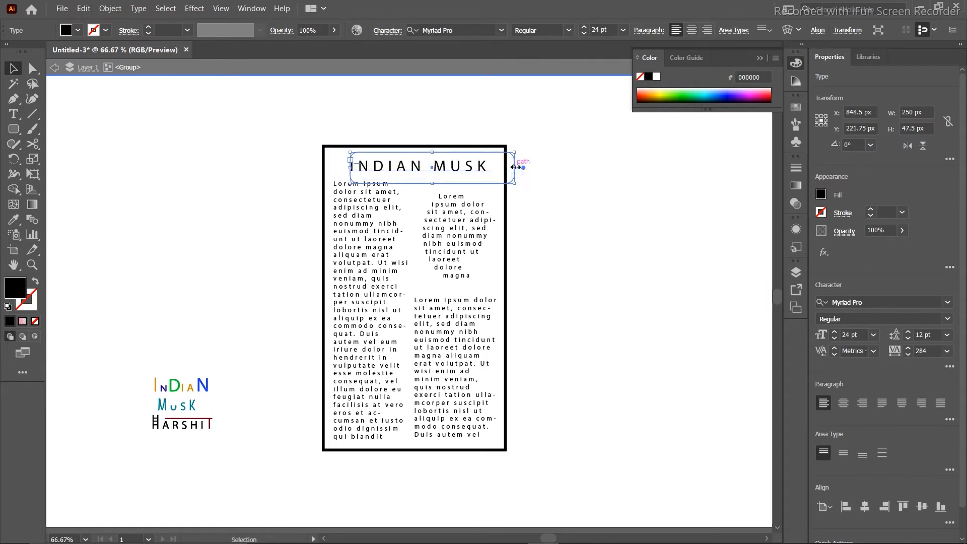
left_click_drag(501, 166, 489, 167)
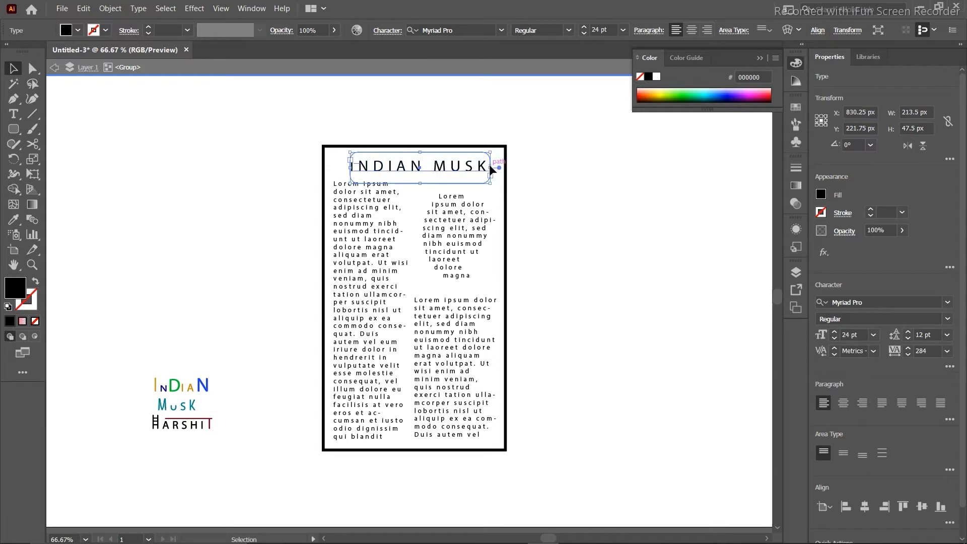
left_click(227, 132)
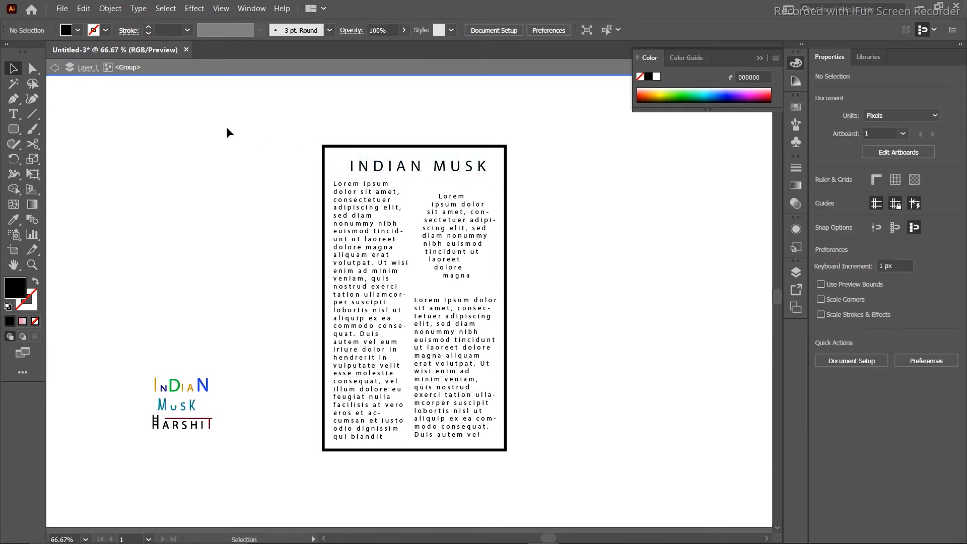
Centre the oval's text and set the lower-right column to Copperplate Gothic Bold.
left_click(451, 262)
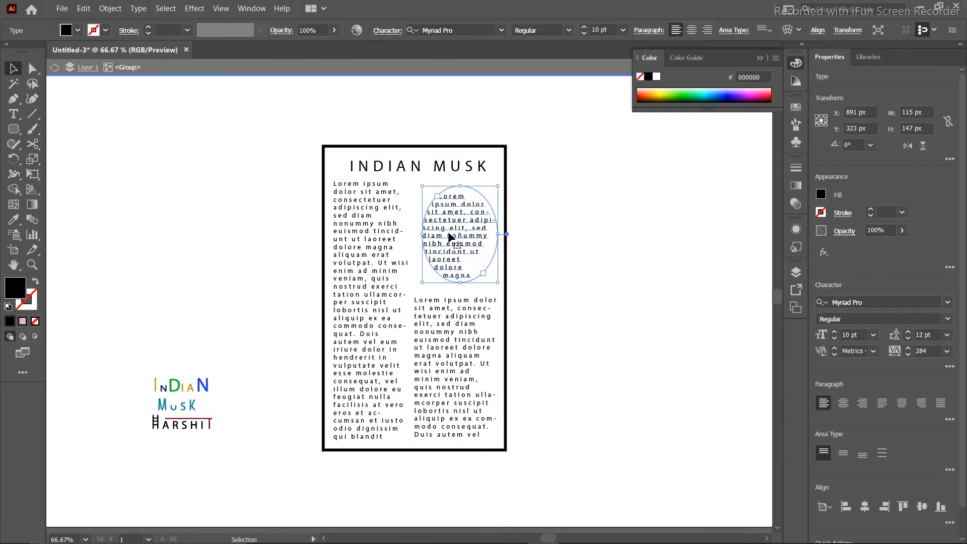
left_click(844, 403)
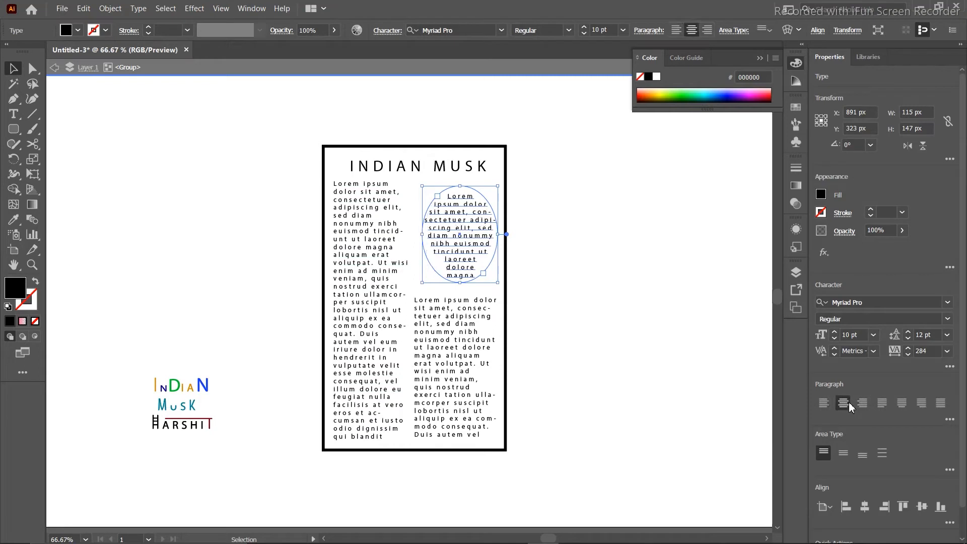
left_click(674, 322)
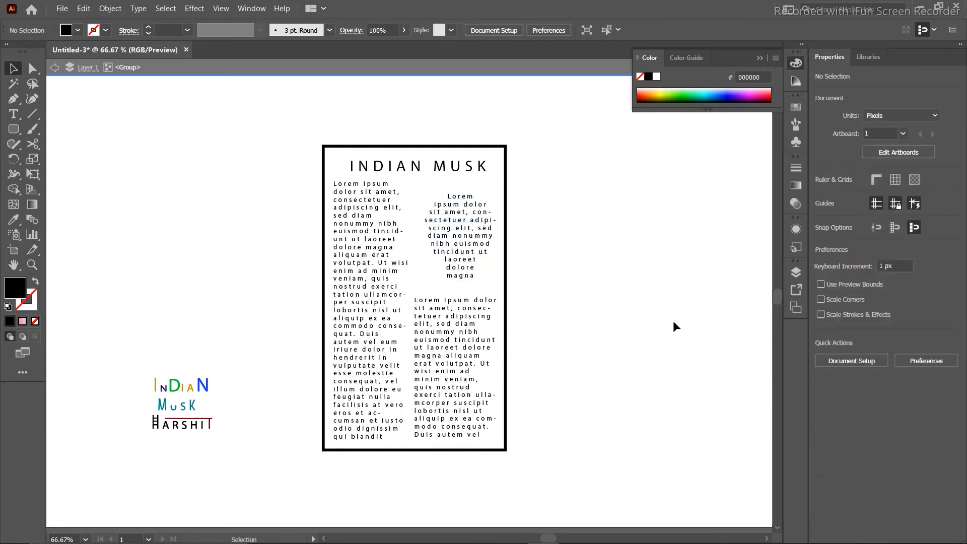
left_click(459, 363)
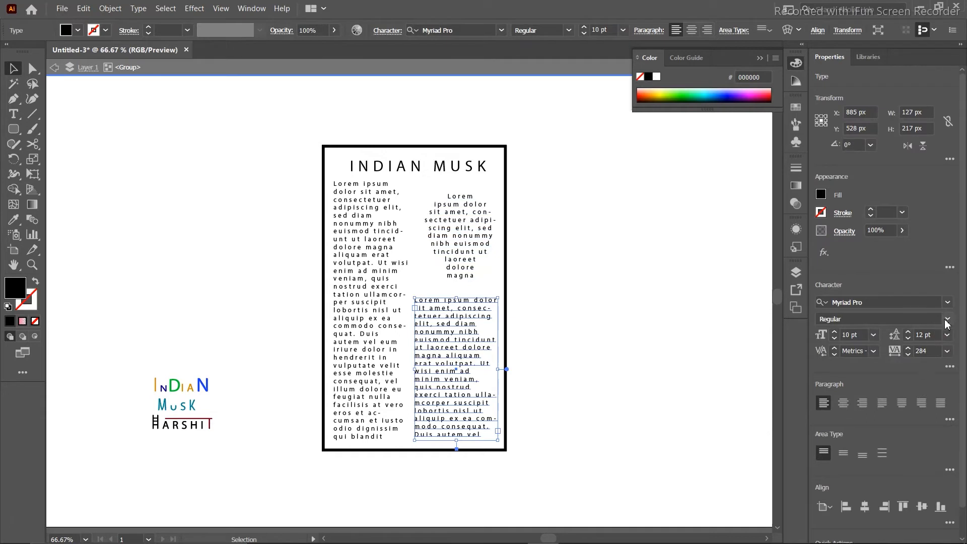
left_click(948, 304)
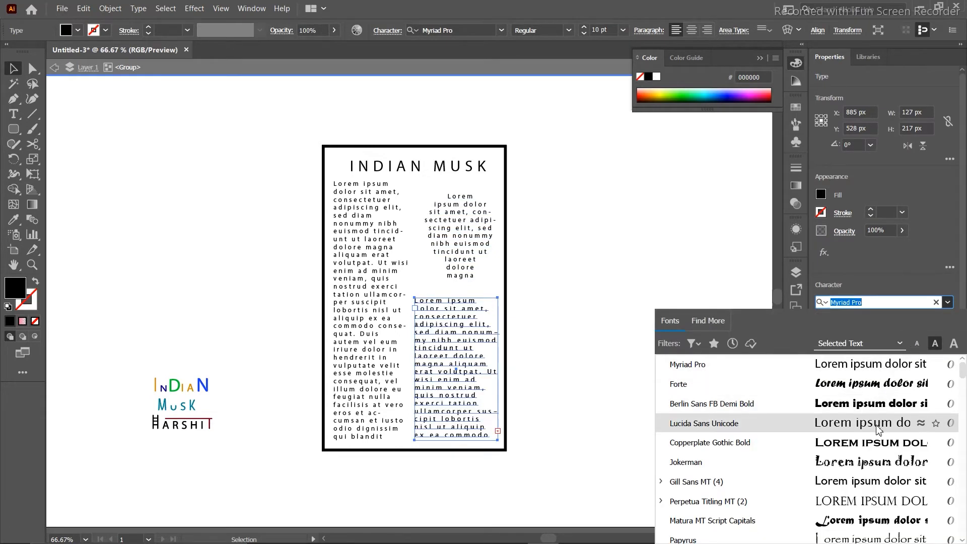
left_click(877, 445)
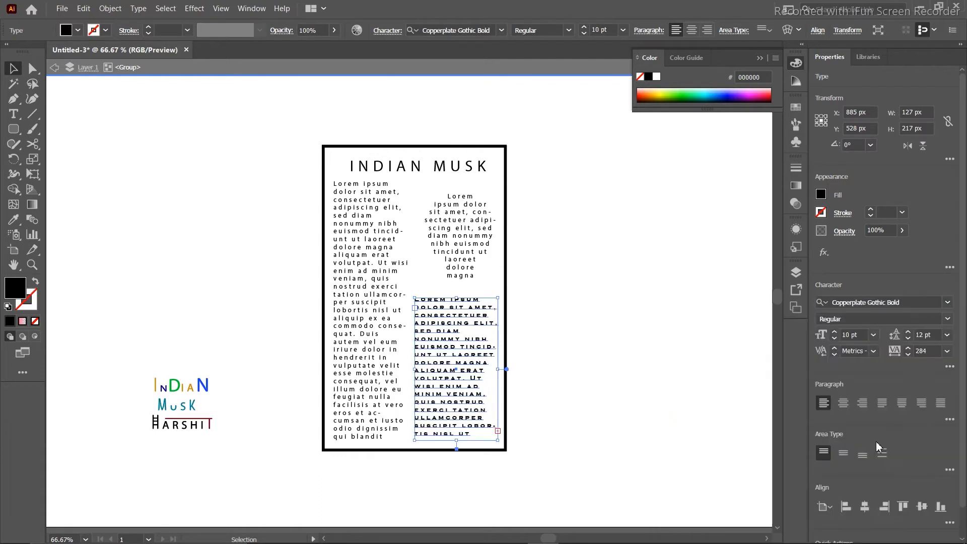
left_click(726, 305)
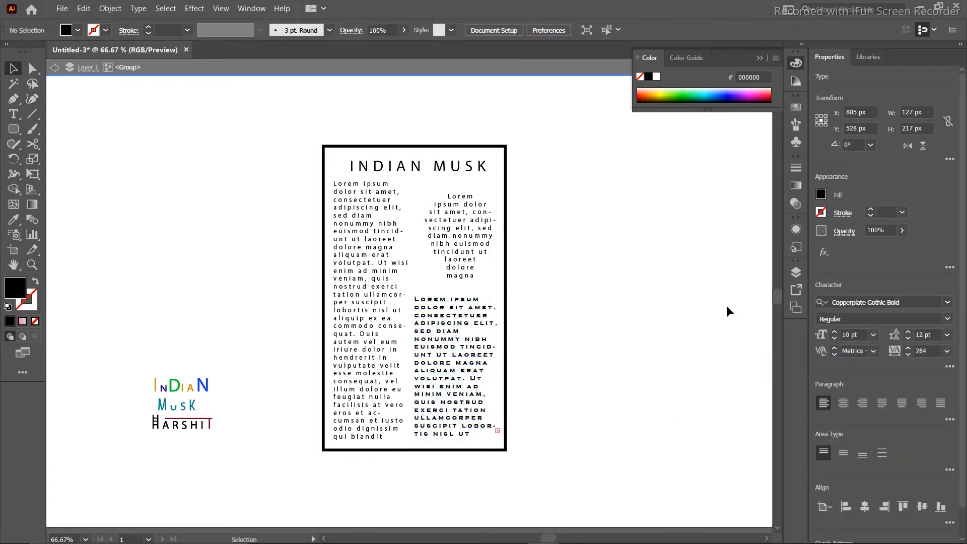
Try Berlin Sans FB Demi Bold on the INDIAN MUSK title, then apply Consolas.
left_click(395, 157)
left_click(950, 304)
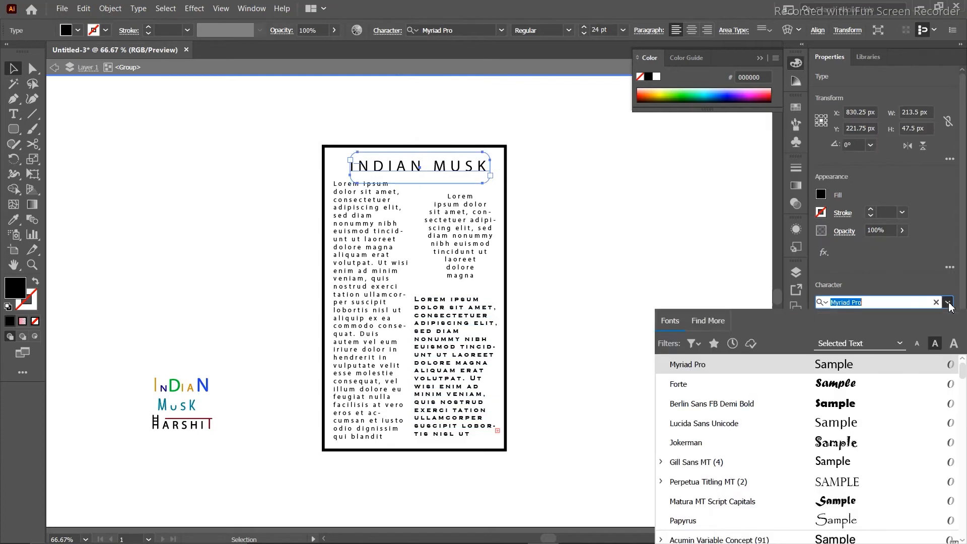
left_click(841, 414)
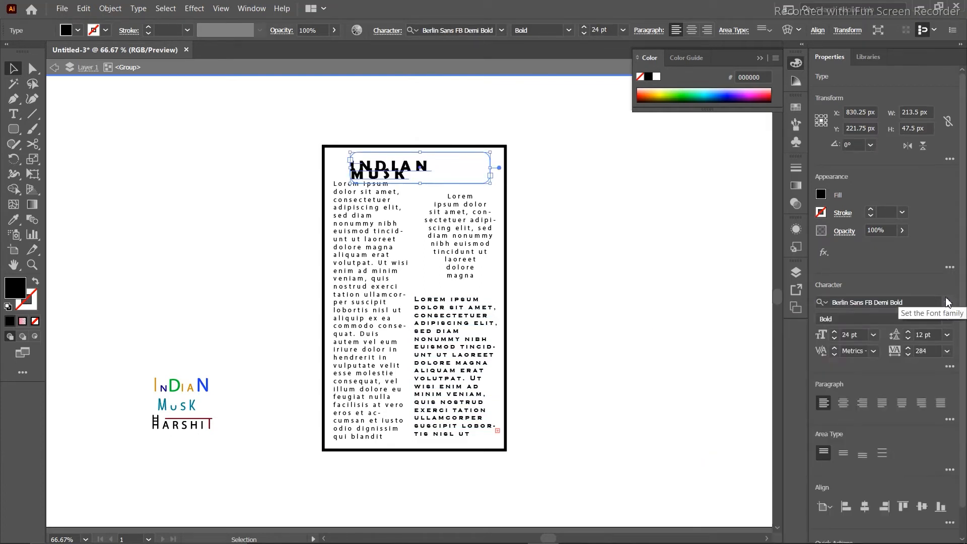
left_click(949, 304)
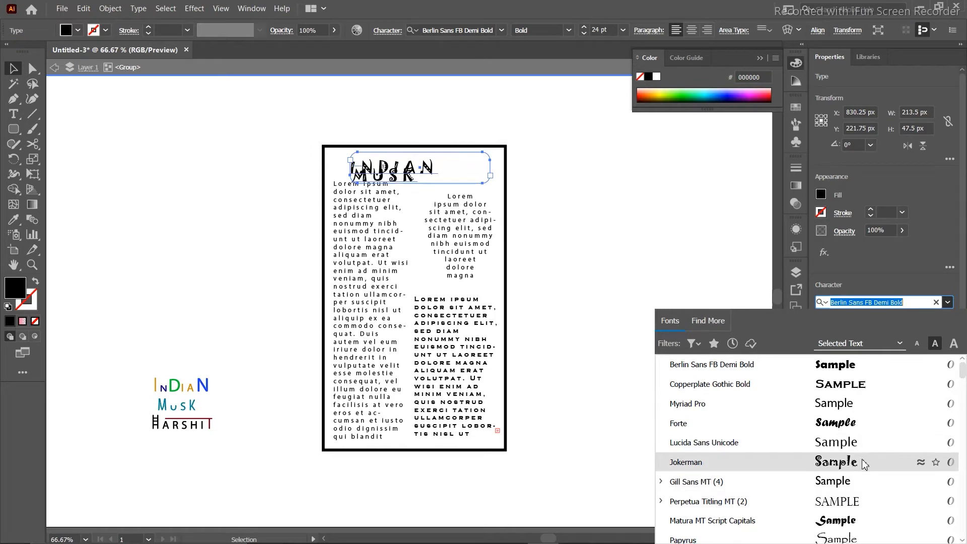
scroll(851, 466, "down", 10)
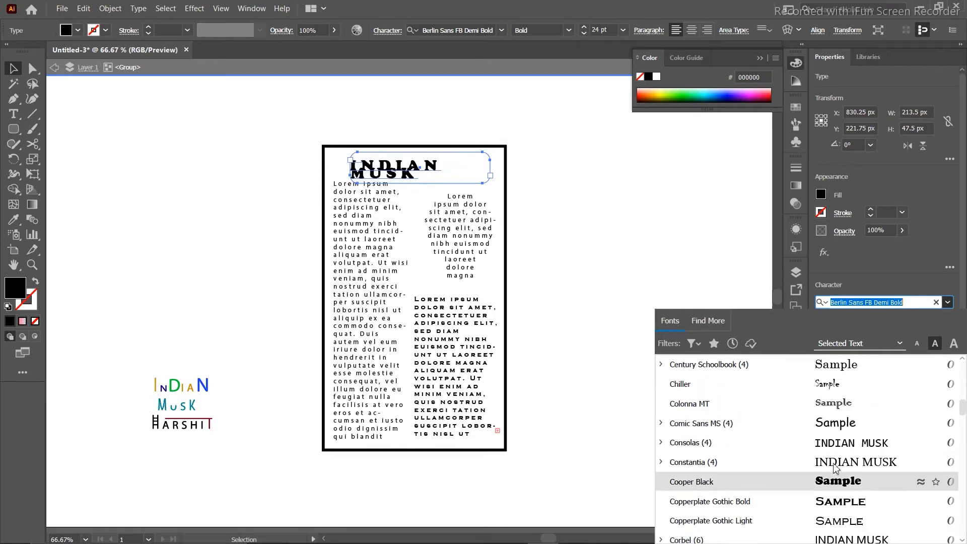
left_click(834, 443)
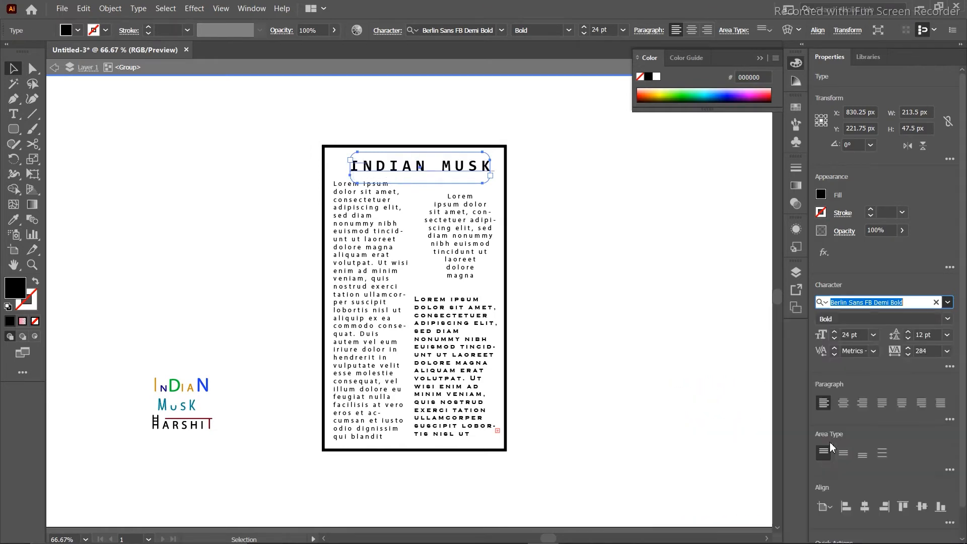
left_click(620, 296)
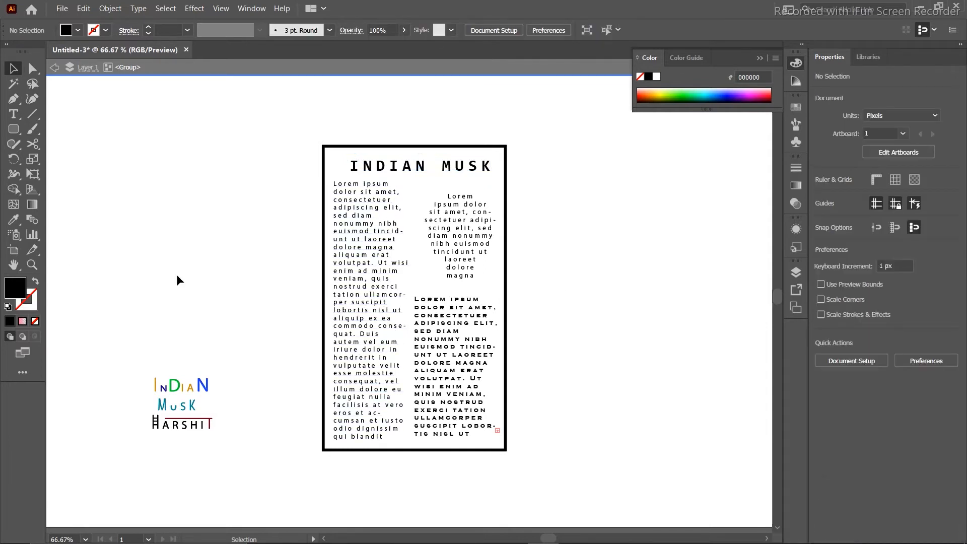
Group the page layout, scale it to 105 × 175 px and place it beside the logo.
left_click_drag(305, 133, 566, 473)
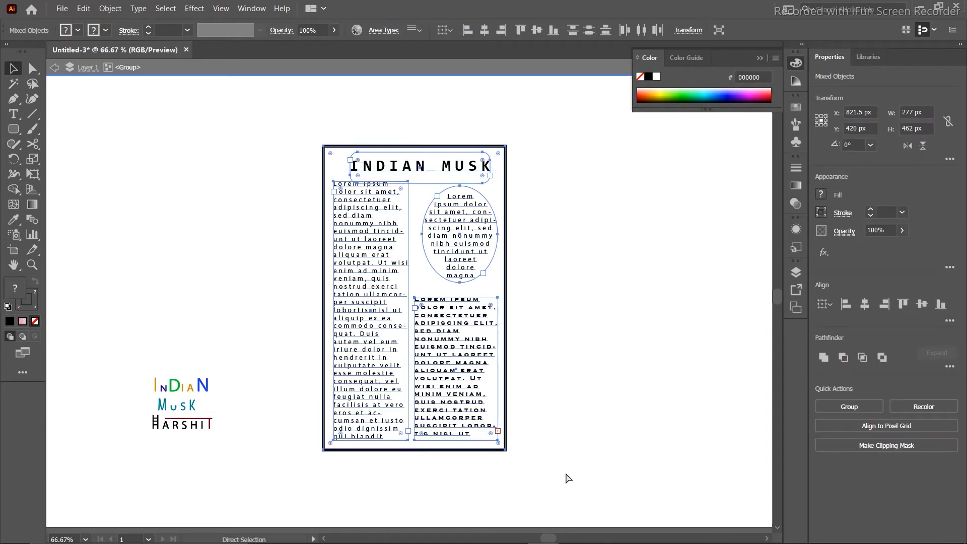
key("ctrl+g")
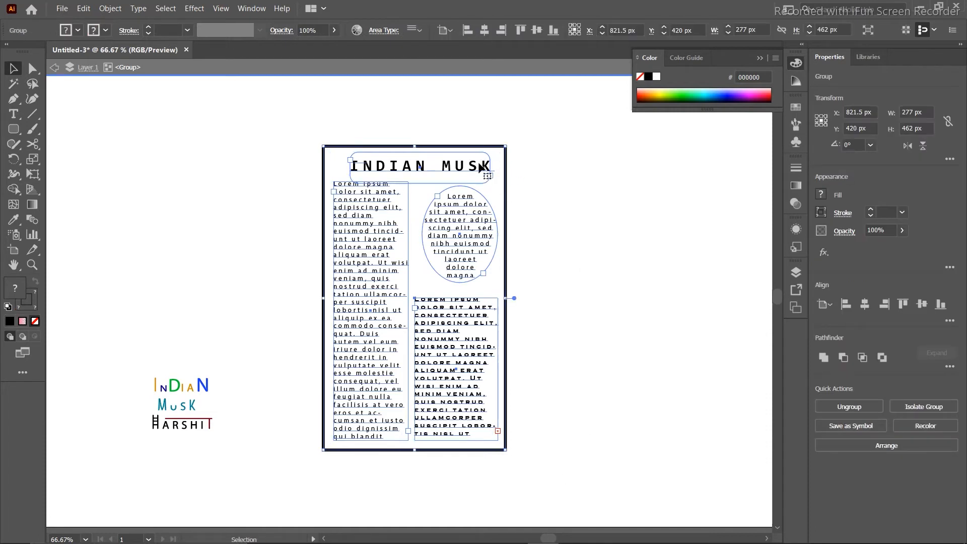
left_click_drag(506, 146, 392, 268)
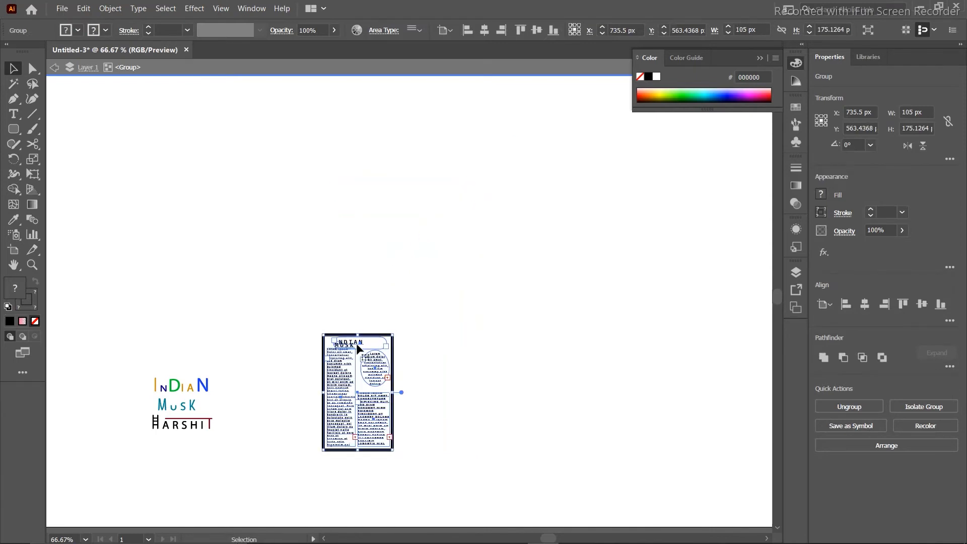
left_click_drag(353, 342, 267, 378)
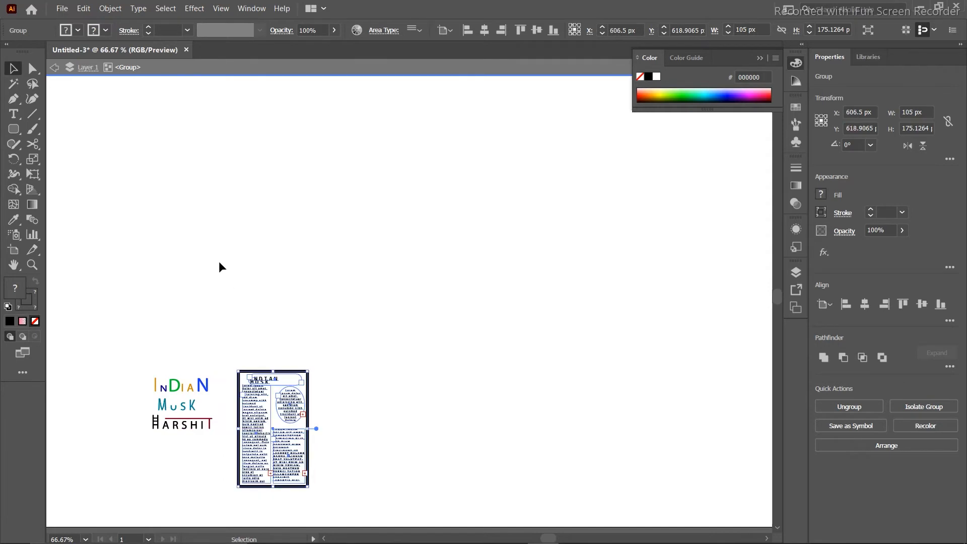
left_click(219, 263)
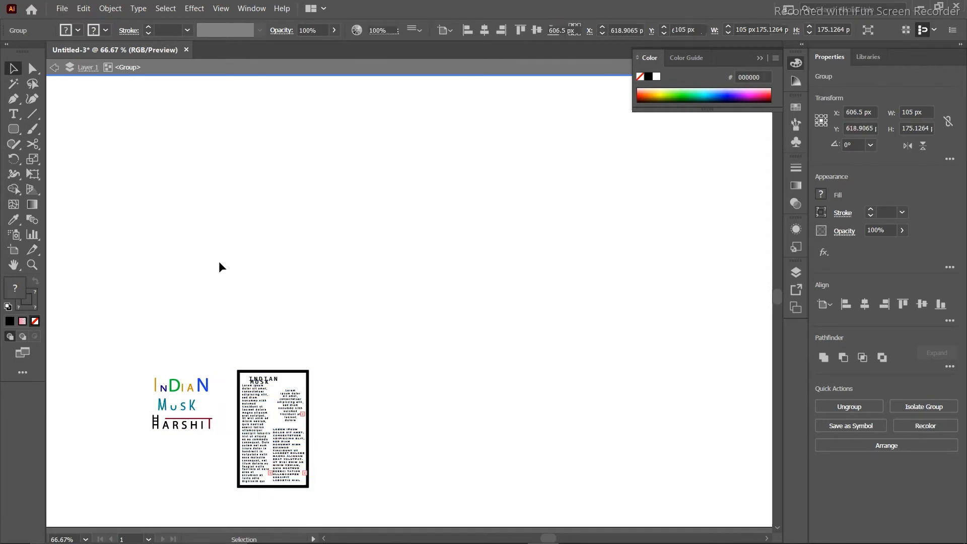
Draw a closed freeform shape with the Pen tool near the canvas top.
left_click(17, 103)
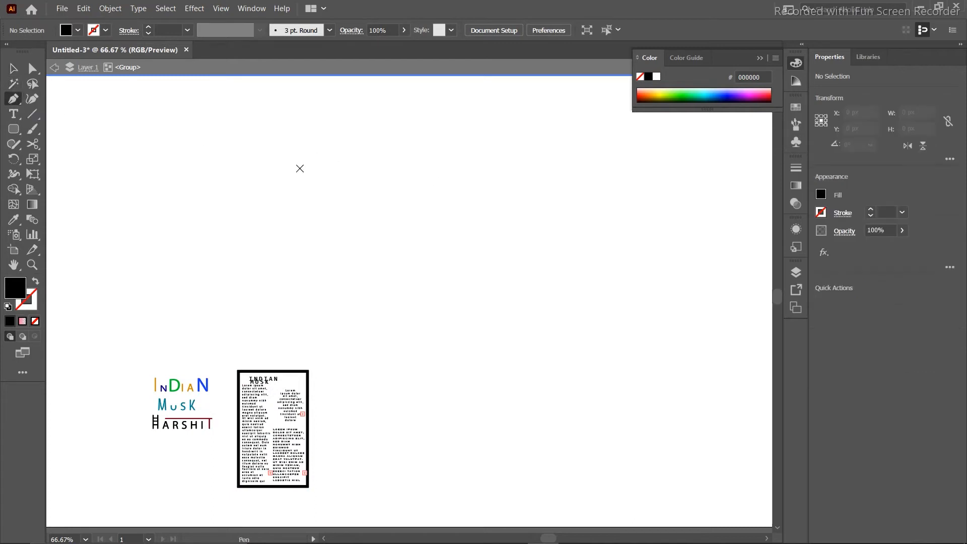
left_click(536, 104)
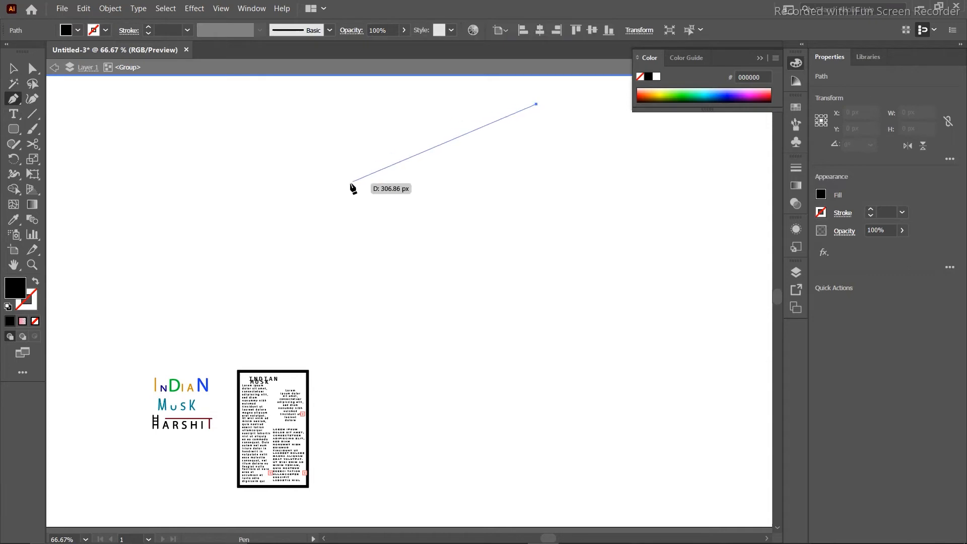
left_click(352, 183)
left_click(539, 289)
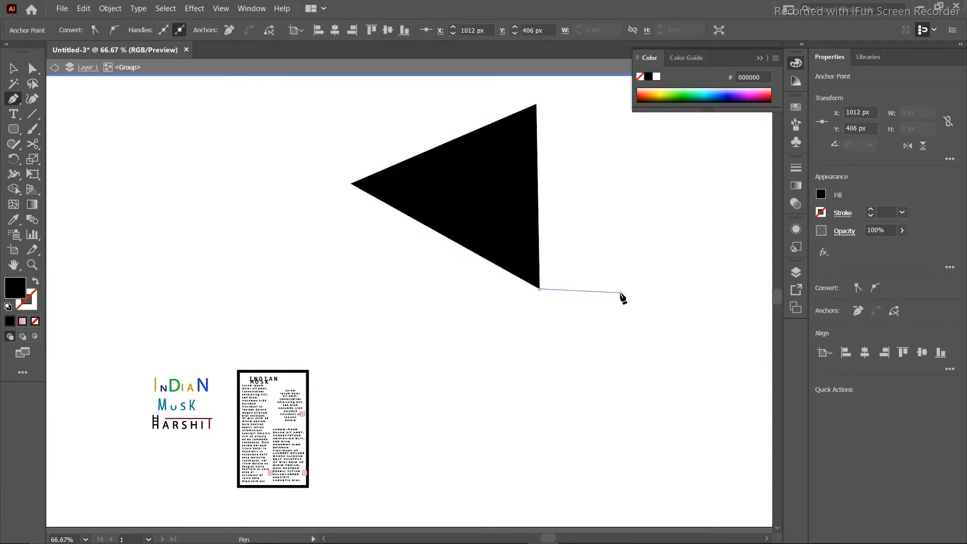
left_click(621, 292)
left_click(622, 223)
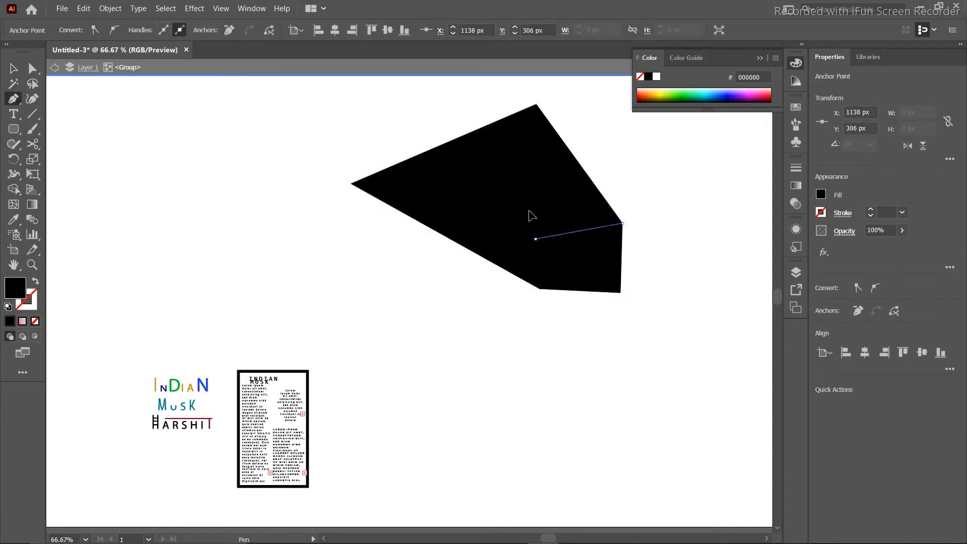
left_click_drag(535, 240, 525, 163)
left_click(526, 163)
left_click(596, 159)
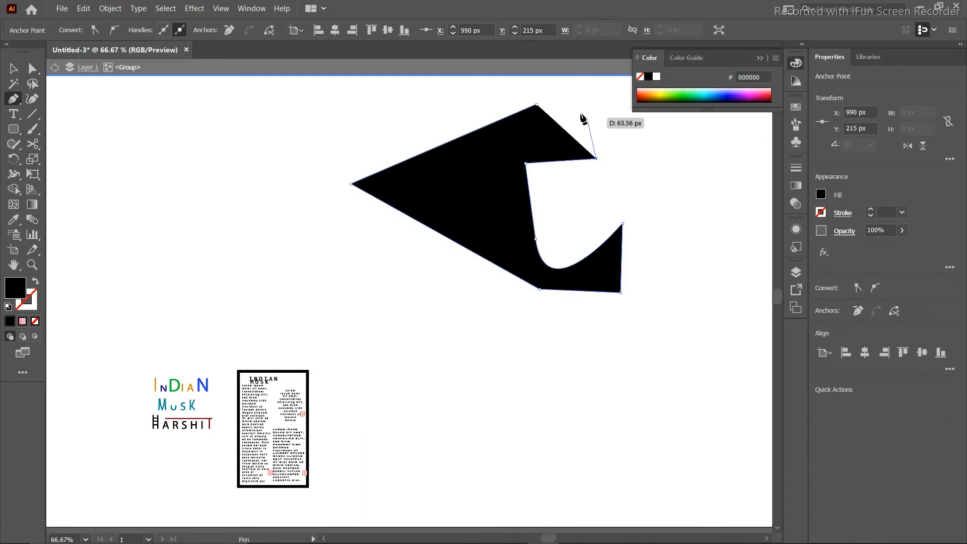
left_click(536, 105)
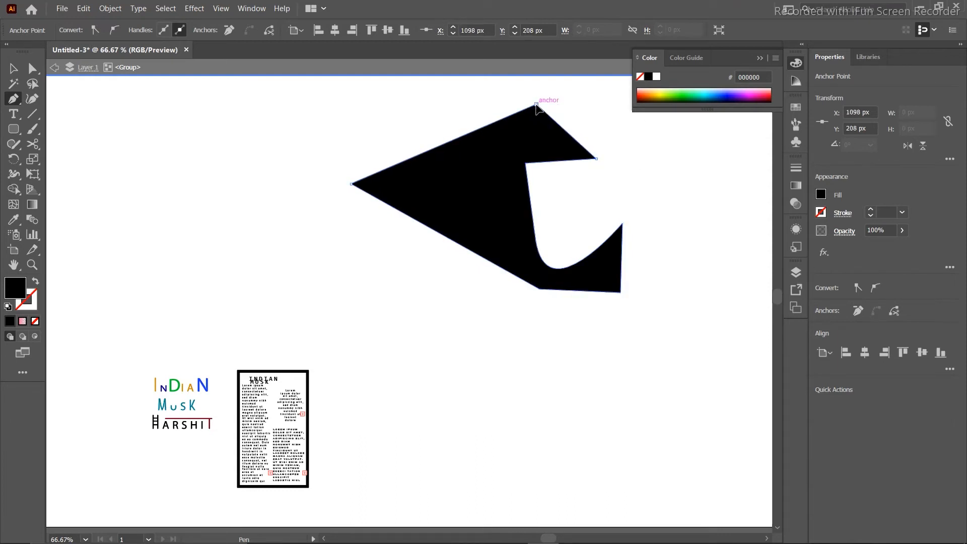
Turn the new freeform shape into an outline with no fill.
left_click(10, 69)
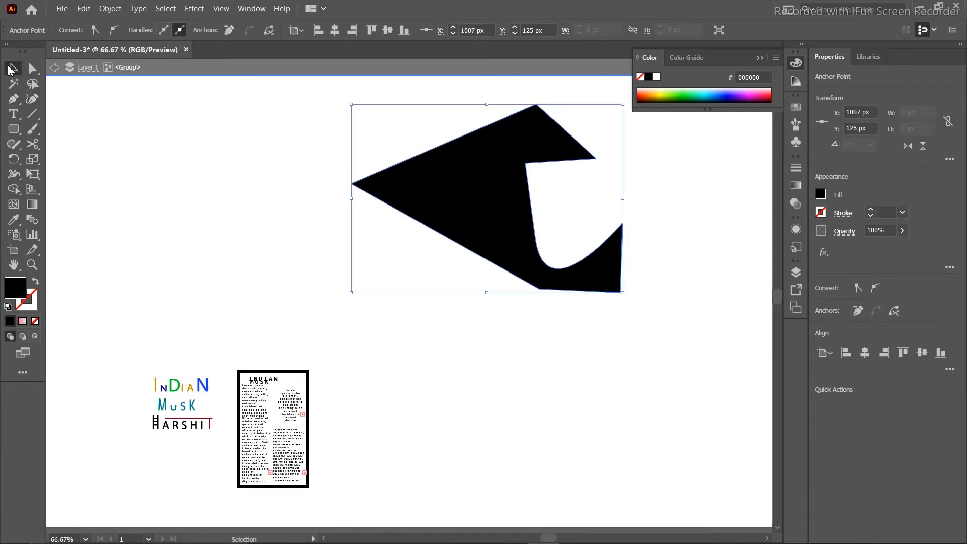
left_click(212, 165)
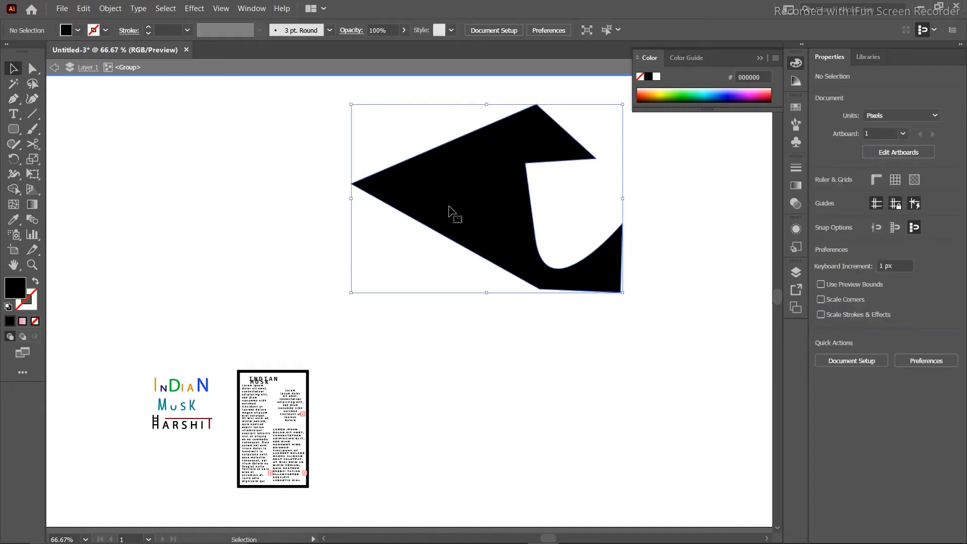
left_click(450, 212)
left_click(36, 283)
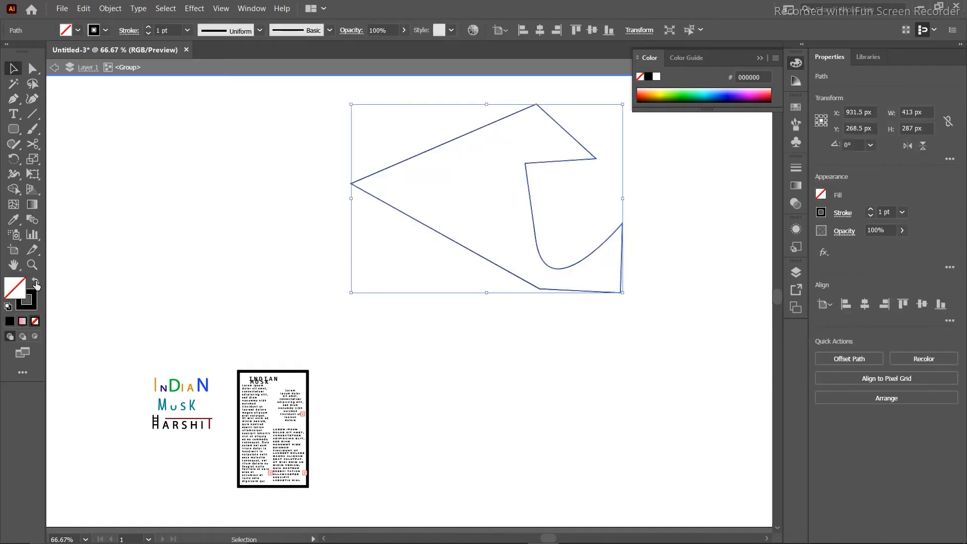
Flow Lorem ipsum text into the freeform shape, then delete the text-filled shape.
left_click(13, 113)
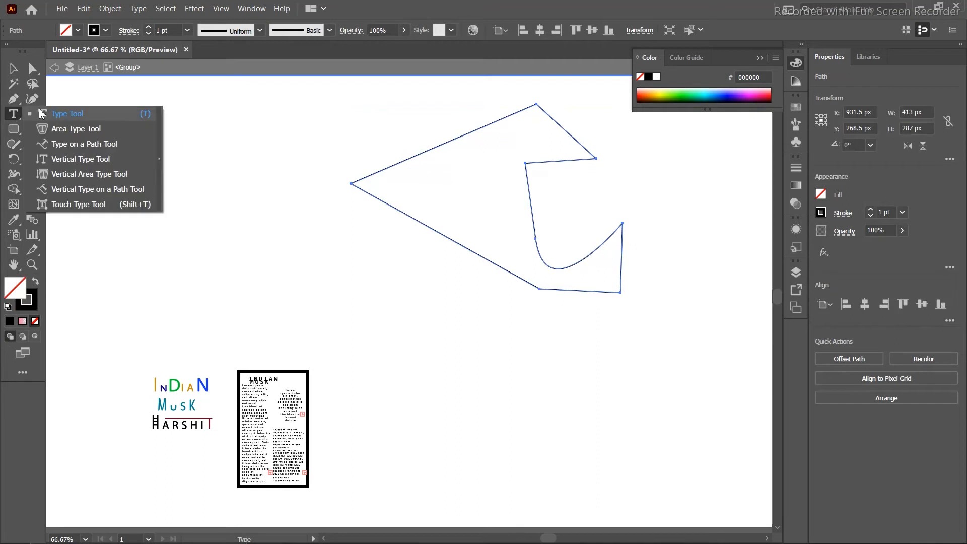
left_click(59, 129)
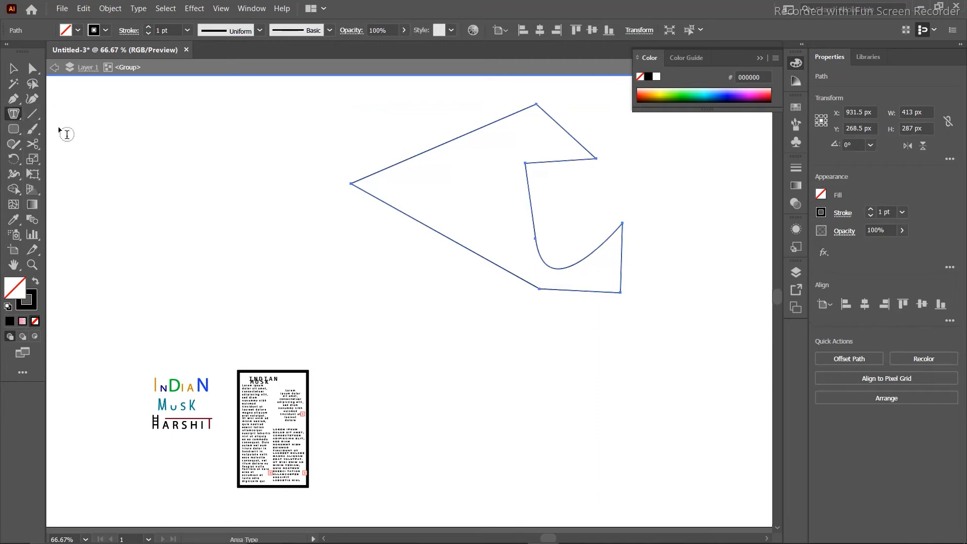
left_click(369, 183)
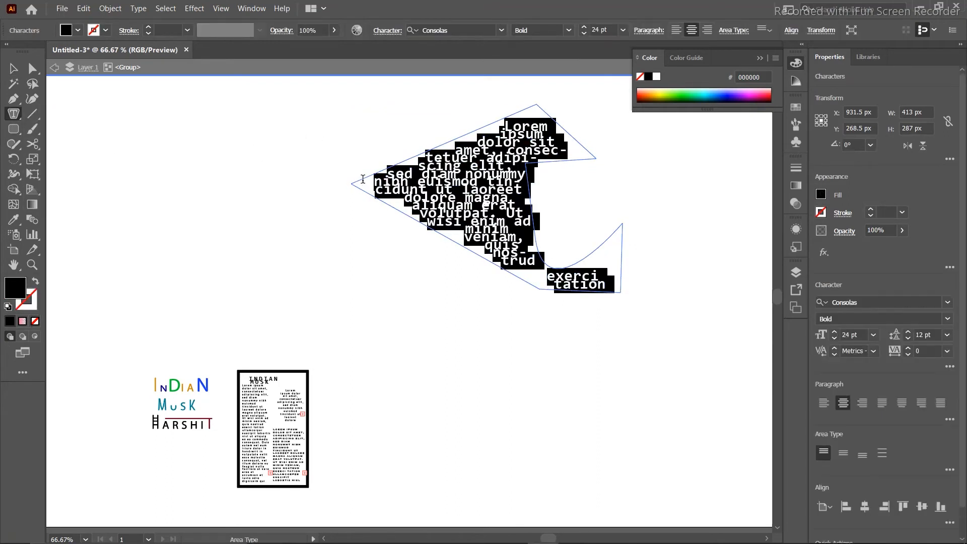
left_click(13, 71)
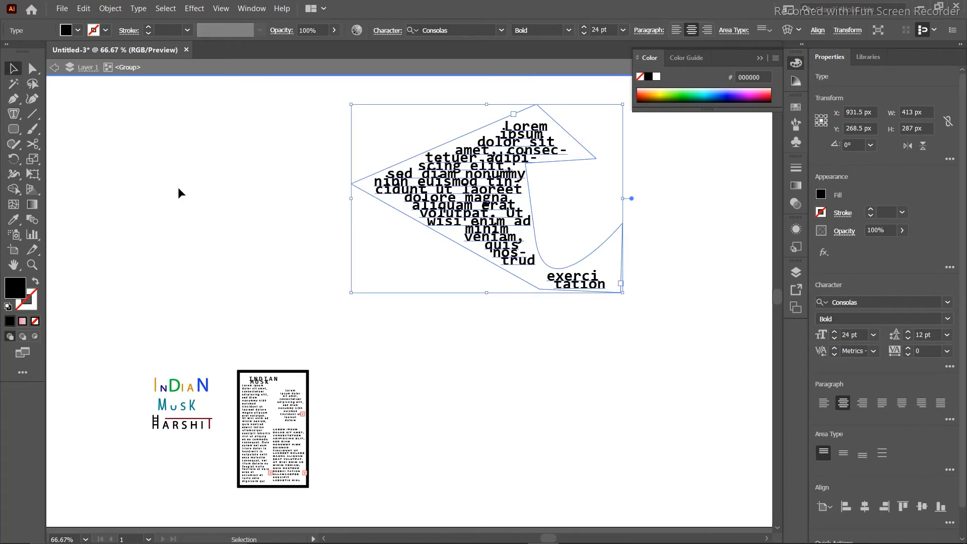
left_click(179, 193)
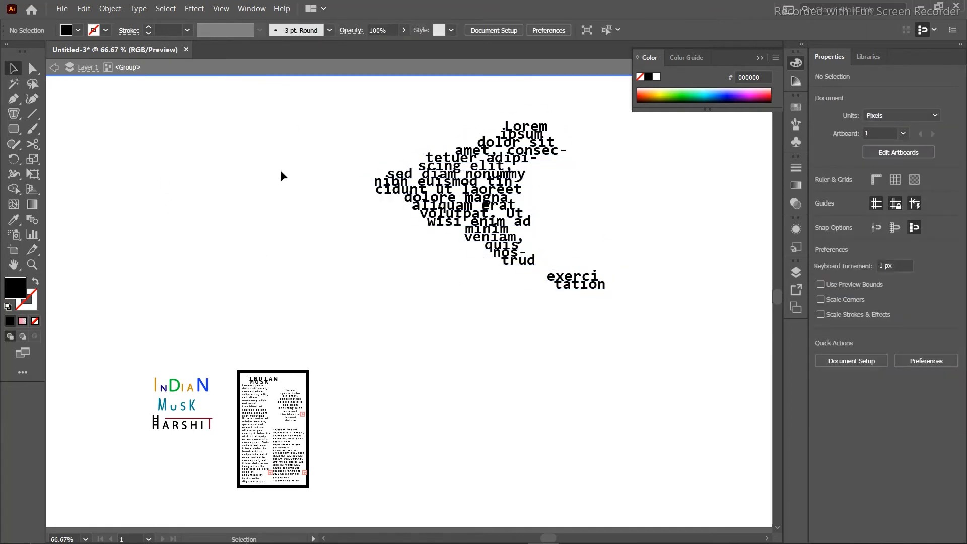
left_click_drag(372, 95, 641, 296)
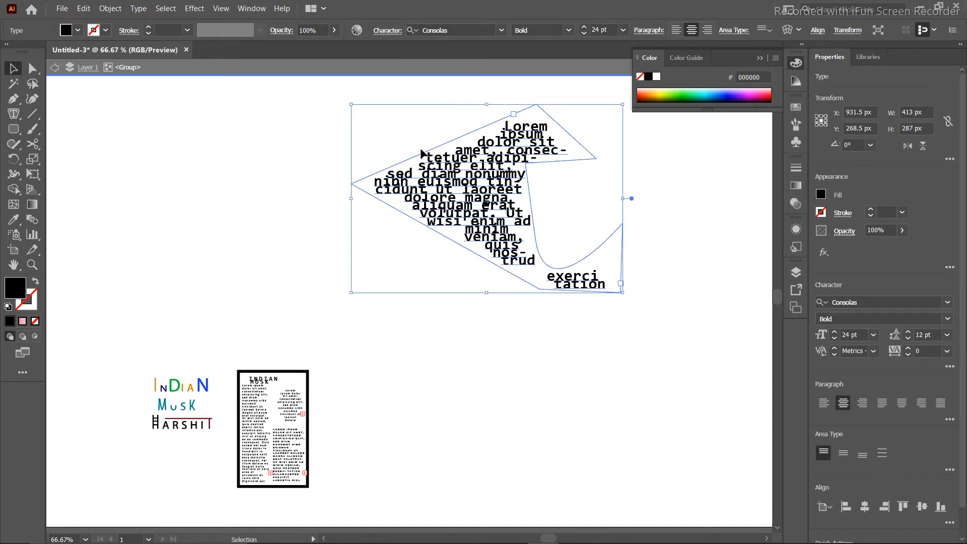
key("Delete")
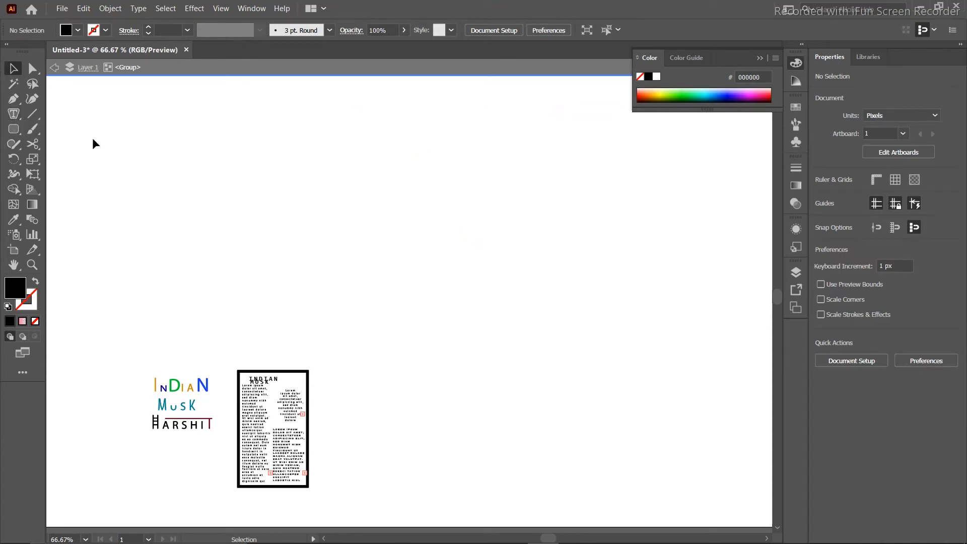
Draw a 354 × 489 px outlined rounded rectangle on the right.
left_click(14, 127)
left_click_drag(421, 124, 568, 376)
left_click_drag(615, 457, 653, 445)
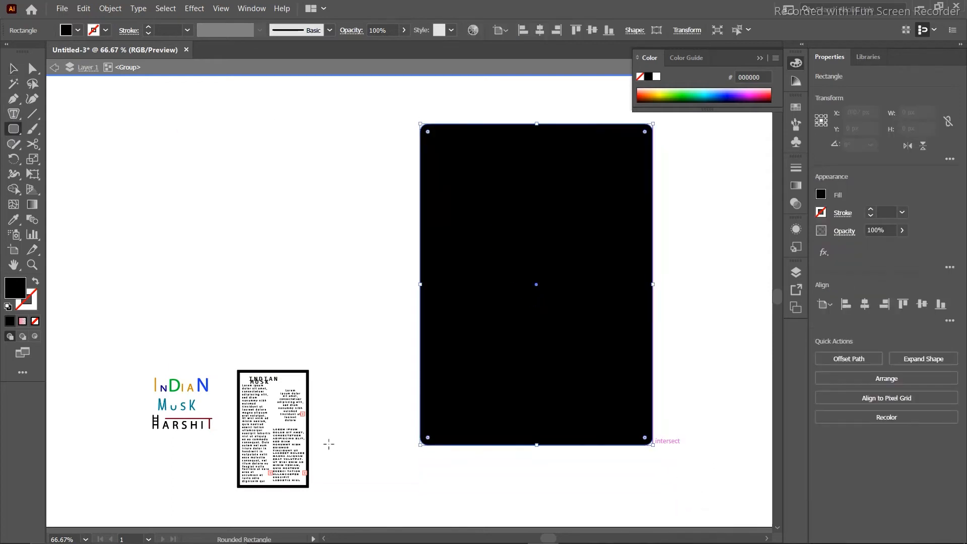
left_click(34, 284)
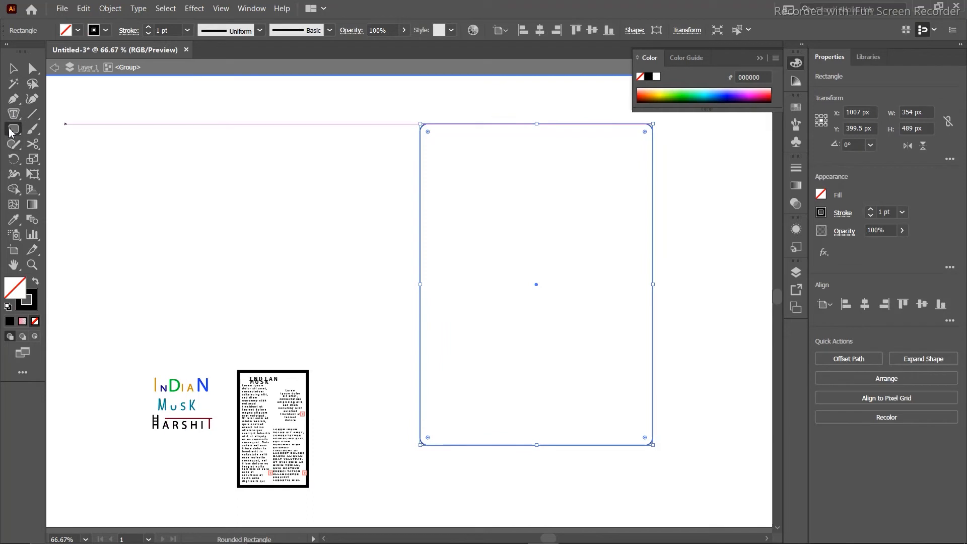
Draw a circle over the rectangle's upper part and nudge it left and up.
left_click_drag(20, 133, 95, 159)
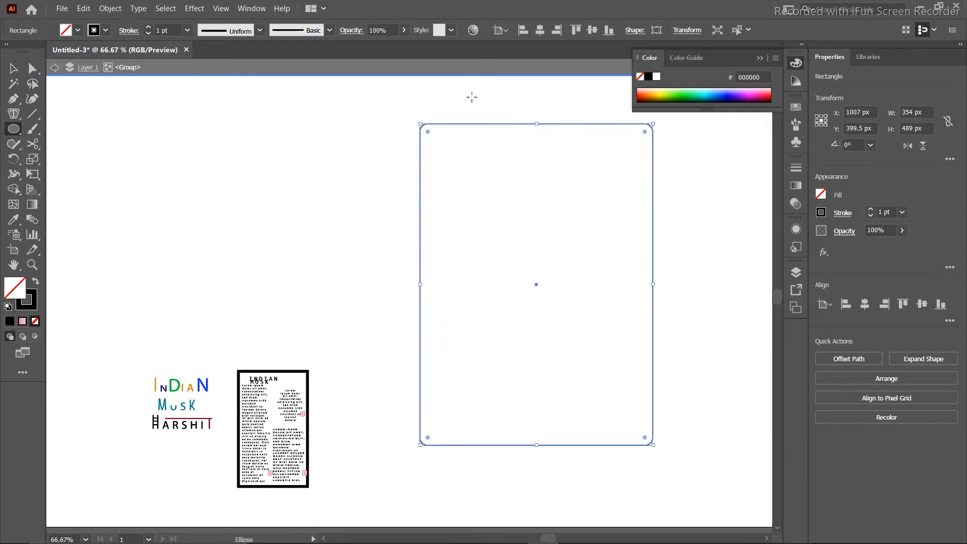
left_click_drag(465, 93, 673, 294)
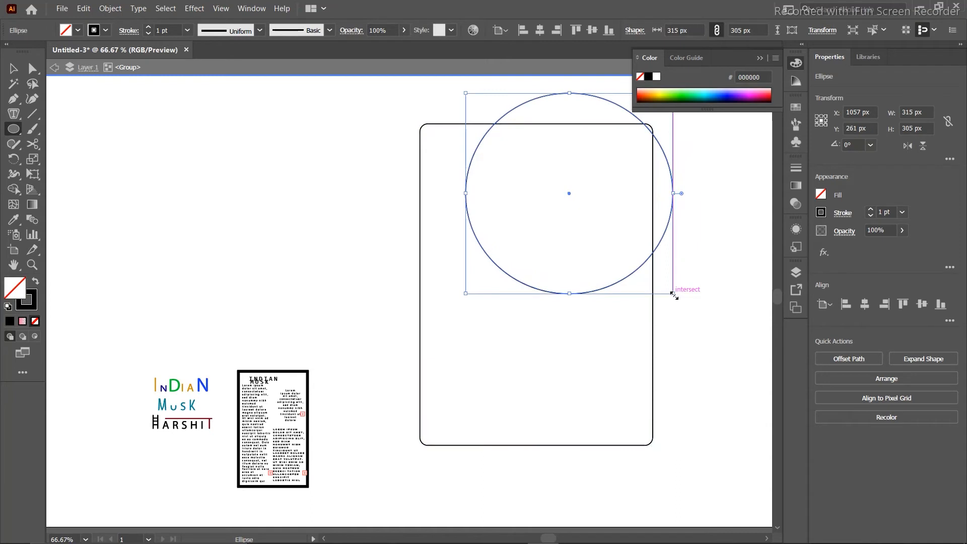
key("Left")
key("Left")
key("Left")
key("Left")
key("Left")
key("Left")
key("Left")
key("Left")
key("Left")
key("Left")
key("Left")
key("Left")
key("Left")
key("Left")
key("Left")
key("Left")
key("Left")
key("Left")
key("Left")
key("Left")
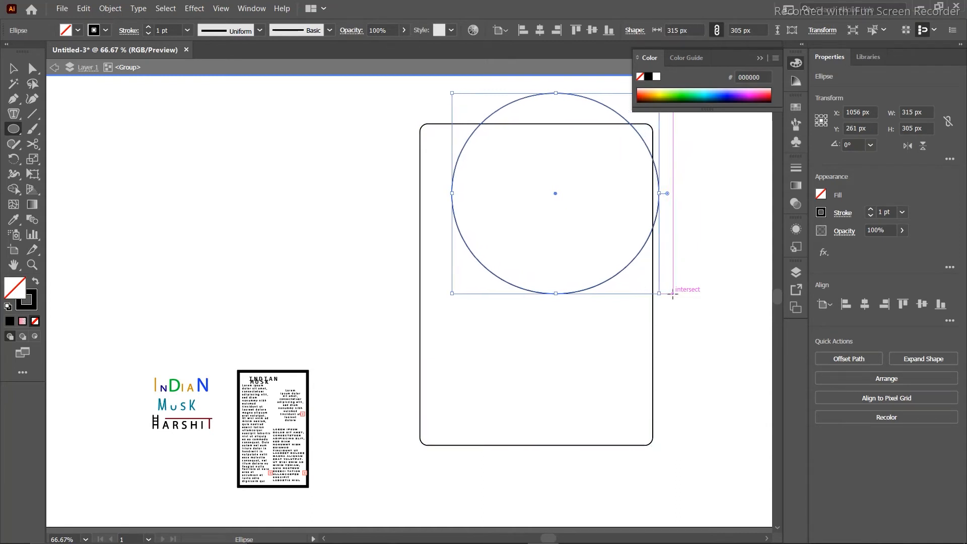
key("Left")
key("Left")
key("Left")
key("Left")
key("Left")
key("Left")
key("Left")
key("Left")
key("Left")
key("Left")
key("Left")
key("Left")
key("Left")
key("Left")
key("Left")
key("Left")
key("Left")
key("Left")
key("Left")
key("Left")
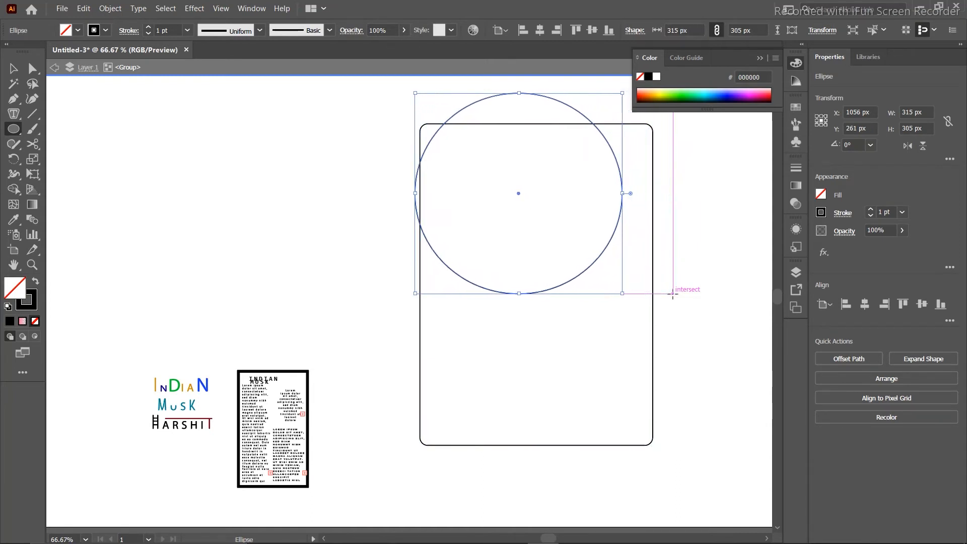
key("Left")
key("Left")
key("Left")
key("Left")
key("Left")
key("Left")
key("Left")
key("Left")
key("Left")
key("Left")
key("Left")
key("Left")
key("Left")
key("Left")
key("Left")
key("Left")
key("Left")
key("Left")
key("Left")
key("Left")
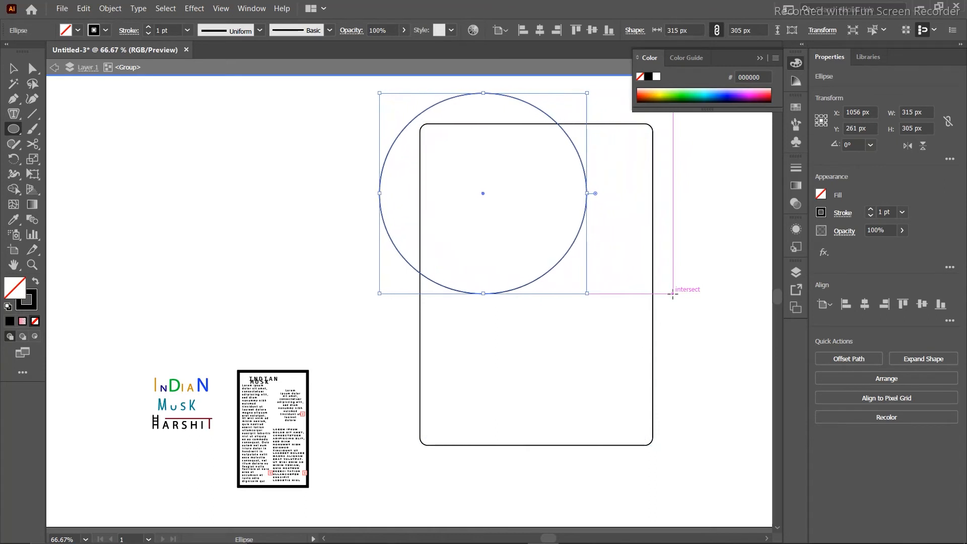
key("Up")
key("Up")
key("Up")
key("Up")
key("Up")
key("Up")
key("Up")
key("Up")
key("Up")
key("Up")
key("Up")
key("Up")
key("Up")
key("Up")
key("Up")
key("Up")
key("Up")
key("Up")
key("Up")
key("Up")
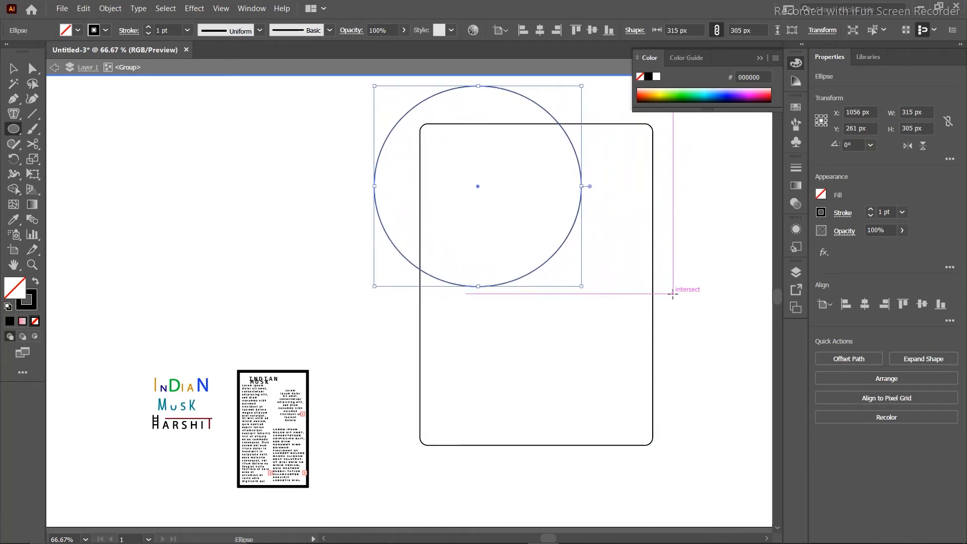
Draw a 325 × 186 px rectangle across the lower part, then select all three shapes.
left_click(14, 129)
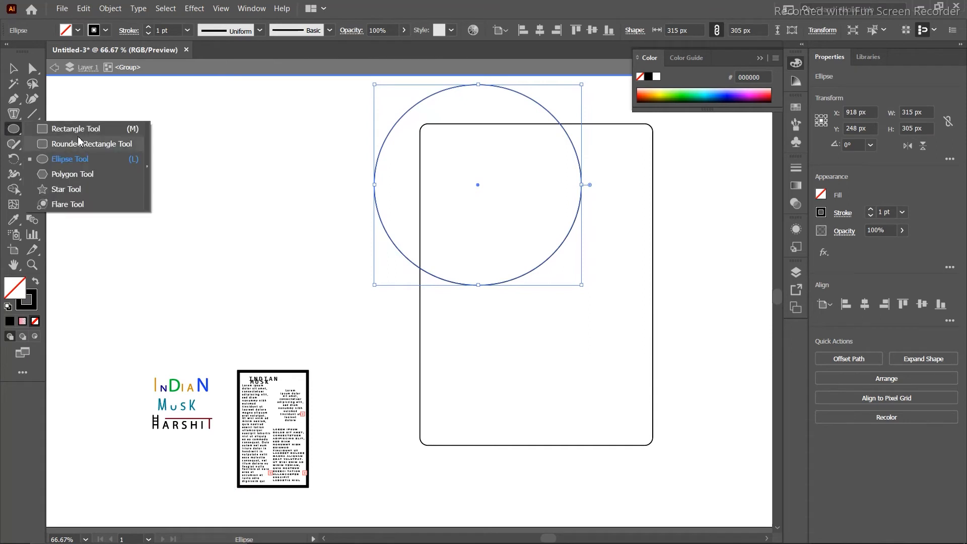
left_click(76, 133)
left_click_drag(429, 311, 643, 434)
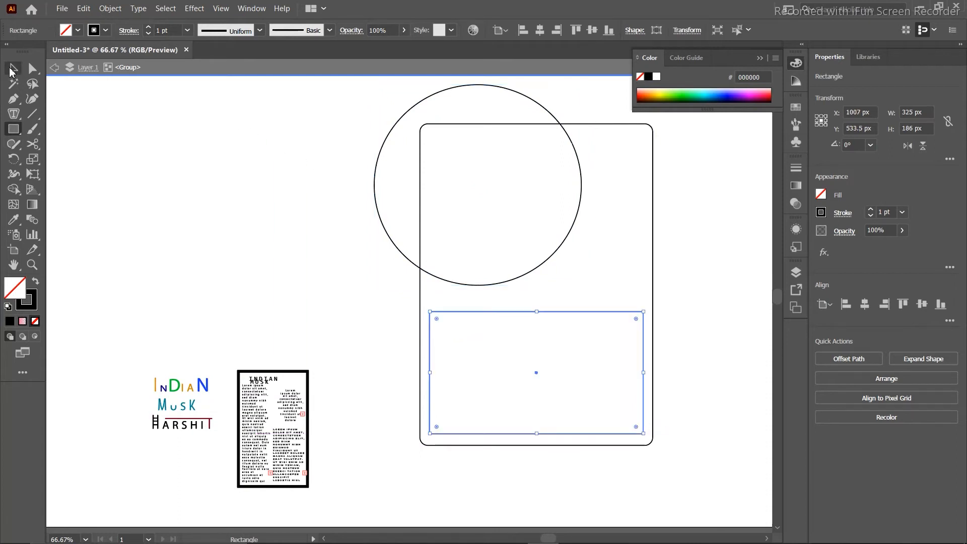
left_click(13, 74)
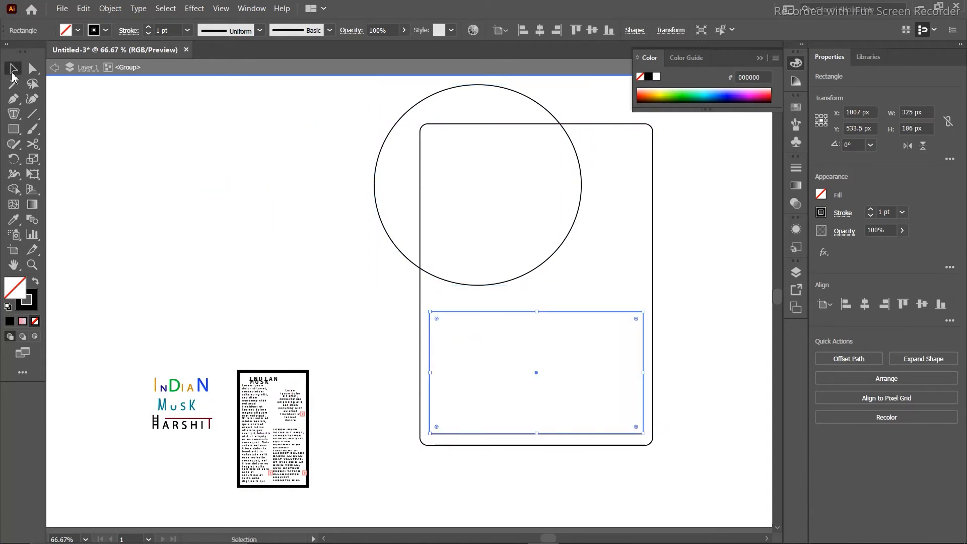
left_click_drag(368, 106, 591, 440)
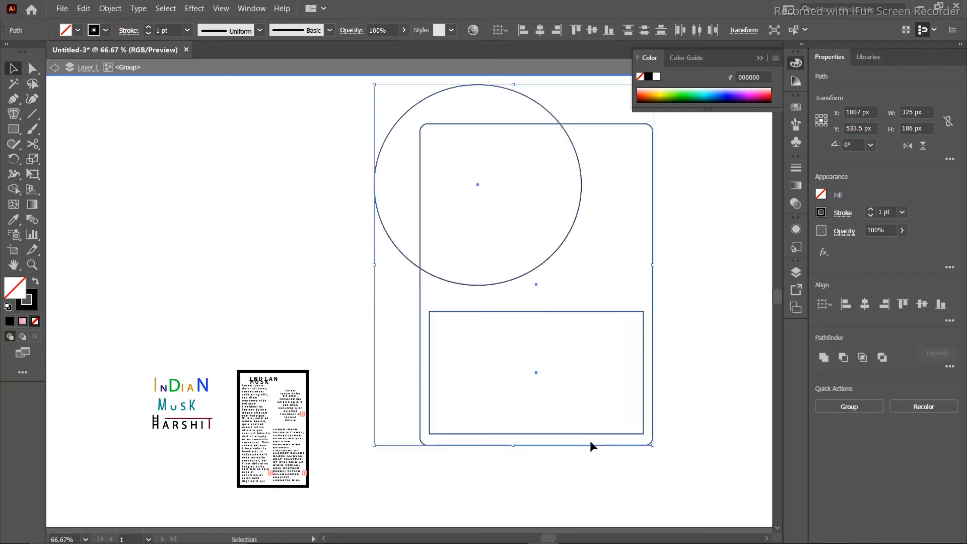
Trim the circle to the rounded rectangle with Shape Builder, then move the layout right and down.
left_click(13, 189)
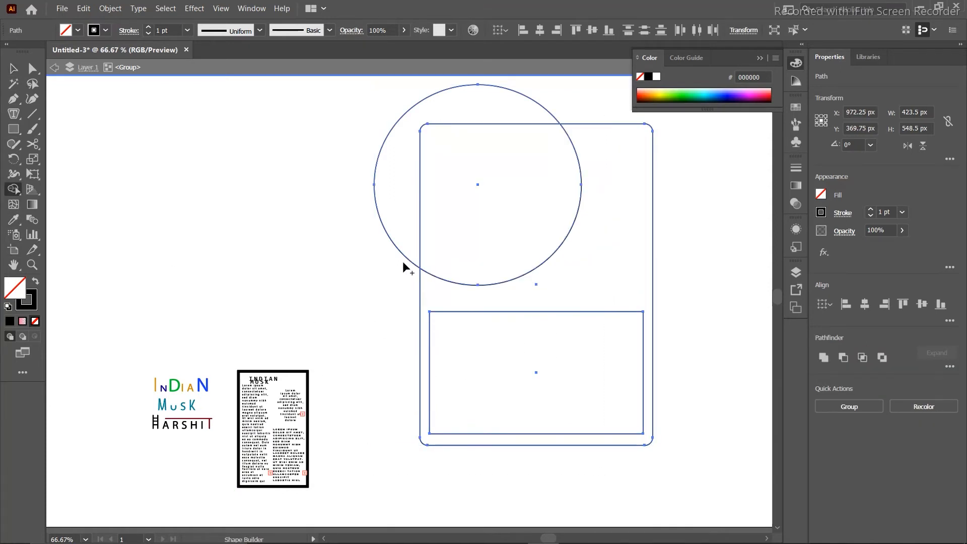
left_click(395, 218, "alt")
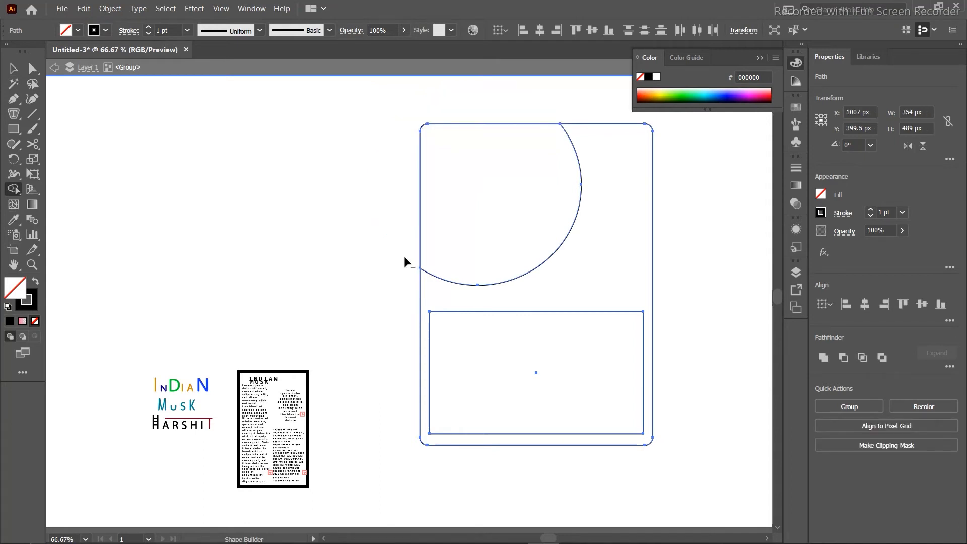
left_click(14, 69)
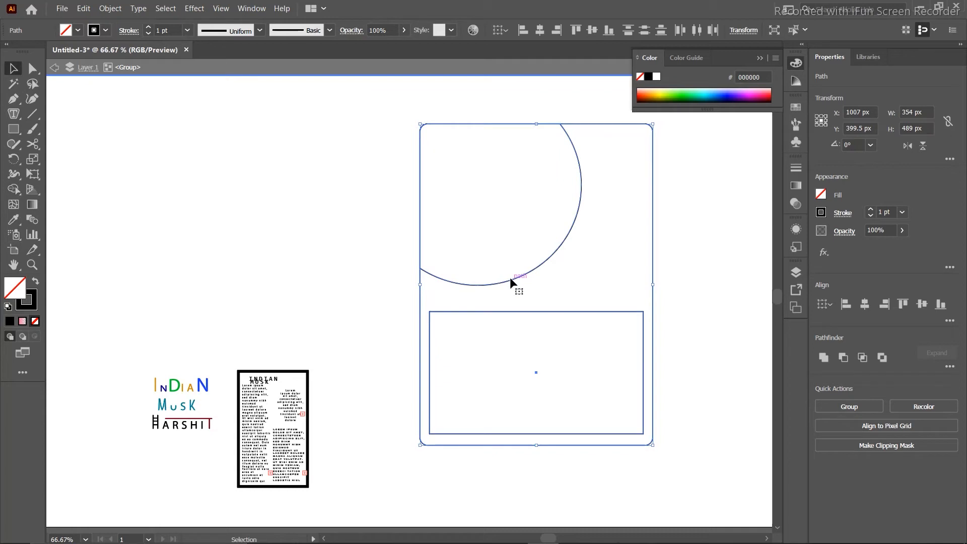
left_click_drag(511, 278, 369, 267)
left_click_drag(563, 300, 563, 301)
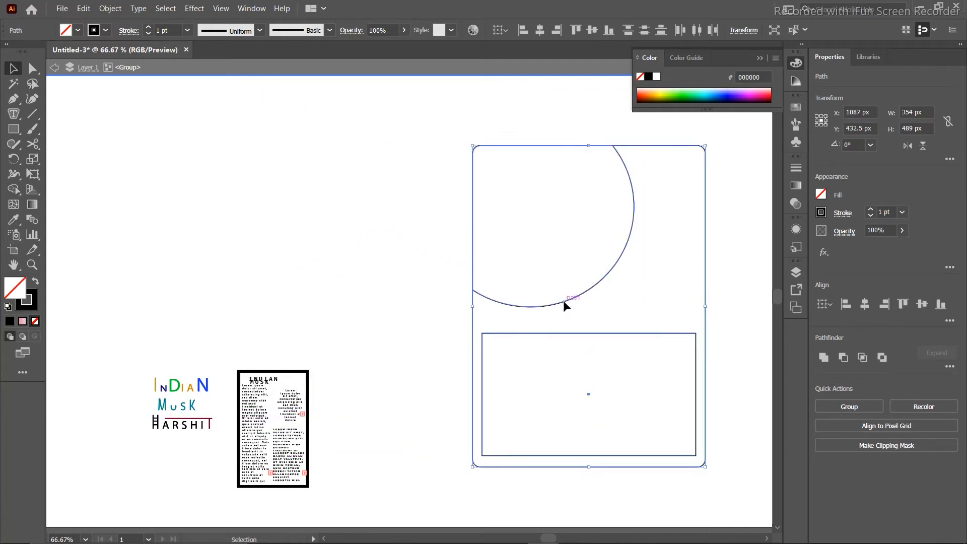
Select the trimmed circle shape, undoing an accidental small shift.
left_click(564, 303)
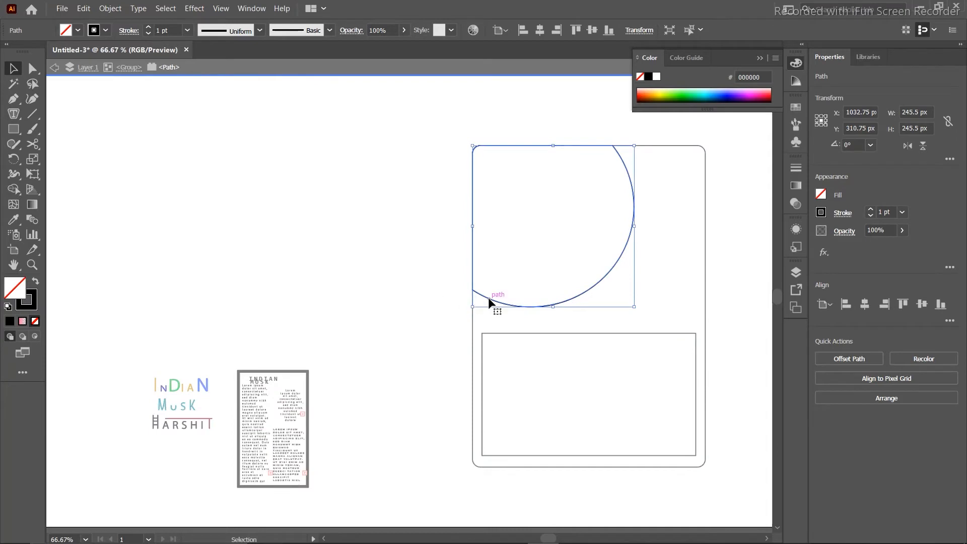
mouse_move(489, 301)
left_mouse_down()
mouse_move(362, 277)
mouse_move(481, 302)
left_mouse_up()
key("a")
key("v")
Fill the trimmed circle shape with Lorem ipsum area type.
left_click(14, 113)
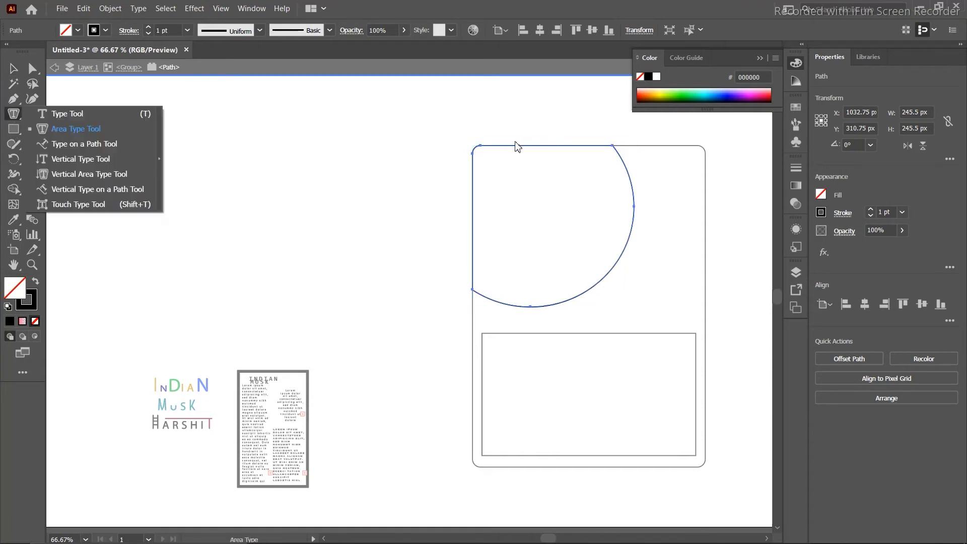
left_click(140, 158)
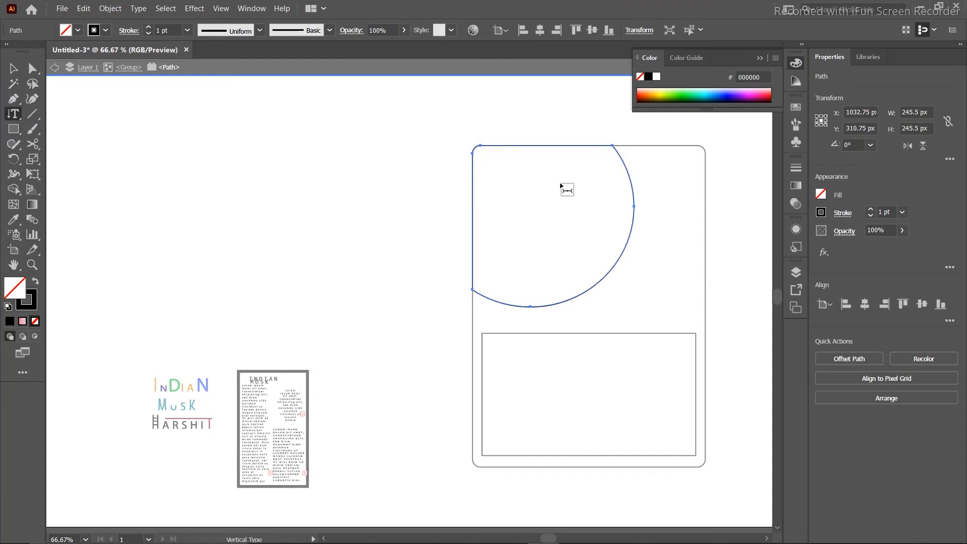
left_click(10, 116)
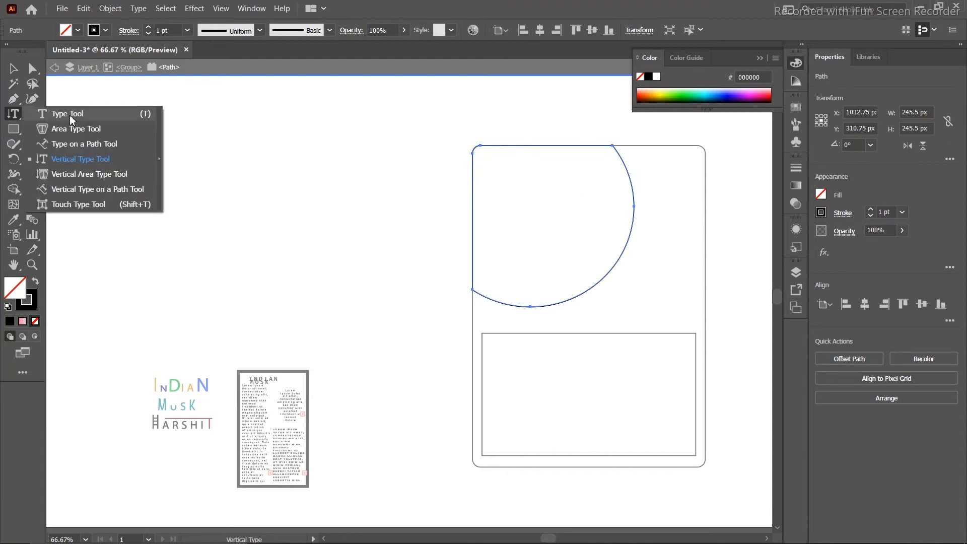
left_click(73, 124)
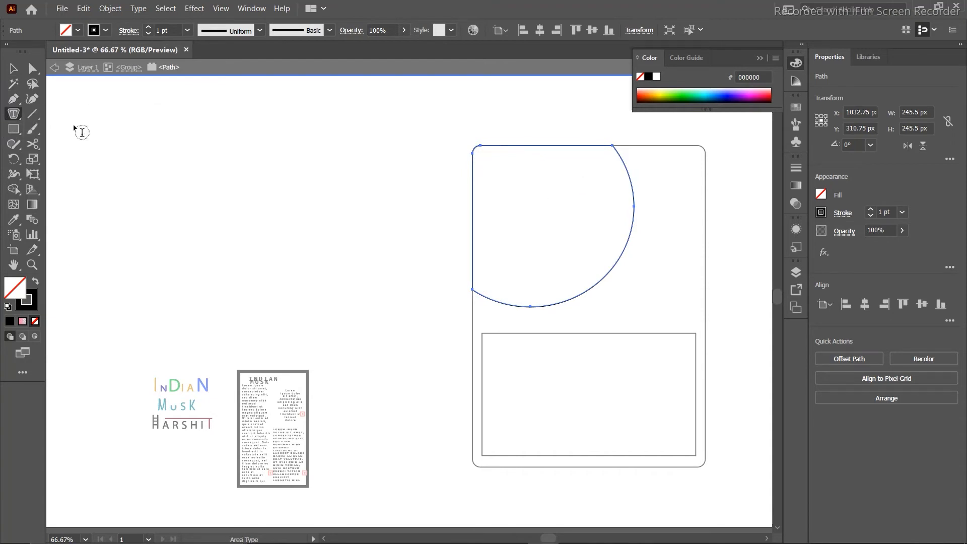
left_click(473, 165)
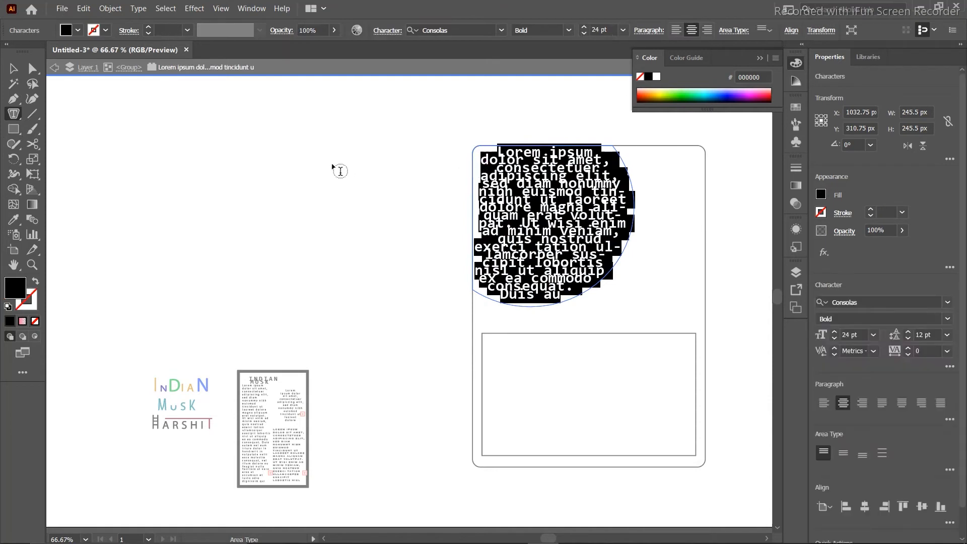
Deselect the text, leave isolation mode and select the whole artwork group.
left_click(13, 70)
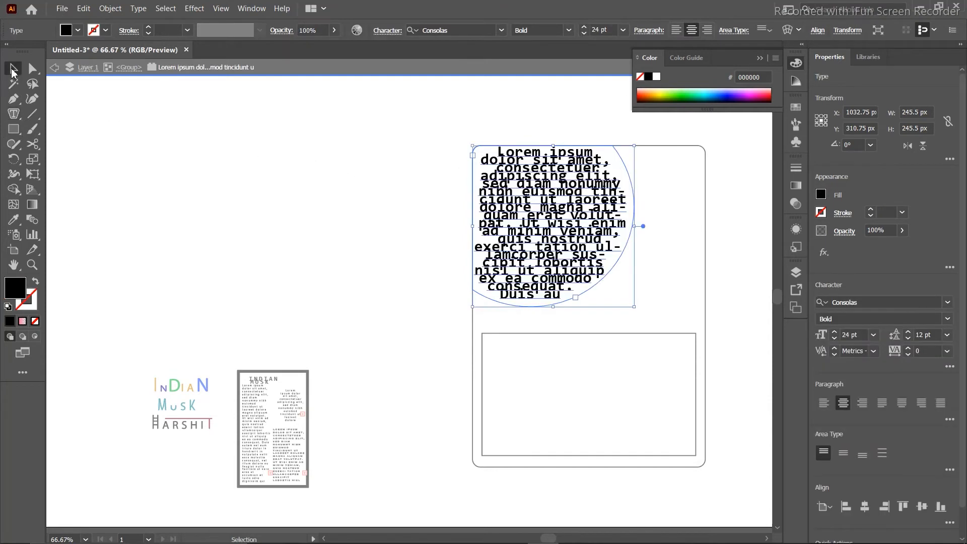
left_click(239, 155)
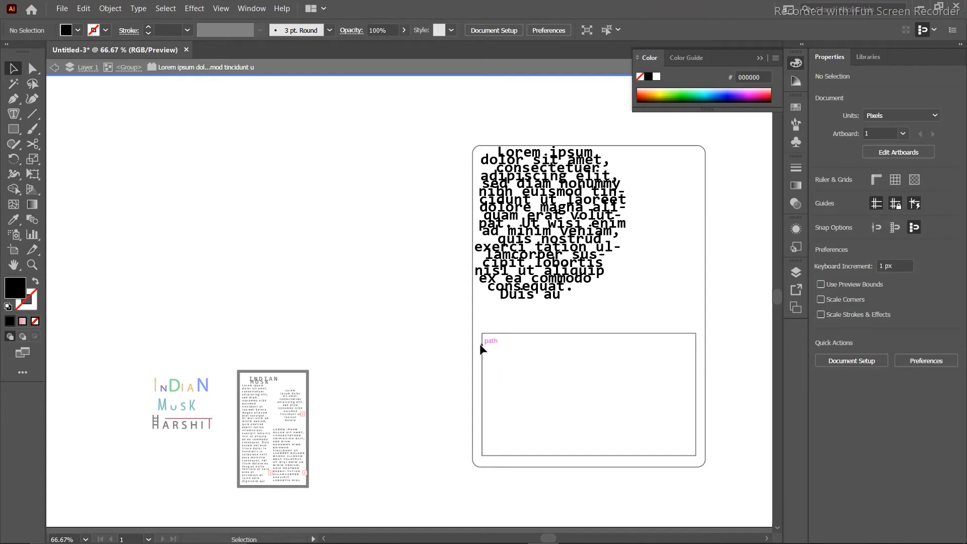
key("Escape")
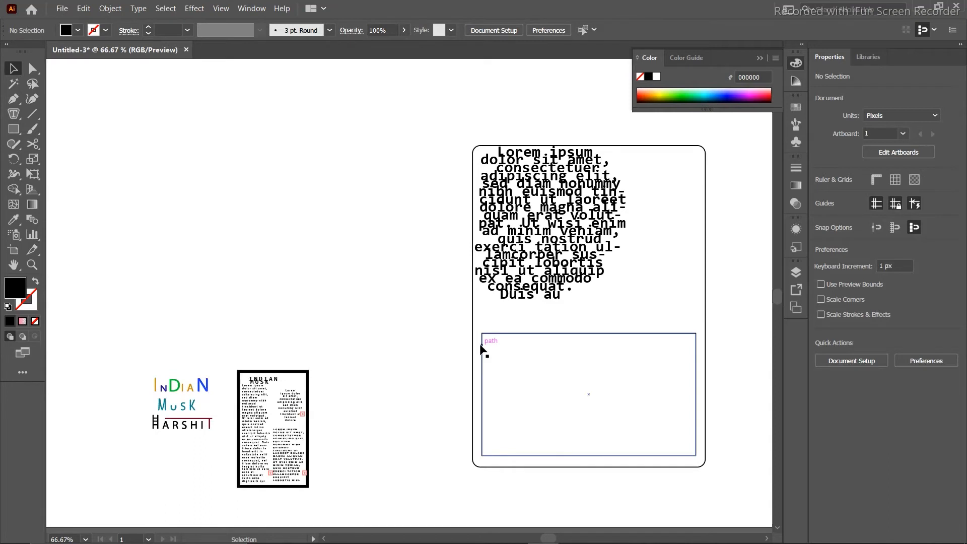
left_click(663, 336)
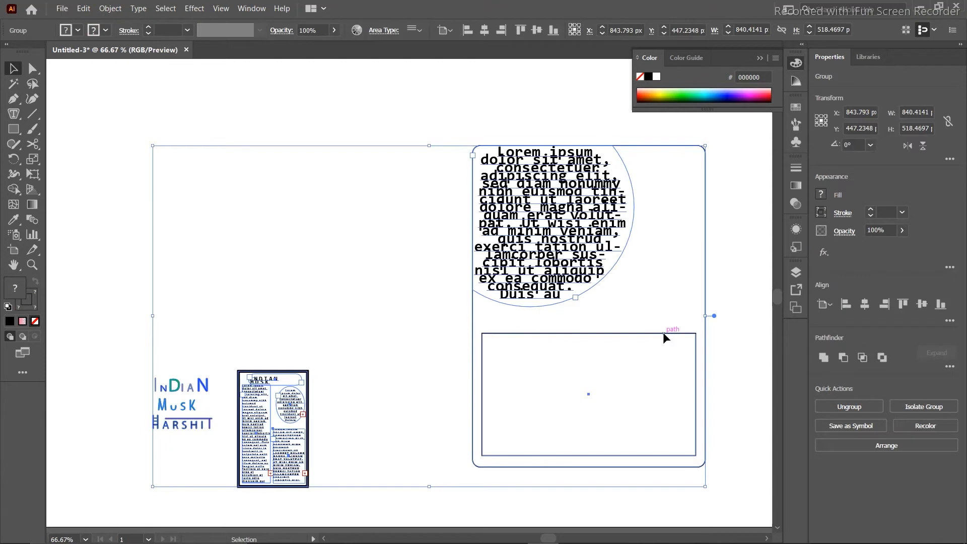
Fill the lower inner rectangle with Lorem ipsum area type at 18 pt, dismissing the alert.
double_click(664, 335)
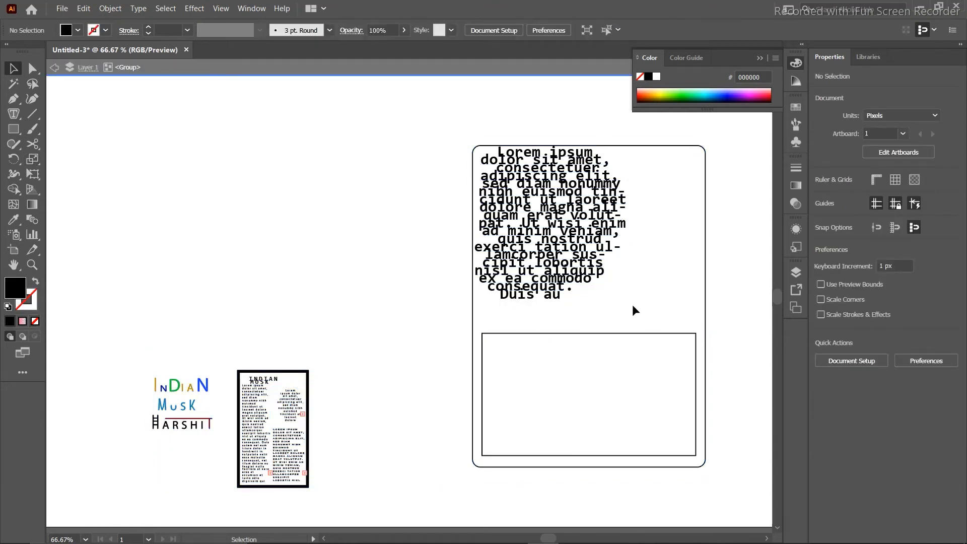
left_click_drag(725, 314, 660, 374)
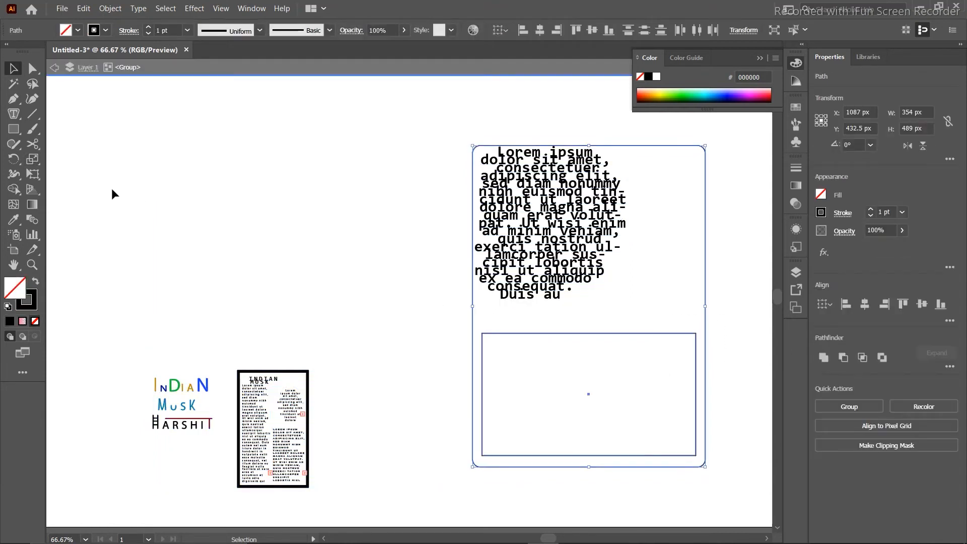
left_click(14, 113)
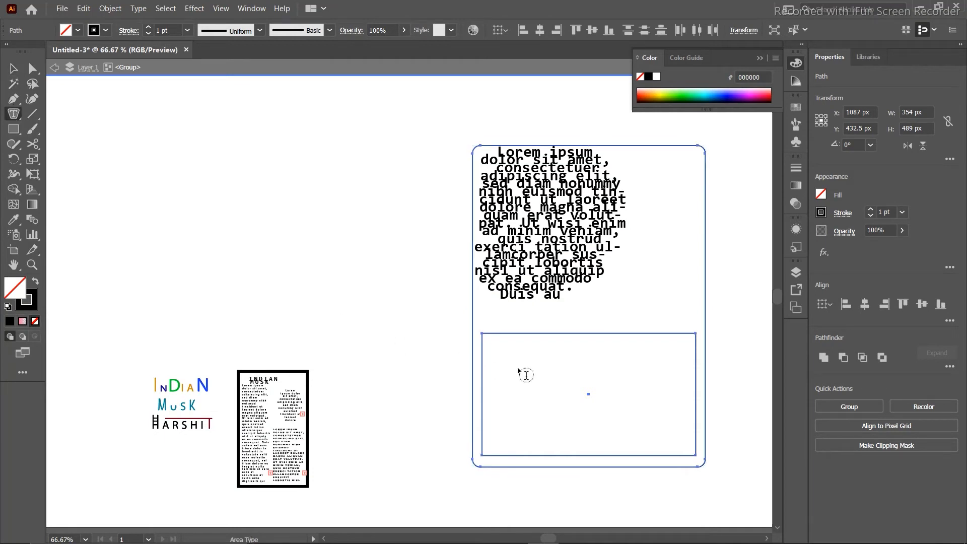
left_click(483, 355)
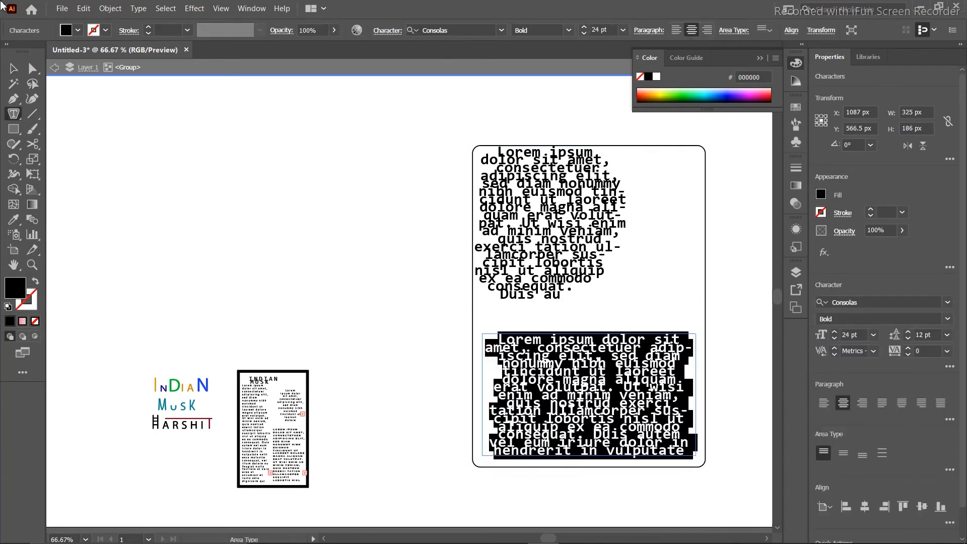
left_click(875, 336)
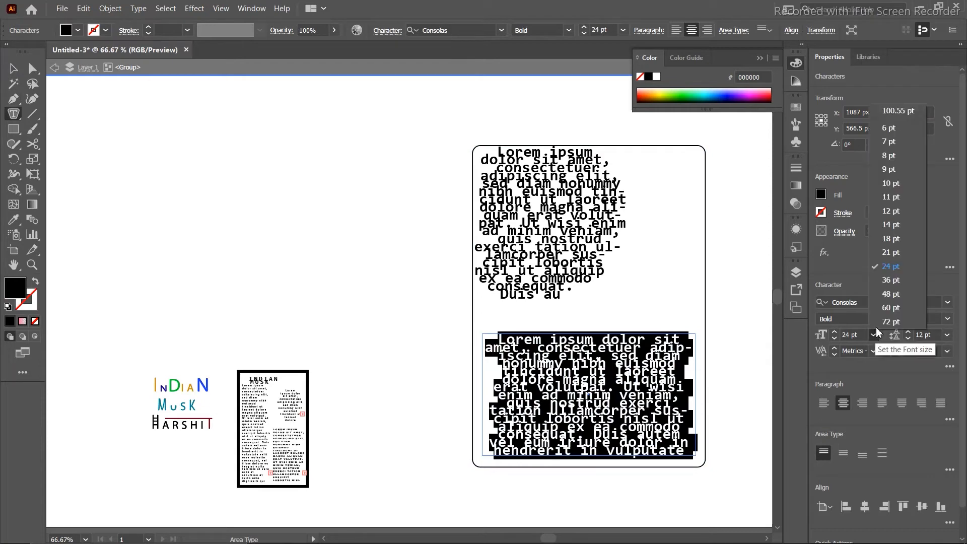
left_click(885, 237)
left_click(375, 289)
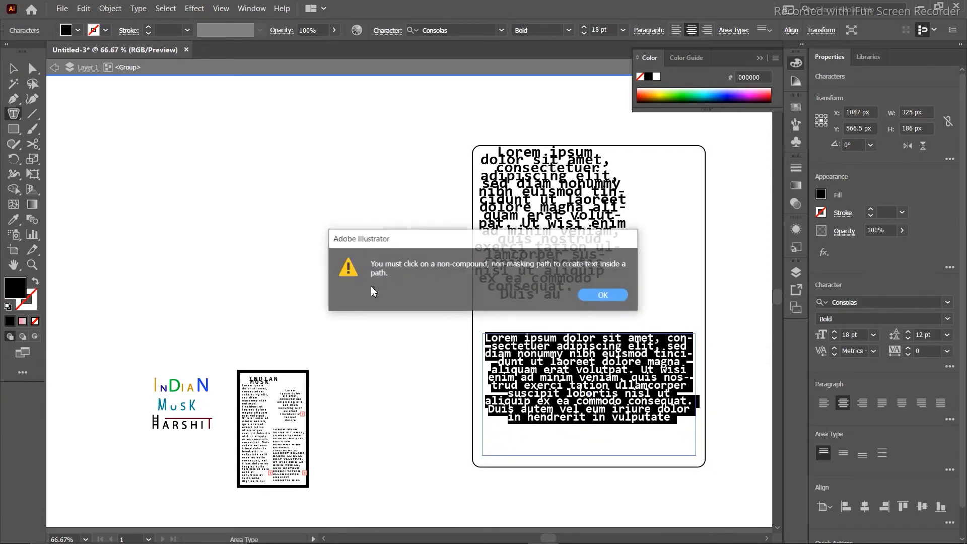
left_click(599, 295)
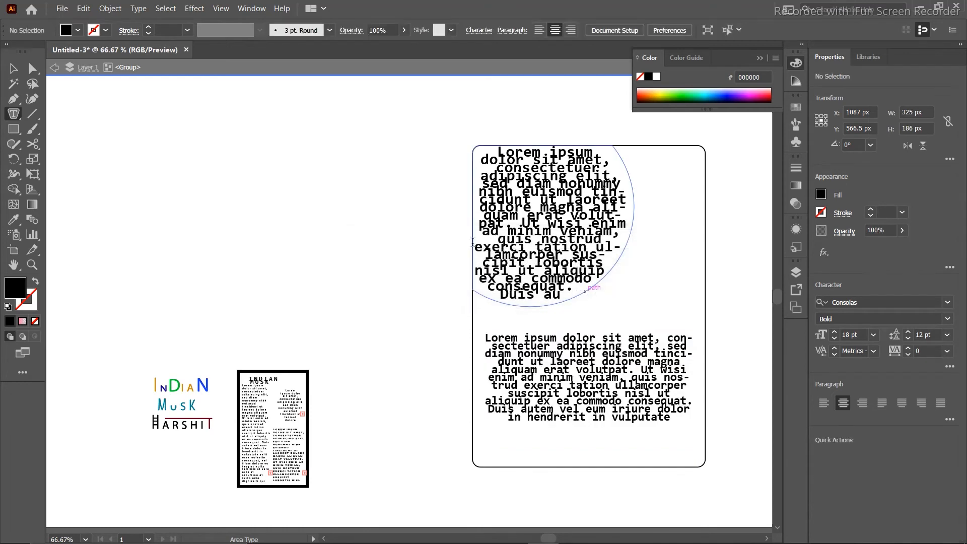
left_click(10, 66)
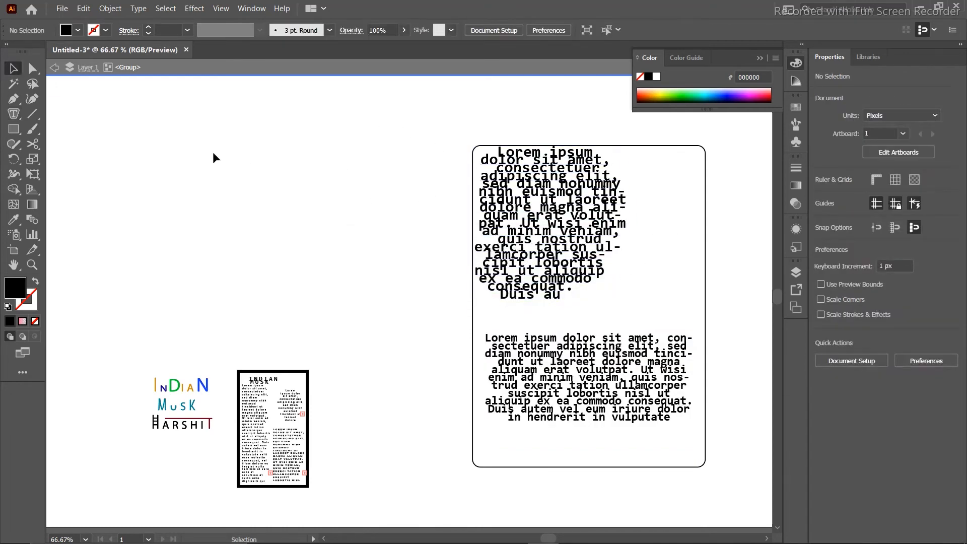
From Swatches, fill the rounded rectangle orange and colour the circular text blue.
left_click(795, 107)
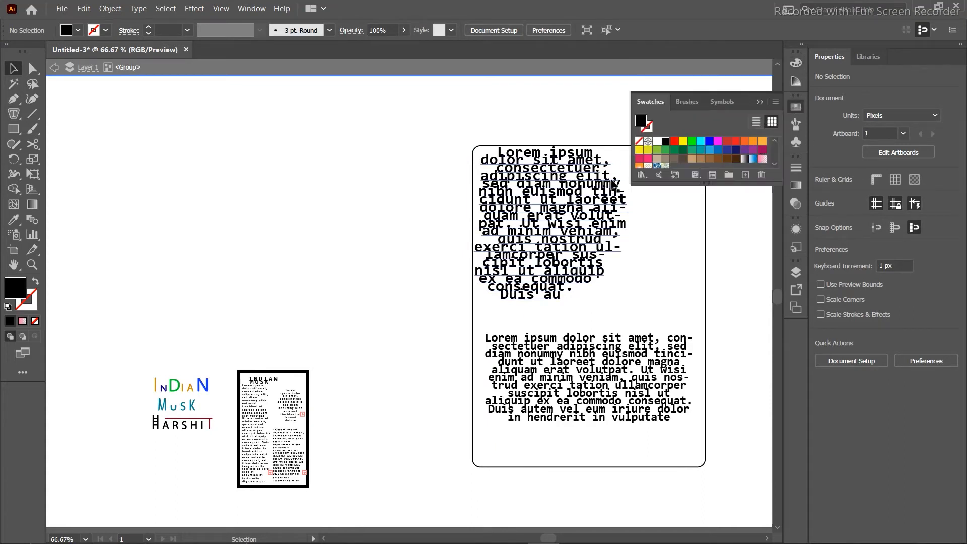
left_click(607, 152)
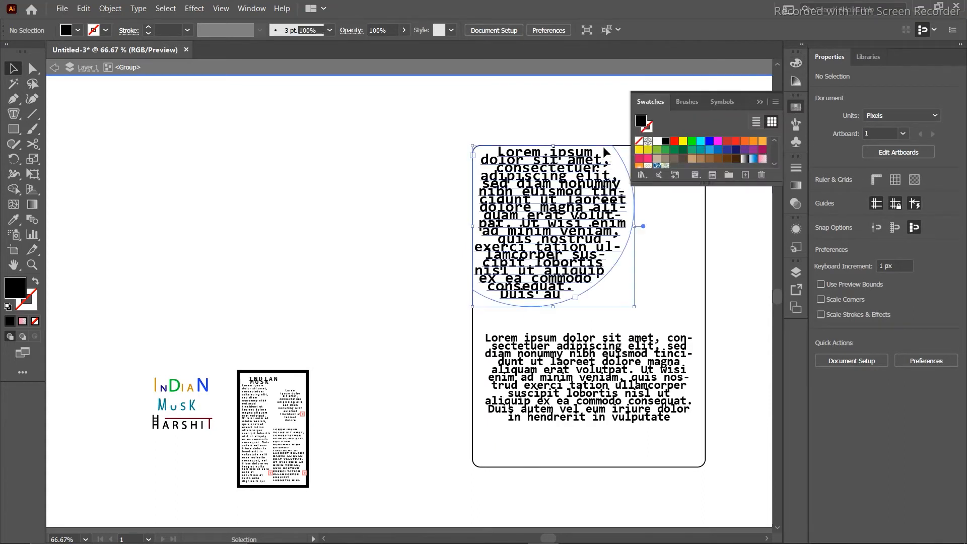
left_click(762, 142)
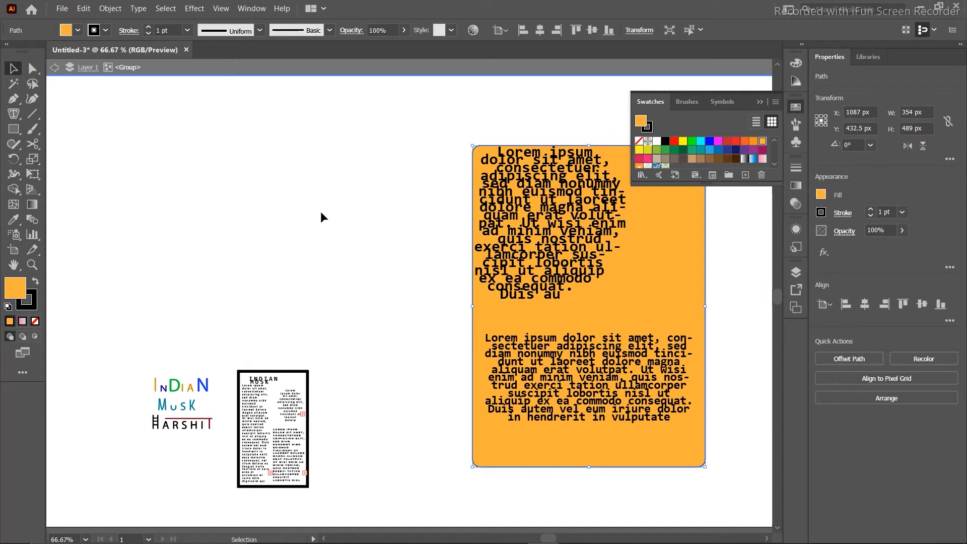
left_click(519, 249)
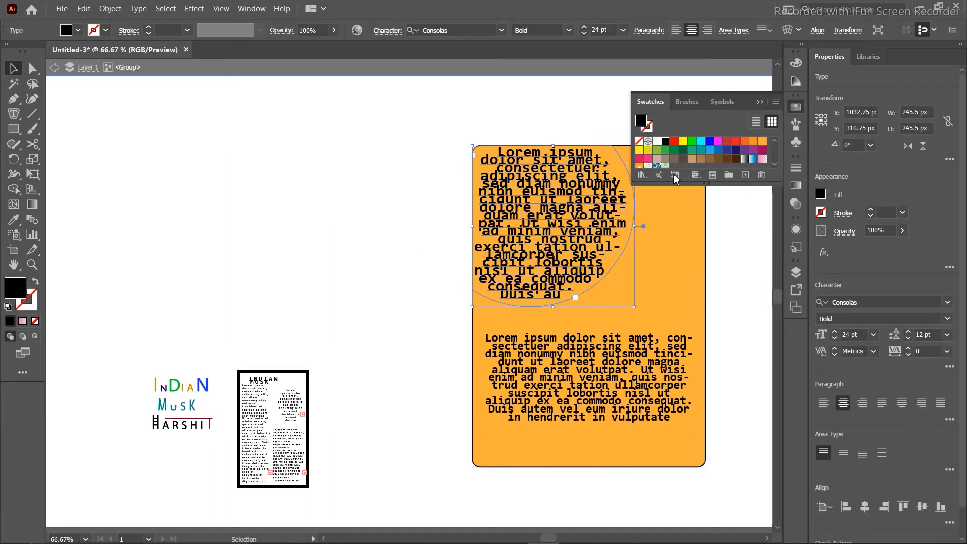
left_click(710, 143)
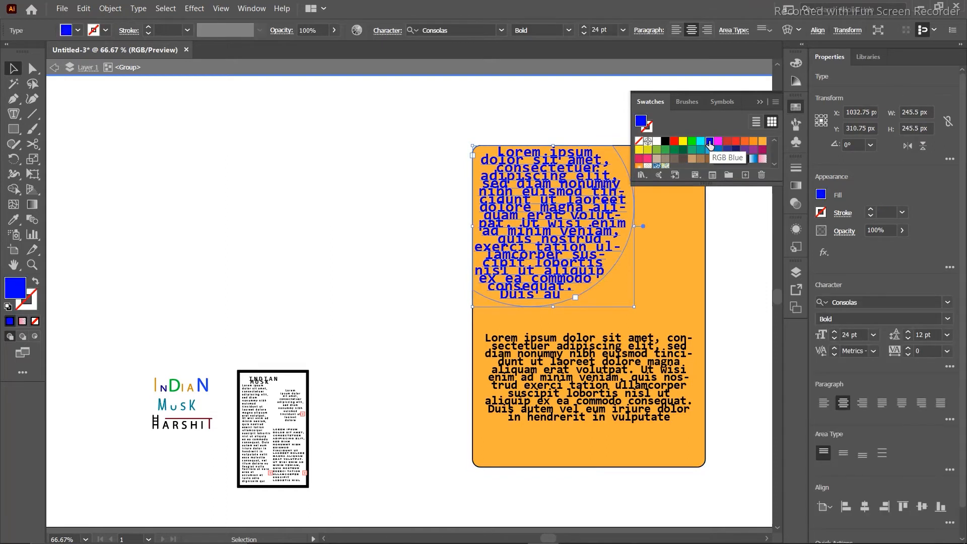
left_click(292, 143)
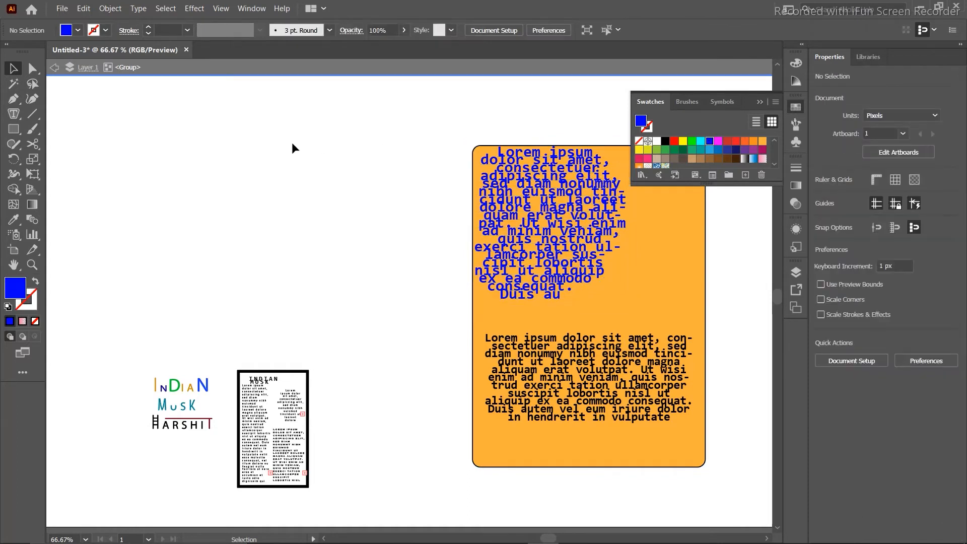
Apply the blue gradient swatch to the lower text block and the rectangle.
left_click(627, 308)
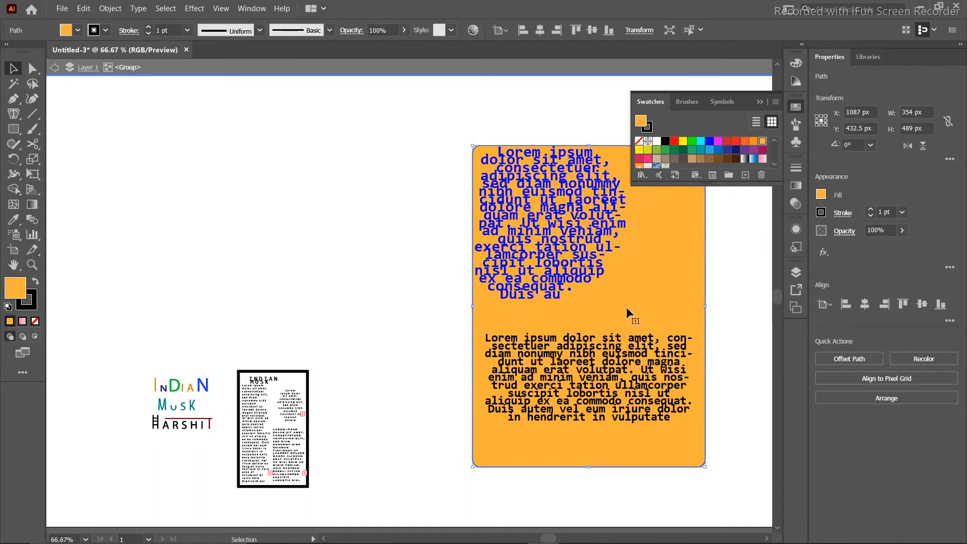
left_click(619, 369)
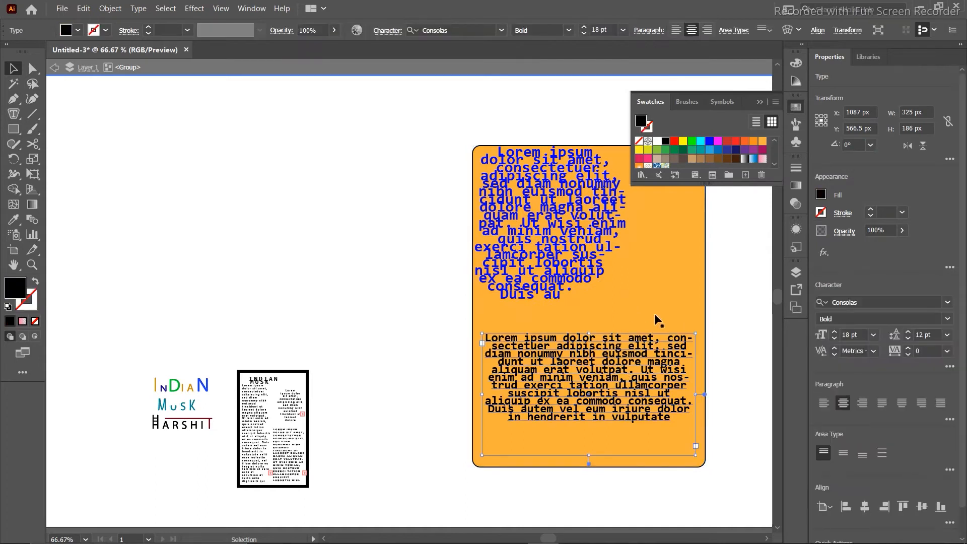
left_click(753, 158)
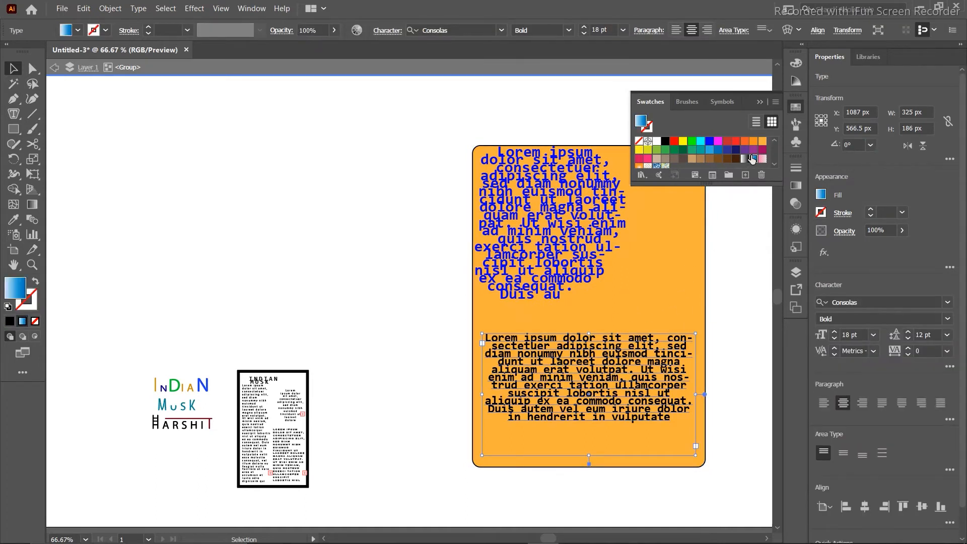
left_click(684, 235)
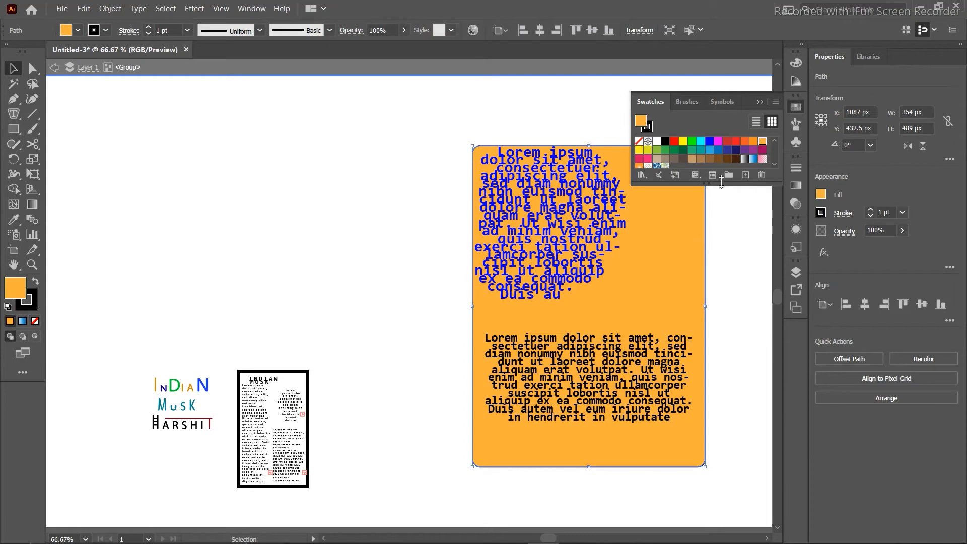
left_click(754, 159)
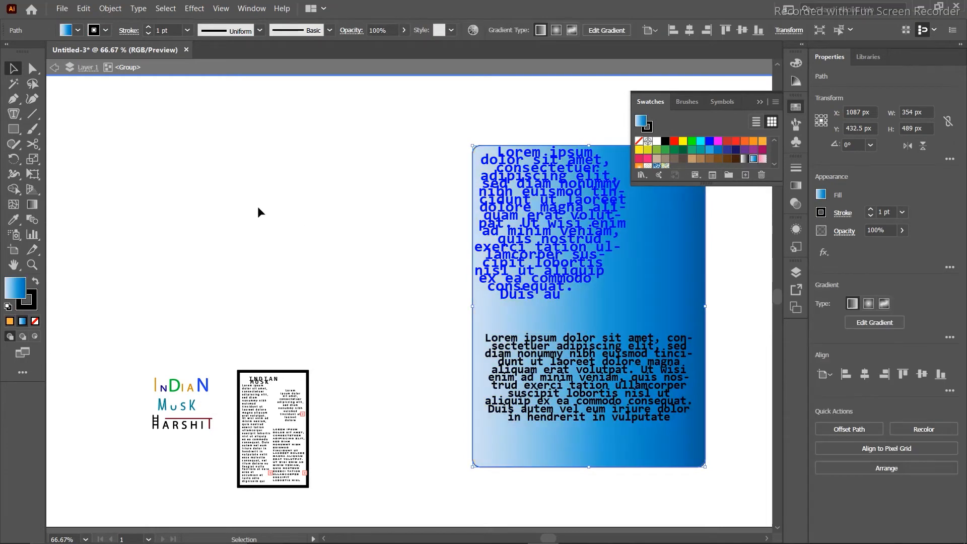
left_click(258, 208)
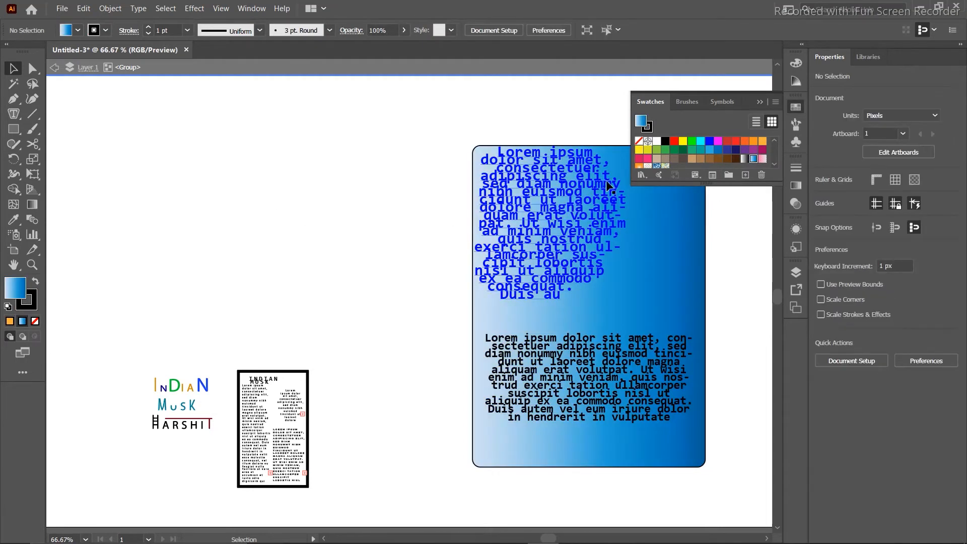
Colour the circular text yellow, then delete the rectangle and both text blocks.
left_click(683, 141)
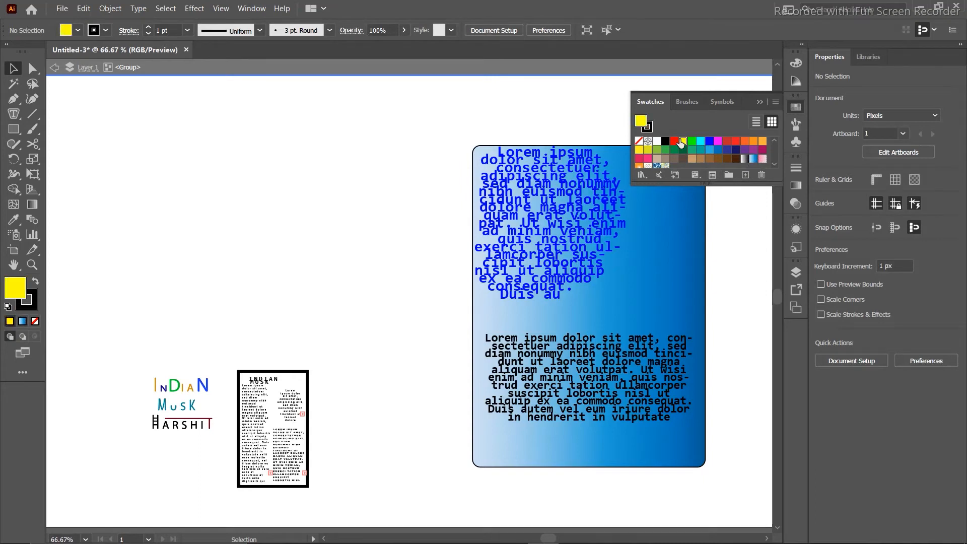
left_click(618, 260)
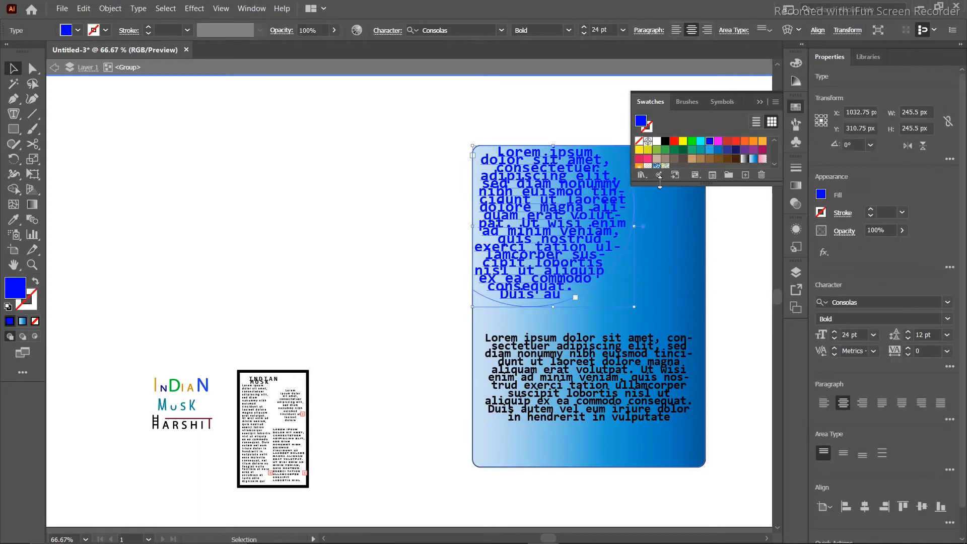
left_click(682, 143)
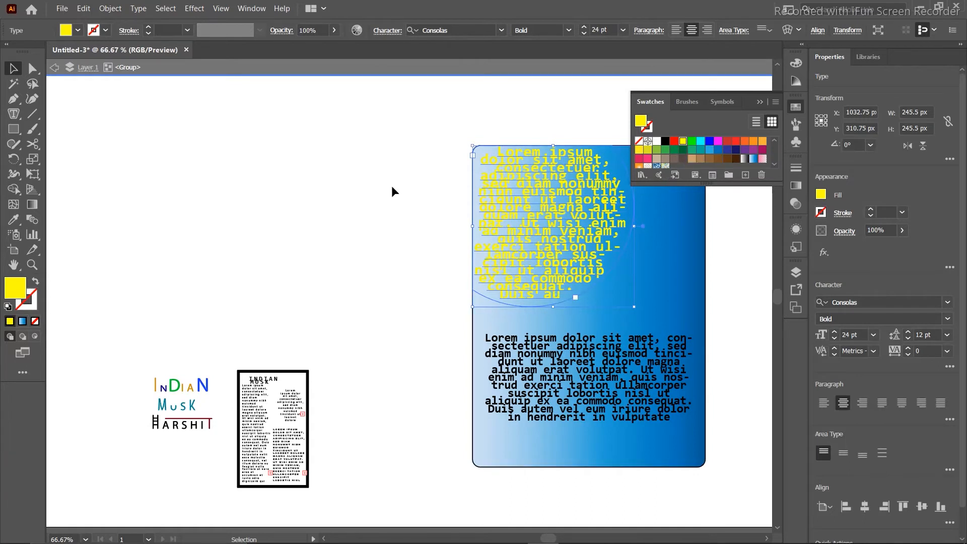
left_click_drag(392, 185, 616, 400)
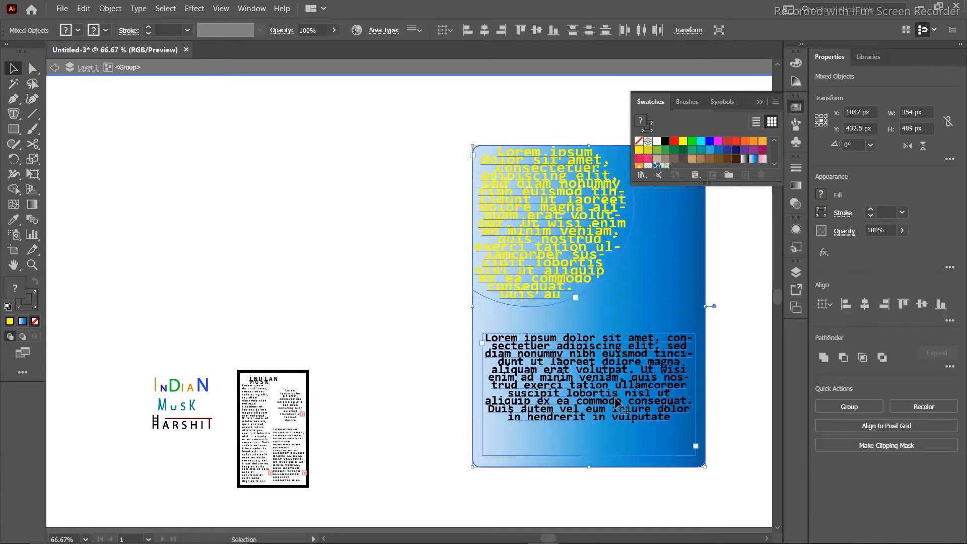
key("Delete")
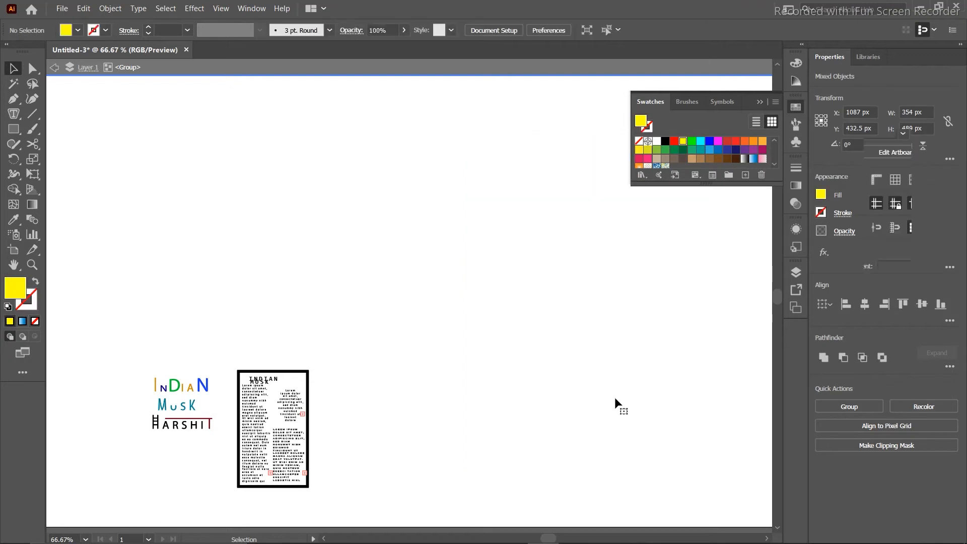
Draw a 439 px horizontal line across the upper artboard with the Line Segment tool.
left_click(14, 113)
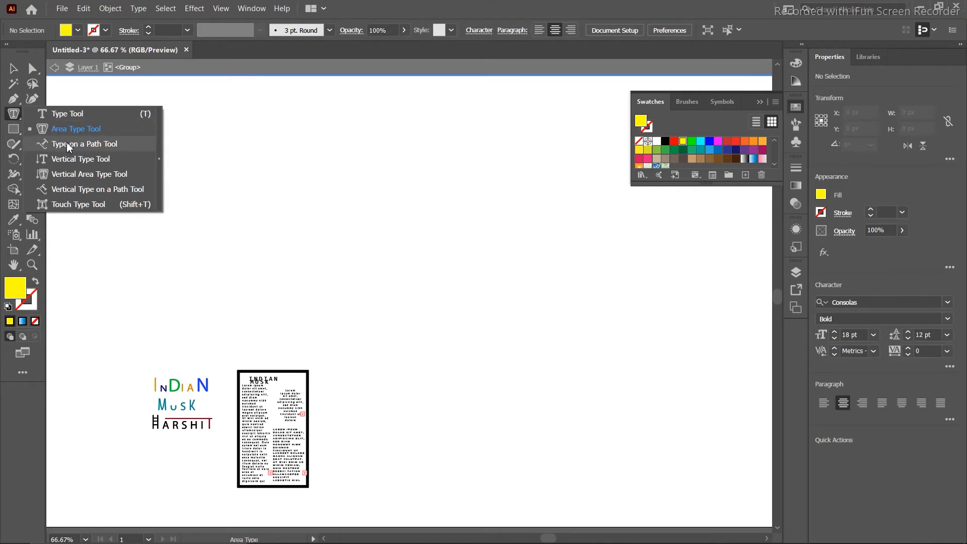
left_click(66, 144)
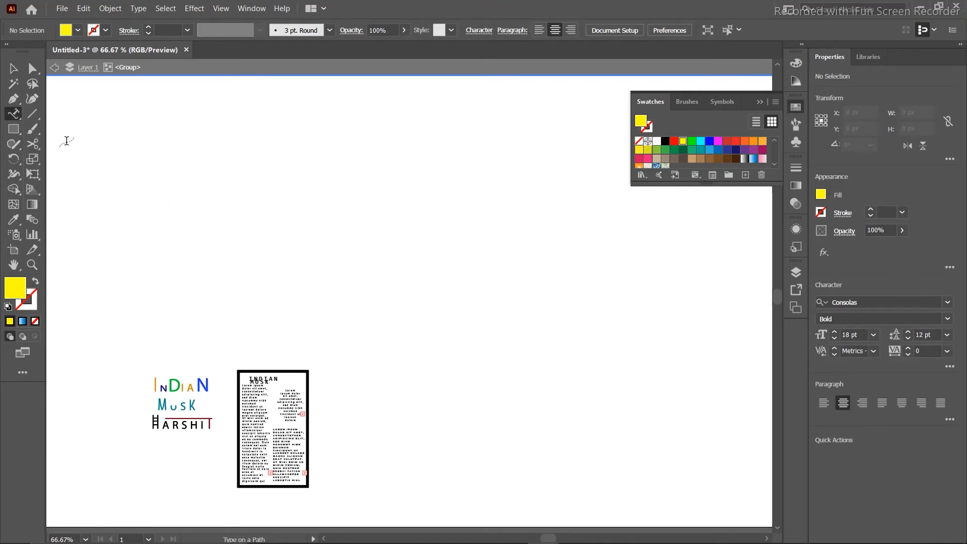
left_click(33, 114)
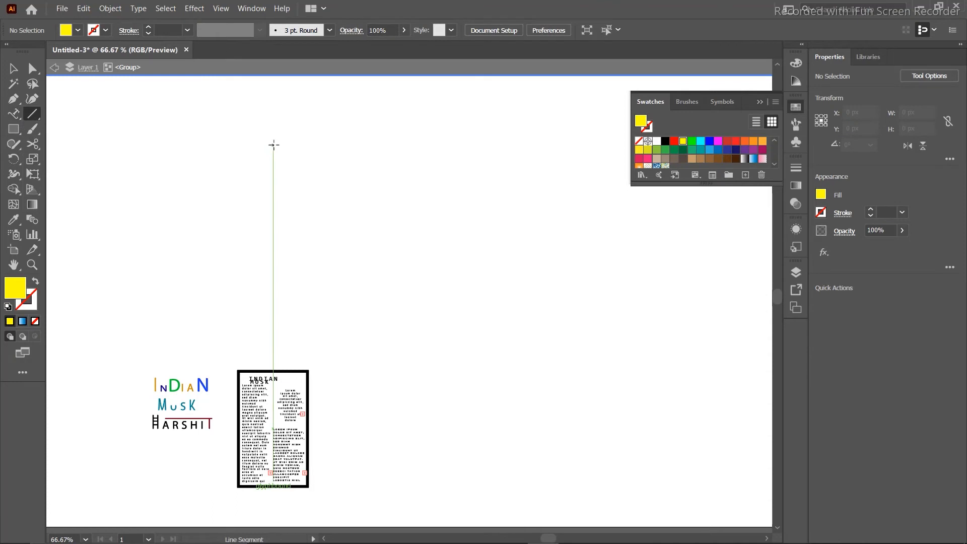
left_click(274, 145)
left_click(500, 294)
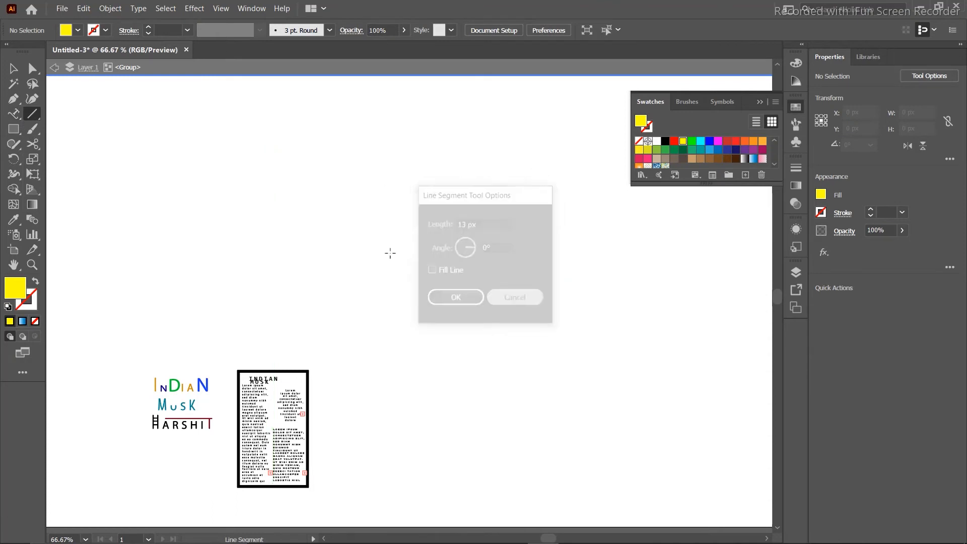
left_click_drag(238, 189, 528, 186)
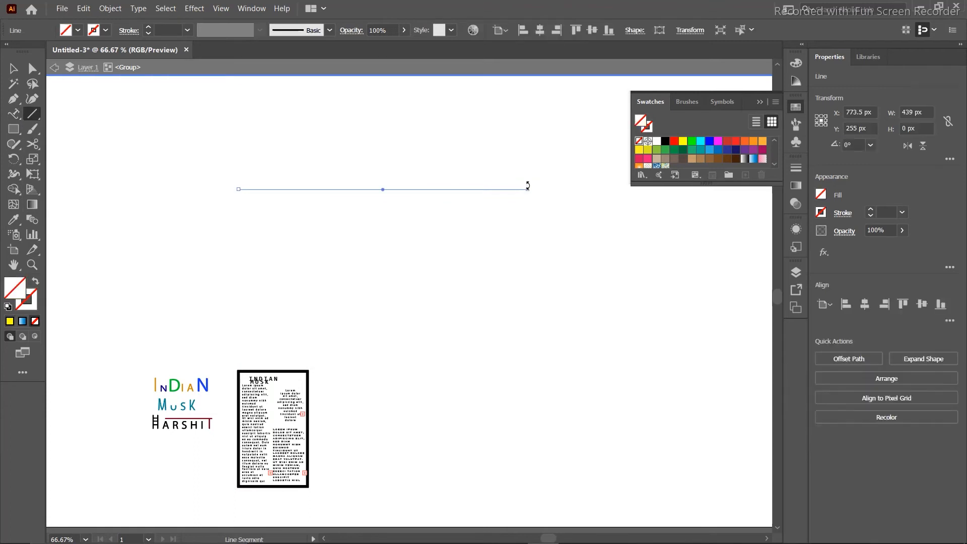
Type test characters along the line with Type on a Path, then delete them all.
left_click(14, 115)
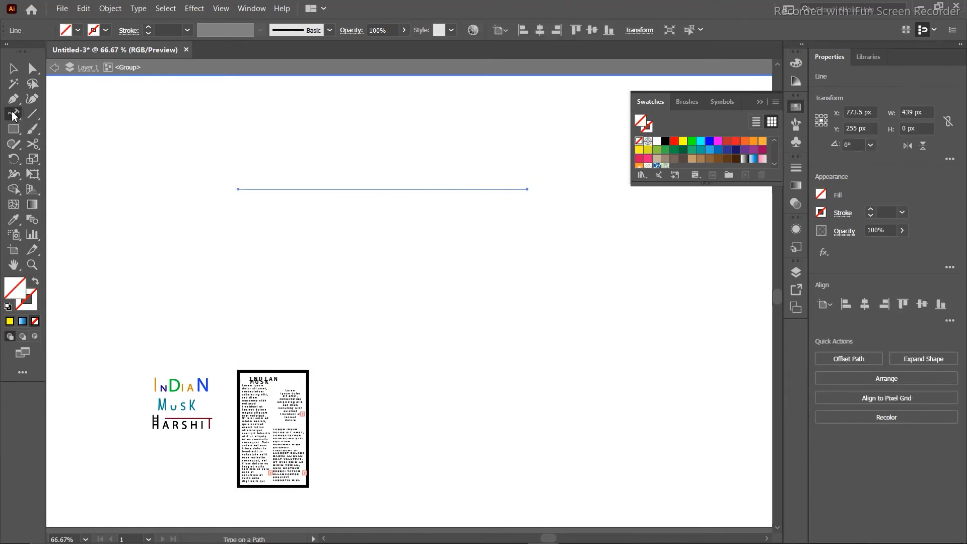
left_click(249, 189)
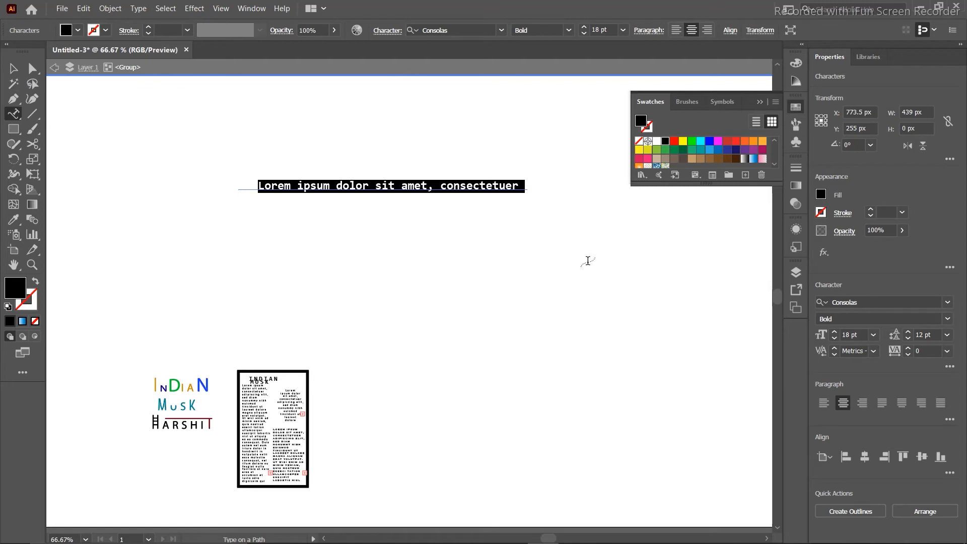
type("fhghggcg")
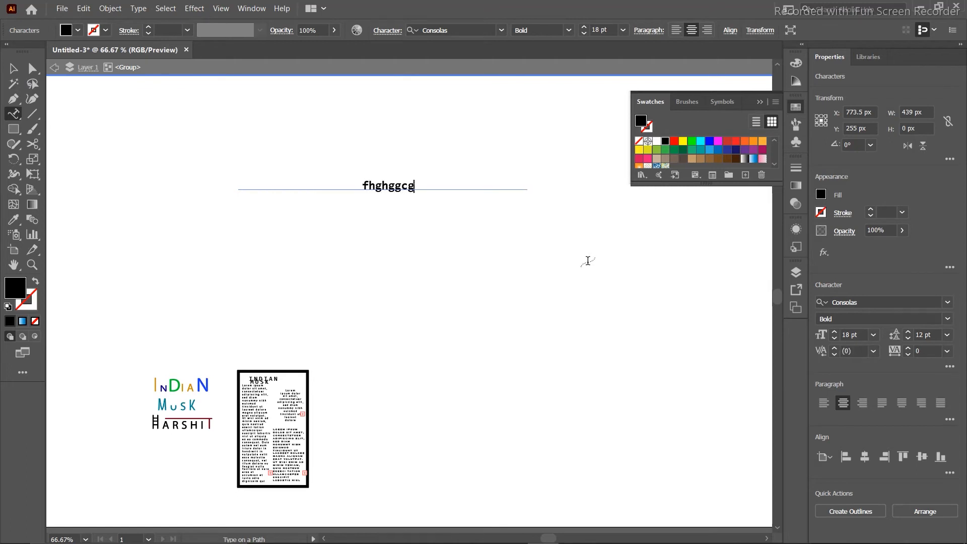
type("hghghcccccccccccccjfg")
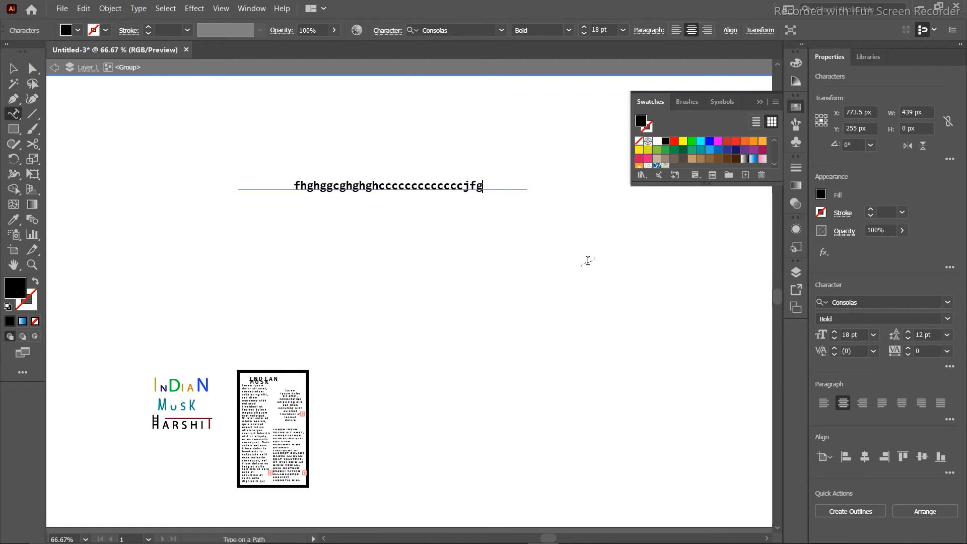
type("gdhbgf,hghndg")
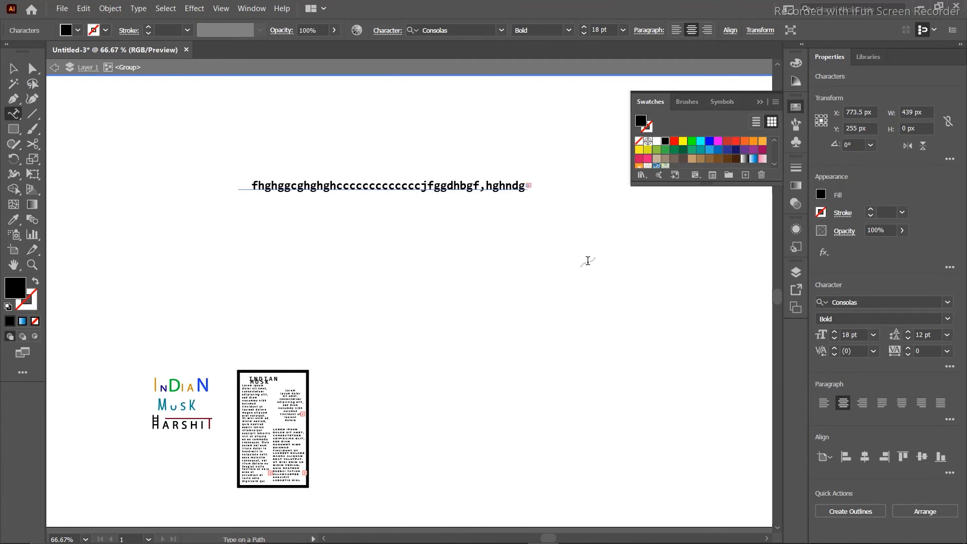
key("BackSpace")
key("BackSpace")
key("BackSpace")
key("BackSpace")
key("BackSpace")
key("BackSpace")
key("BackSpace")
key("BackSpace")
key("BackSpace")
key("BackSpace")
key("BackSpace")
key("BackSpace")
key("BackSpace")
key("BackSpace")
key("BackSpace")
key("BackSpace")
key("BackSpace")
key("BackSpace")
key("BackSpace")
key("BackSpace")
key("BackSpace")
key("BackSpace")
key("BackSpace")
key("BackSpace")
key("BackSpace")
key("BackSpace")
key("BackSpace")
key("BackSpace")
key("BackSpace")
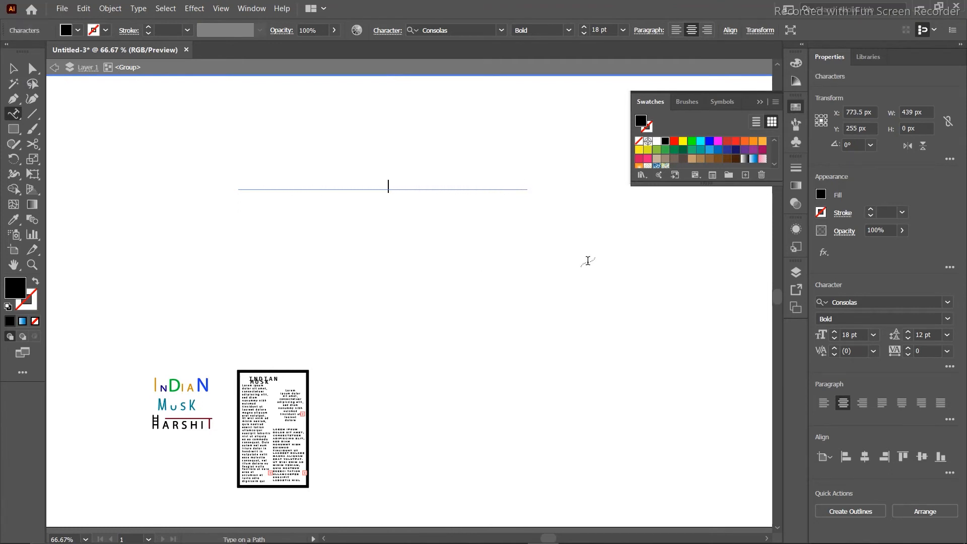
left_click(14, 115)
left_click(14, 115)
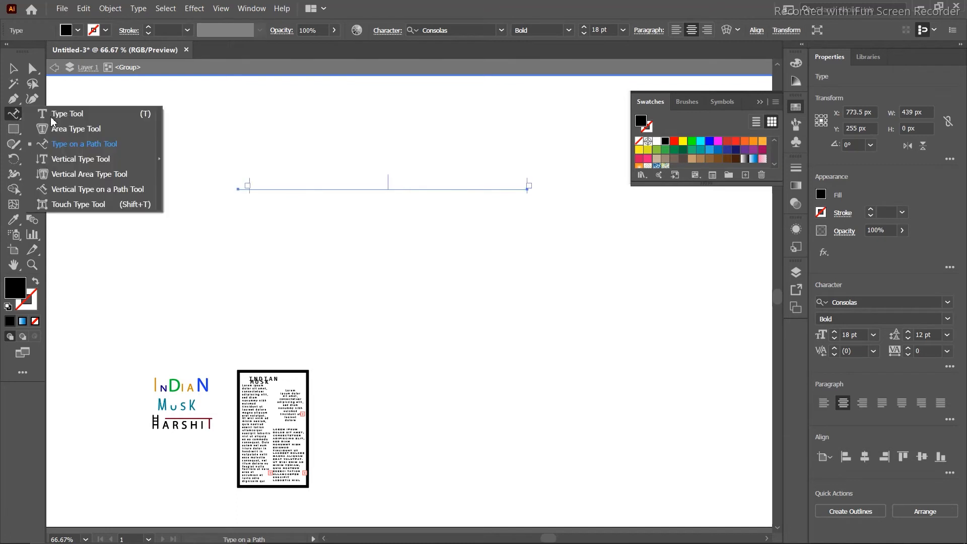
left_click(79, 146)
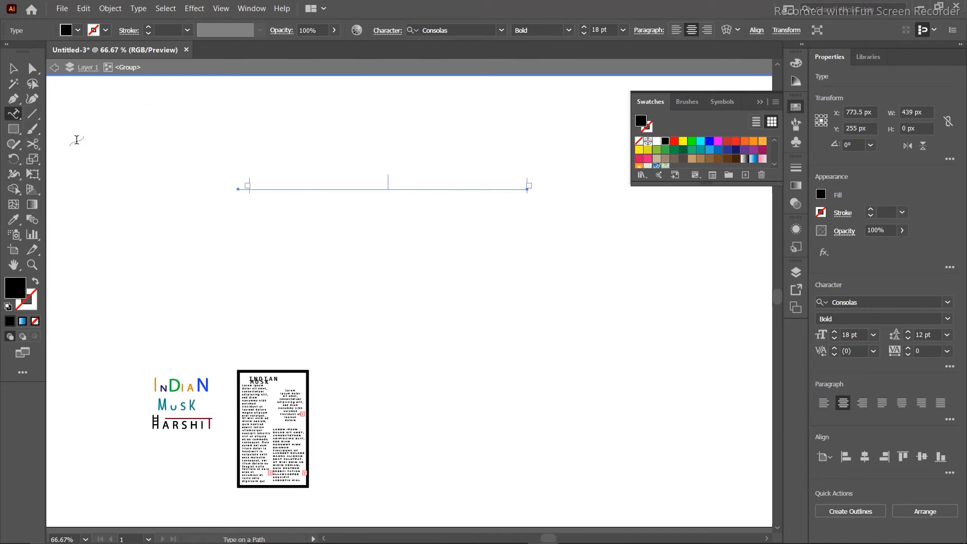
left_click(14, 68)
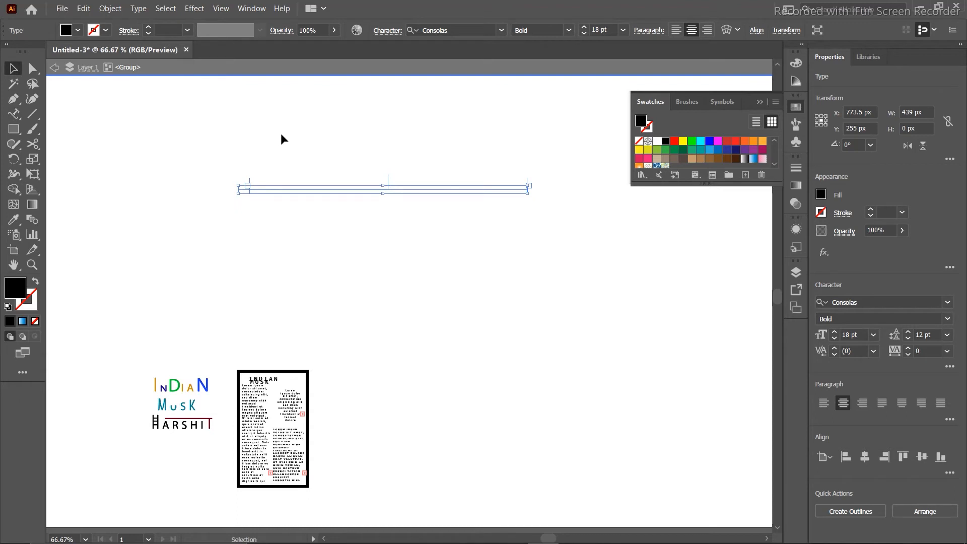
left_click(279, 132)
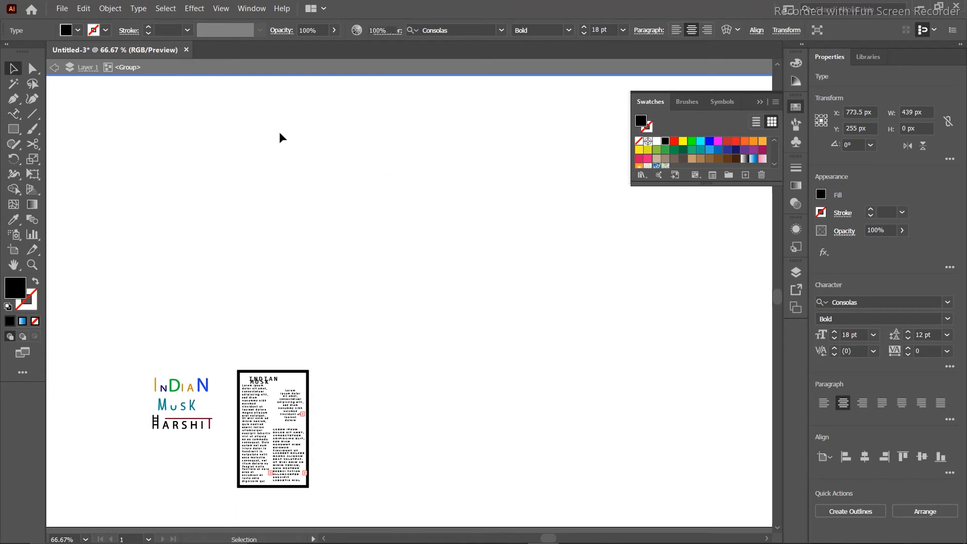
left_click(17, 116)
left_click(350, 216)
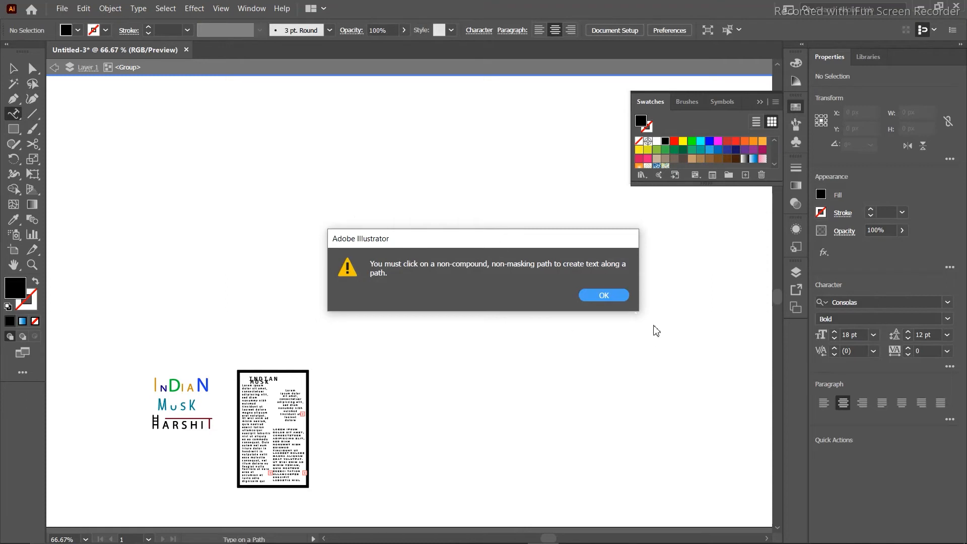
left_click(601, 296)
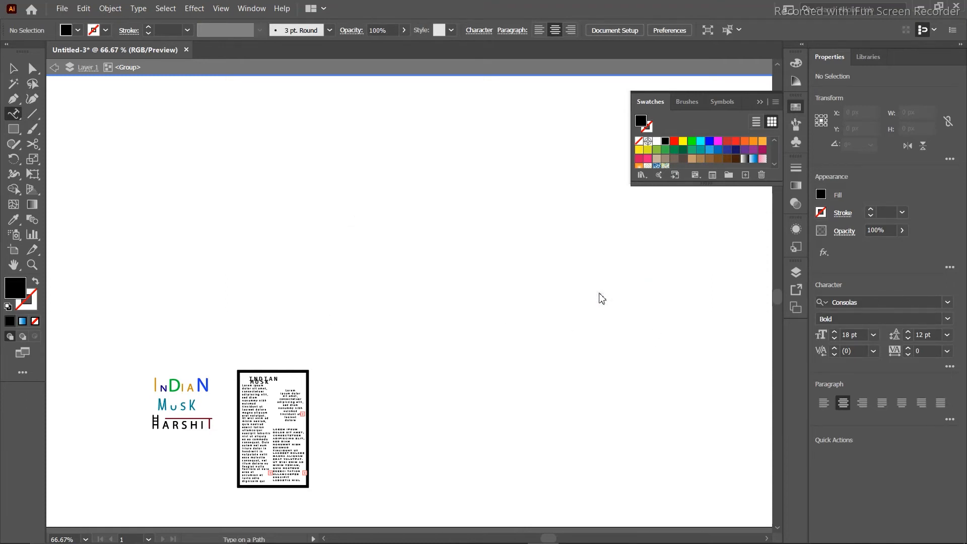
left_click(12, 123)
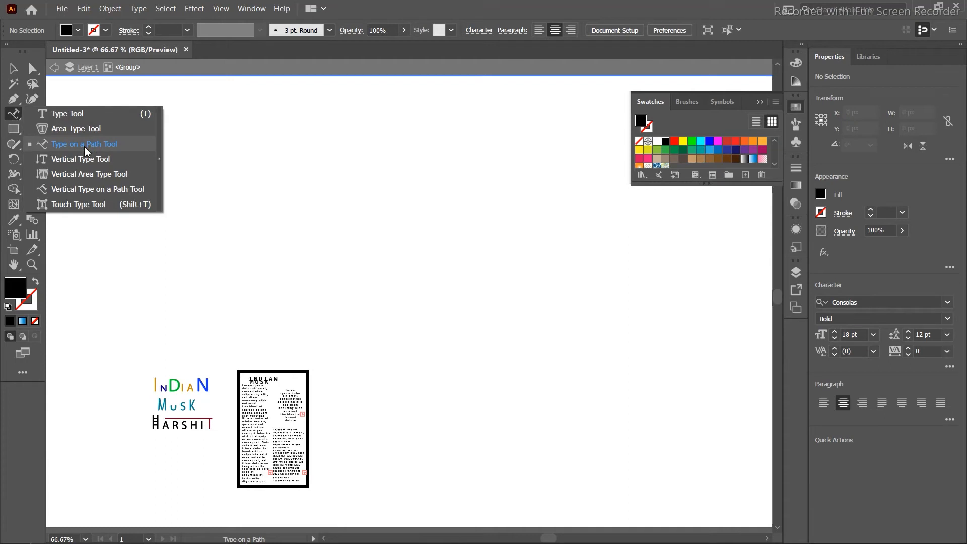
left_click(84, 147)
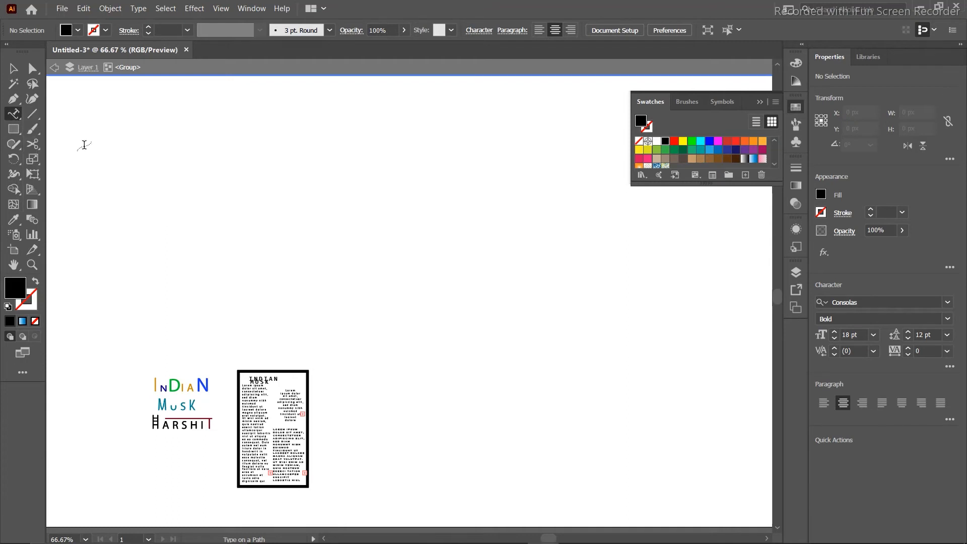
Draw a 361 px circle and swap it to no fill with a black 1 pt stroke.
left_click(11, 134)
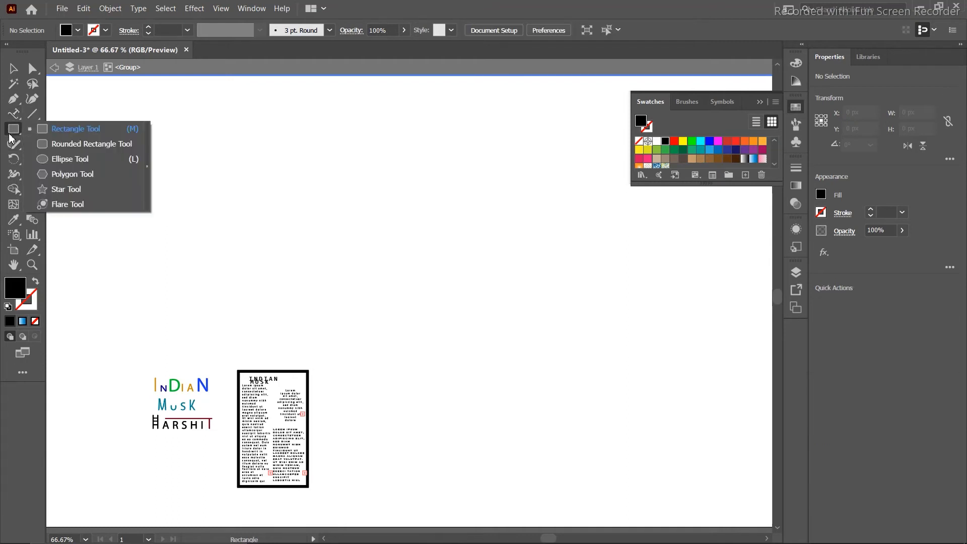
left_click(75, 158)
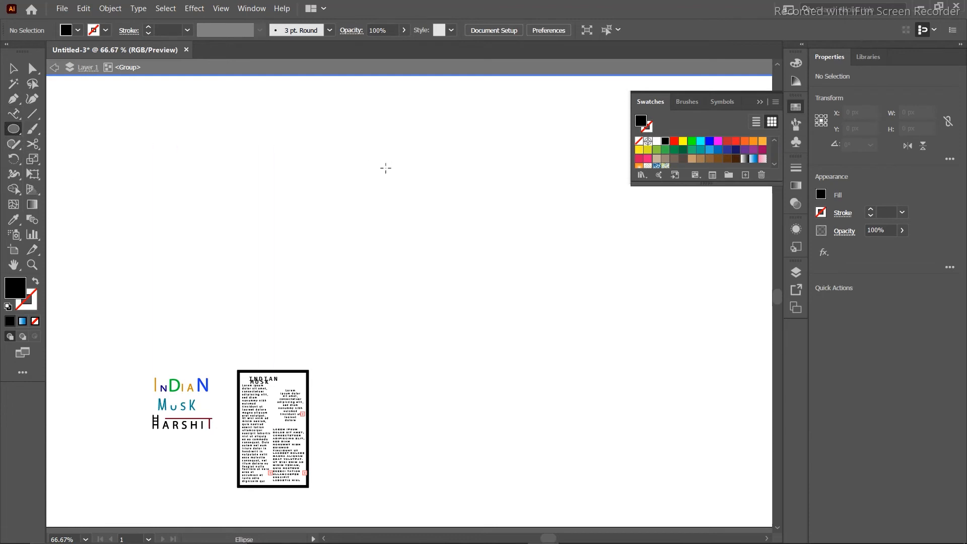
left_click_drag(373, 154, 519, 392)
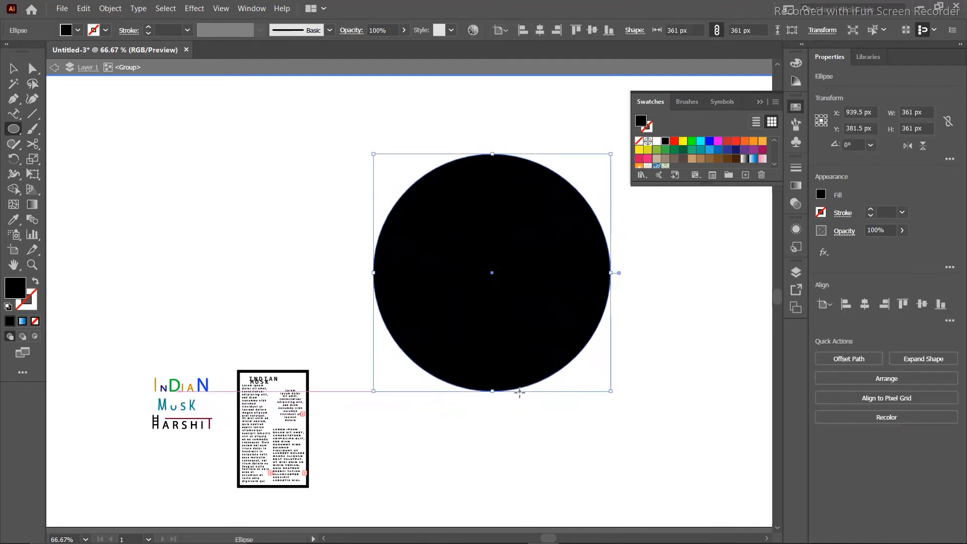
left_click(35, 283)
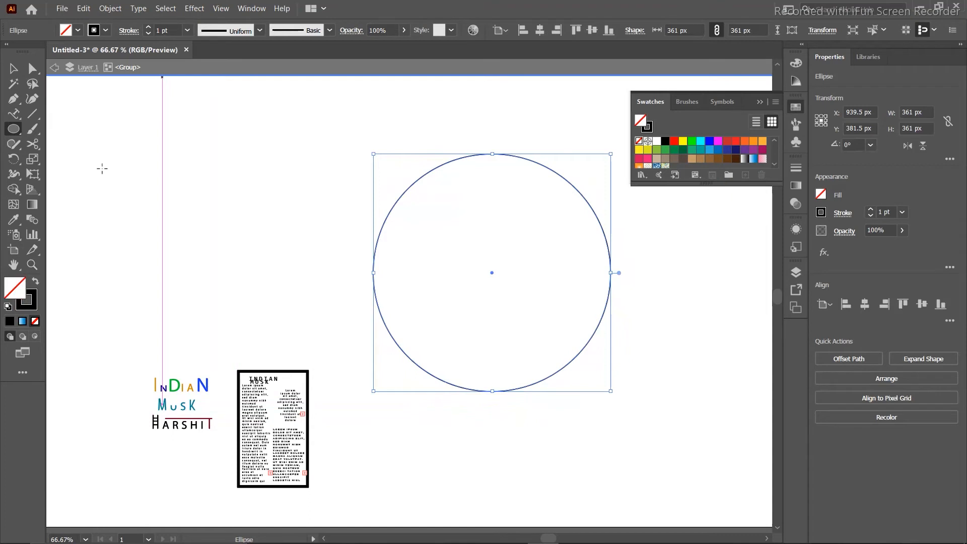
Marquee-select the circle, then its bottom anchor point with Direct Selection.
left_click(13, 69)
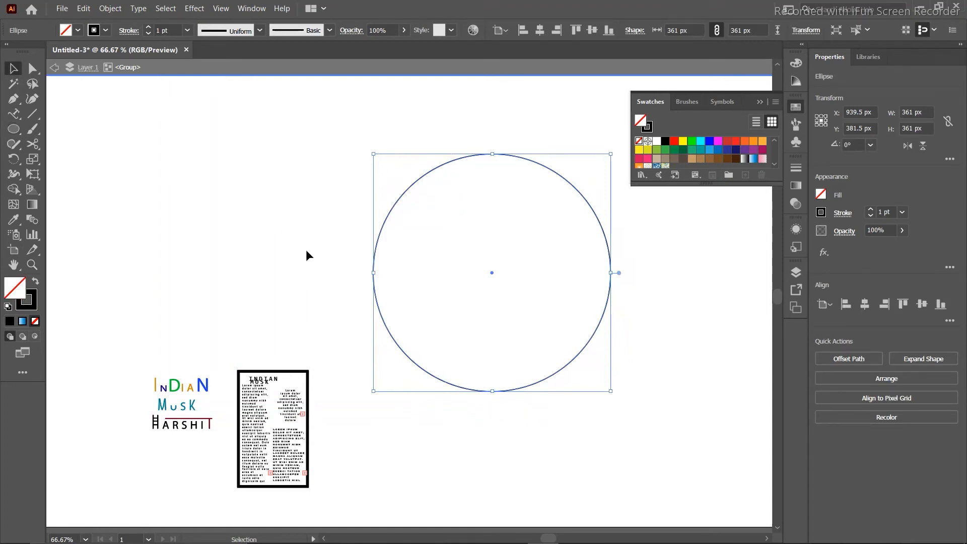
left_click(318, 241)
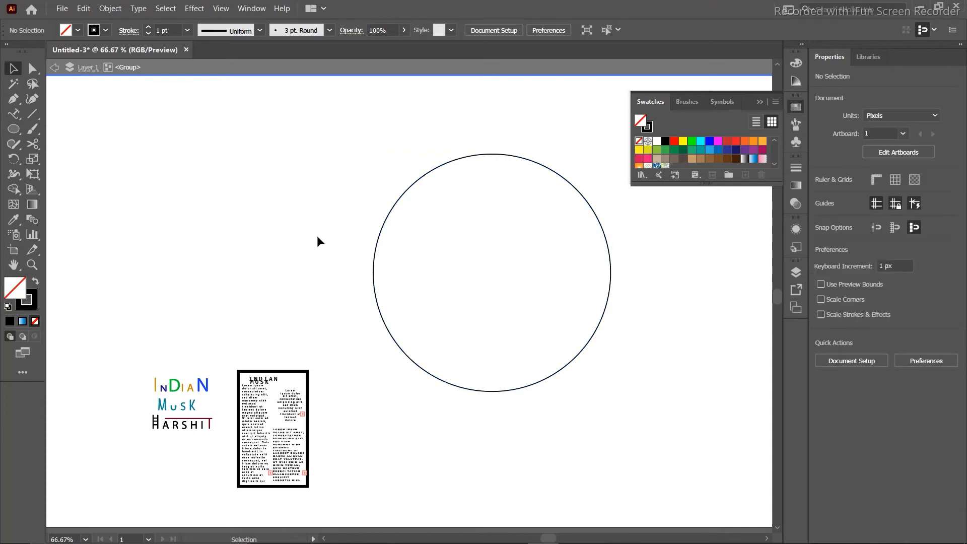
left_click_drag(338, 281, 666, 389)
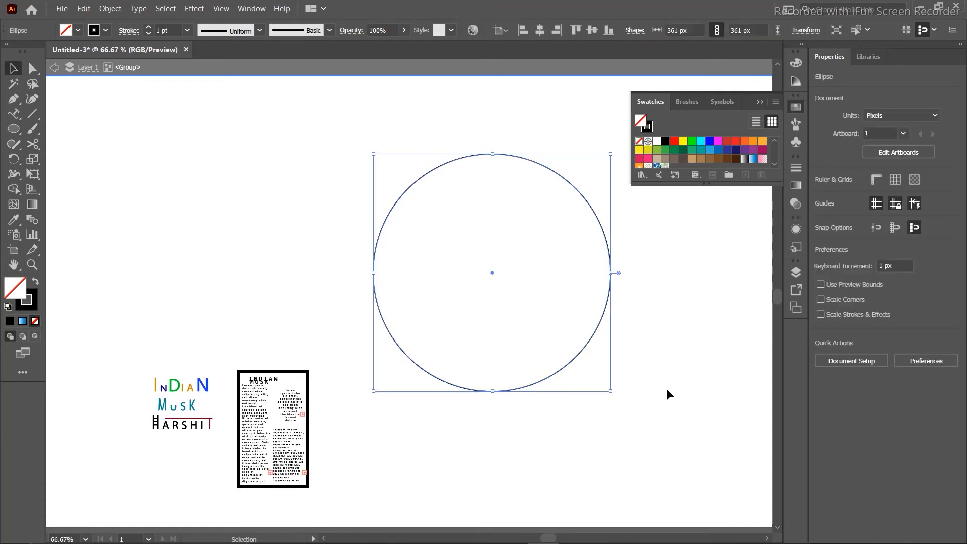
left_click(39, 72)
left_click(356, 306)
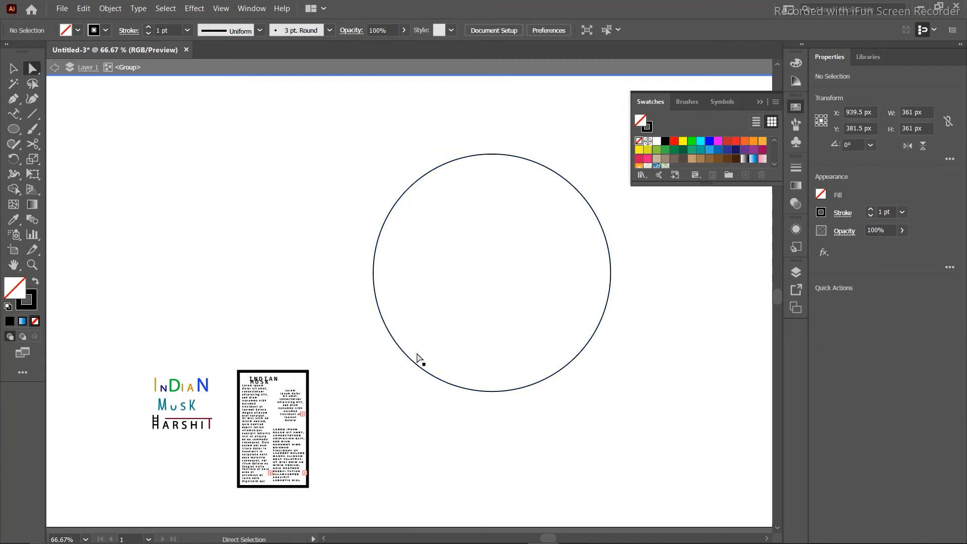
left_click_drag(357, 309, 625, 393)
left_click(313, 197)
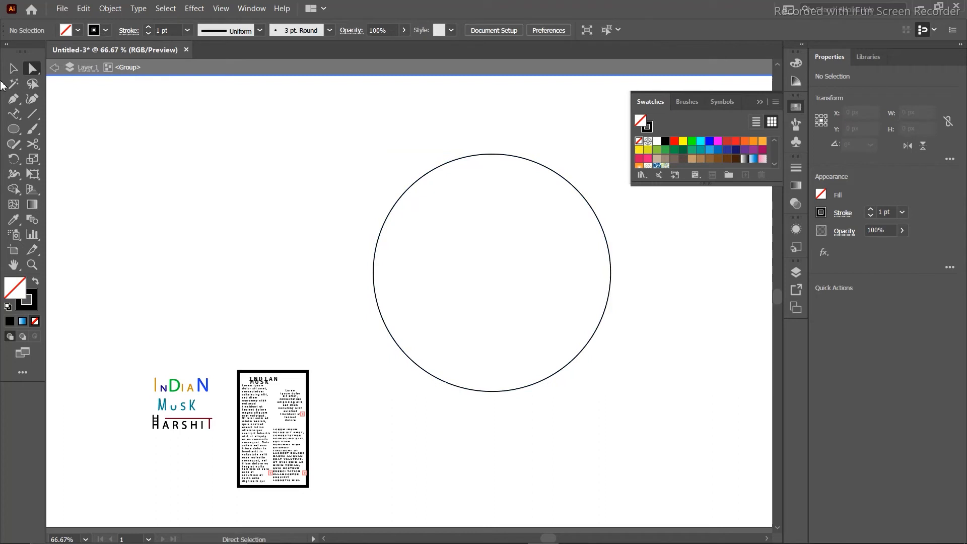
Run Consolas Bold 18 pt Lorem ipsum text around the circle's outline and select it.
left_click(16, 114)
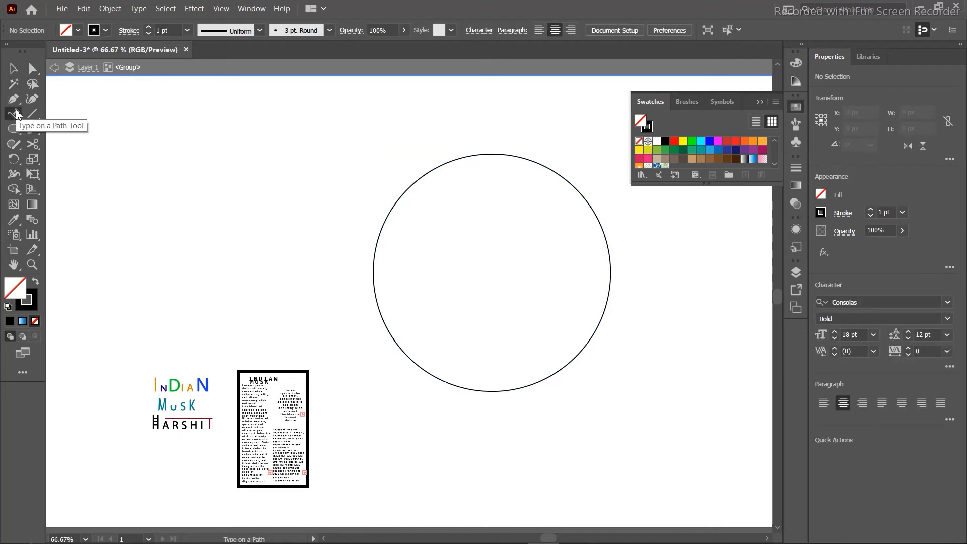
left_click(391, 208)
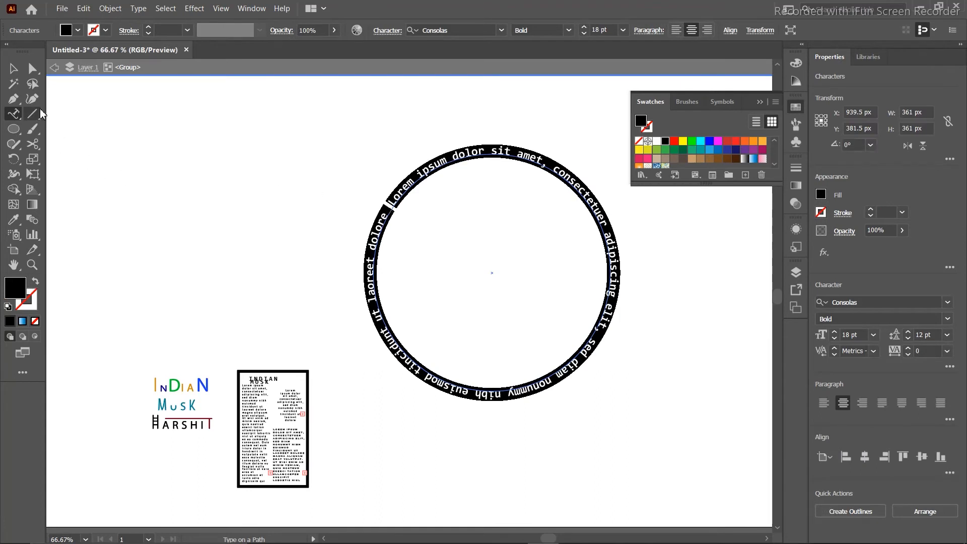
left_click(20, 72)
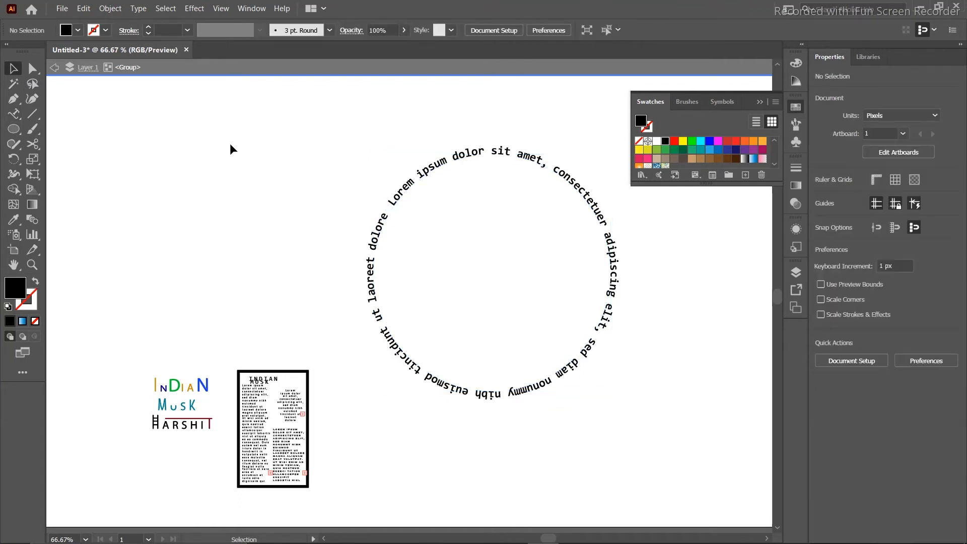
left_click(510, 156)
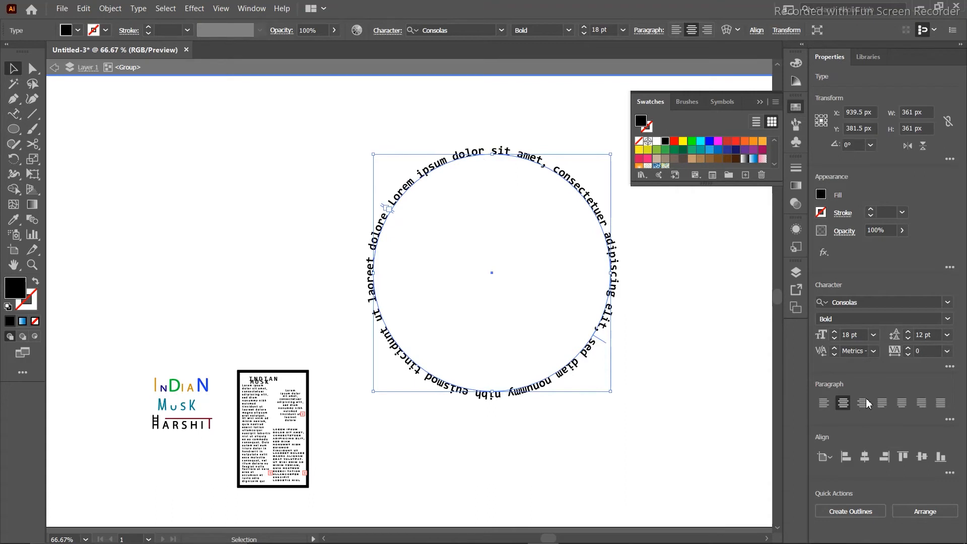
Enlarge the word 'dolor' on the circular text to 48 pt.
double_click(482, 150)
left_click_drag(482, 150, 452, 163)
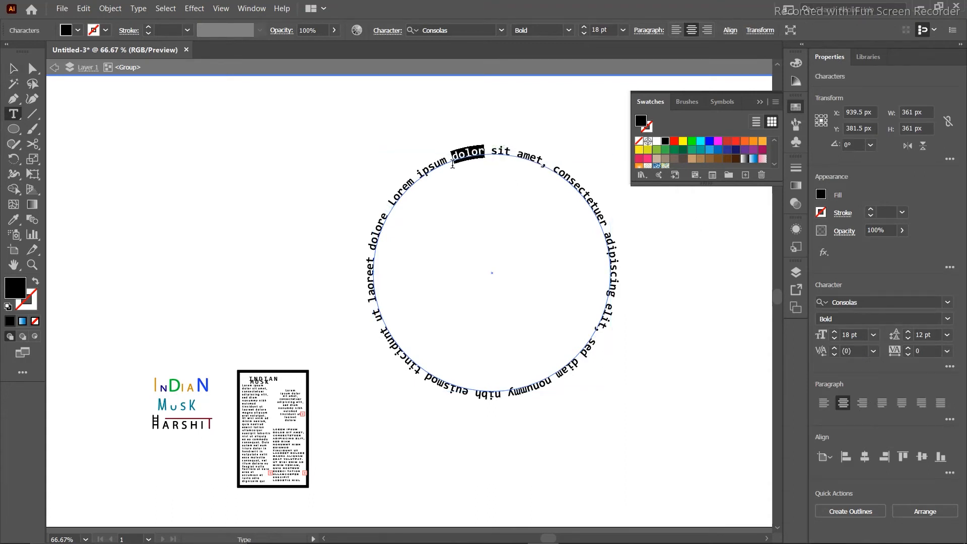
left_click(874, 335)
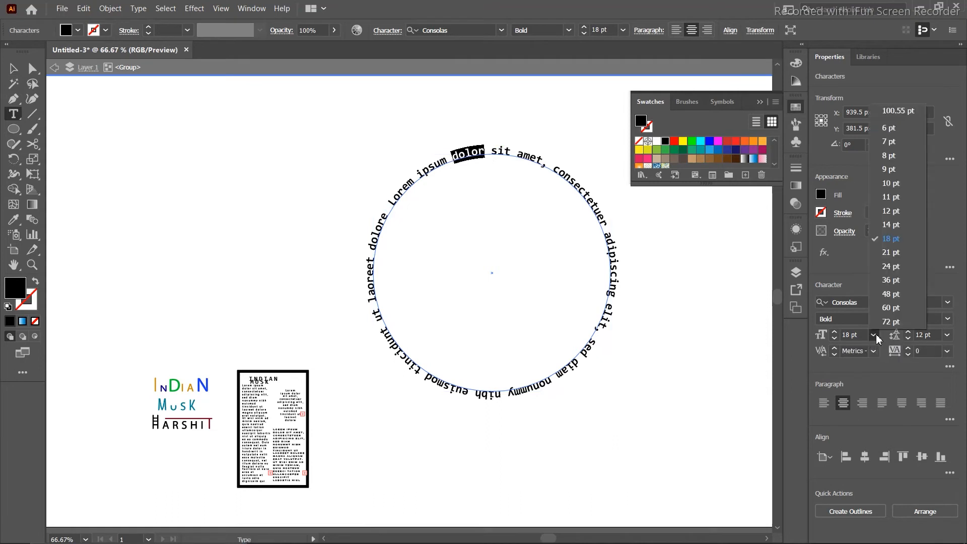
left_click(890, 294)
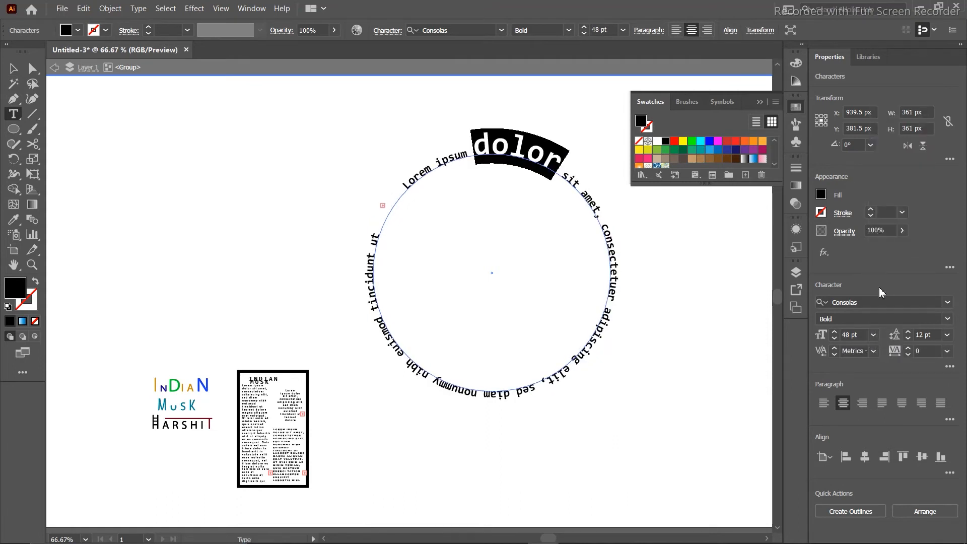
left_click(737, 268, "ctrl")
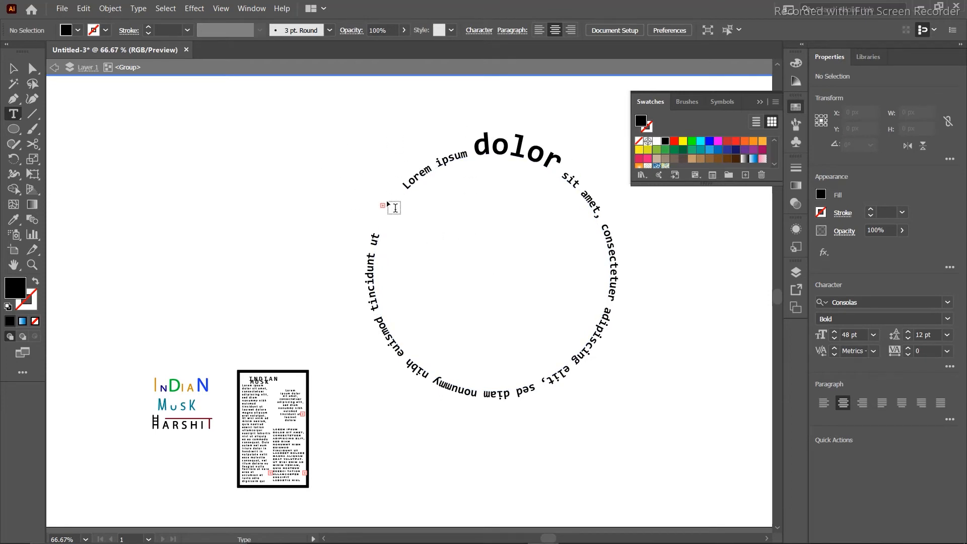
left_click(592, 194)
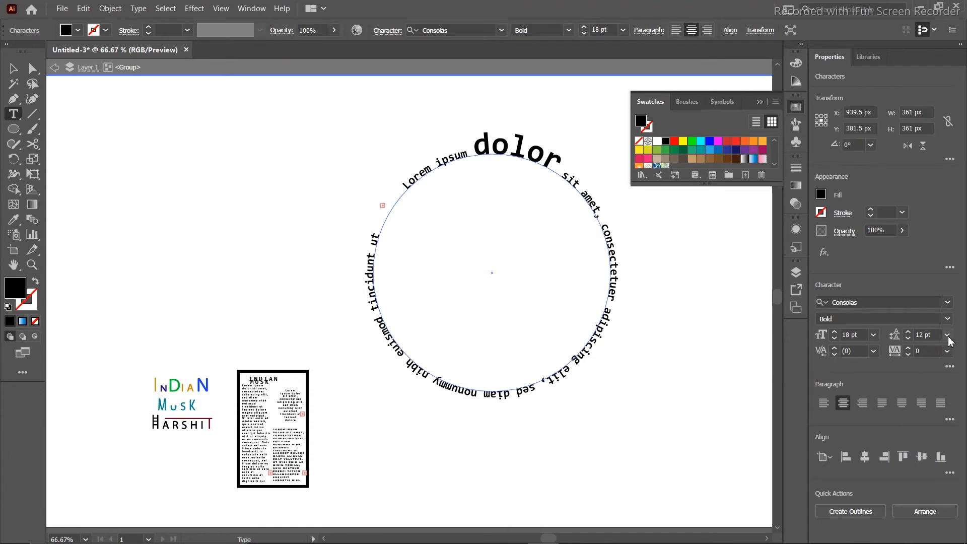
Set the circular text from 'consectetuer' to 'tincidunt ut' in Broadway.
left_click(949, 305)
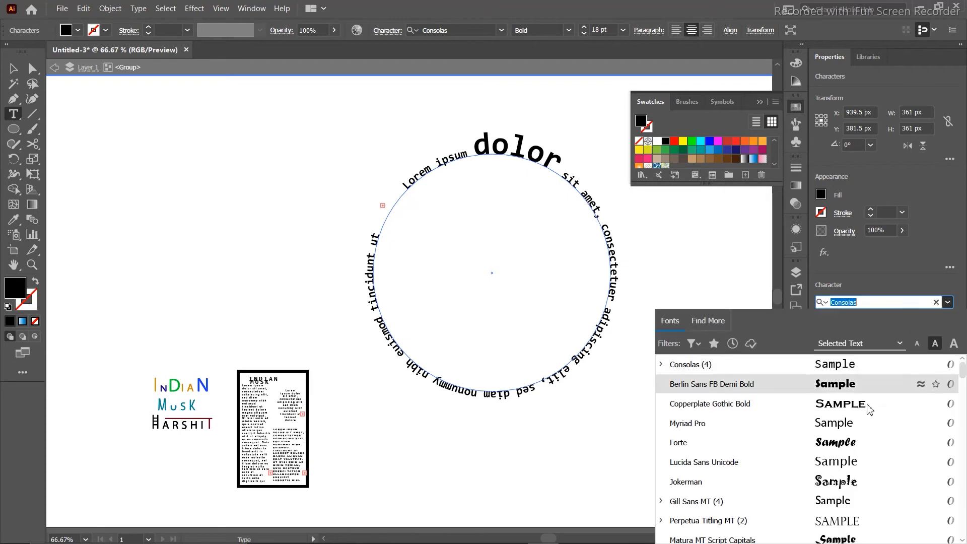
left_click_drag(600, 217, 384, 237)
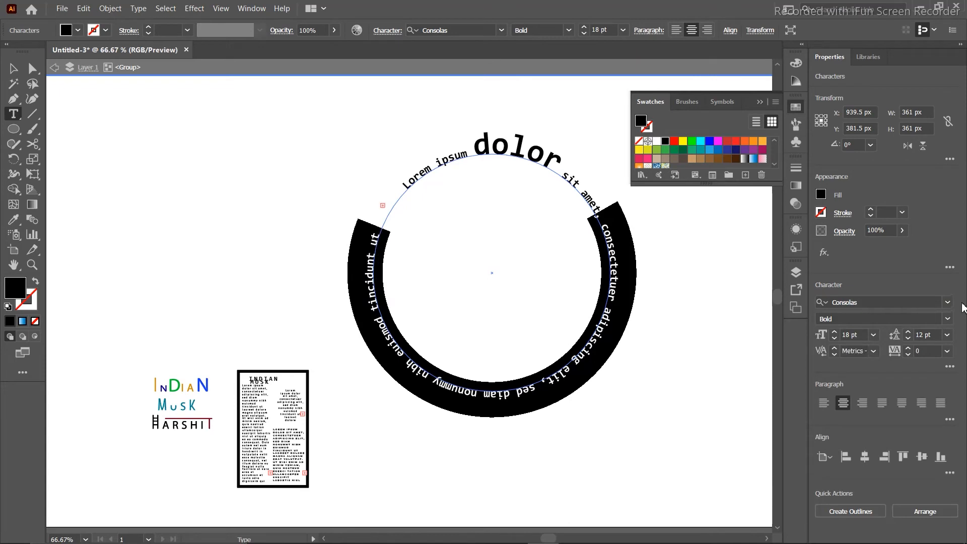
left_click(950, 304)
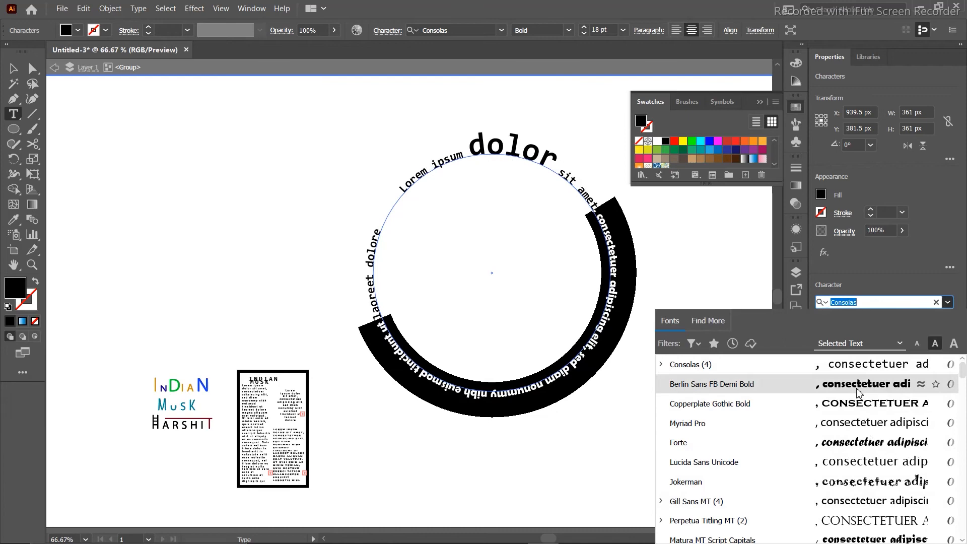
scroll(859, 393, "down", 5)
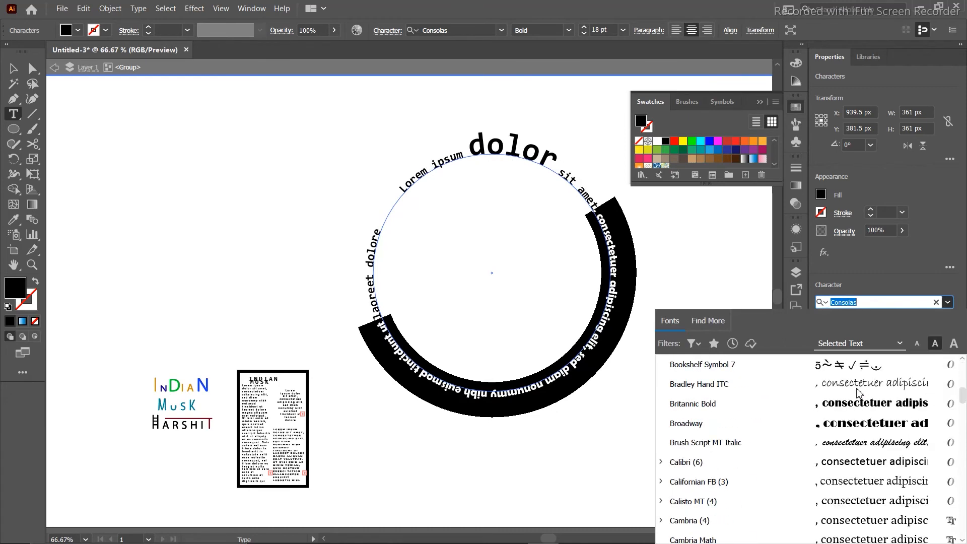
left_click(859, 425)
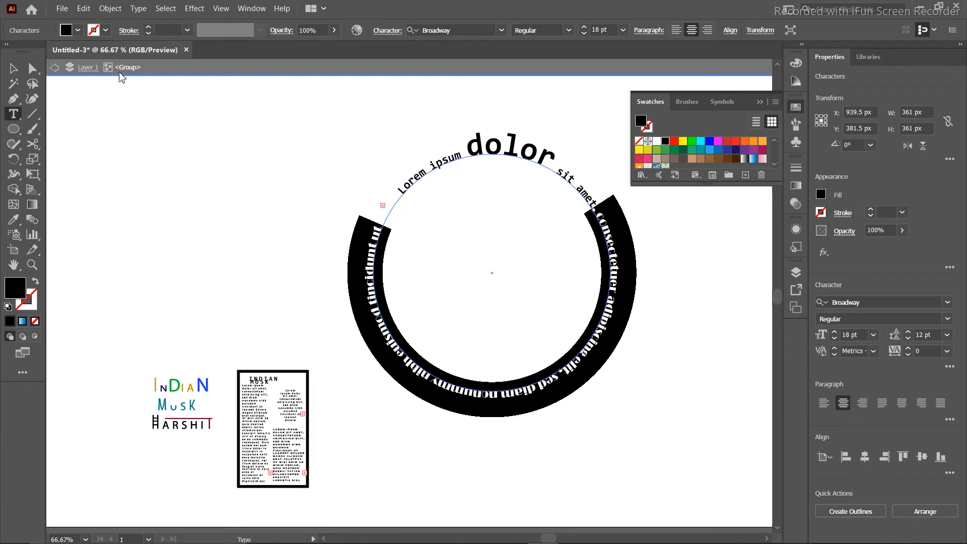
Delete the middle words so the circular text ends with 'adip laoreet dolore'.
left_click(13, 68)
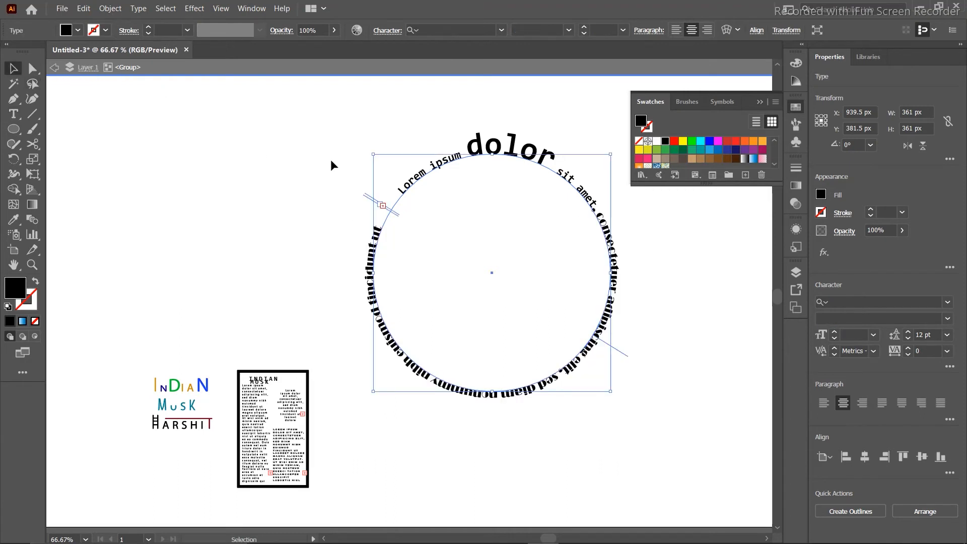
double_click(380, 223)
double_click(382, 229)
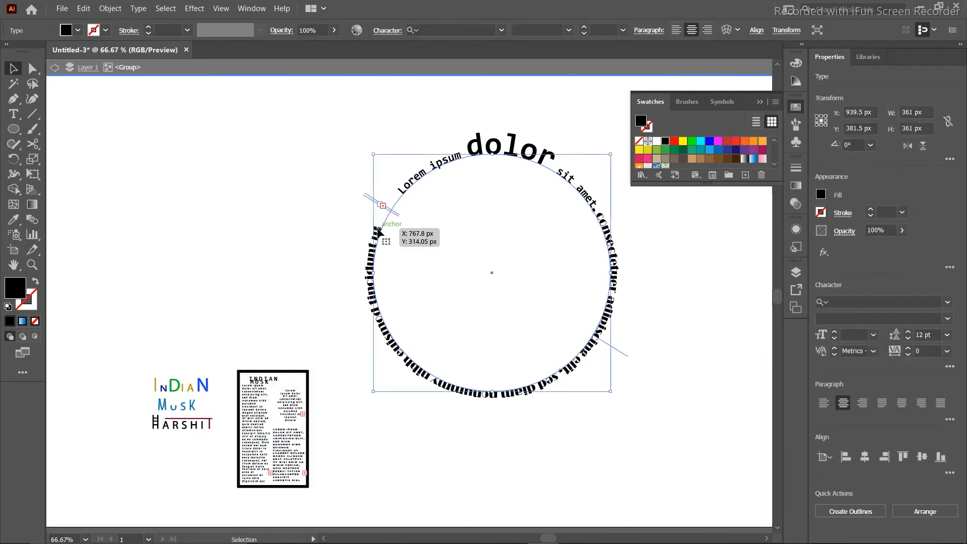
double_click(378, 230)
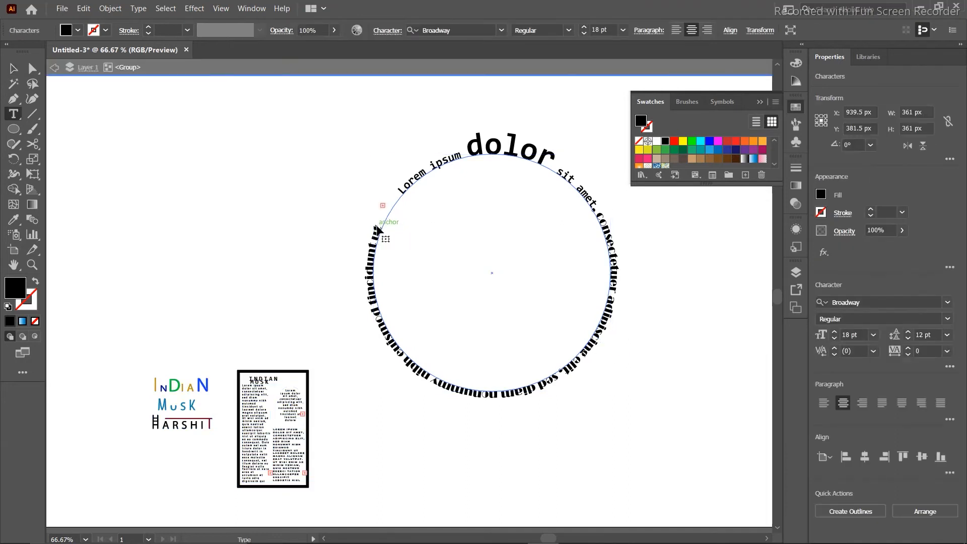
key("BackSpace")
key("BackSpace")
key("BackSpace")
key("BackSpace")
key("BackSpace")
key("BackSpace")
key("BackSpace")
key("BackSpace")
key("BackSpace")
key("BackSpace")
key("BackSpace")
key("BackSpace")
key("BackSpace")
key("BackSpace")
key("BackSpace")
key("BackSpace")
key("BackSpace")
key("BackSpace")
key("BackSpace")
key("BackSpace")
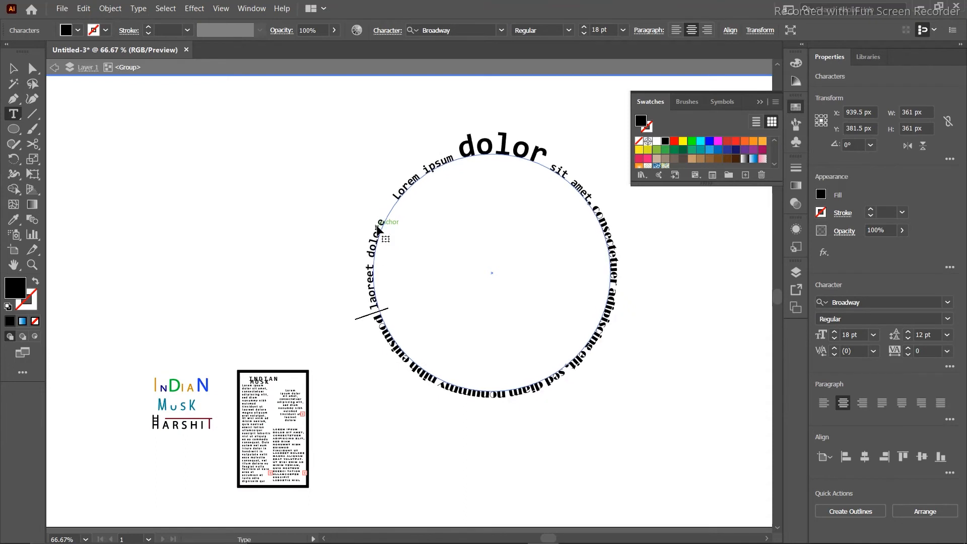
key("BackSpace")
key("BackSpace")
key("BackSpace")
key("BackSpace")
key("BackSpace")
key("BackSpace")
key("BackSpace")
key("BackSpace")
key("BackSpace")
key("BackSpace")
key("BackSpace")
key("BackSpace")
key("BackSpace")
key("BackSpace")
key("BackSpace")
key("BackSpace")
key("BackSpace")
key("BackSpace")
key("BackSpace")
key("BackSpace")
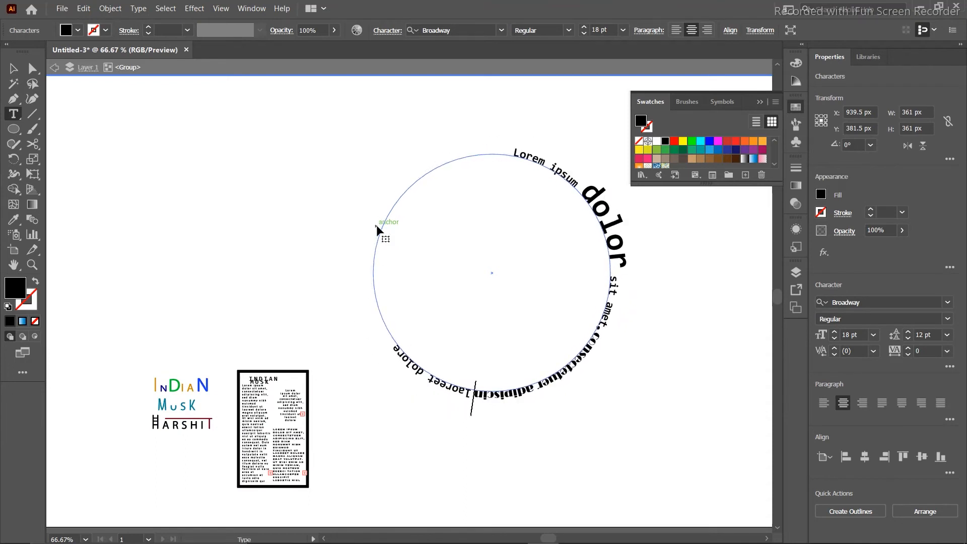
Drag the path-type bracket so the text arcs across the top of the circle.
left_click(14, 71)
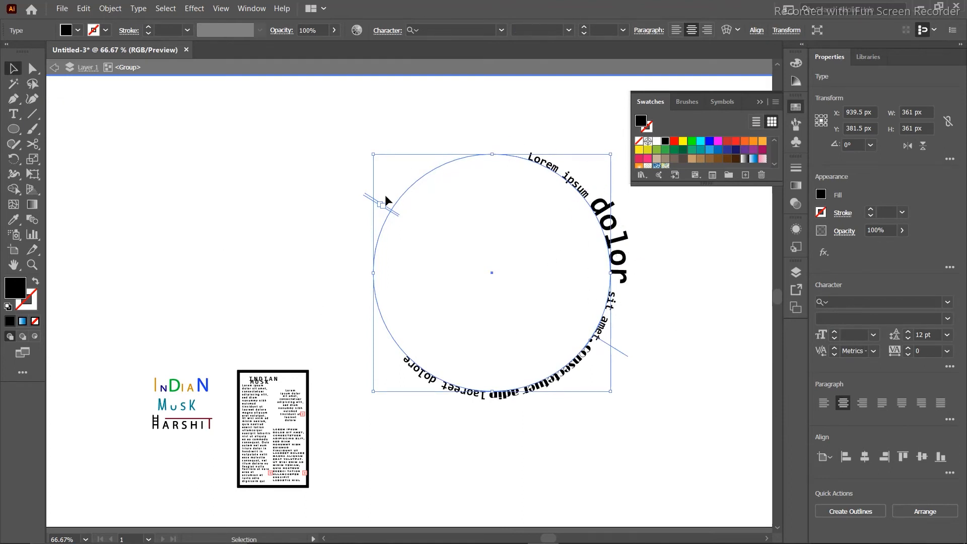
left_click_drag(373, 244, 379, 340)
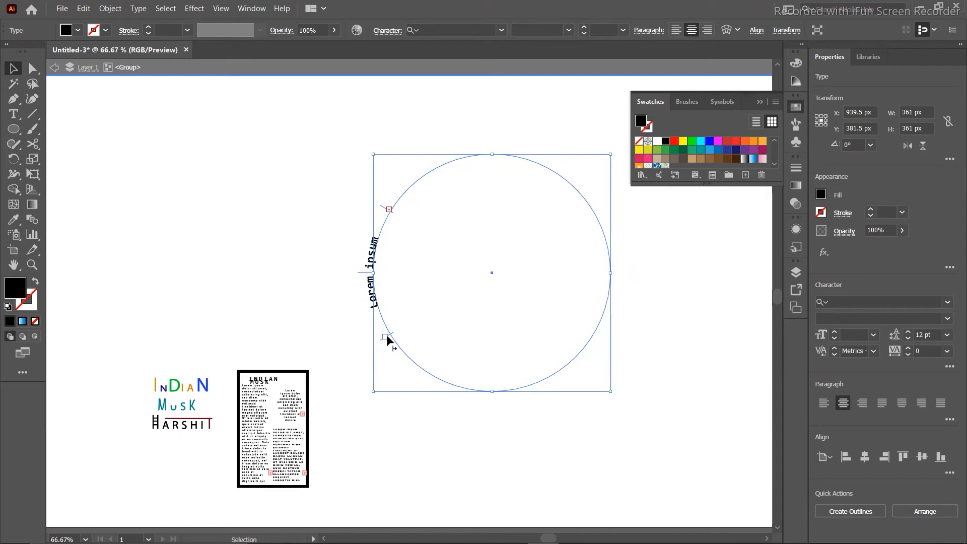
left_click_drag(384, 339, 606, 259)
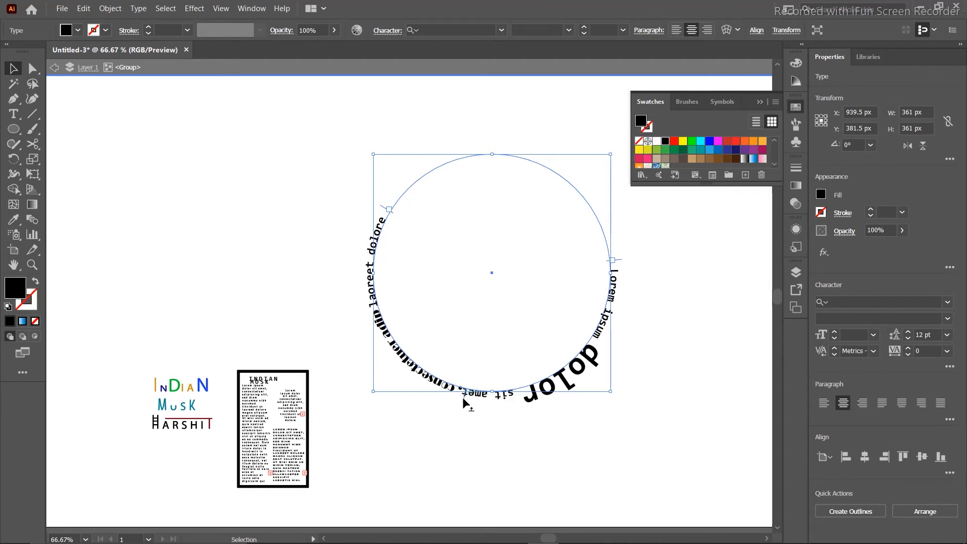
left_click_drag(463, 397, 474, 214)
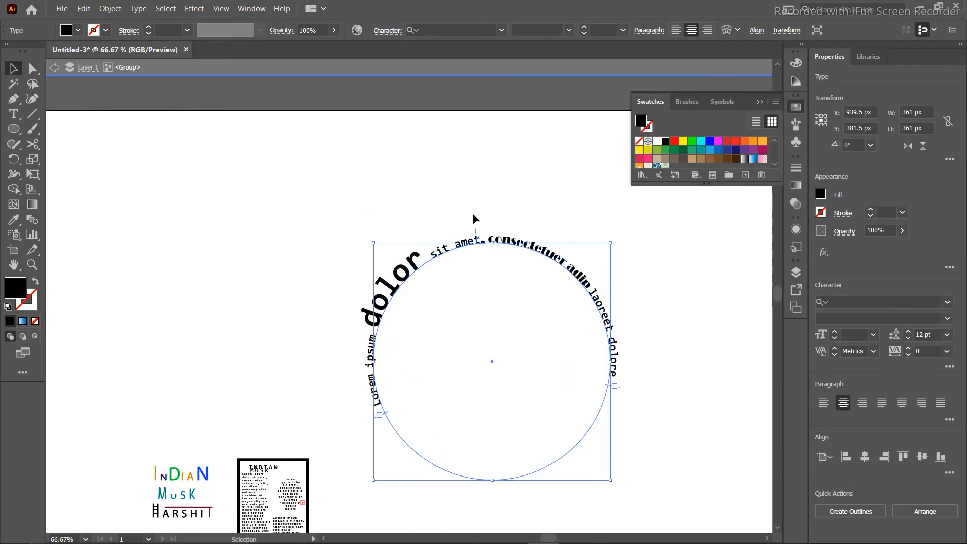
left_click(159, 193)
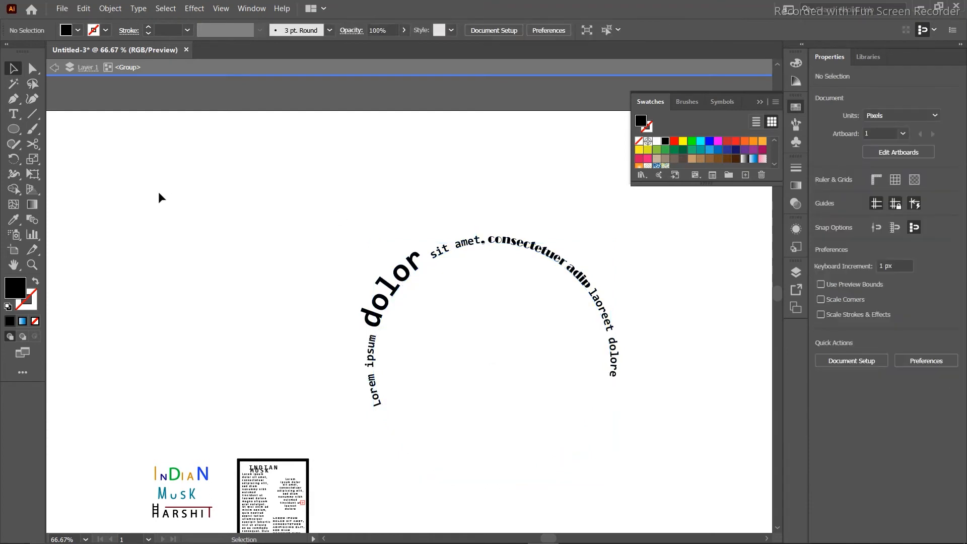
Draw a circle inside the text ring and centre it horizontally with the arched text.
left_click(13, 129)
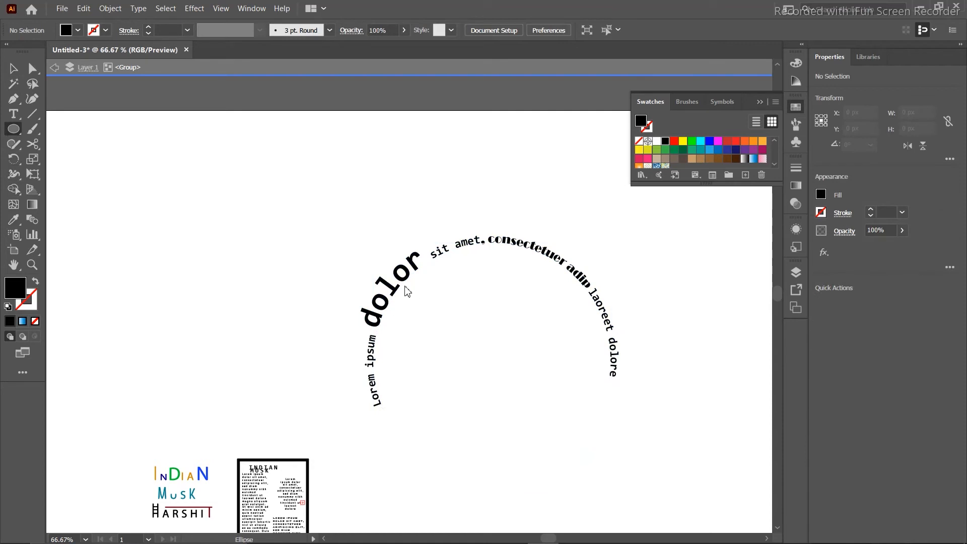
left_click_drag(430, 287, 614, 447)
left_click(14, 68)
left_click_drag(518, 309, 482, 280)
left_click_drag(403, 181, 542, 340)
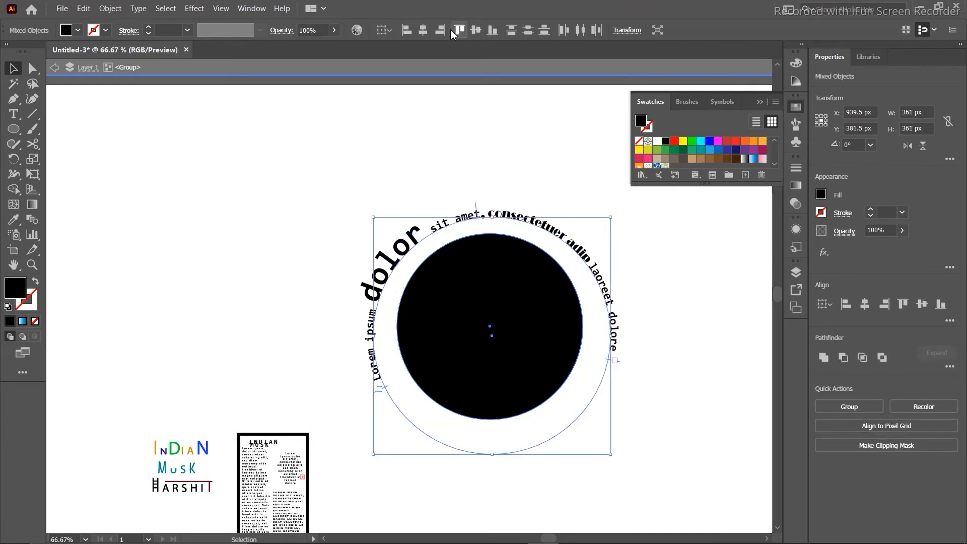
left_click(430, 30)
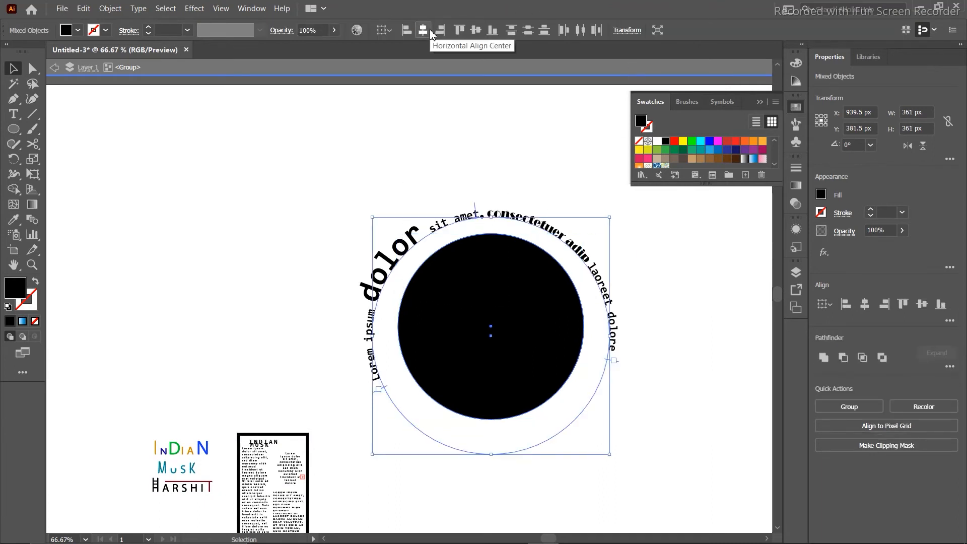
left_click(466, 142)
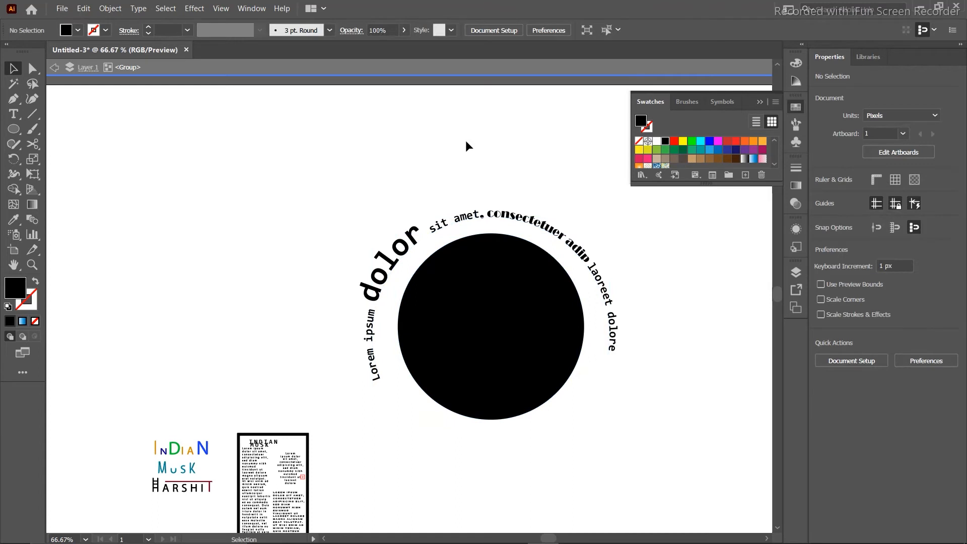
Fill the circle with the blue swirl pattern swatch.
left_click(515, 318)
left_click(654, 164)
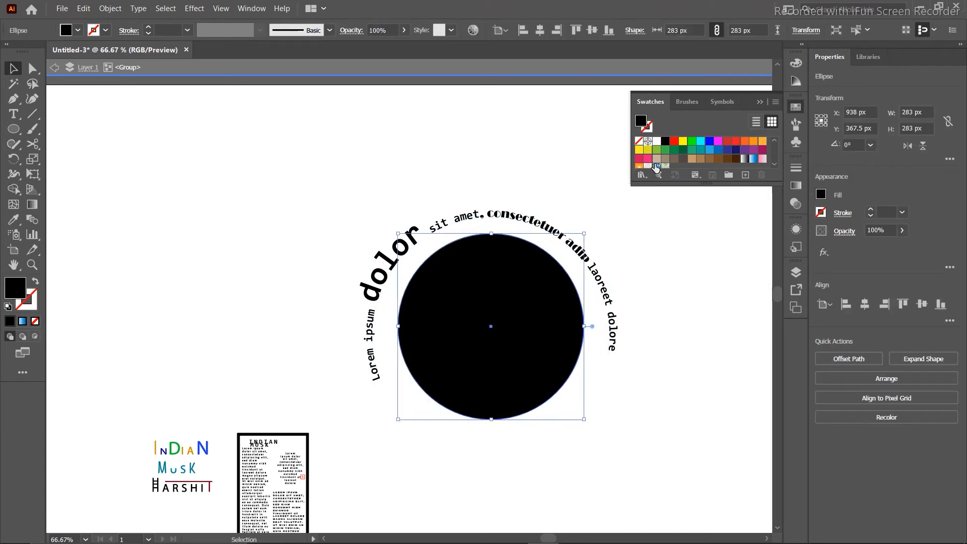
left_click(656, 168)
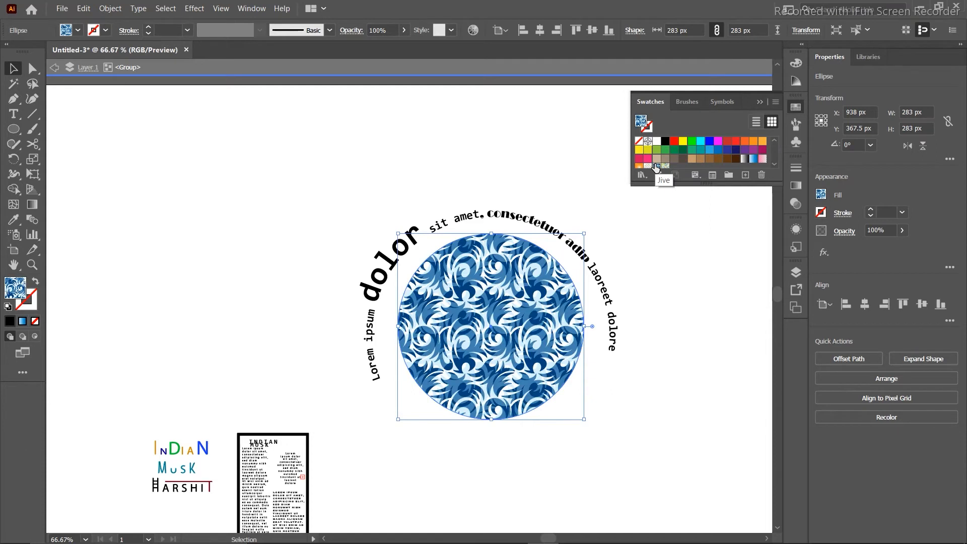
left_click(268, 143)
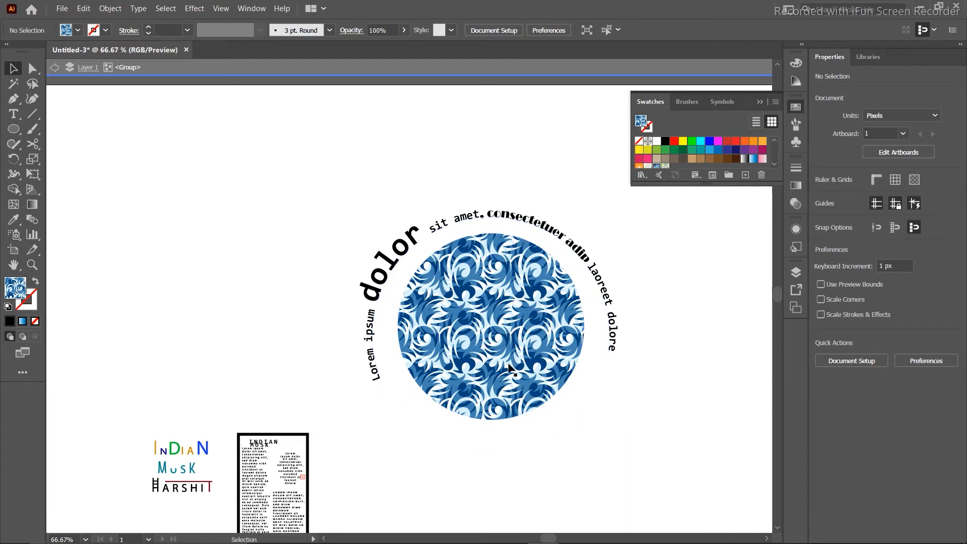
Draw a blue-pattern star left of the circle, then pick the Type on a Path Tool.
left_click(14, 129)
left_click(99, 130)
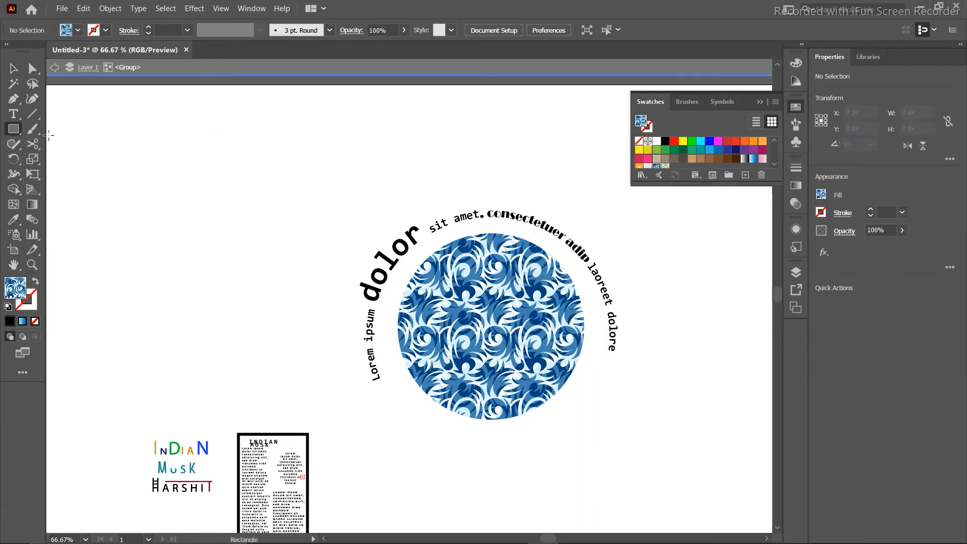
left_click(14, 129)
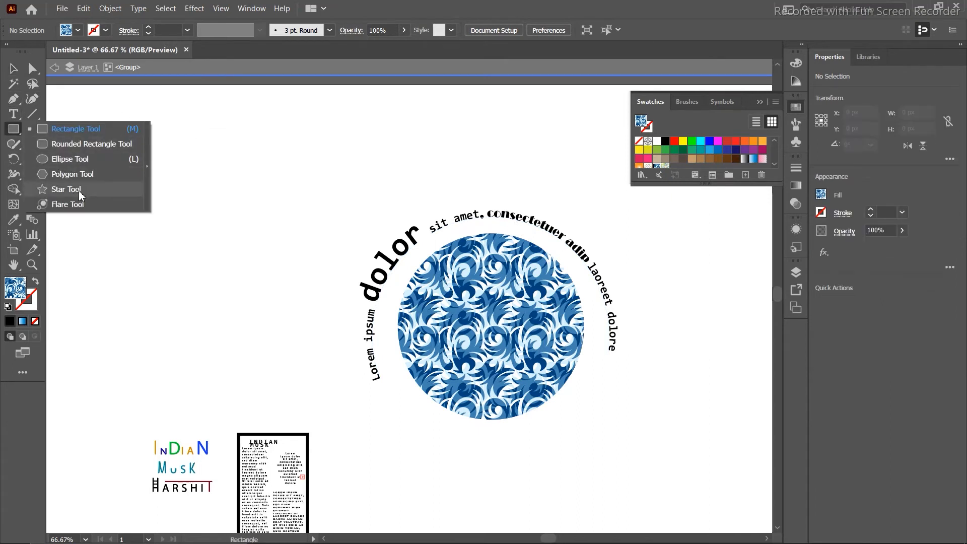
left_click(79, 191)
left_click_drag(111, 134, 152, 191)
left_click(15, 70)
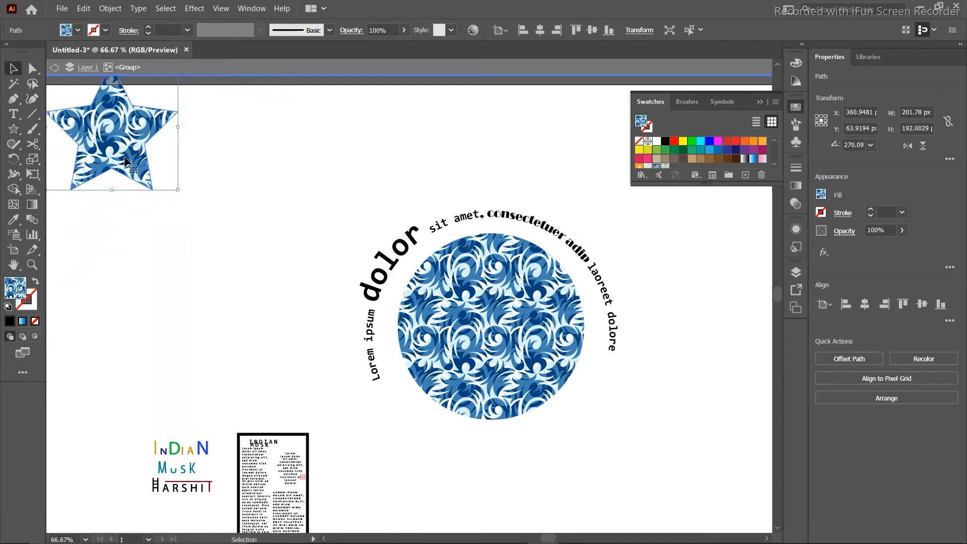
left_click_drag(110, 147, 219, 236)
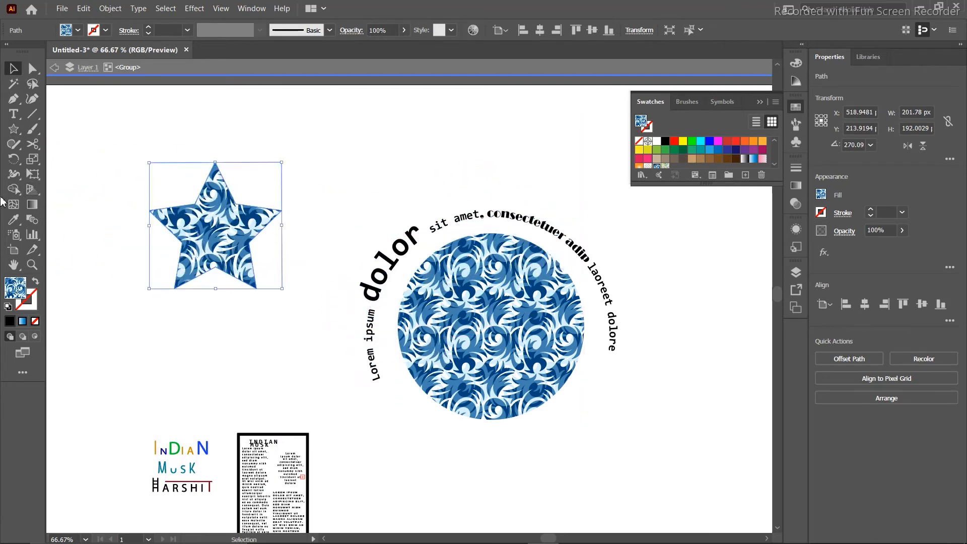
left_click(14, 116)
left_click_drag(14, 119, 71, 143)
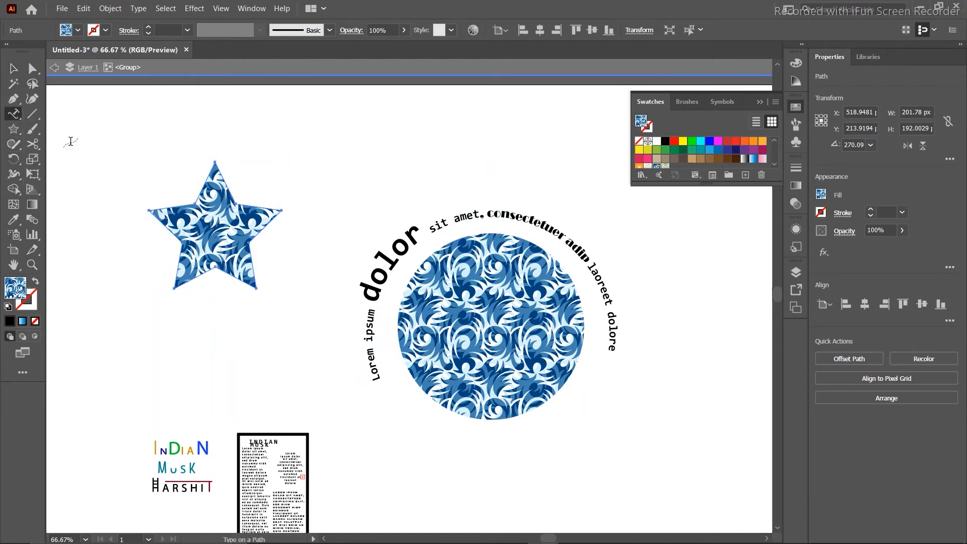
Type 'indian musk' in 18 pt Myriad Pro along the star, then delete the star.
left_click(156, 207)
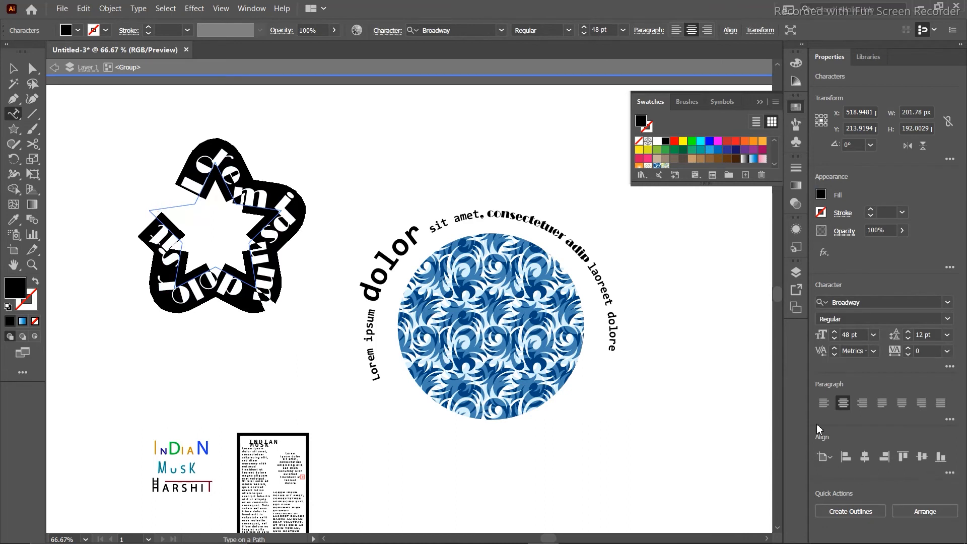
left_click(877, 336)
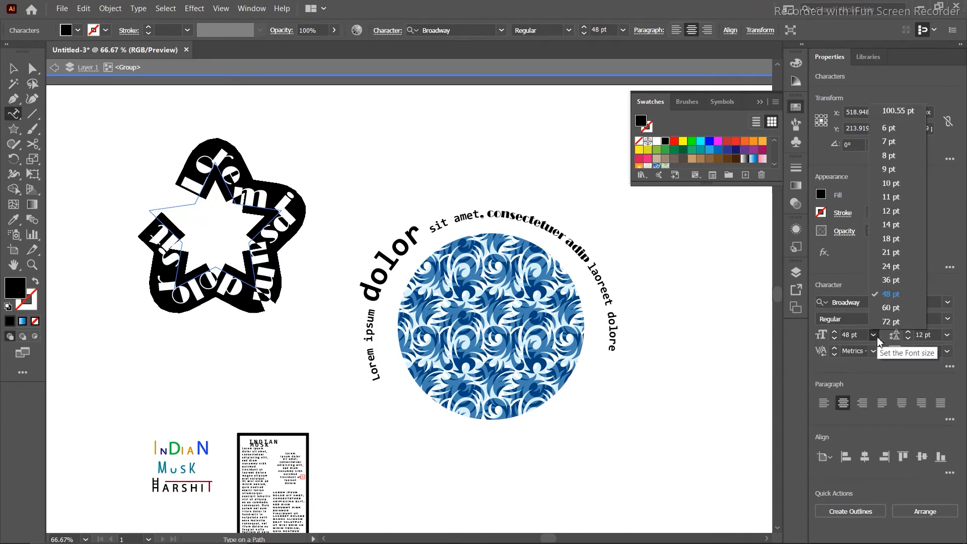
left_click(894, 245)
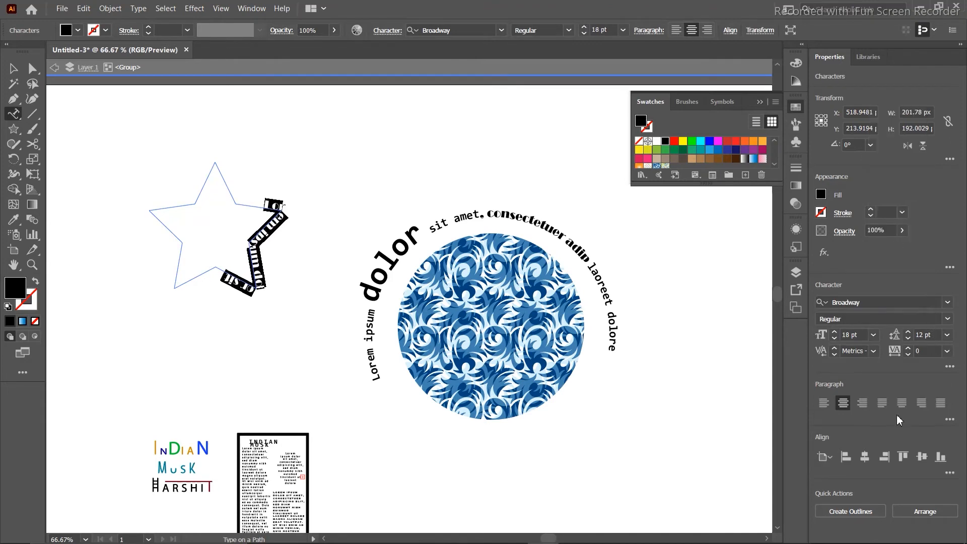
left_click(948, 302)
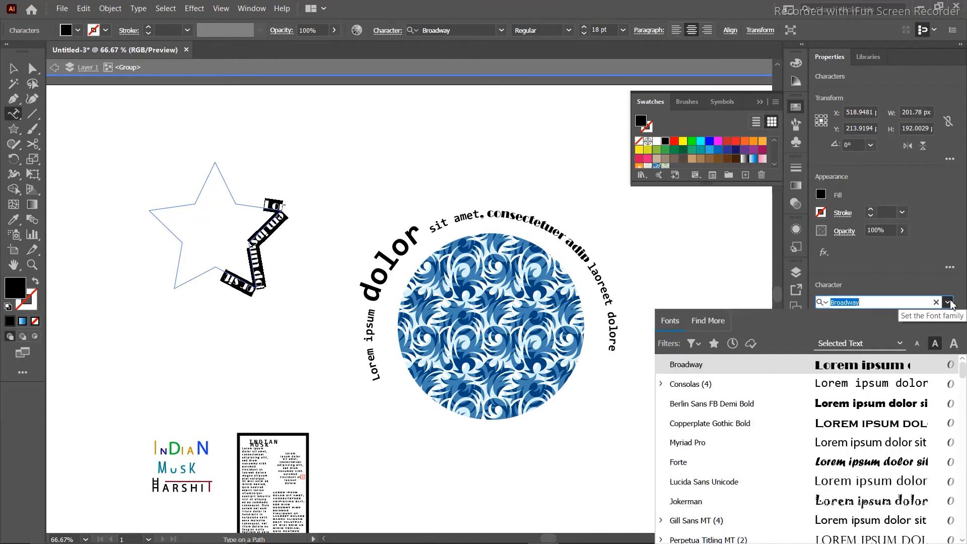
left_click(760, 439)
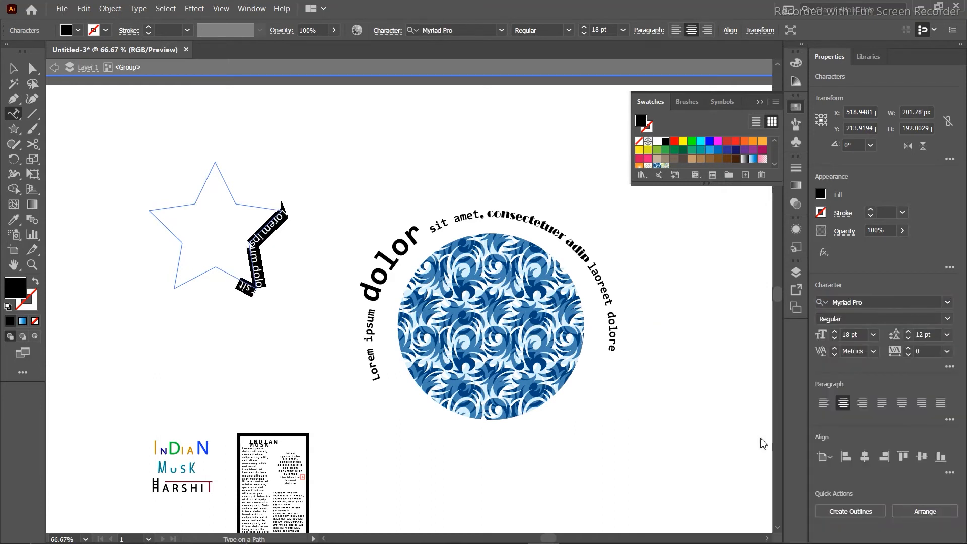
key("BackSpace")
type("indian m")
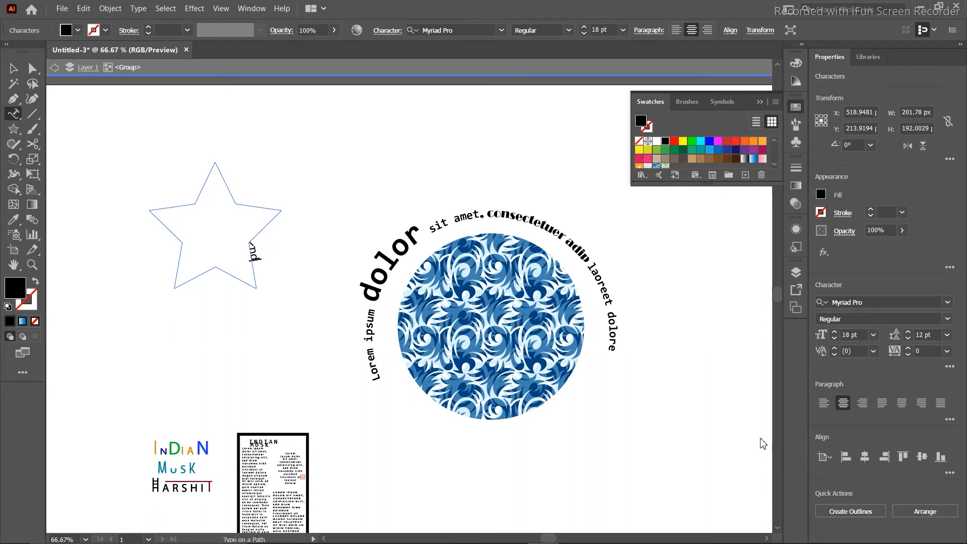
type("usk")
left_click(9, 70)
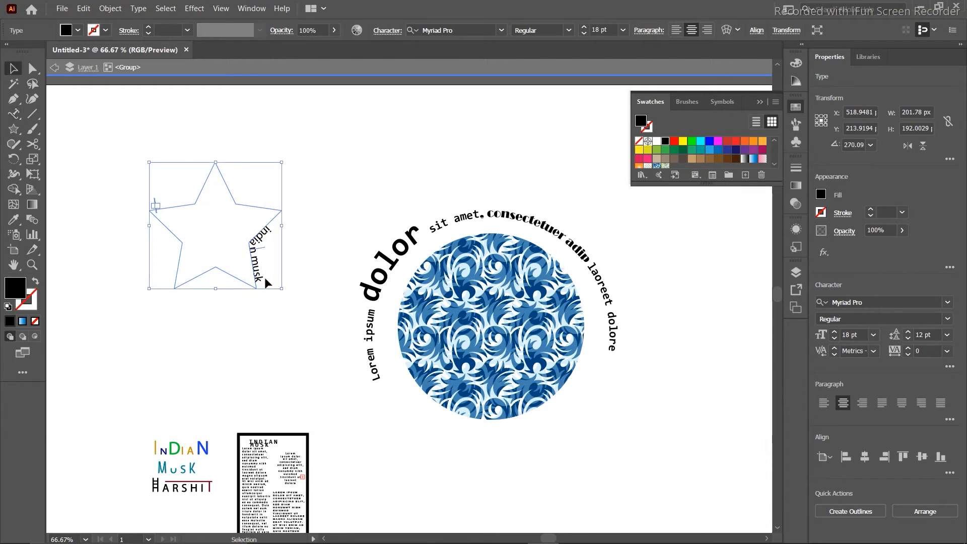
key("Delete")
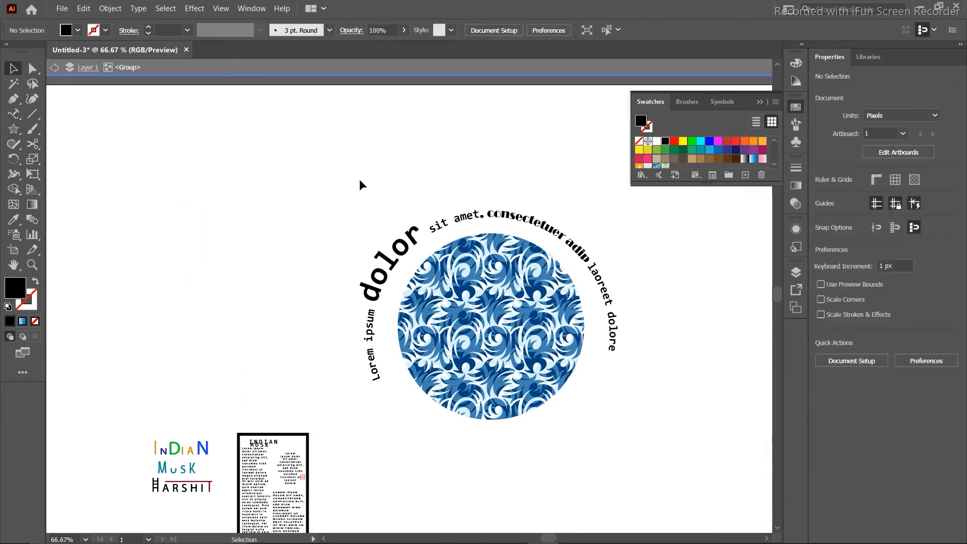
Scale the circle-and-text group down to about 161 px and move it near the artboard bottom.
left_click(599, 383)
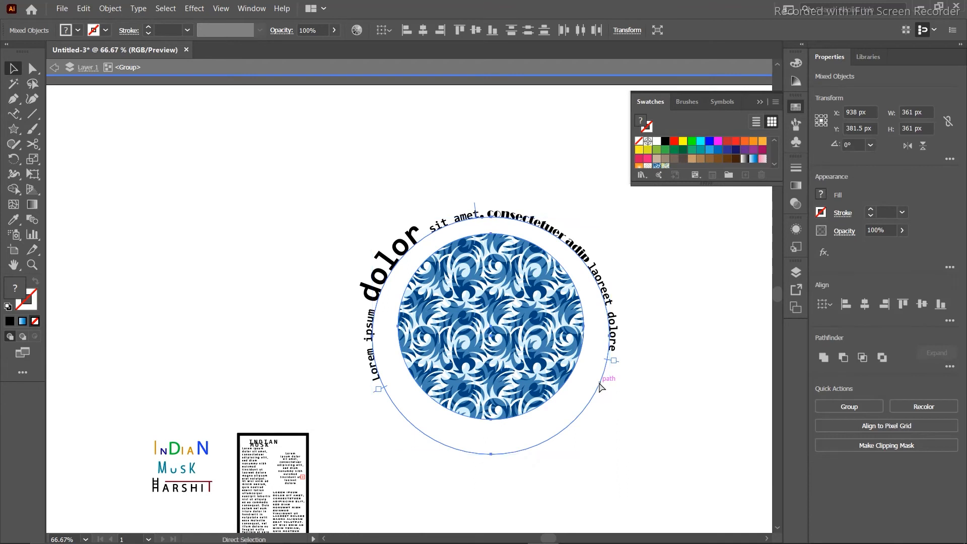
left_click(599, 387)
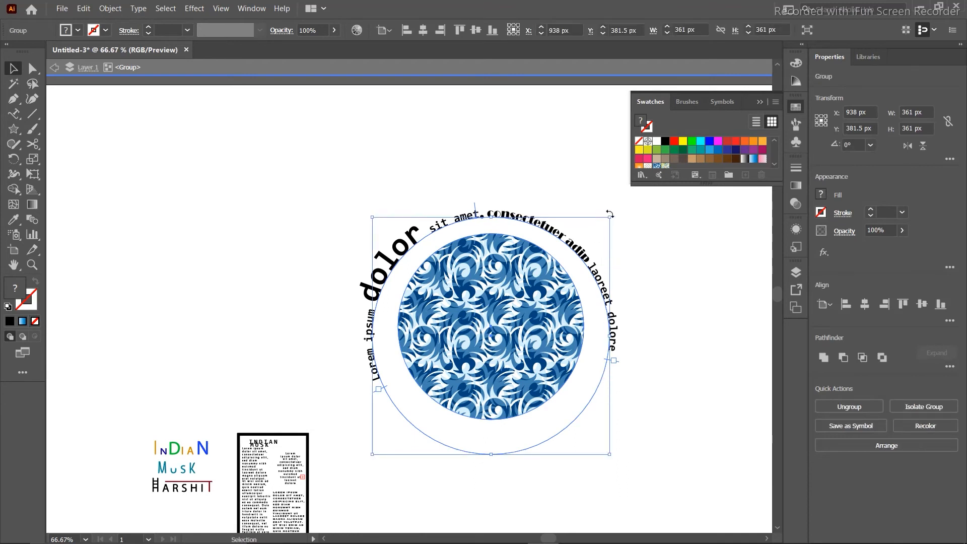
left_click_drag(611, 219, 427, 400)
left_click_drag(409, 436, 395, 480)
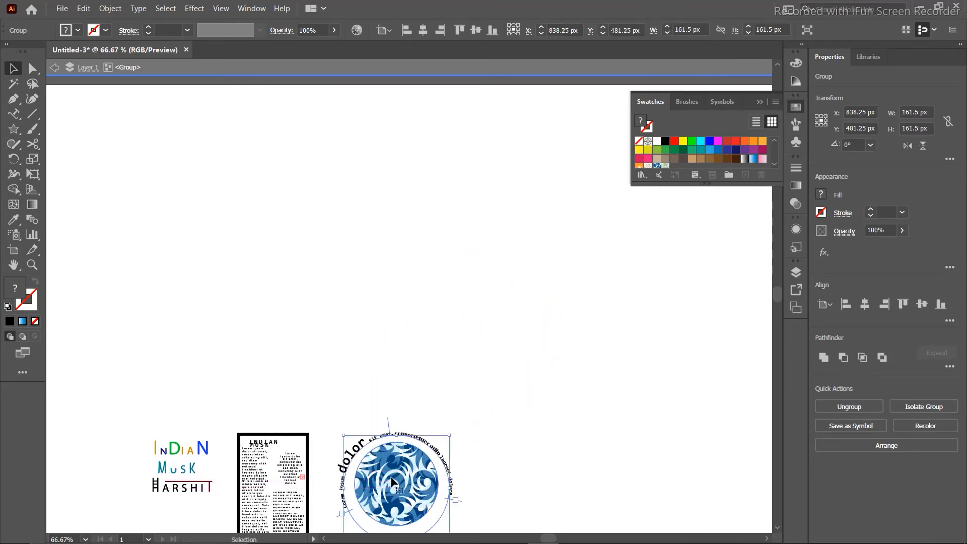
left_click(252, 269)
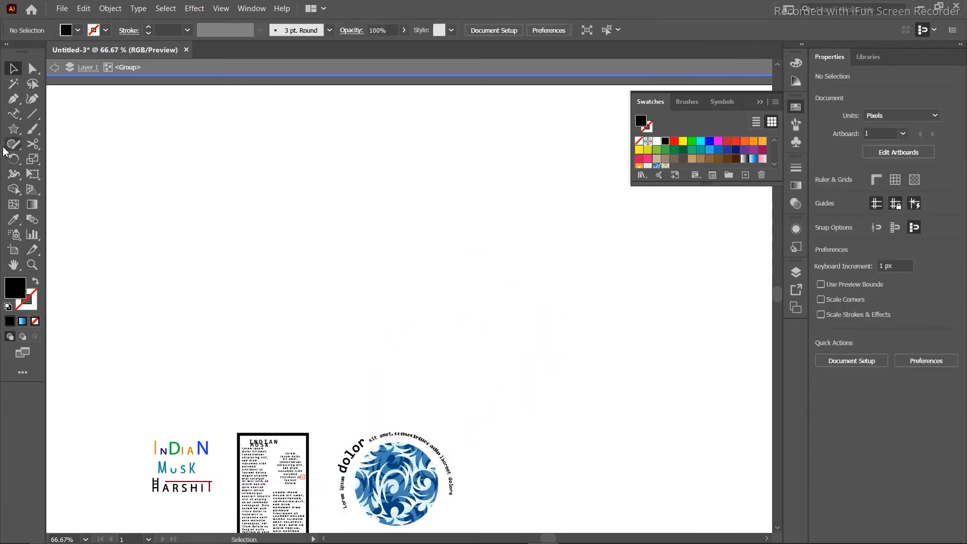
Type 'indianmusk' as vertical text near the artboard's top centre.
left_click(14, 113)
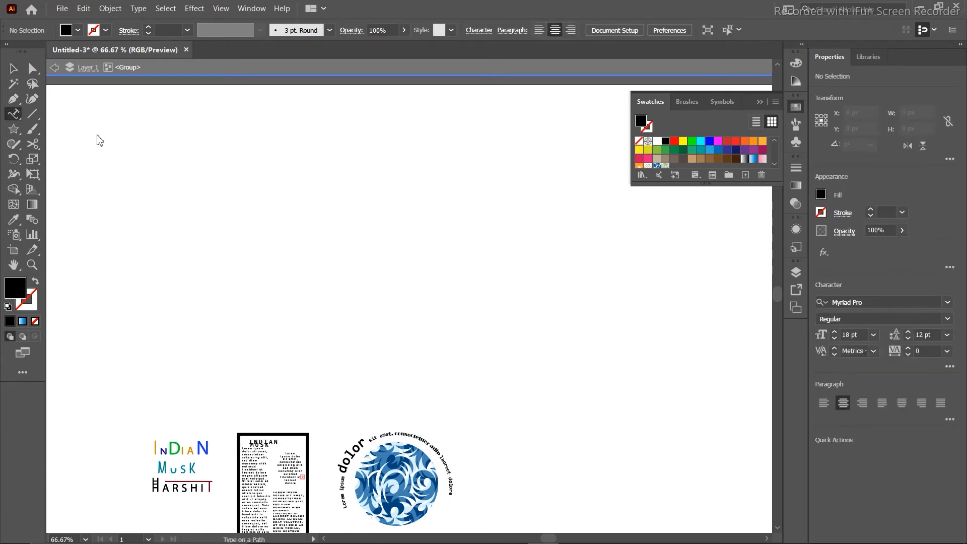
left_click(18, 118)
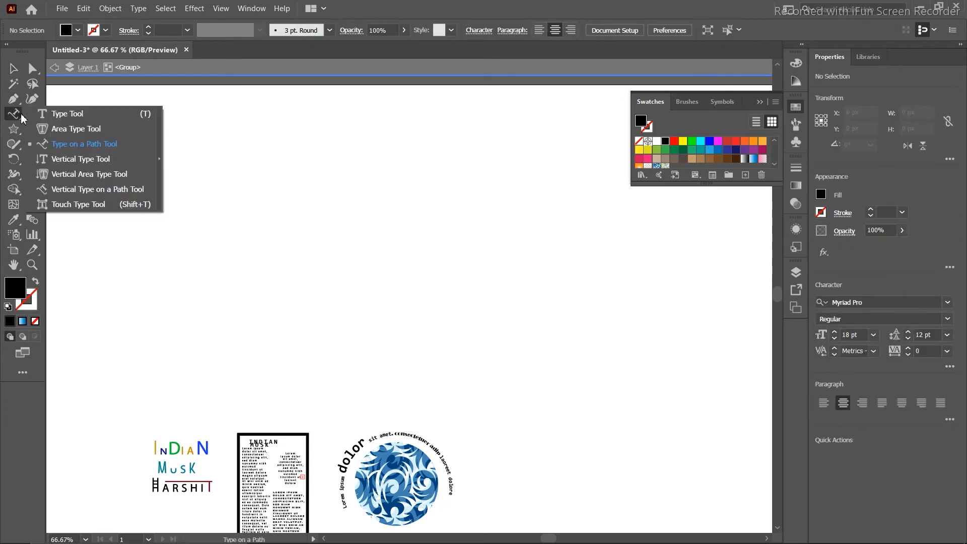
left_click(79, 163)
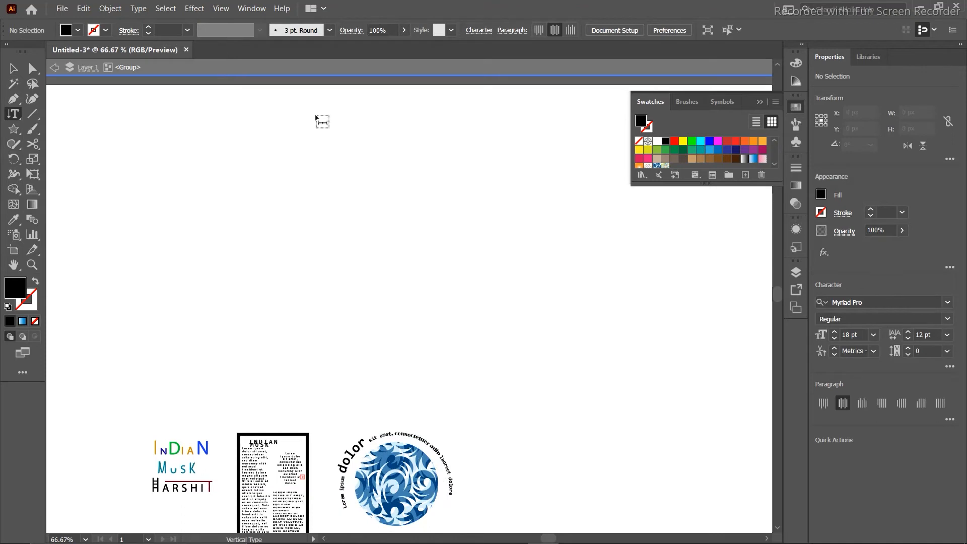
left_click(361, 157)
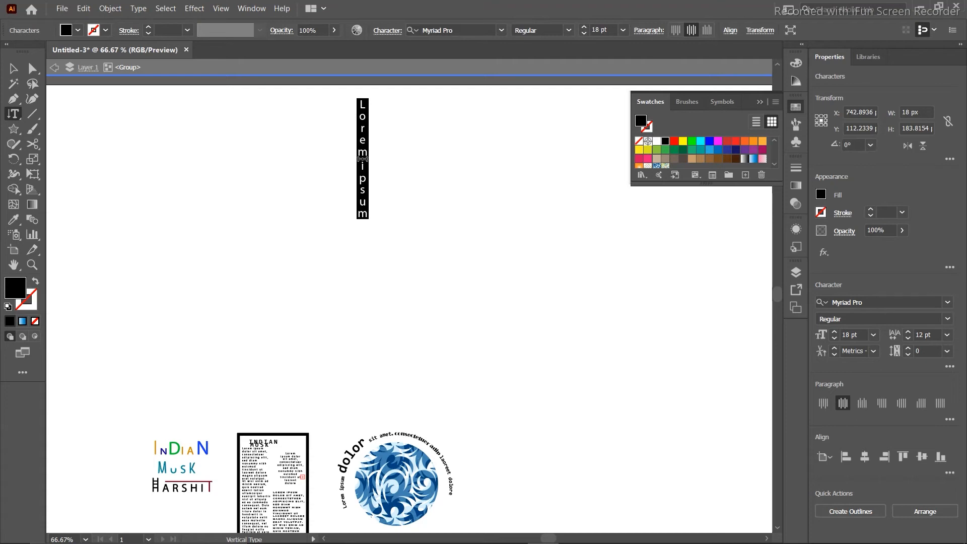
type("indian")
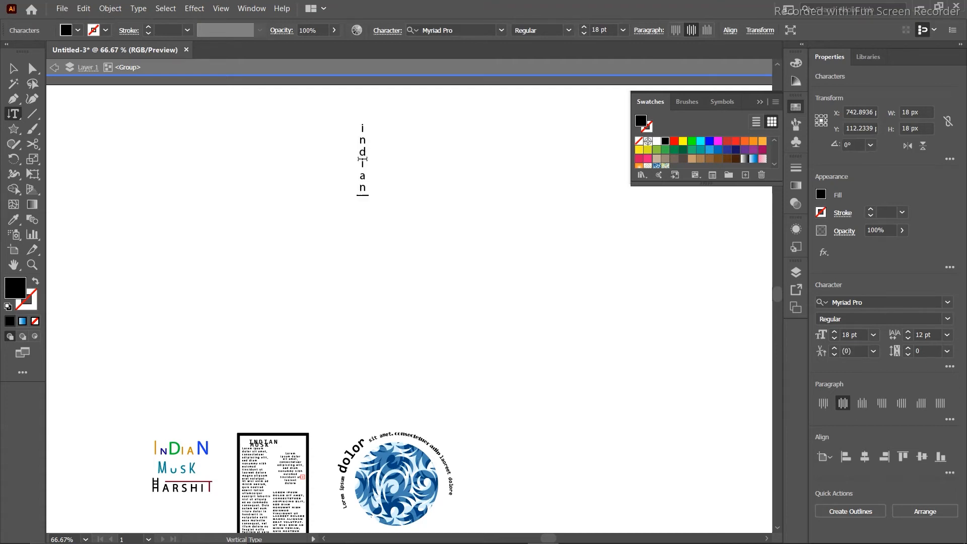
type("musk")
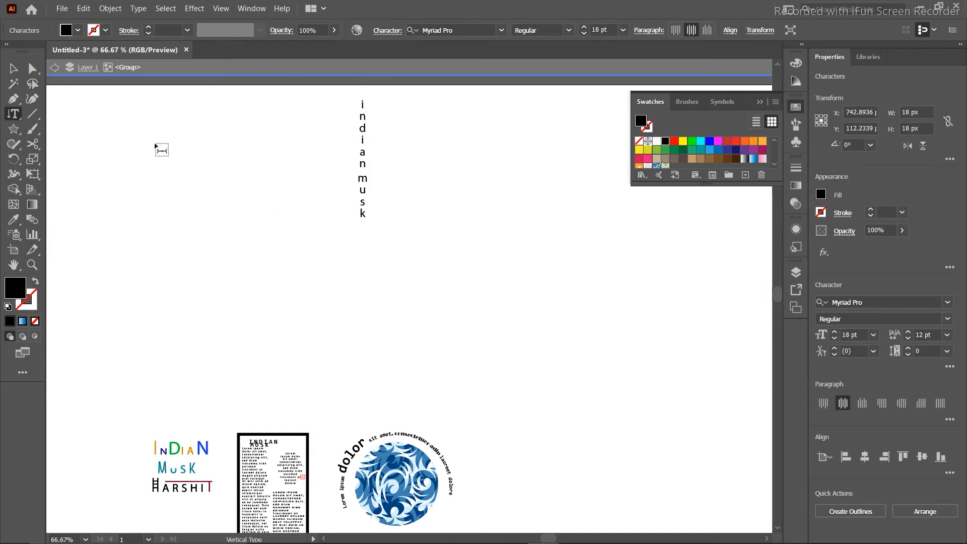
Delete the vertical text and draw a large rectangle in the upper middle.
left_click(13, 68)
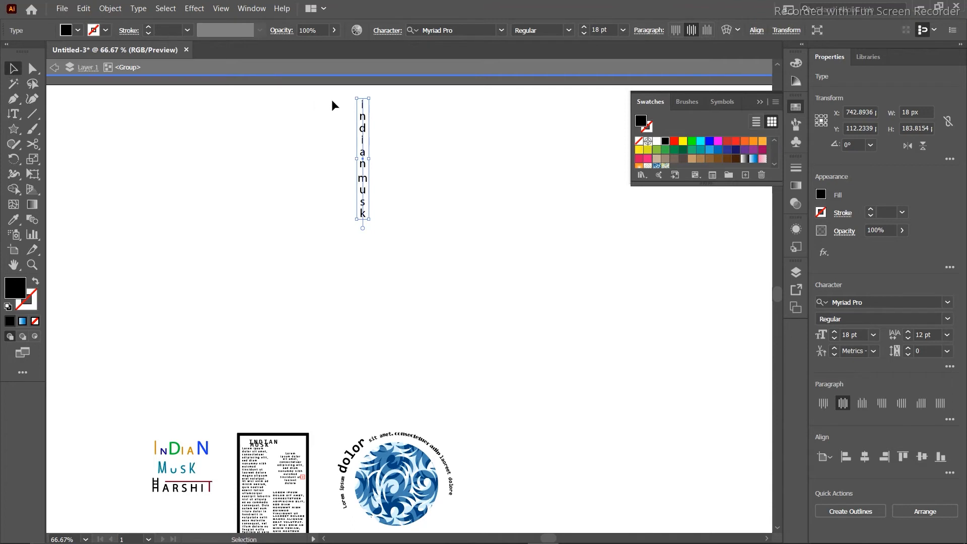
key("Delete")
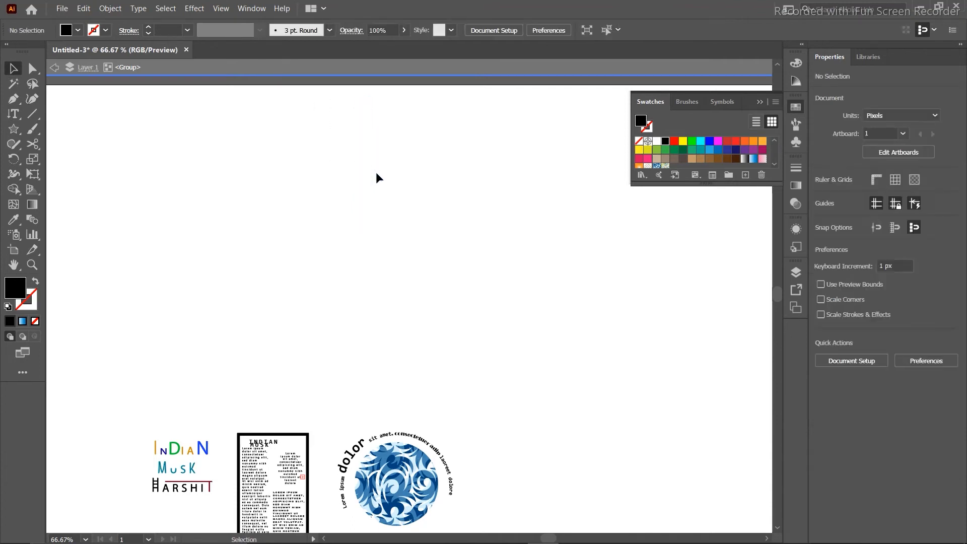
left_click_drag(17, 135, 89, 132)
left_click_drag(339, 121, 551, 364)
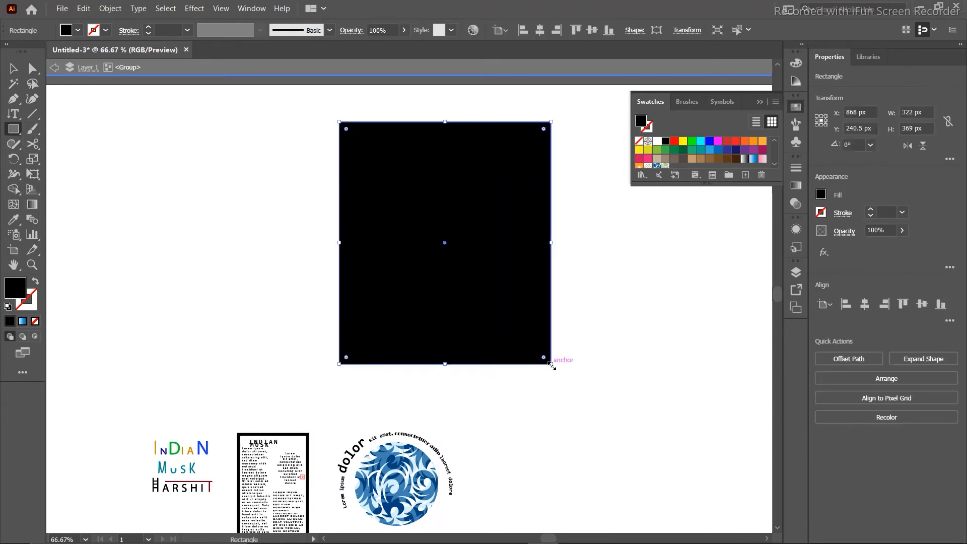
Fill the rectangle with orange E54B1C.
double_click(15, 288)
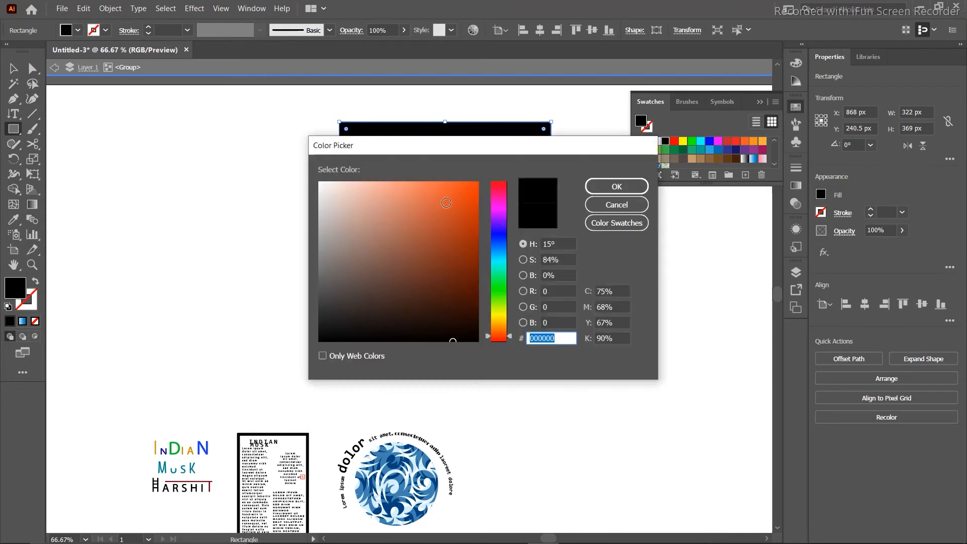
left_click(452, 198)
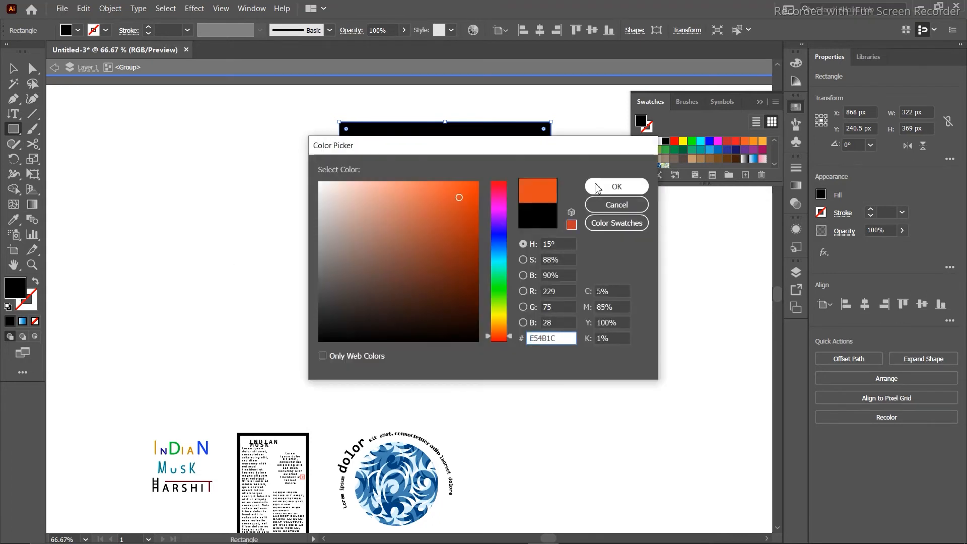
left_click(597, 187)
left_click(13, 76)
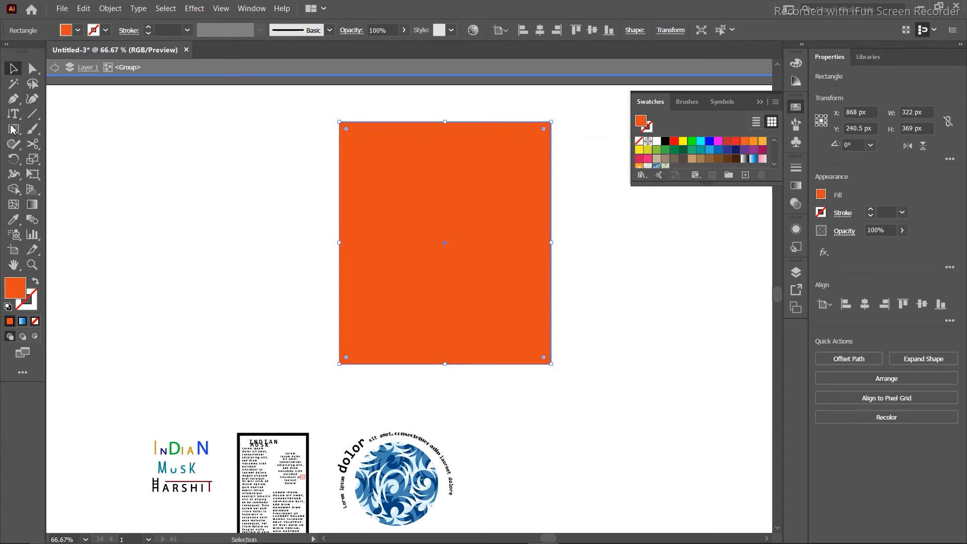
left_click(822, 212)
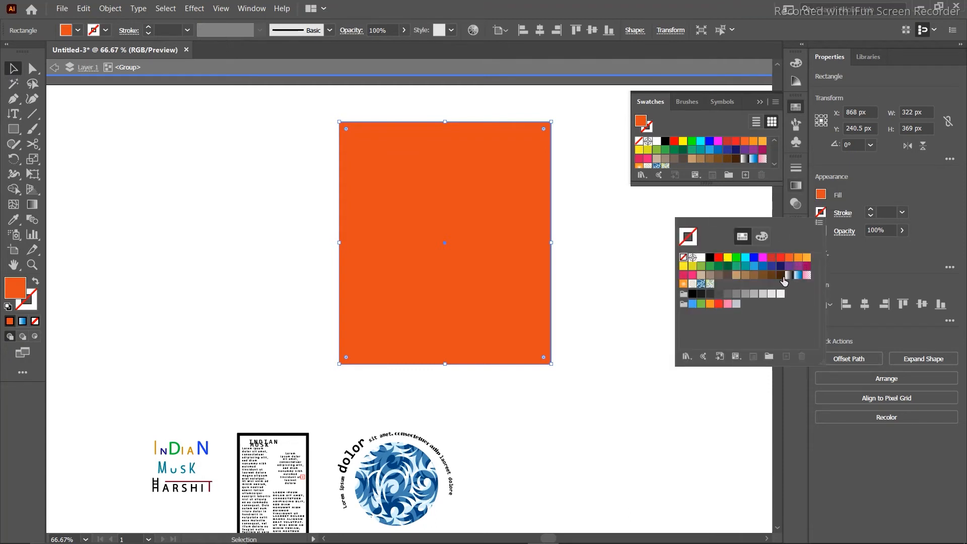
Give the rectangle a 10 pt dark brown stroke.
left_click(781, 275)
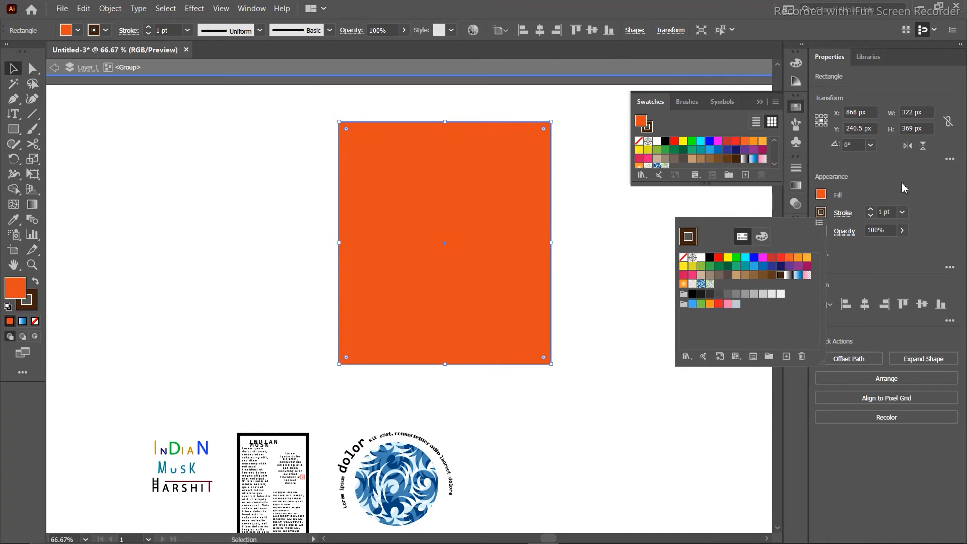
left_click(903, 212)
left_click(902, 213)
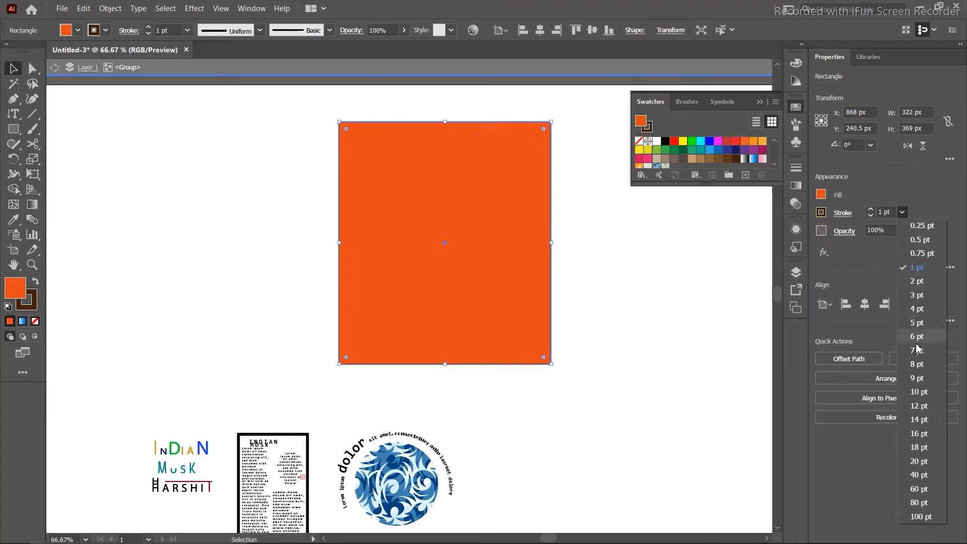
left_click(919, 392)
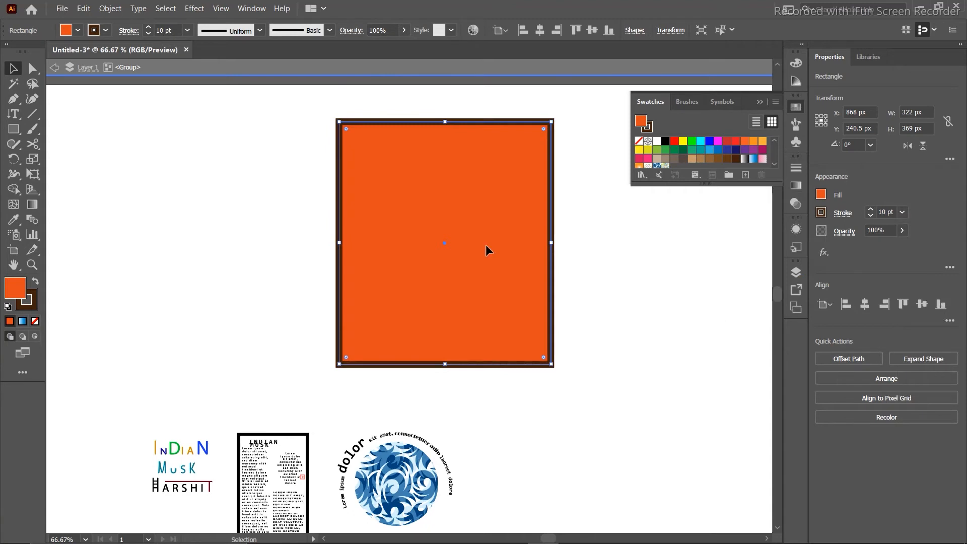
left_click(275, 179)
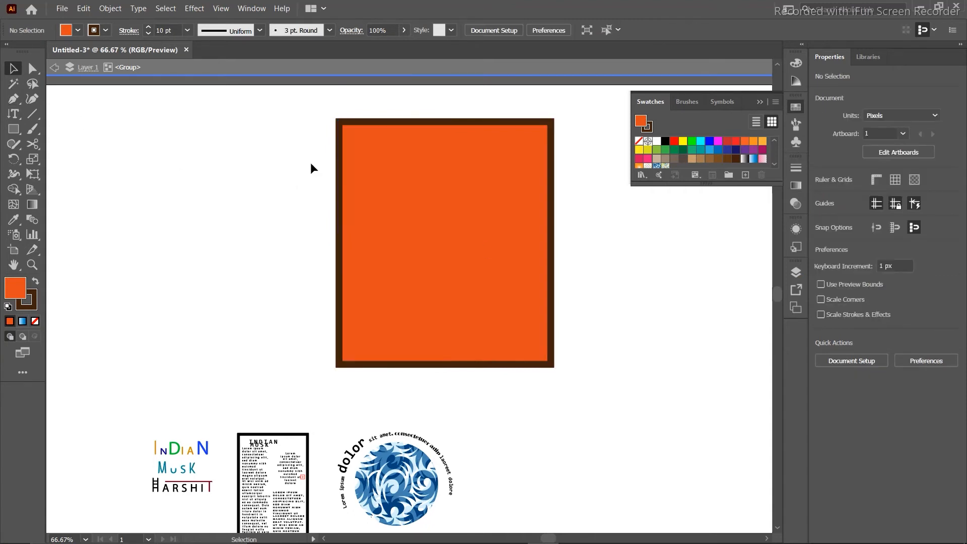
Set the stroke to rounded caps and rounded corners.
left_click(340, 128)
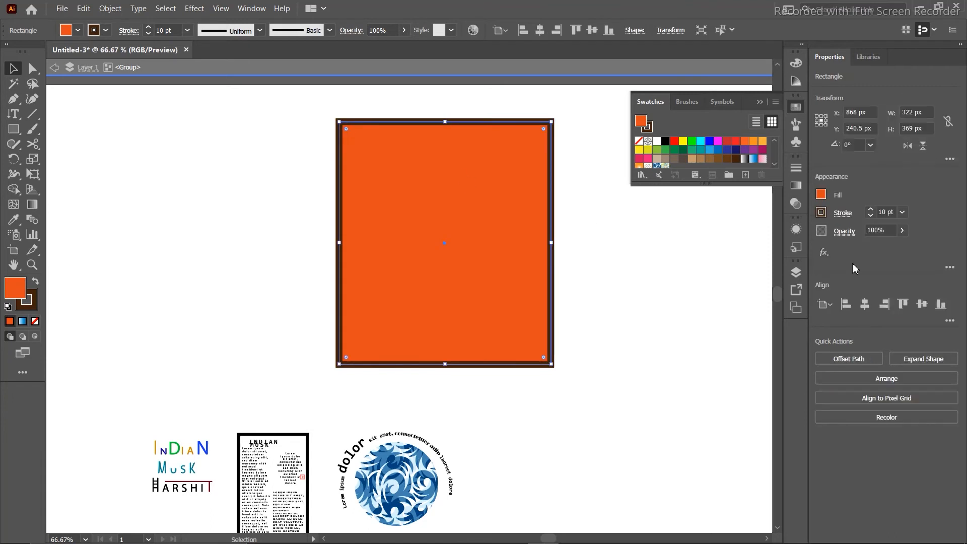
left_click(841, 213)
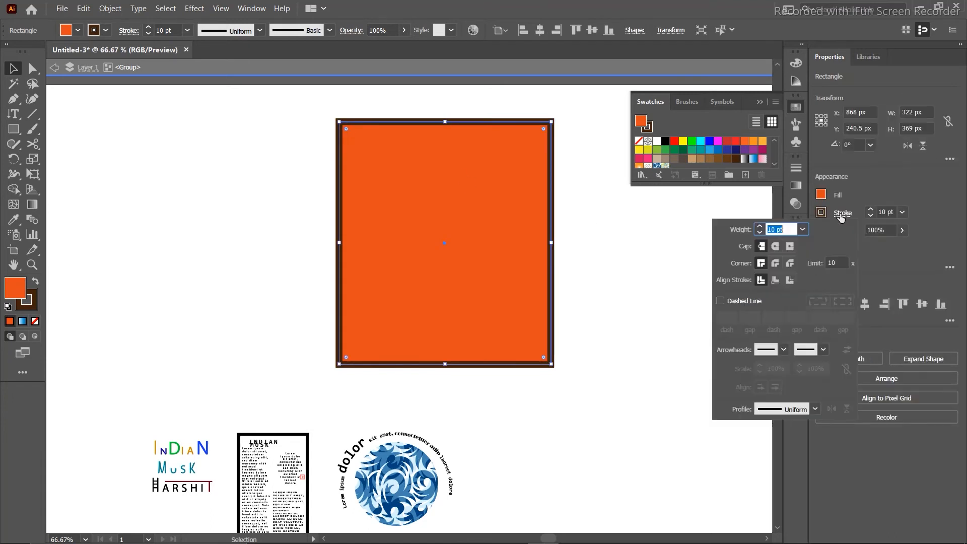
left_click(775, 247)
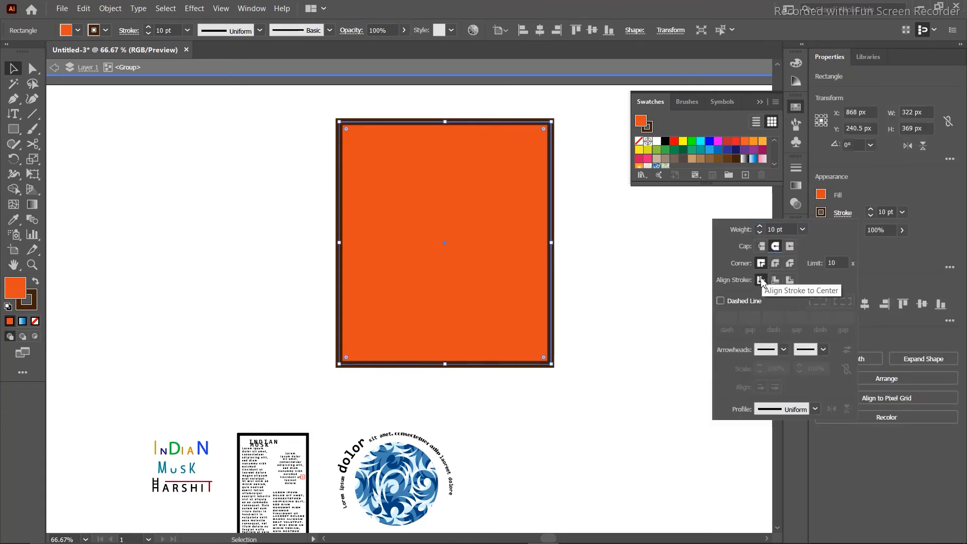
left_click(775, 263)
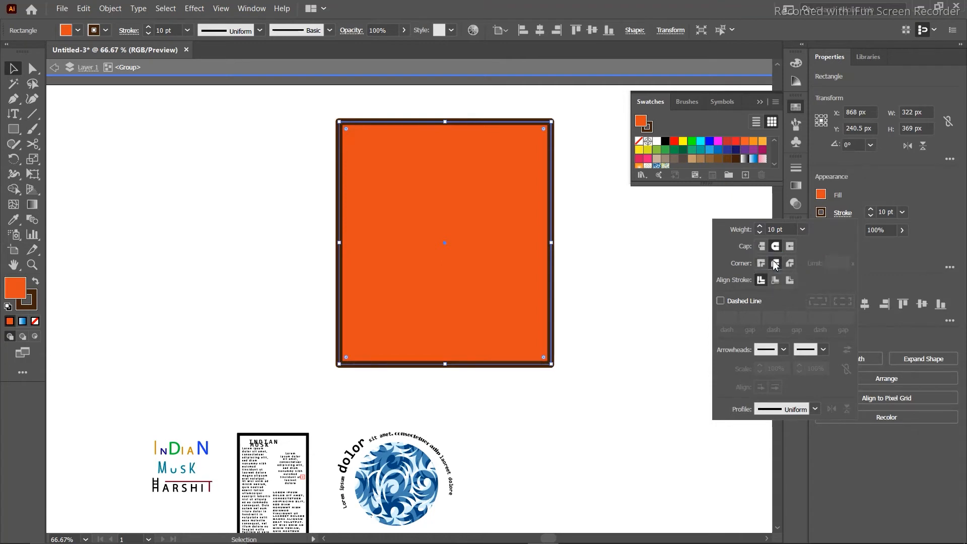
left_click(645, 297)
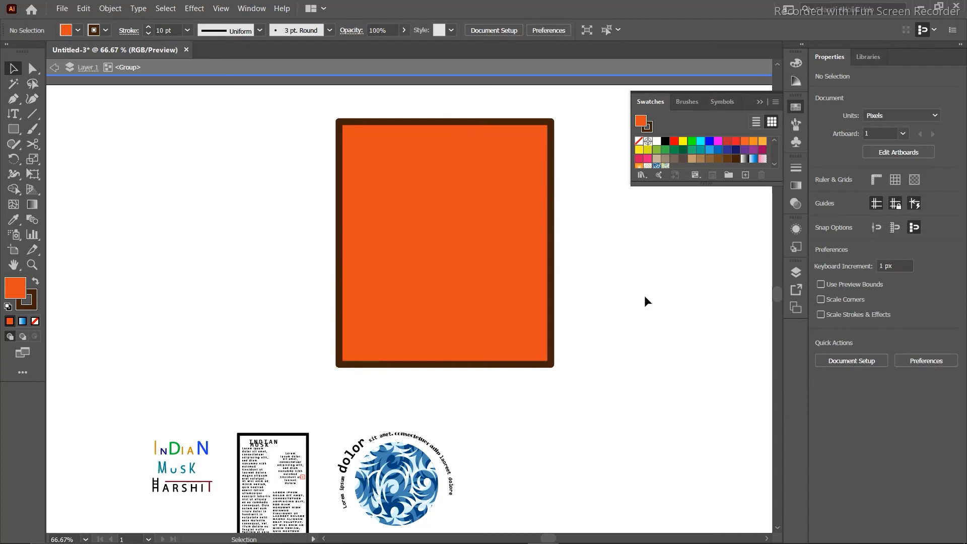
Change the rectangle's fill to the darker orange C94628.
double_click(415, 198)
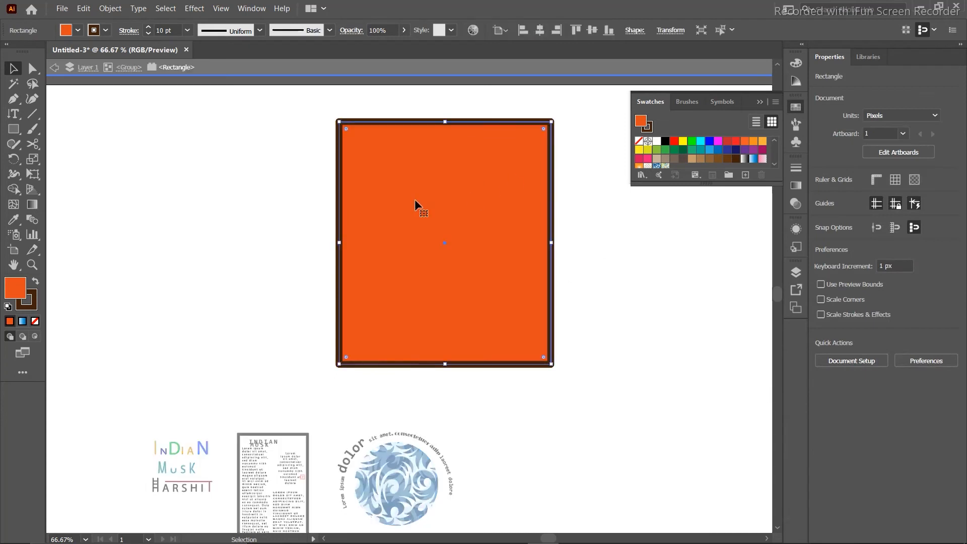
double_click(13, 289)
left_click(447, 214)
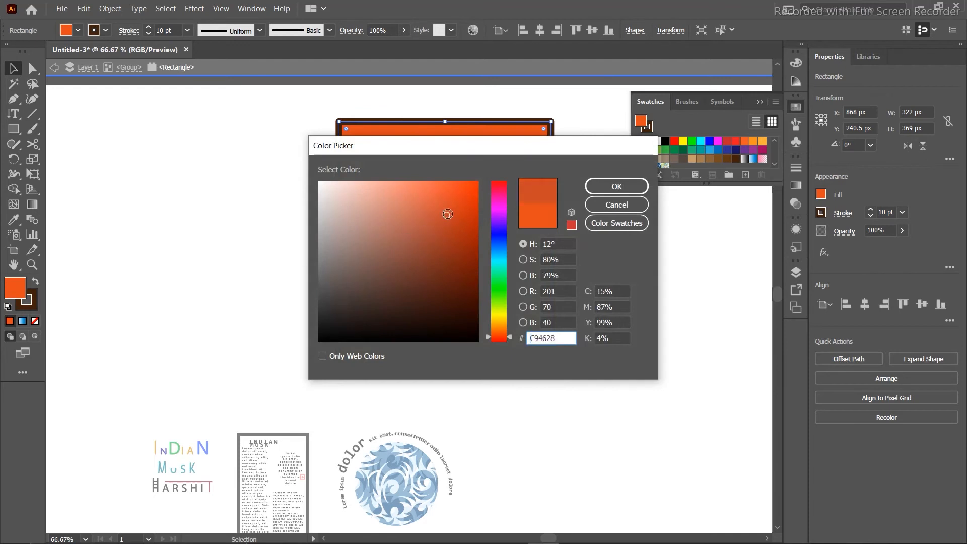
left_click(616, 186)
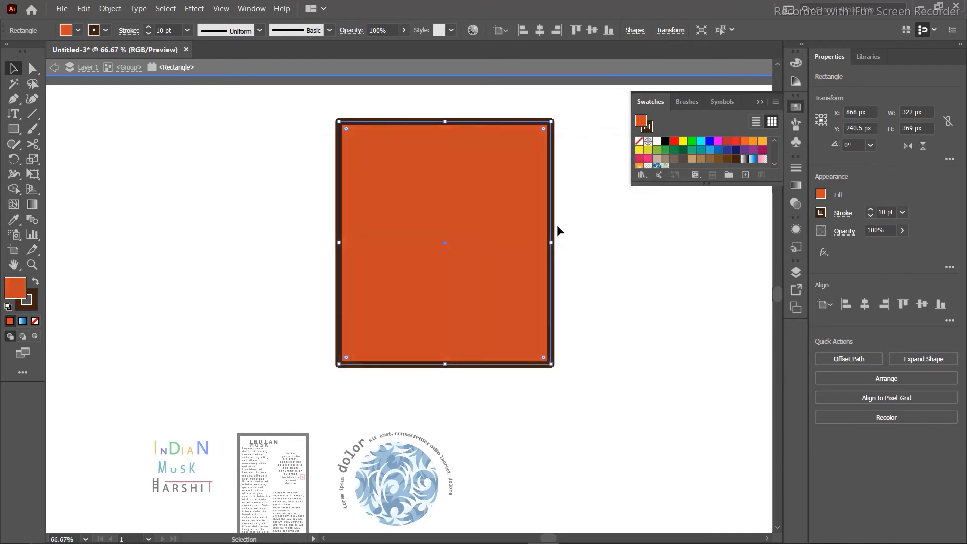
left_click(557, 225)
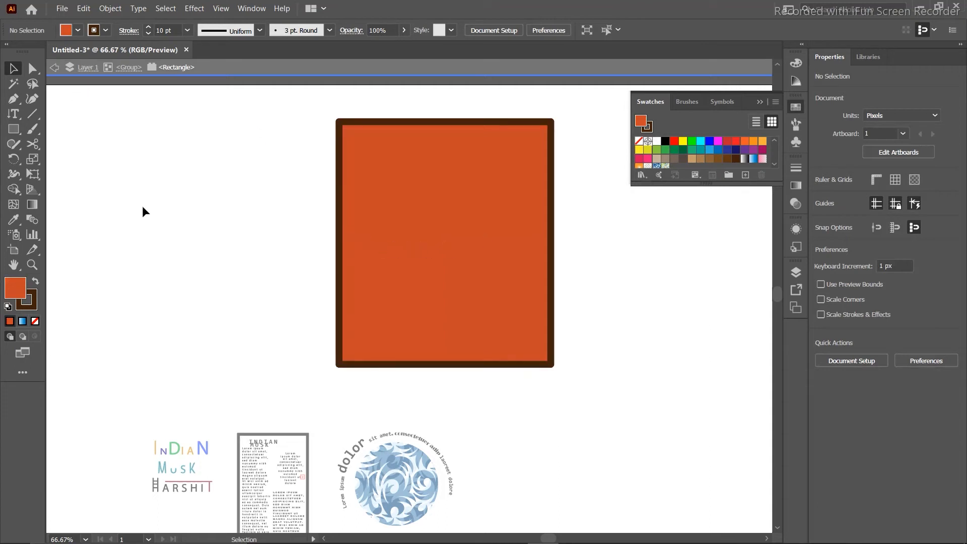
Place the abcd Neeraj Chopra page image on the canvas with Ctrl+Shift+P.
key("ctrl")
key("ctrl+shift+p")
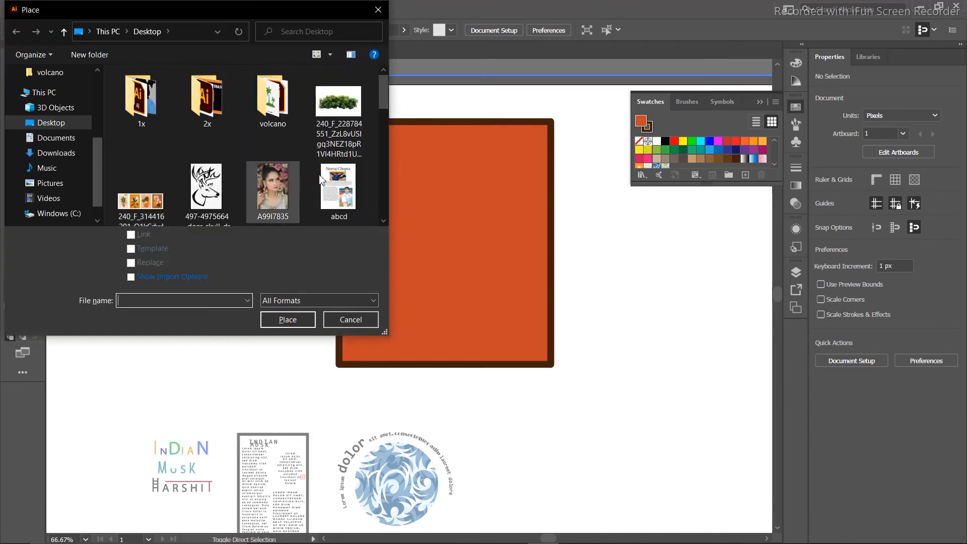
scroll(212, 171, "down", 1)
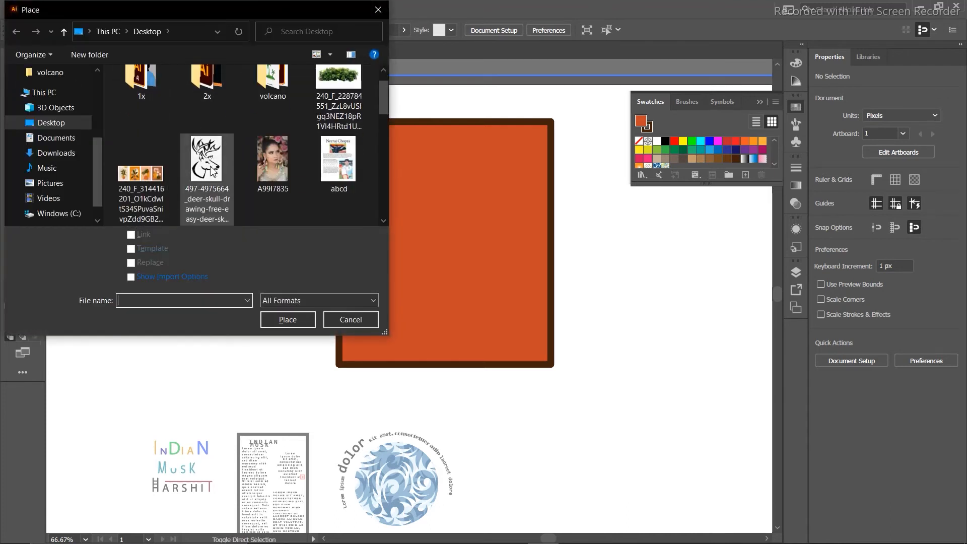
left_click(349, 160)
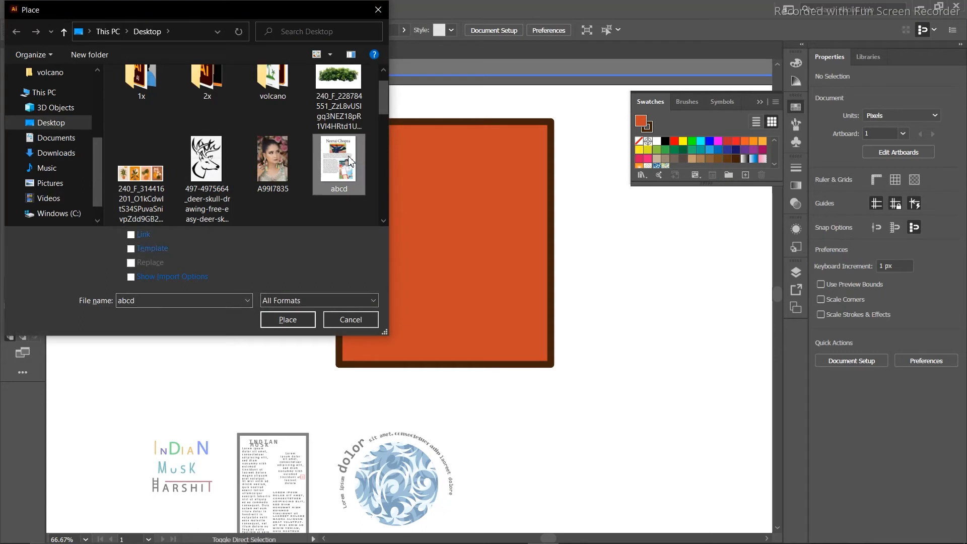
left_click(282, 320)
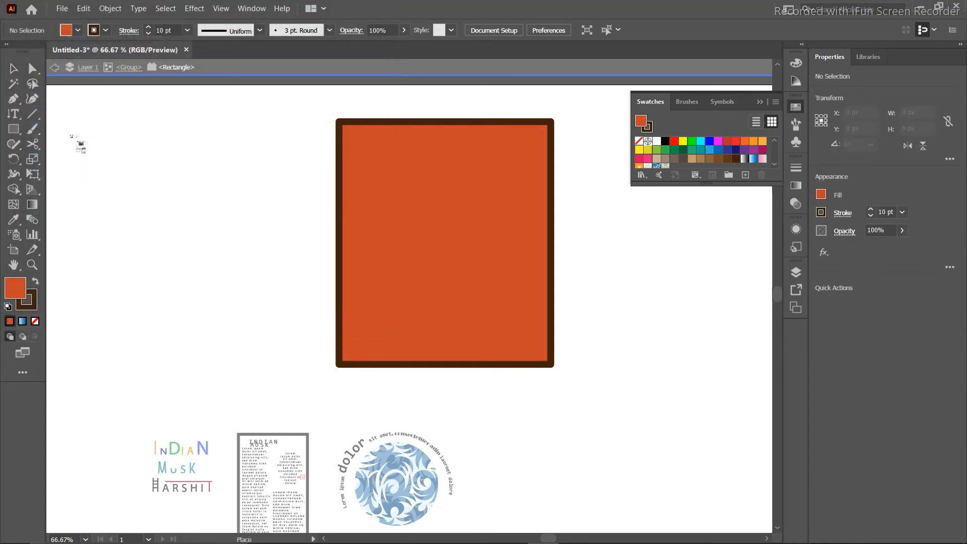
left_click(70, 134)
left_click_drag(245, 275, 287, 251)
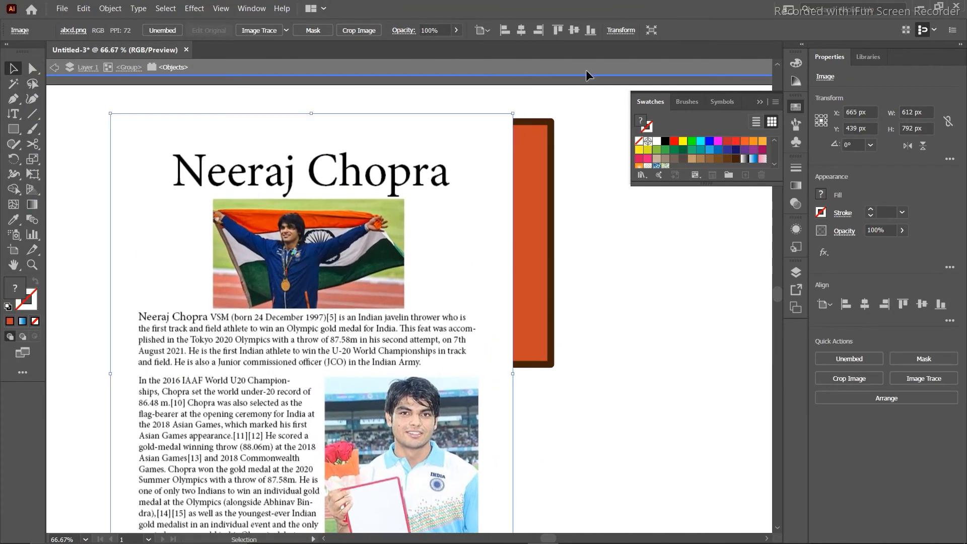
Shrink the page image to about 244 × 316 px and move it left of the rectangle.
left_click(512, 114, "shift")
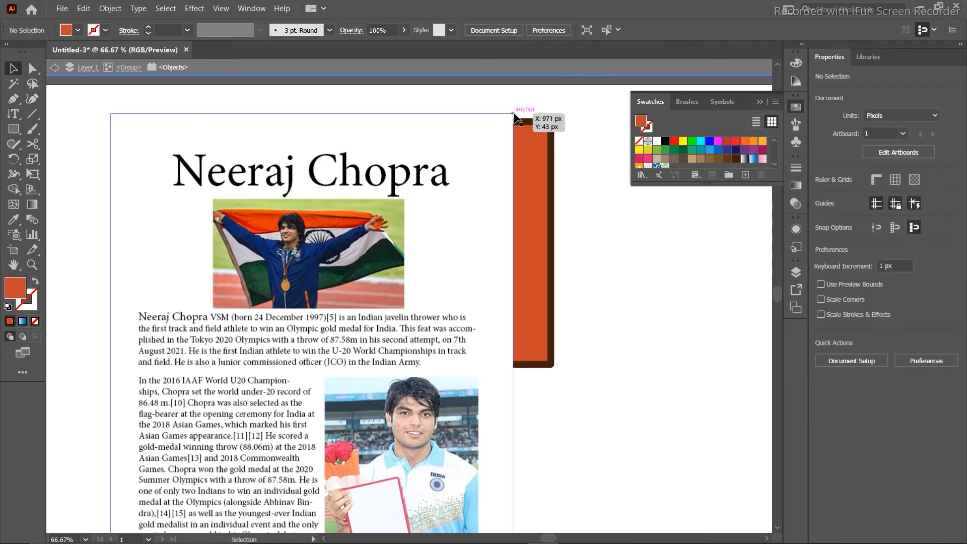
left_click(512, 115)
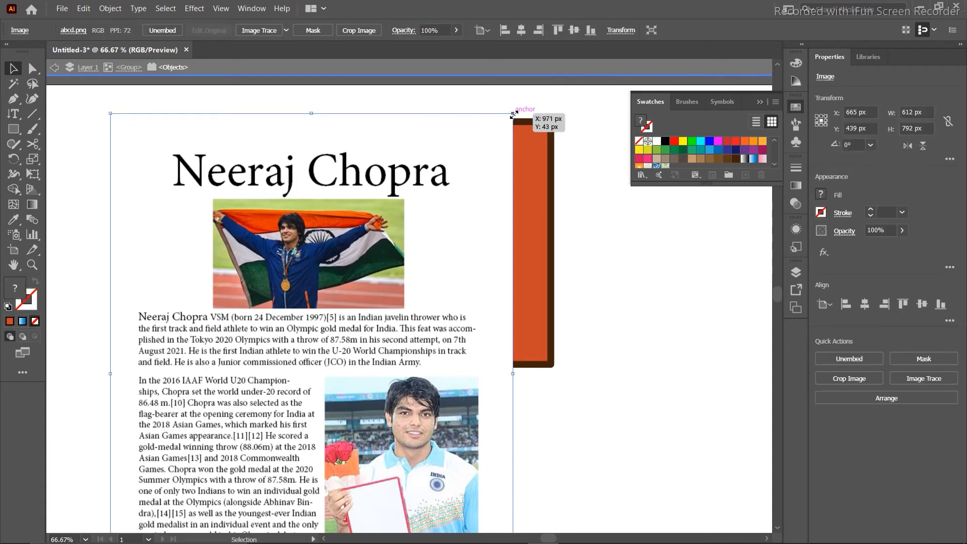
left_click_drag(513, 114, 270, 332)
left_click_drag(207, 486, 165, 258)
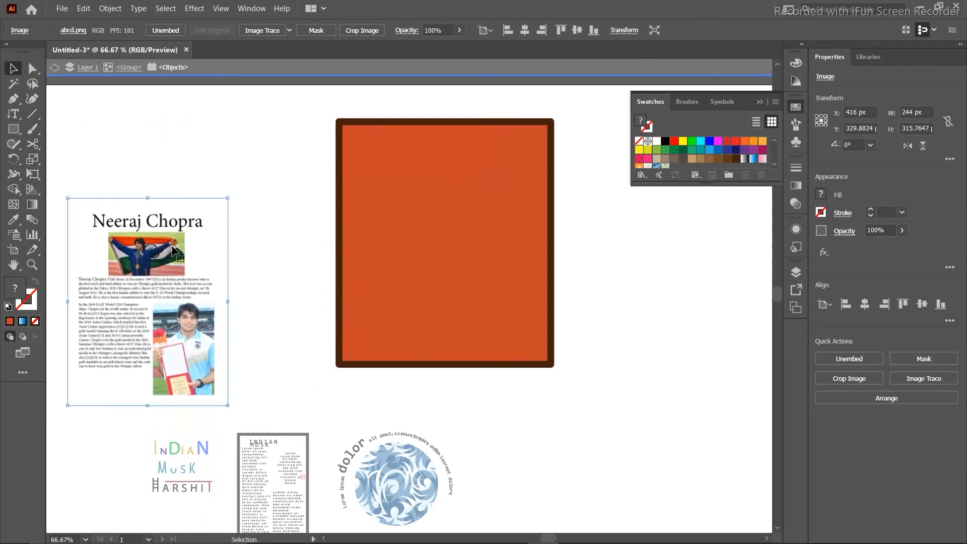
left_click(273, 163)
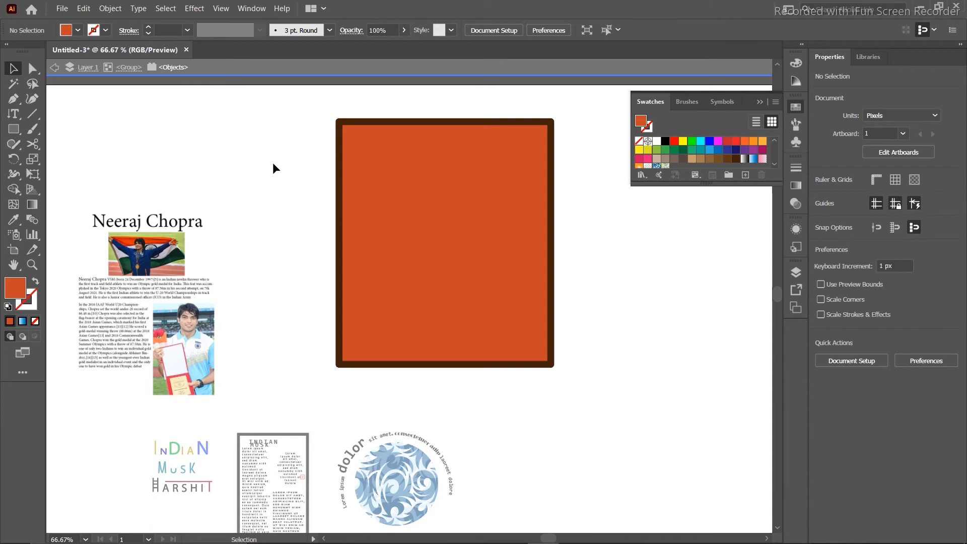
left_click(348, 121)
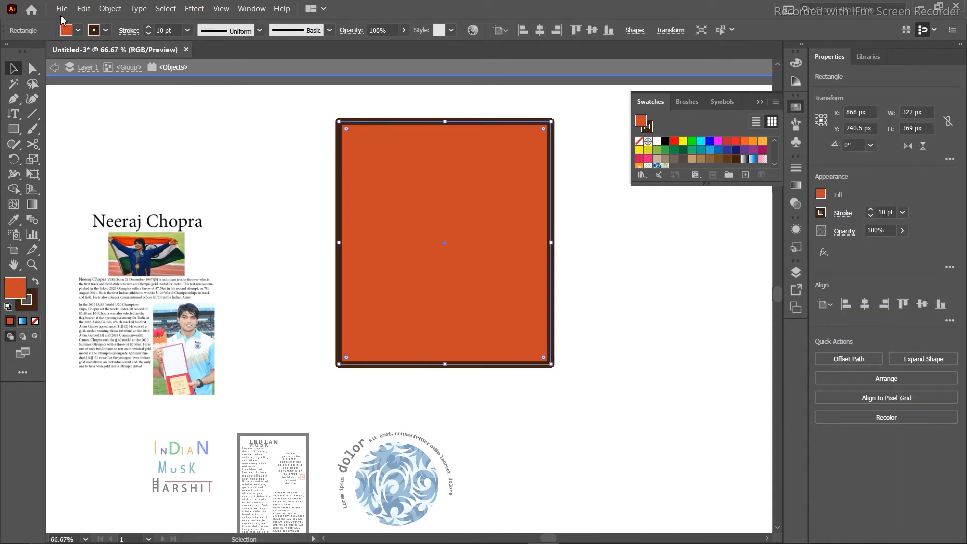
Place the nav cartoon portrait from the 1x folder onto the canvas.
key("ctrl")
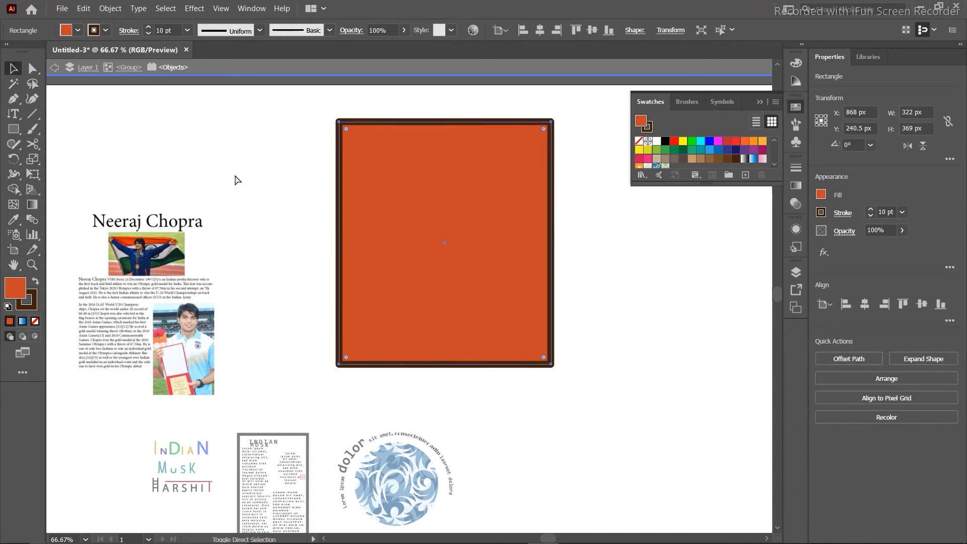
key("ctrl+shift+p")
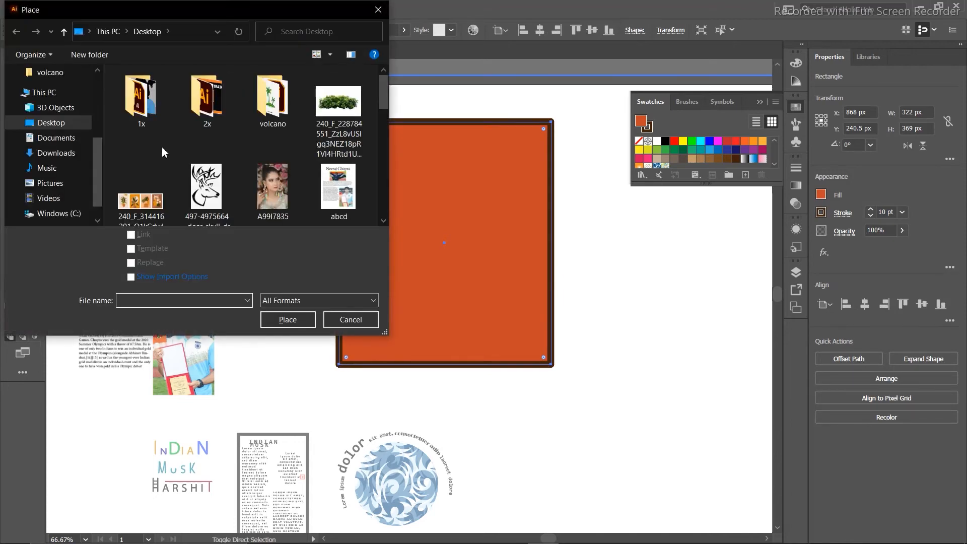
scroll(162, 148, "down", 3)
scroll(162, 150, "up", 3)
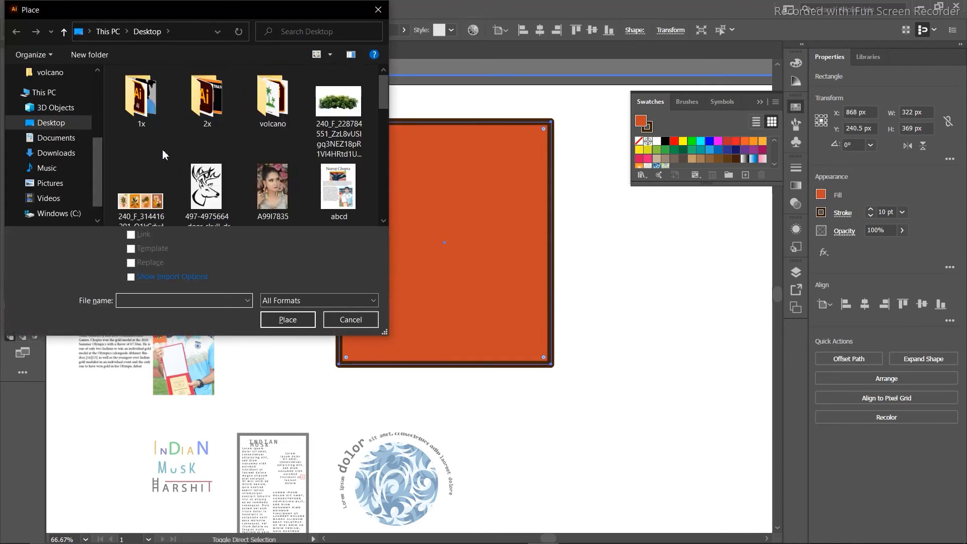
double_click(150, 112)
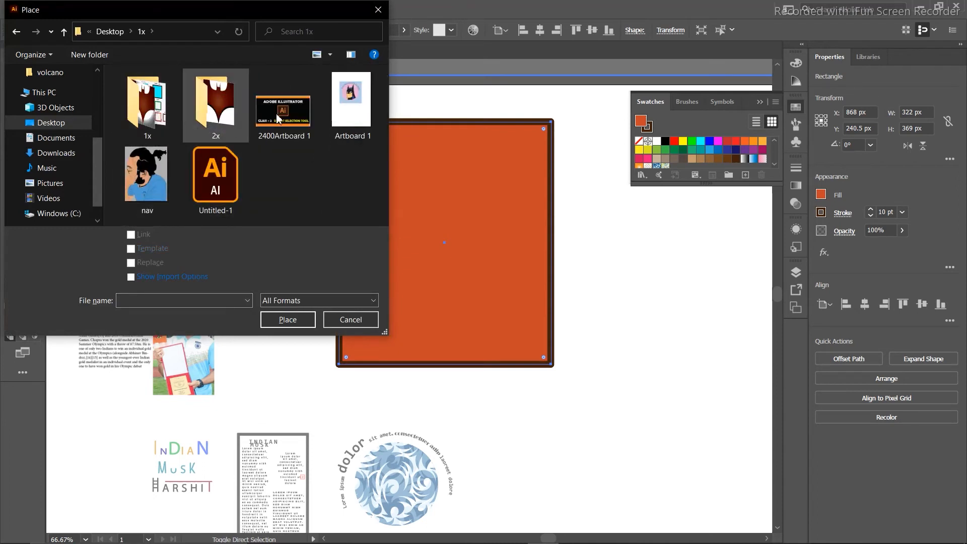
left_click(154, 166)
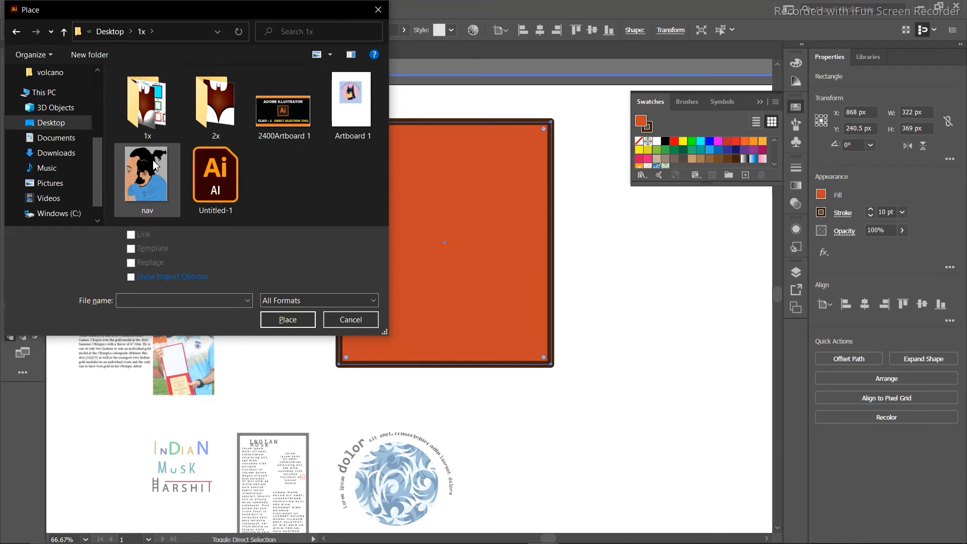
left_click(288, 325)
left_click(426, 172)
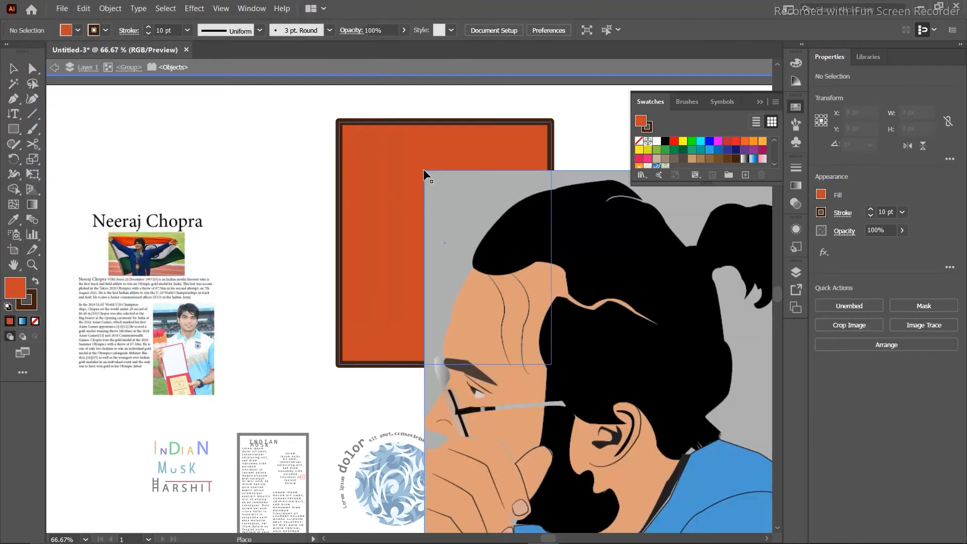
Shrink the portrait to about 198 × 255 px, overlapping the rectangle's lower-right corner.
left_click_drag(594, 325, 297, 333)
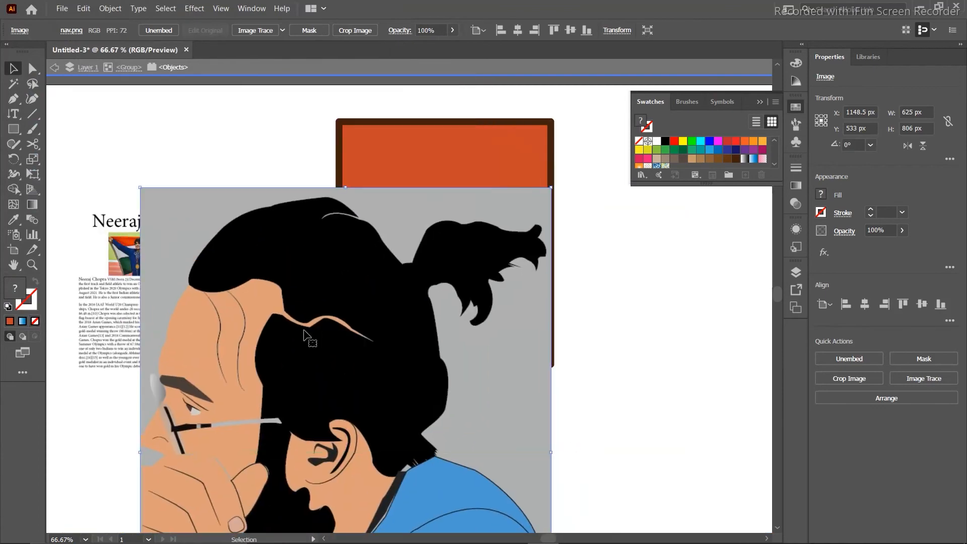
left_click_drag(555, 188, 280, 449)
left_click_drag(221, 524, 525, 218)
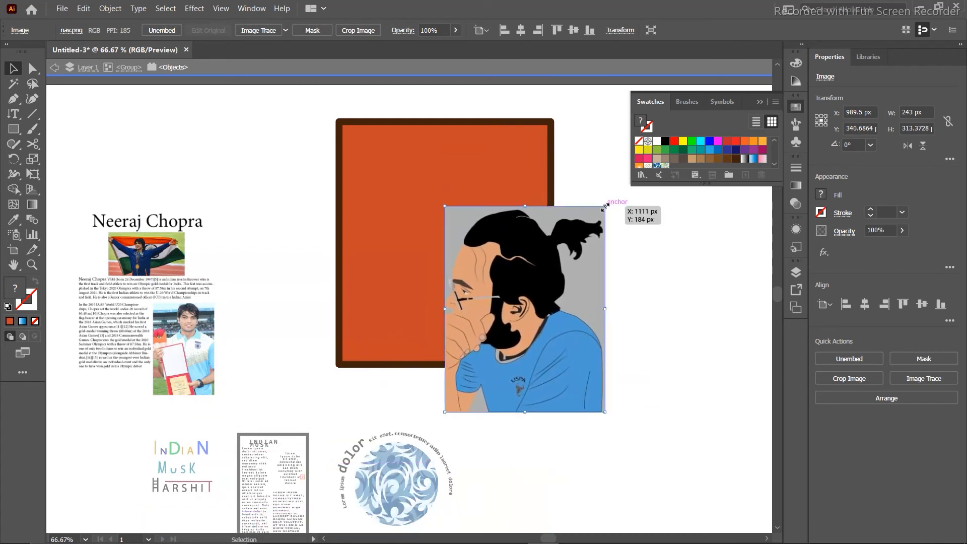
left_click_drag(605, 206, 575, 244)
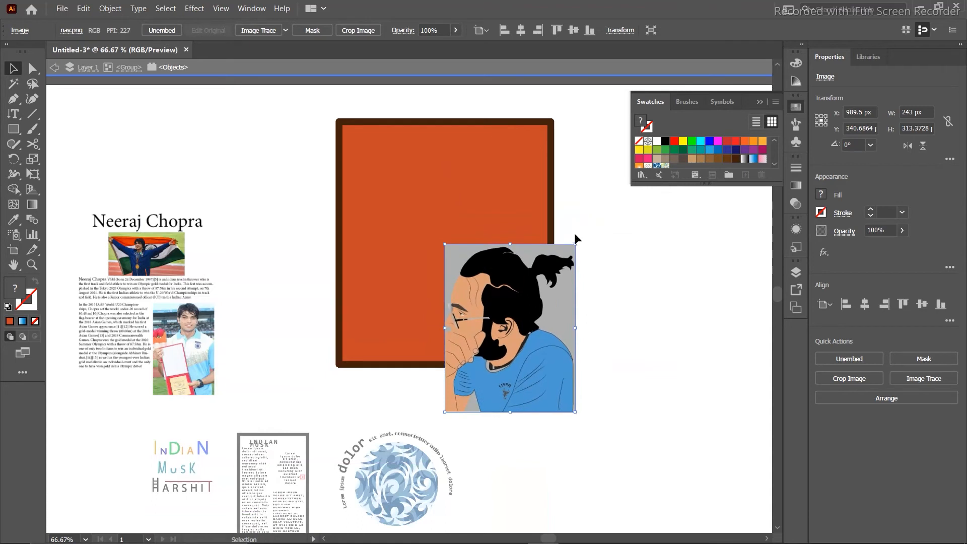
left_click_drag(515, 292, 573, 288)
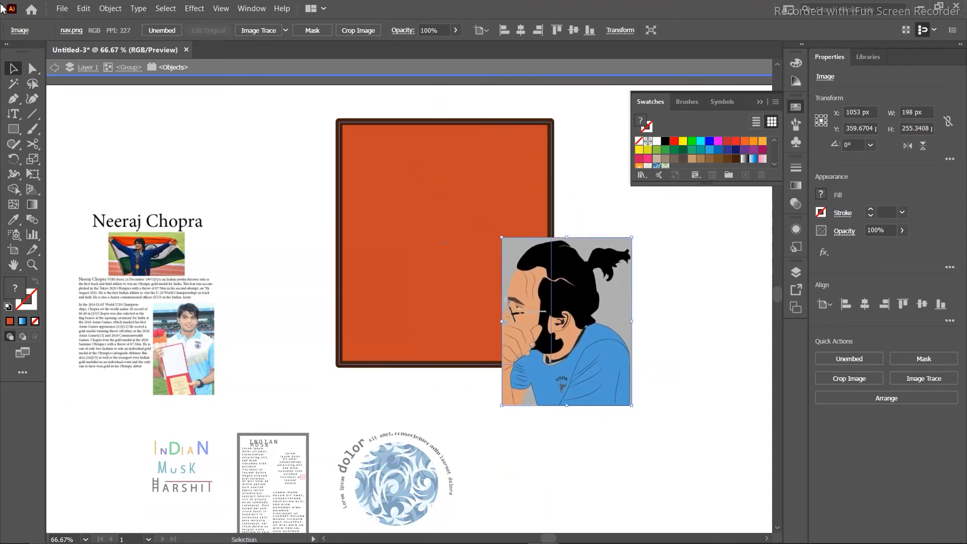
left_click(14, 84)
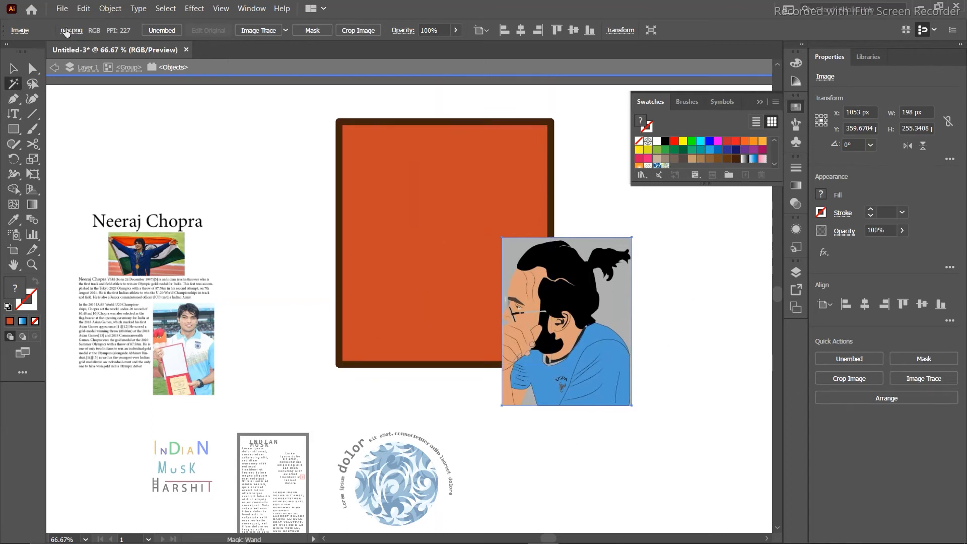
Apply the 6 Colors Image Trace preset to the selected nav.png cartoon portrait.
left_click(15, 67)
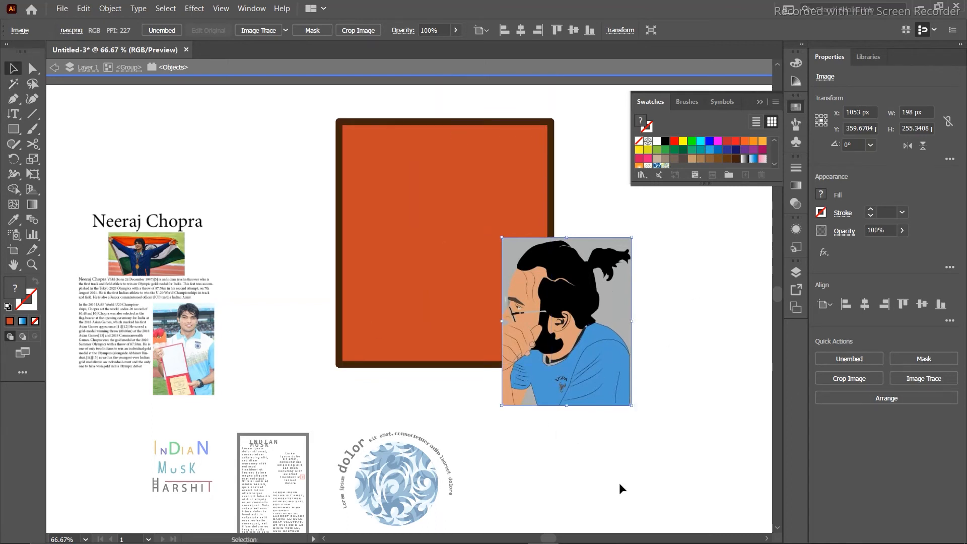
left_click(922, 379)
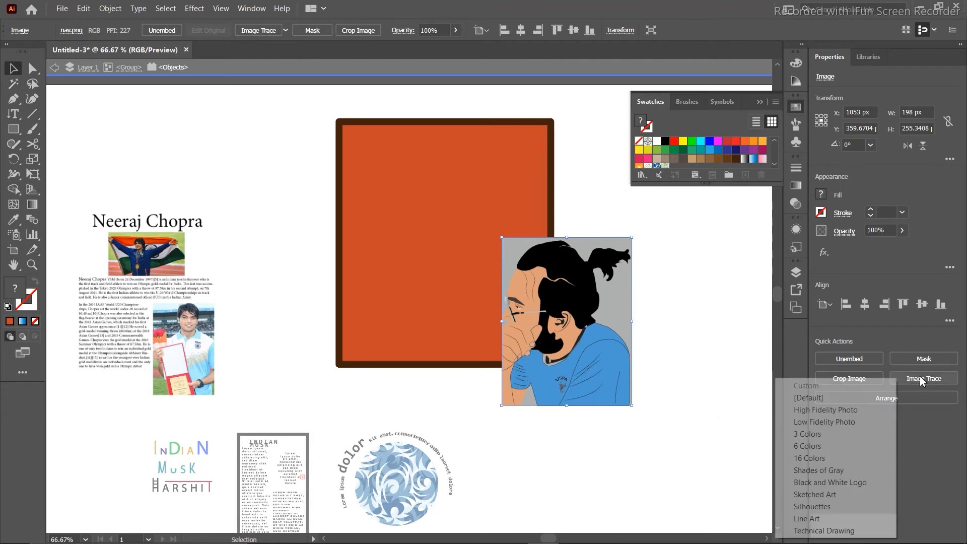
left_click(806, 446)
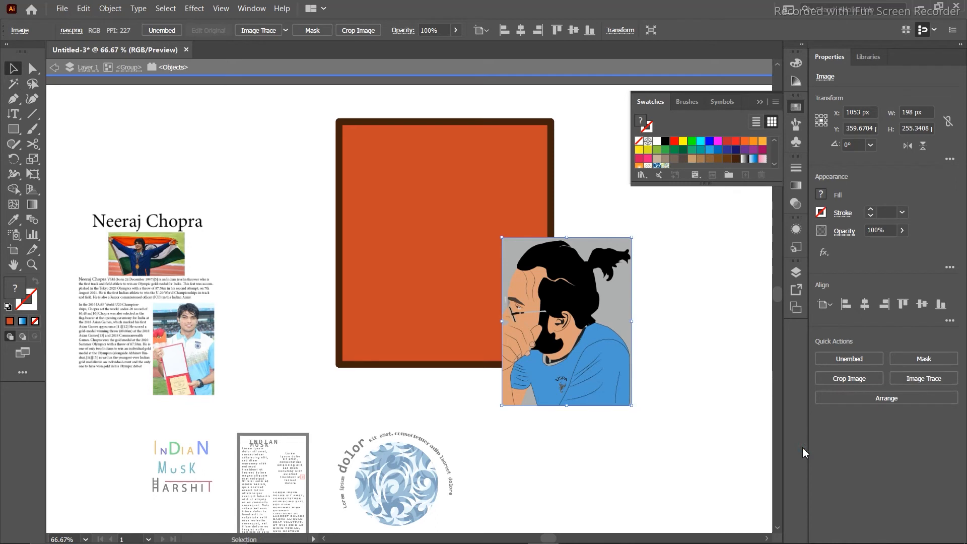
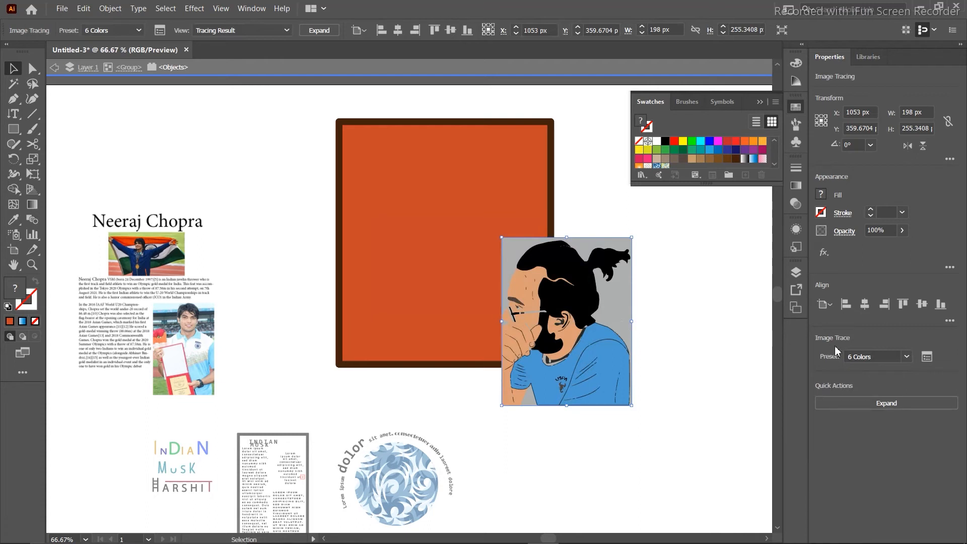
Undo the 6-colour trace to restore the original cartoon portrait, then deselect it.
key("ctrl+z")
left_click(917, 379)
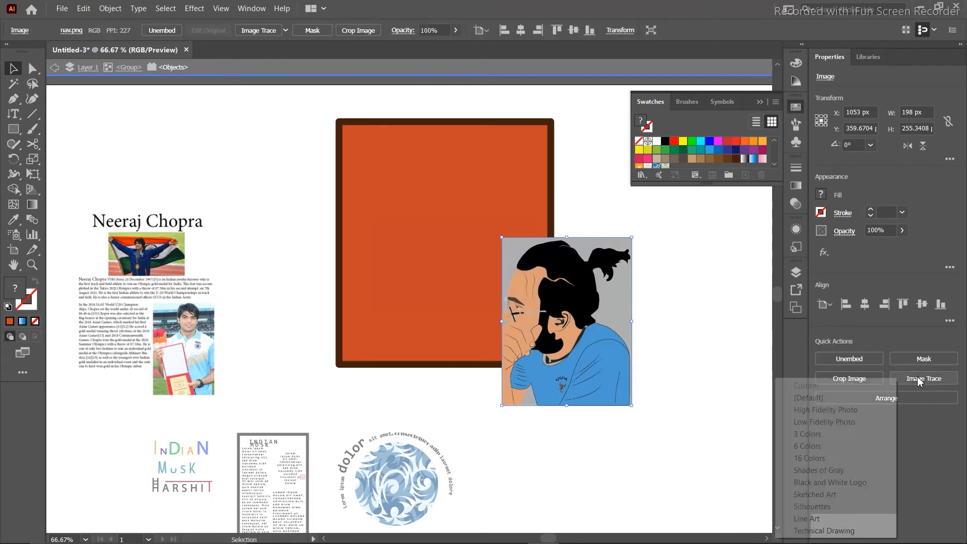
left_click(691, 346)
left_click(691, 345)
Move the portrait onto the orange square and enlarge it to about 258 × 333 px inside the frame.
left_click_drag(559, 303, 402, 251)
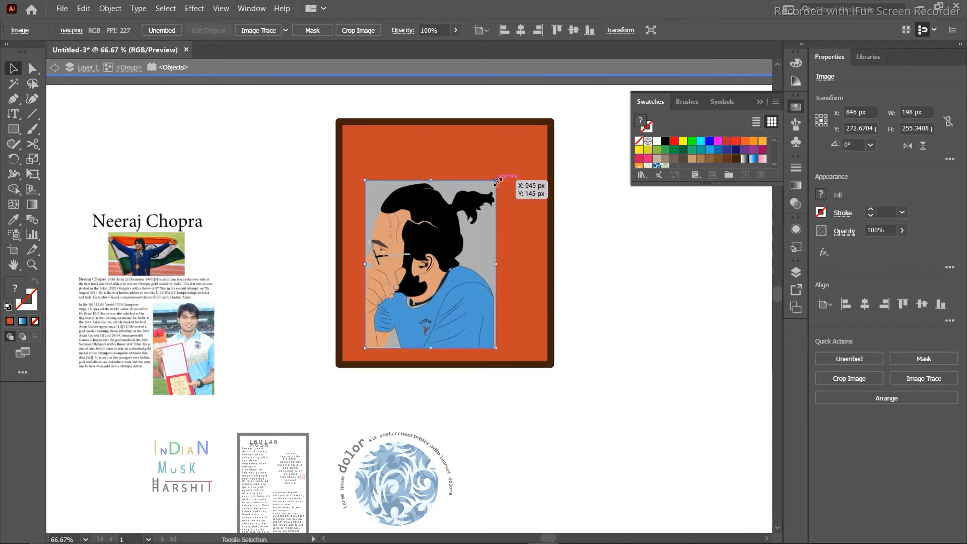
left_click_drag(498, 181, 548, 130)
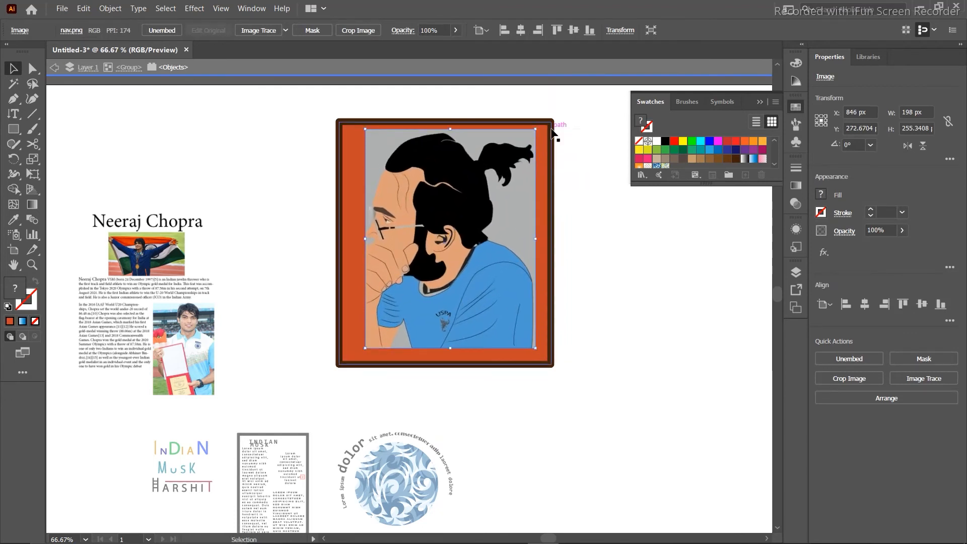
left_click_drag(498, 175, 502, 181)
left_click_drag(513, 181, 504, 185)
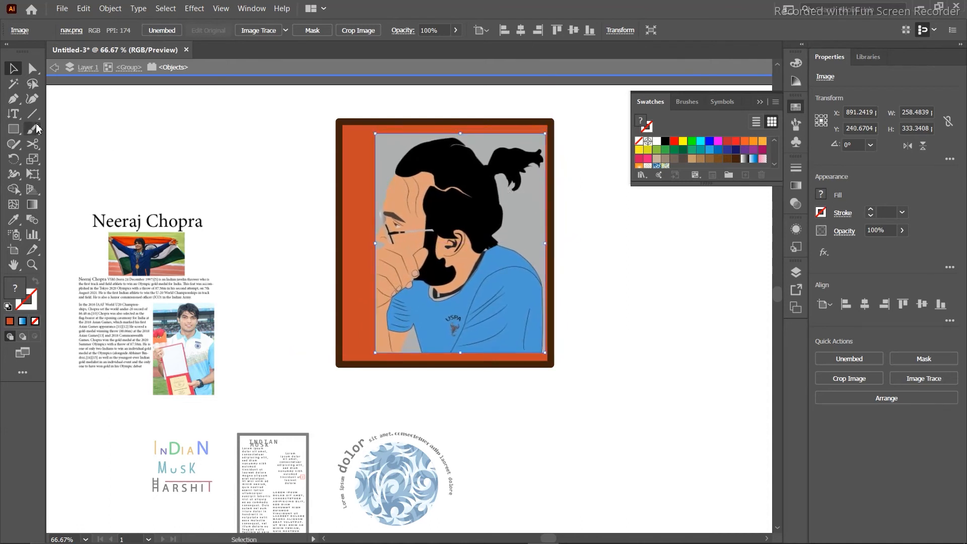
left_click(13, 113)
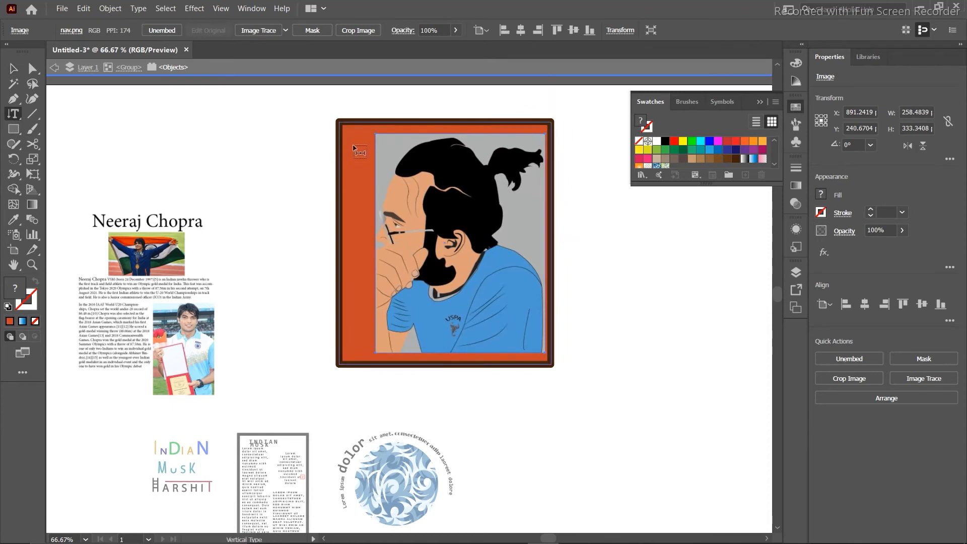
Replace the placeholder with the person's name as vertical type, scaled to 21.5 pt in the orange strip.
left_click(354, 148)
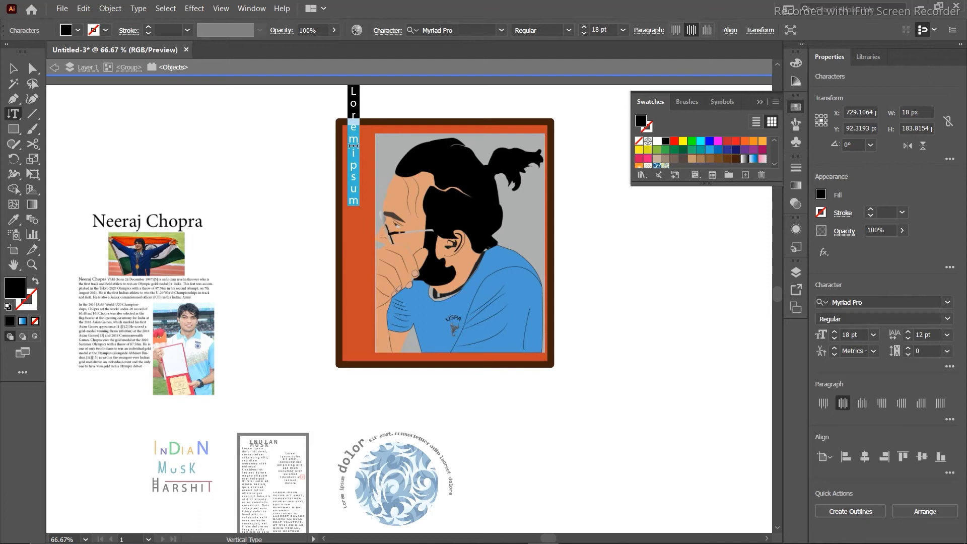
key("BackSpace")
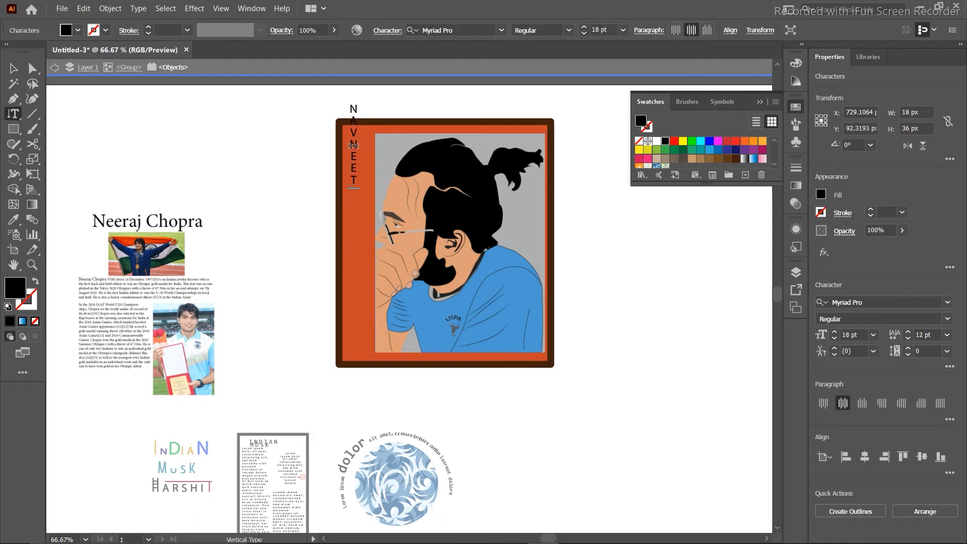
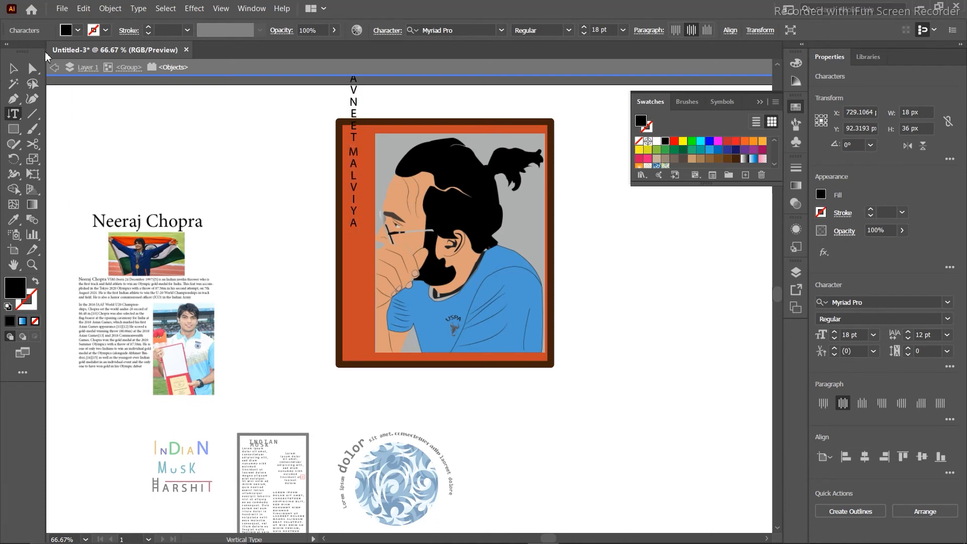
left_click(19, 68)
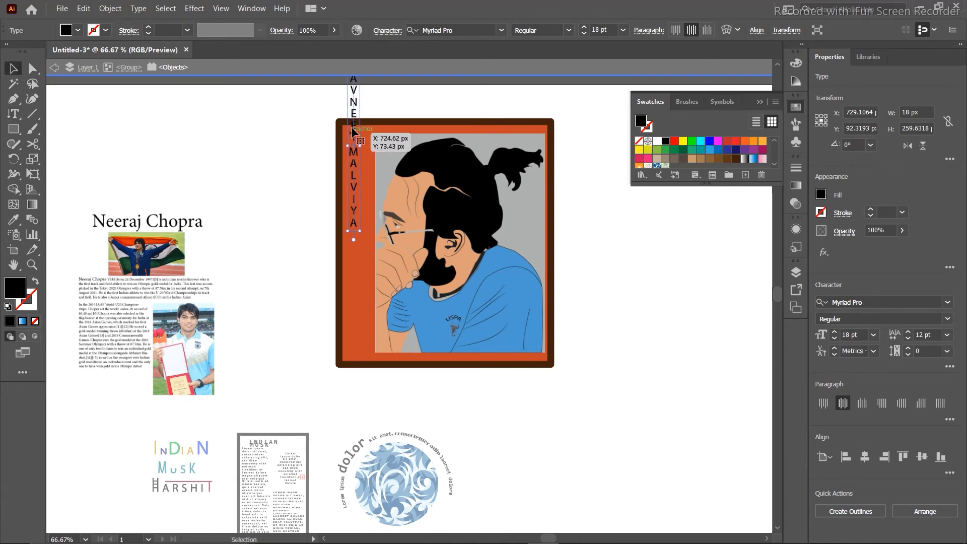
left_click_drag(349, 159, 358, 228)
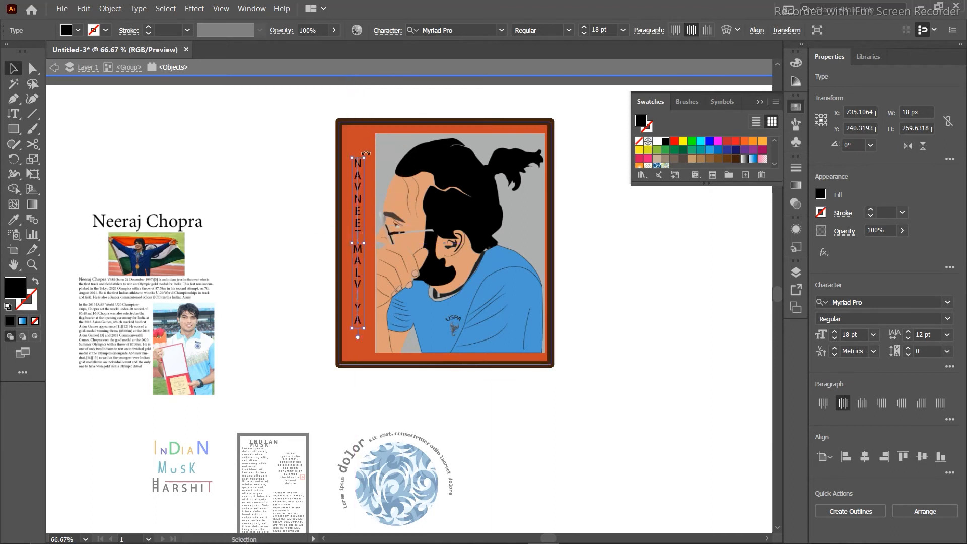
left_click_drag(366, 158, 383, 127)
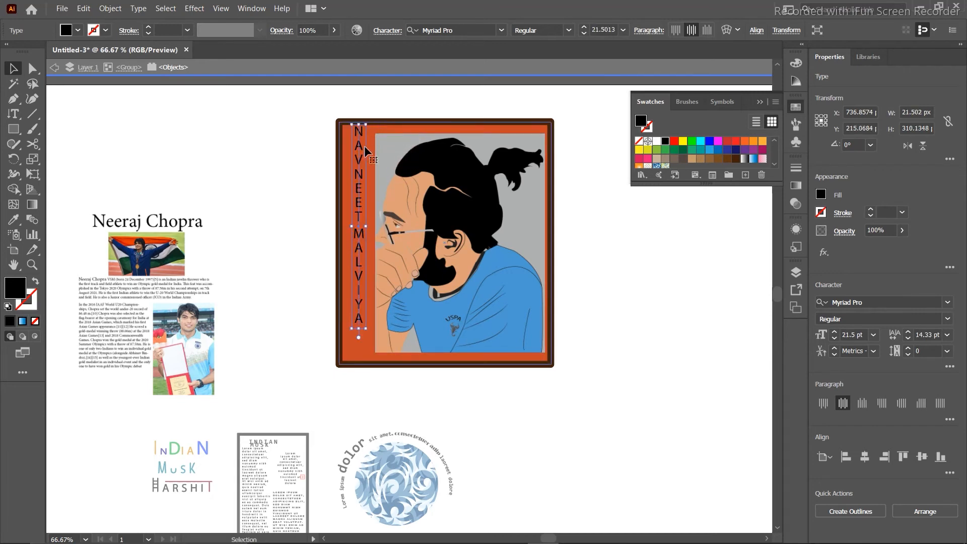
left_click_drag(360, 161, 360, 175)
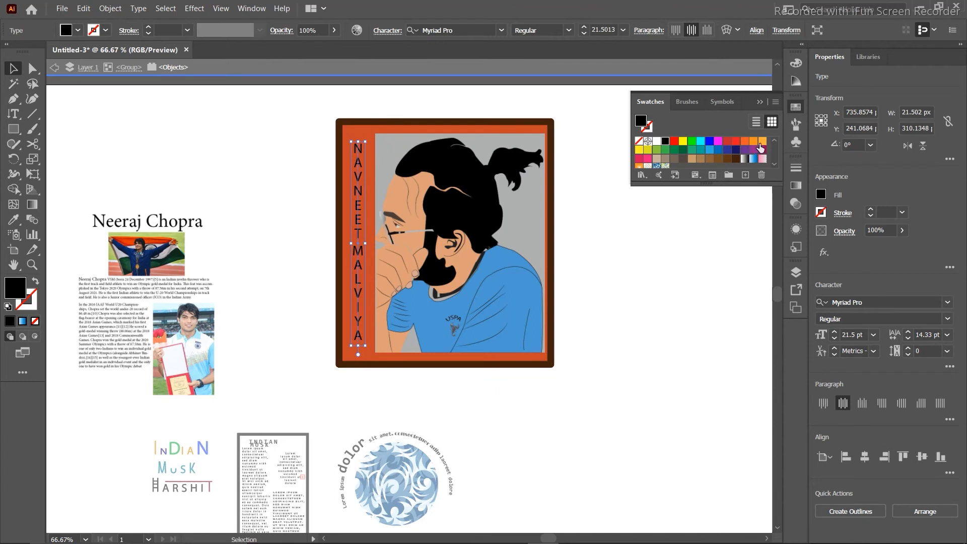
Colour the vertical name yellow after trying orange and green.
left_click(761, 145)
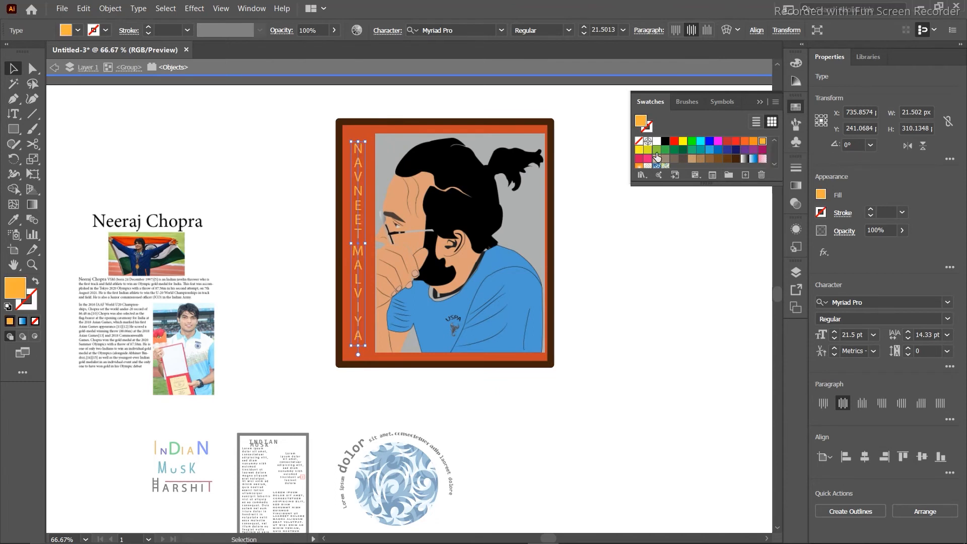
left_click(657, 151)
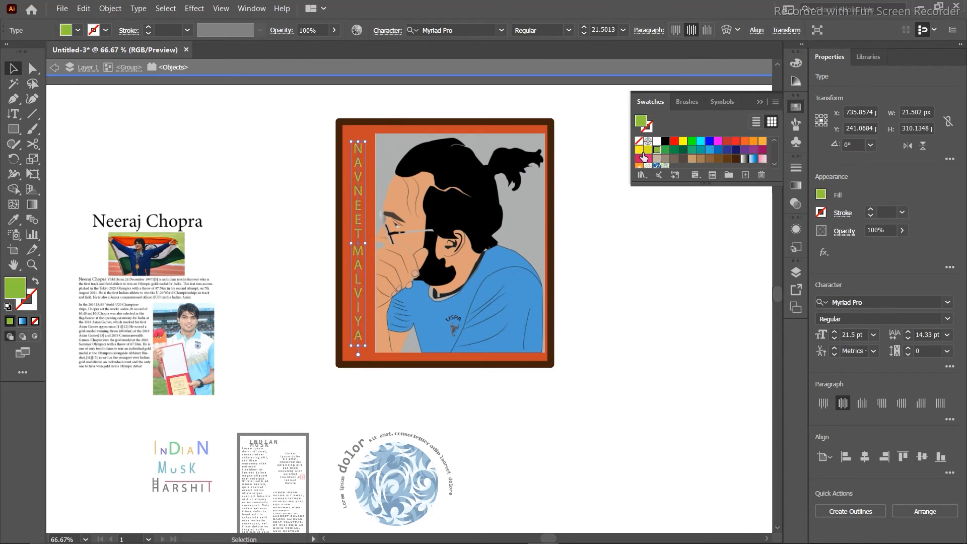
left_click(639, 150)
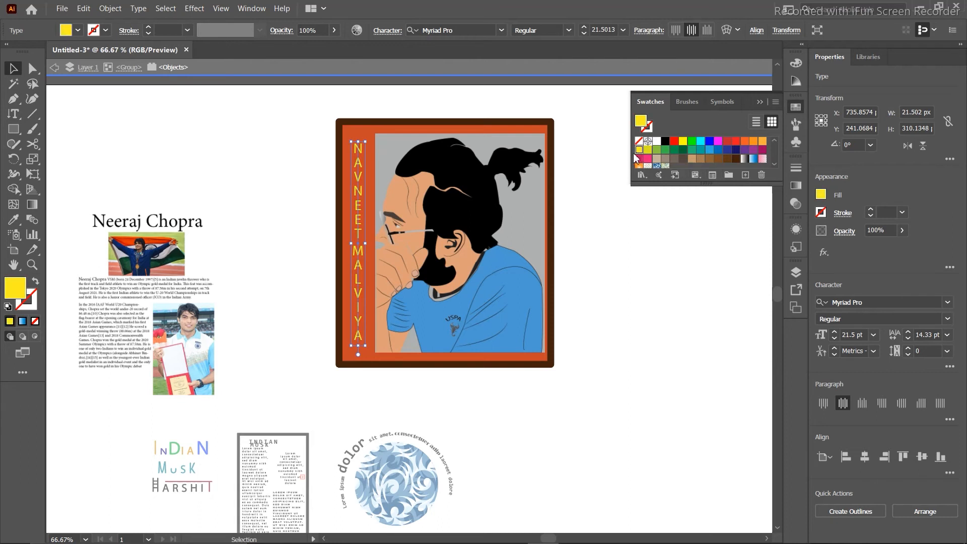
left_click(607, 247)
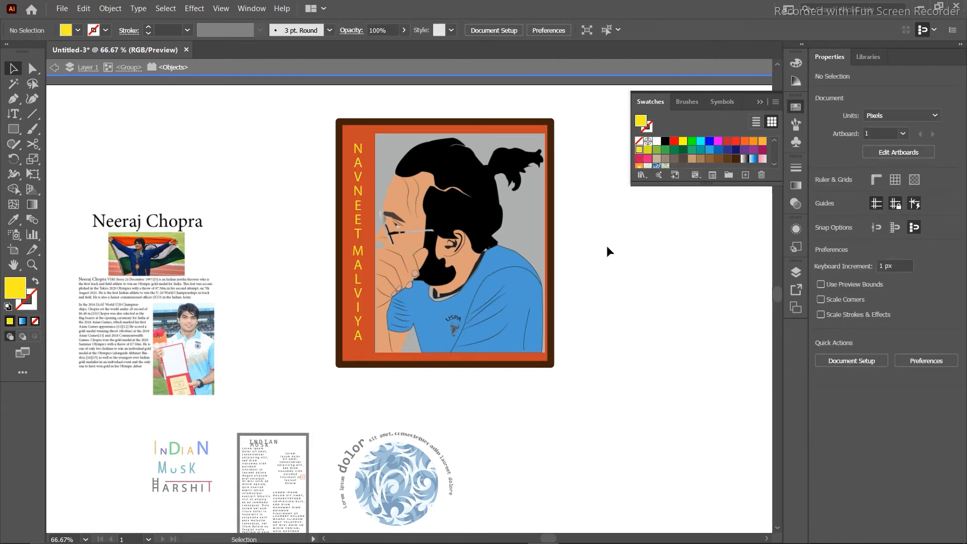
Set the vertical name in Berlin Sans FB Demi Bold.
left_click(358, 219)
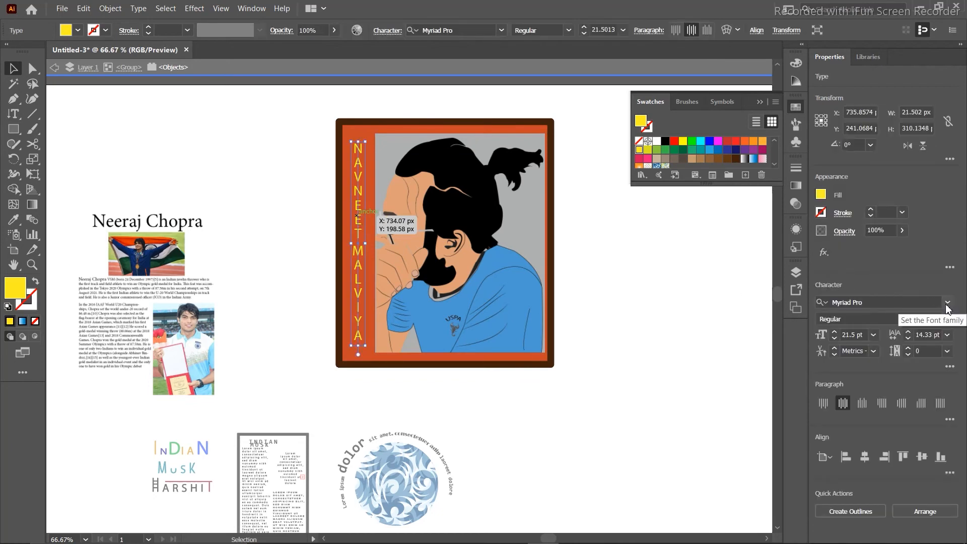
left_click(947, 305)
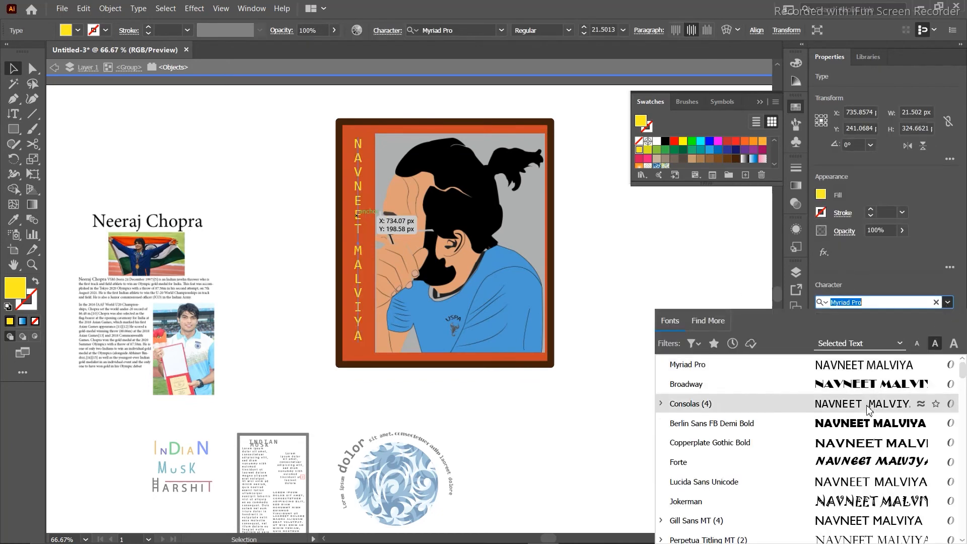
left_click(863, 432)
left_click(675, 397)
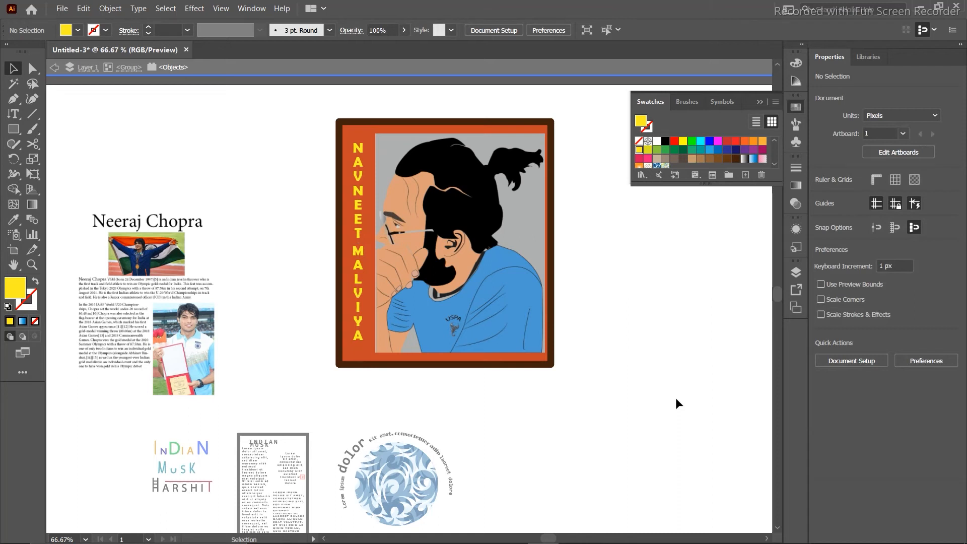
Shrink the framed portrait poster toward the artboard bottom and move the athlete article image top-left.
left_click_drag(304, 119, 608, 341)
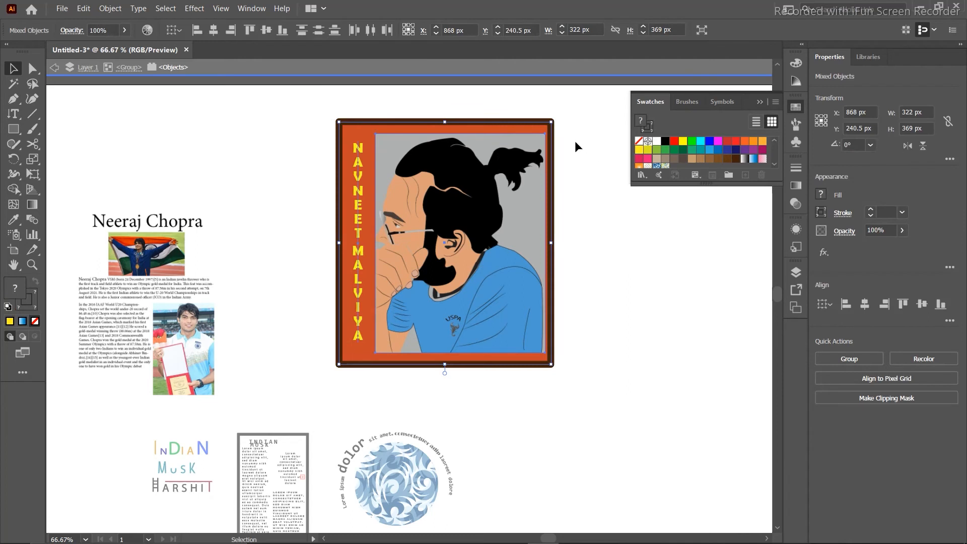
left_click_drag(551, 123, 464, 189)
left_click_drag(406, 278, 533, 436)
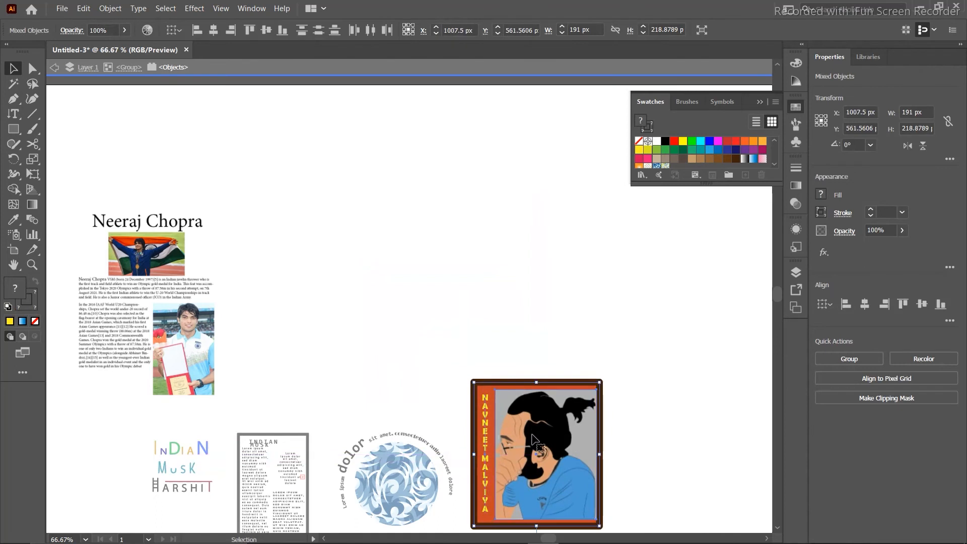
left_click_drag(132, 256, 116, 159)
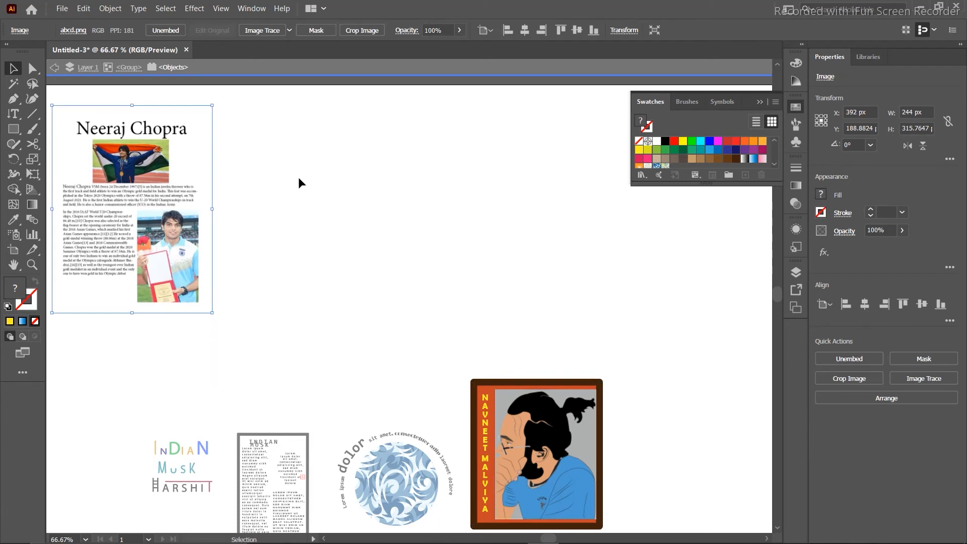
Try the Vertical Area Type Tool on empty canvas and dismiss the must-click-on-a-path alert.
left_click(14, 112)
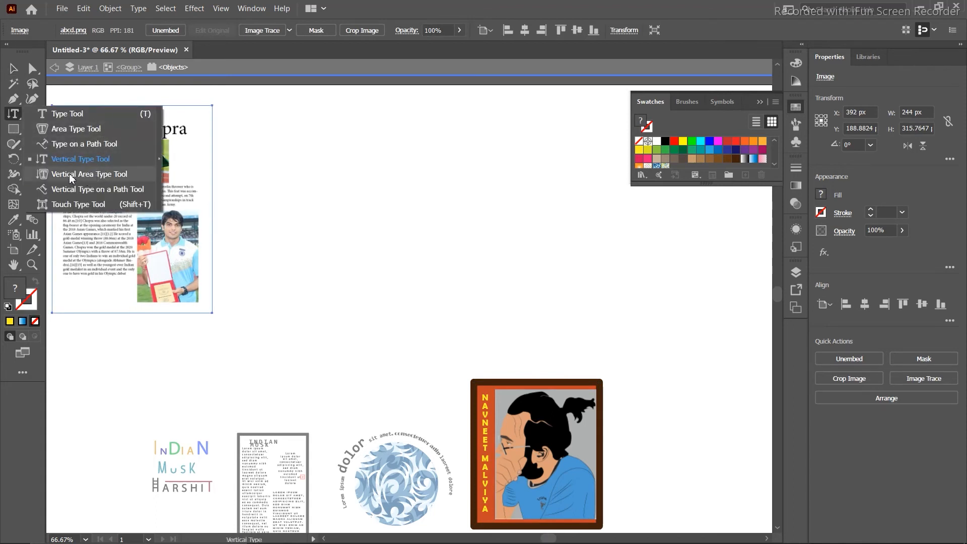
left_click(80, 174)
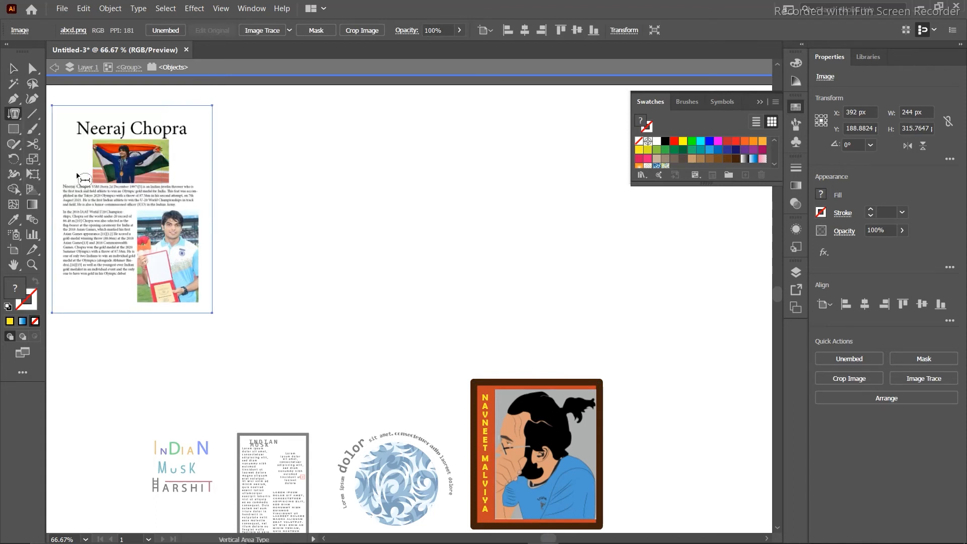
left_click(346, 163)
left_click(617, 297)
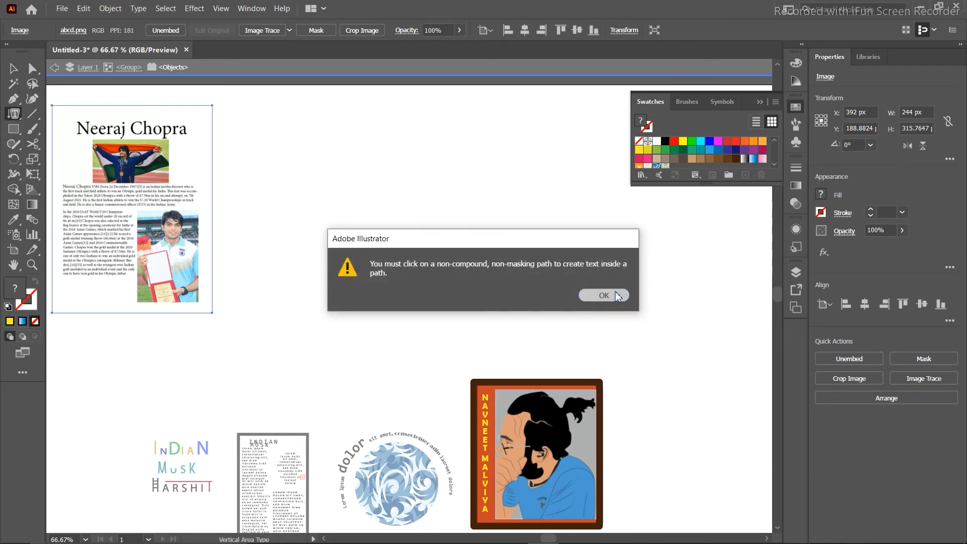
Draw a tall yellow rectangle mid-artboard and fill it with vertical area placeholder text.
left_click(13, 130)
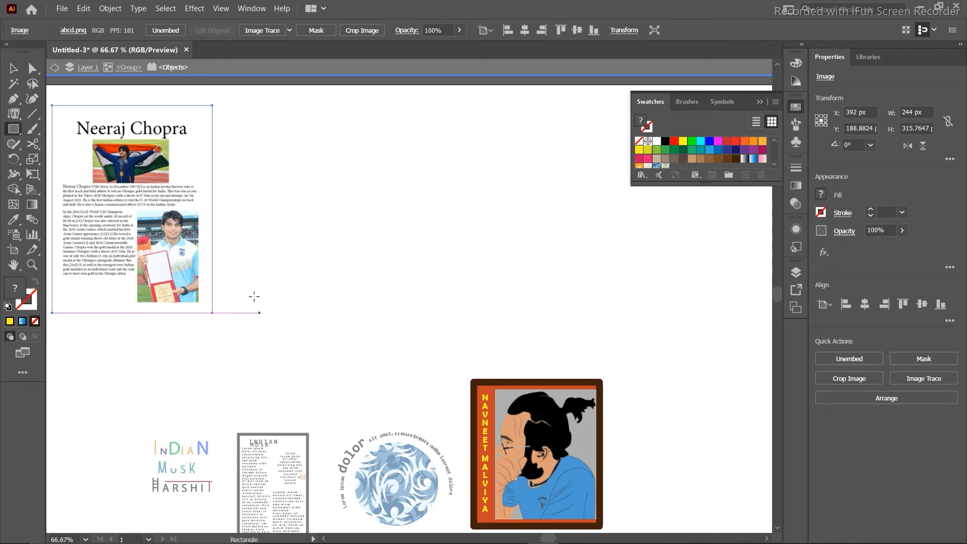
left_click_drag(315, 118, 362, 367)
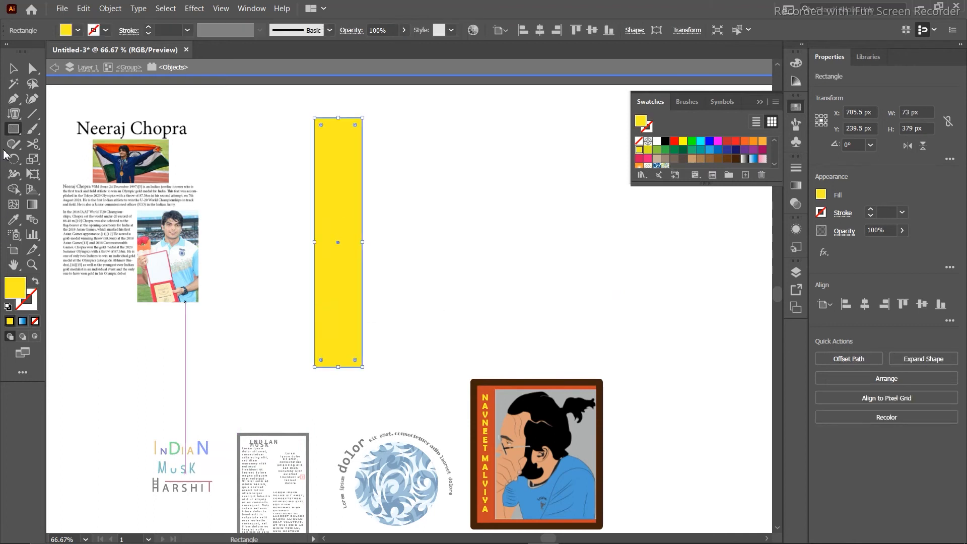
left_click(14, 113)
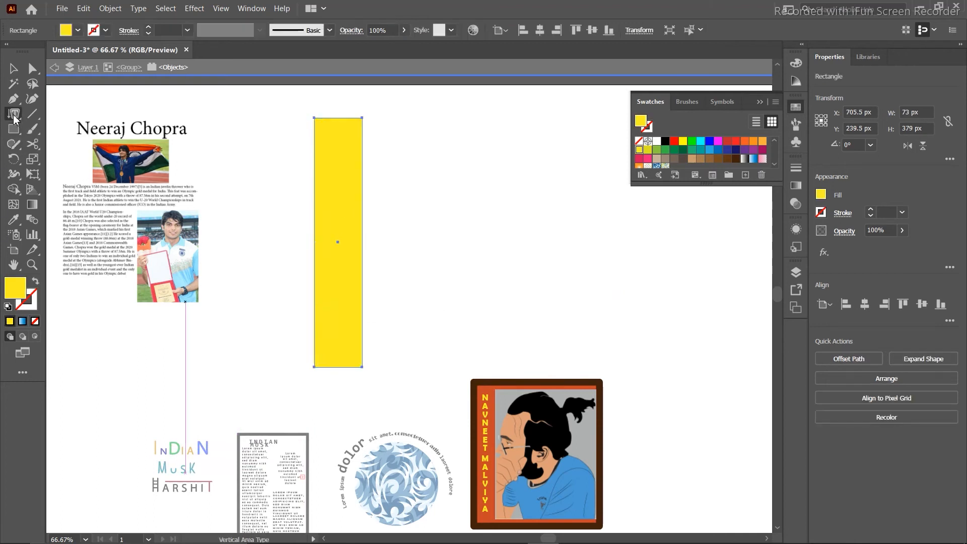
left_click(315, 129)
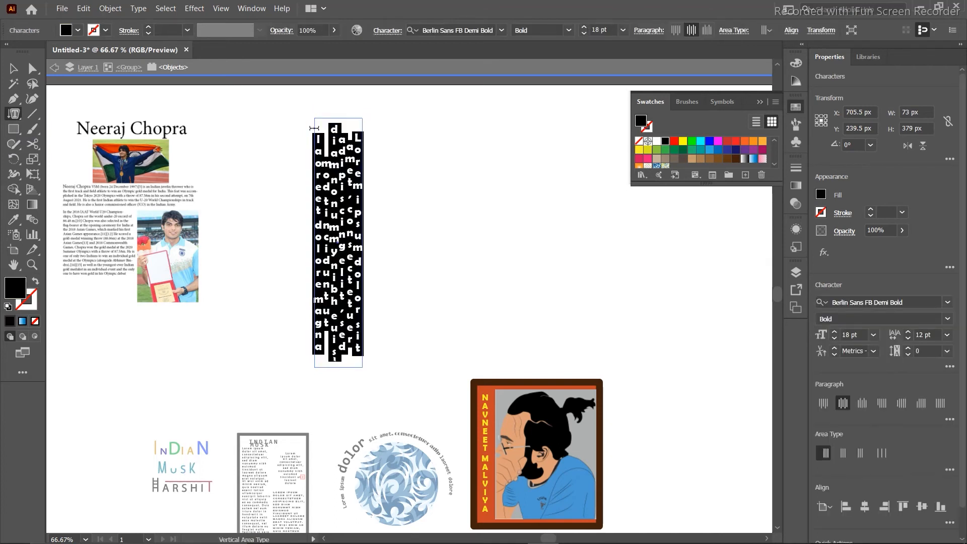
Widen the vertical text frame, then delete it.
left_click(13, 69)
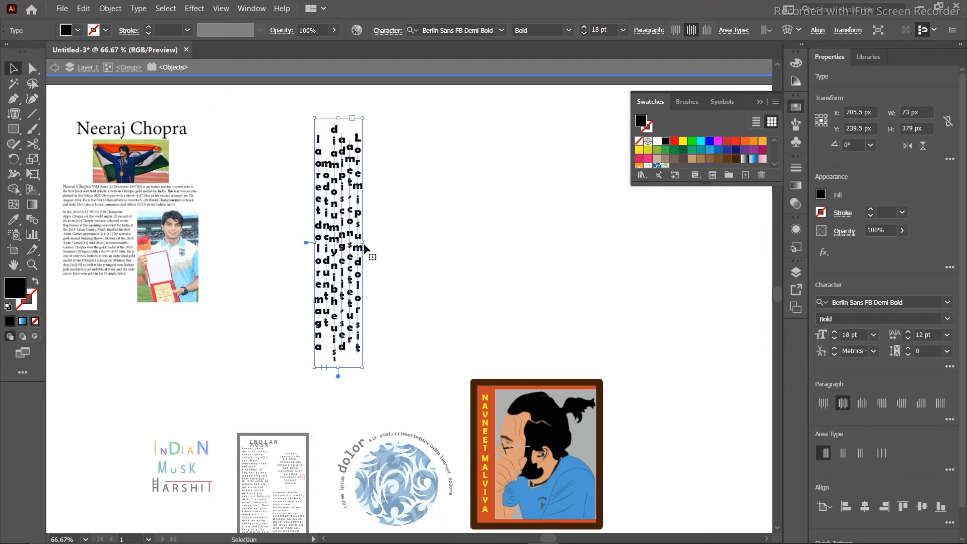
left_click_drag(362, 241, 488, 236)
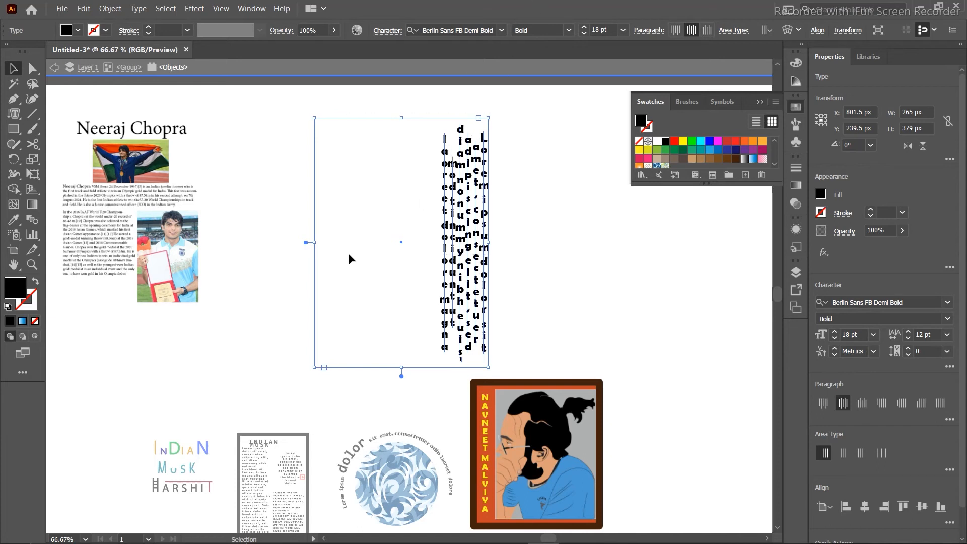
key("Delete")
Draw a 420 × 319 px rectangle, swap its fill and stroke, and fill it with vertical placeholder text.
key("m")
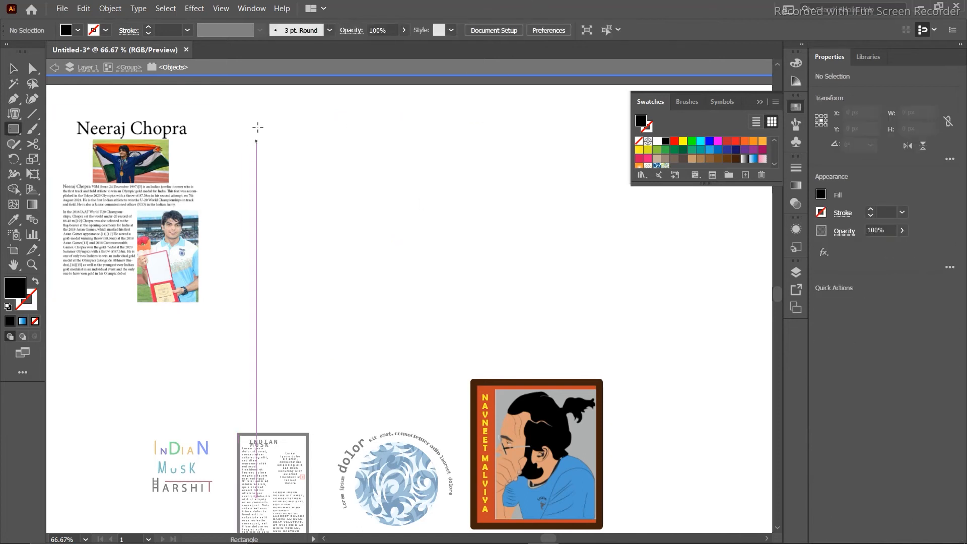
mouse_move(260, 128)
left_mouse_down()
mouse_move(438, 303)
mouse_move(537, 337)
left_mouse_up()
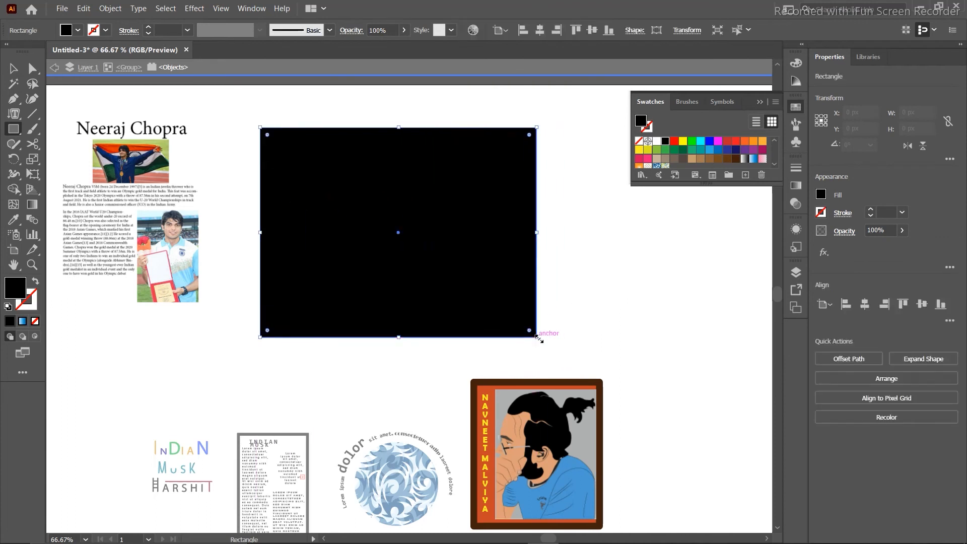
left_click(35, 280)
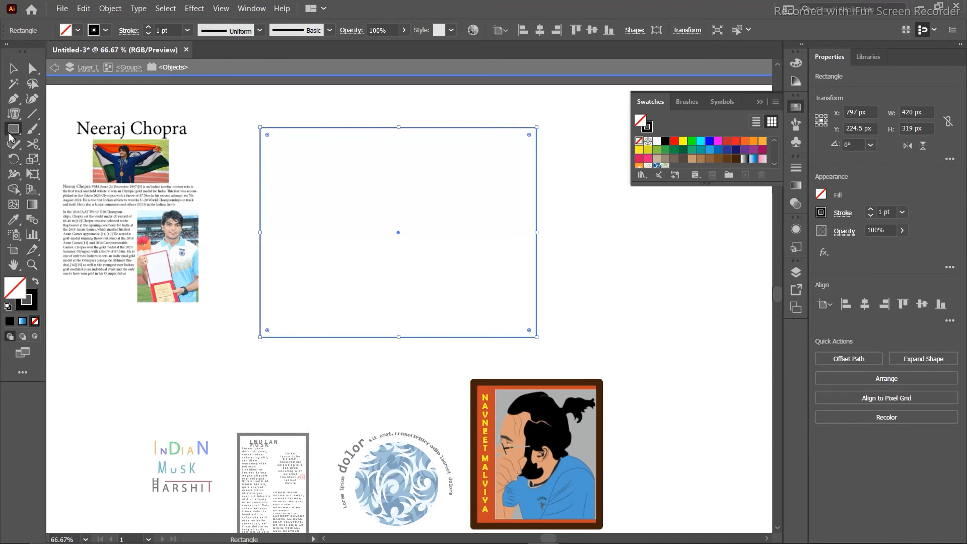
left_click(14, 113)
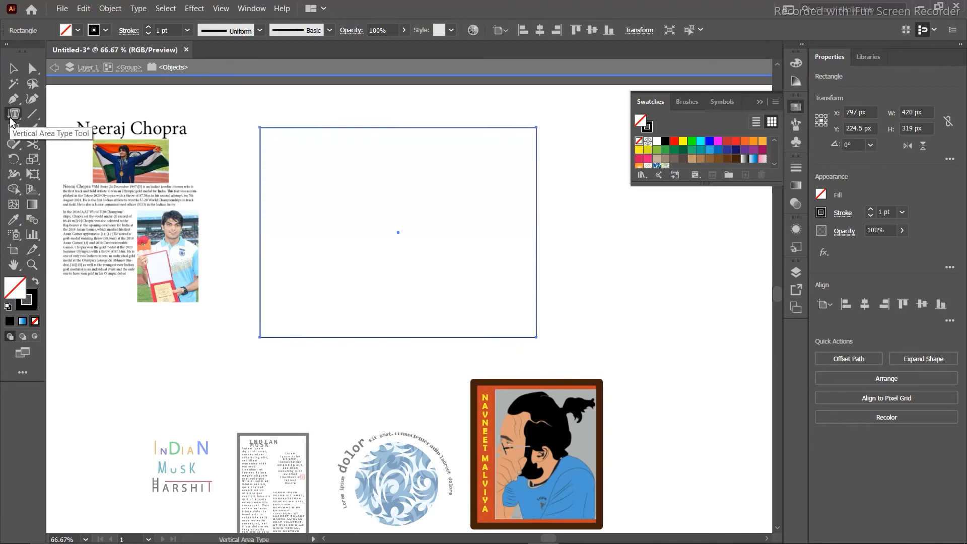
left_click(259, 137)
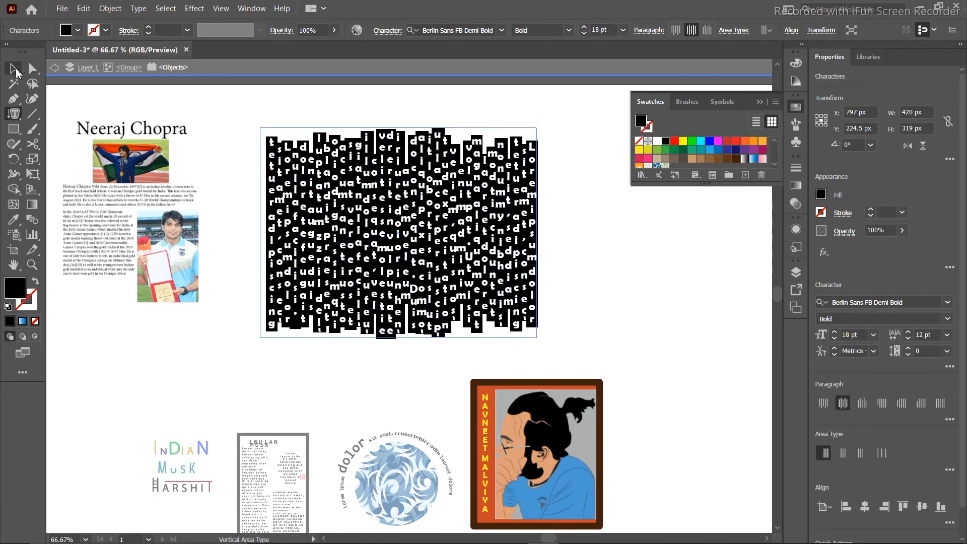
left_click(16, 73)
left_click(232, 101)
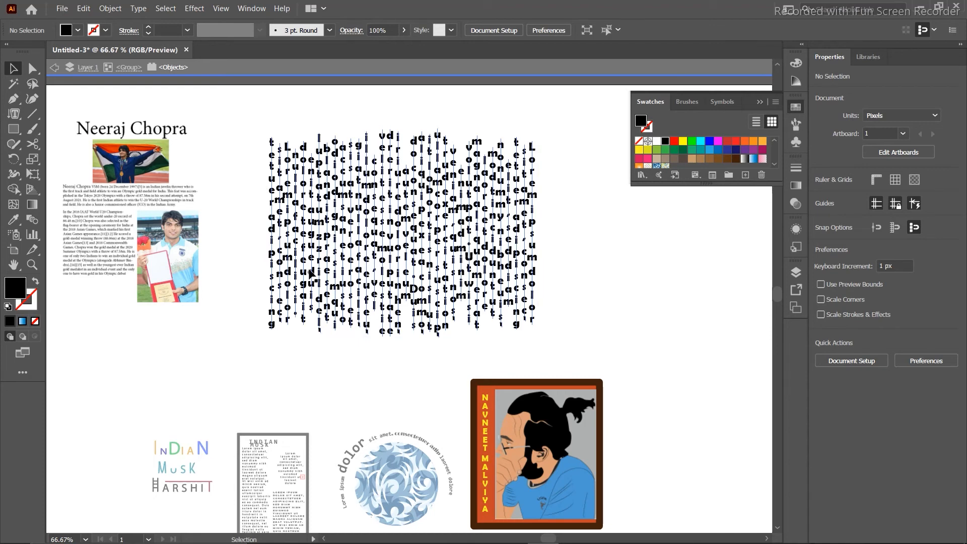
Exit isolation mode and select the whole artwork group.
double_click(244, 125)
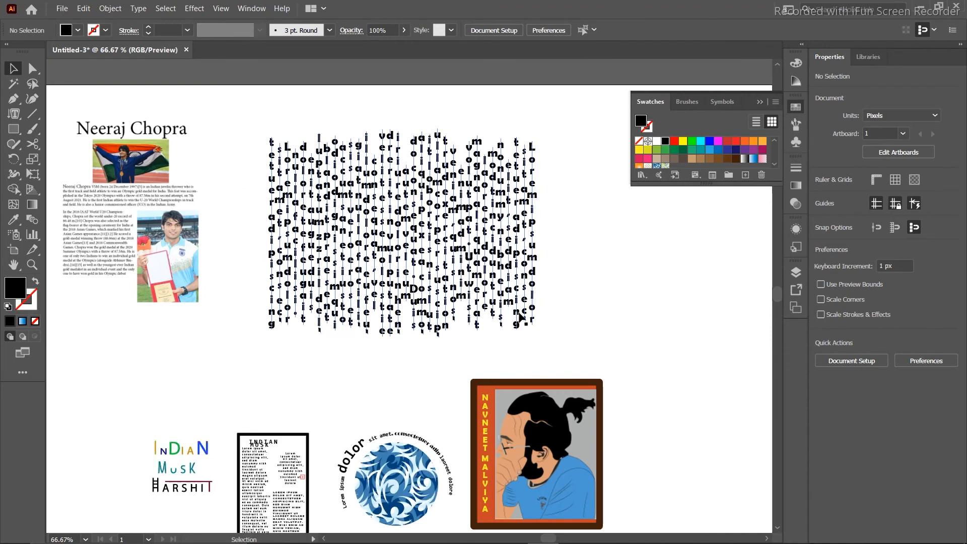
left_click_drag(252, 121, 556, 308)
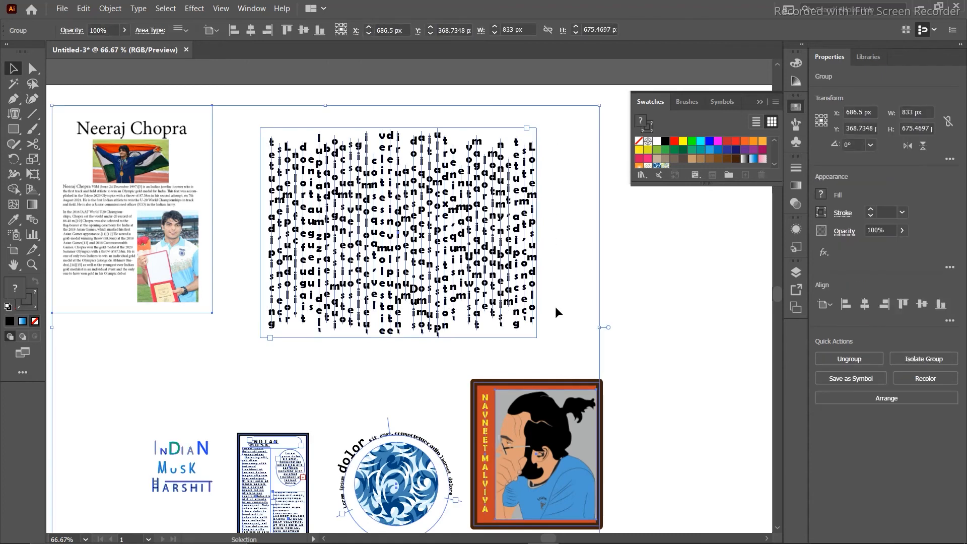
left_click(626, 300)
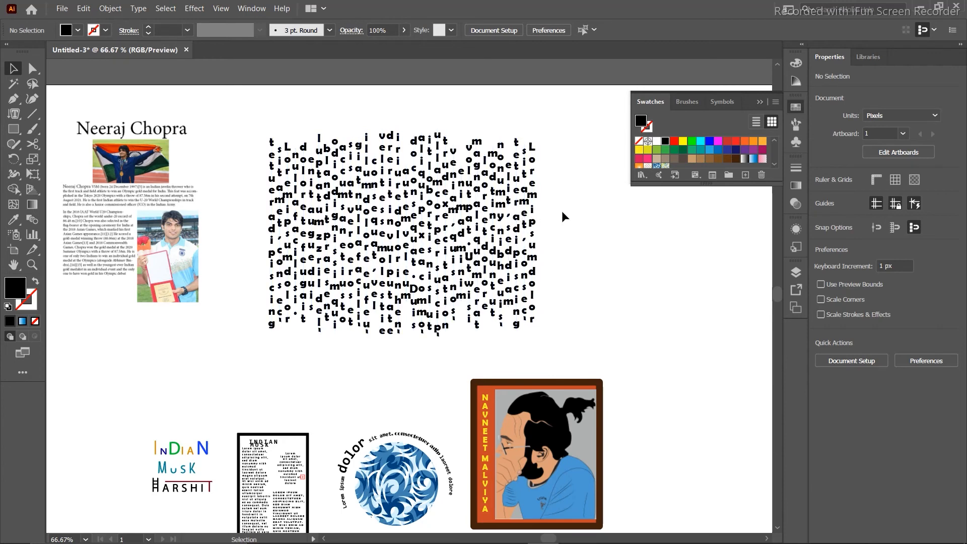
left_click(526, 192)
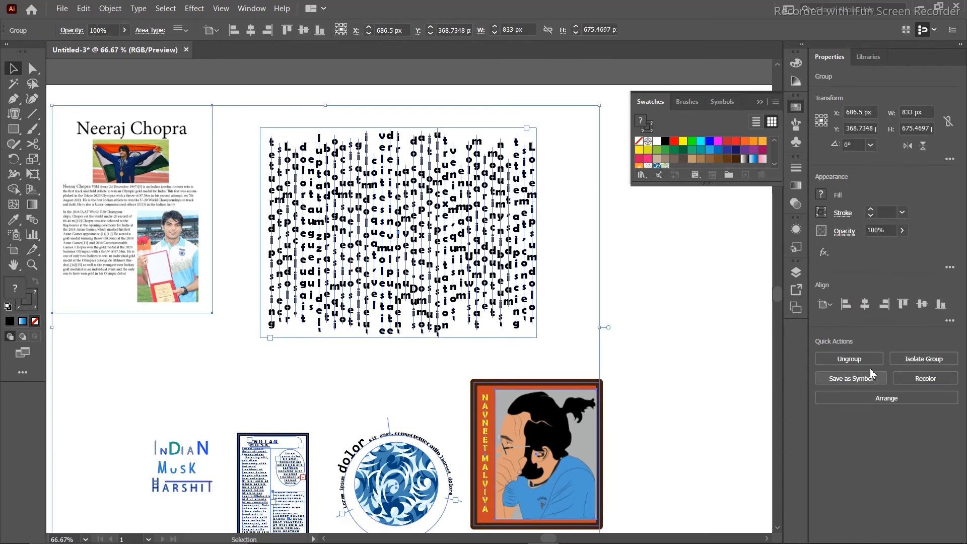
left_click(644, 229)
left_click(487, 237)
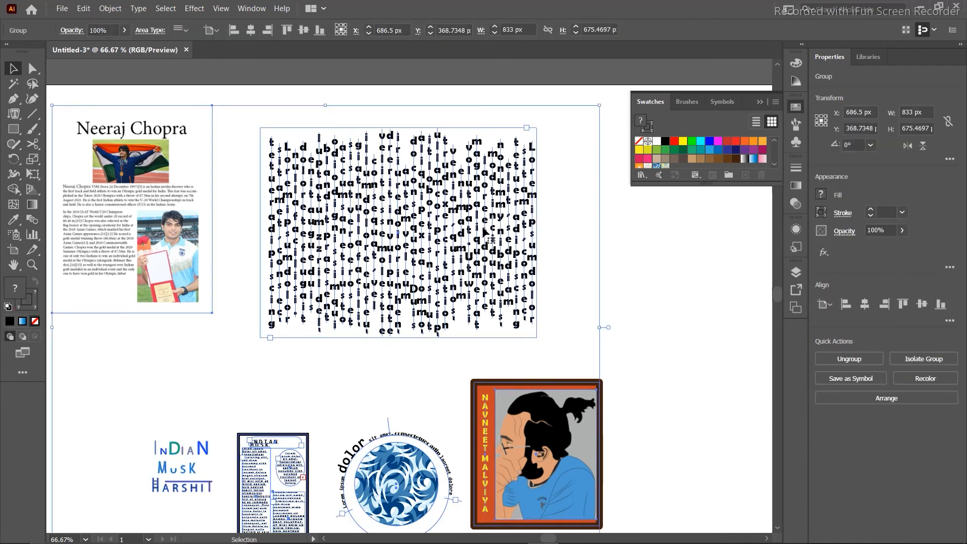
left_click(678, 253)
left_click(493, 236)
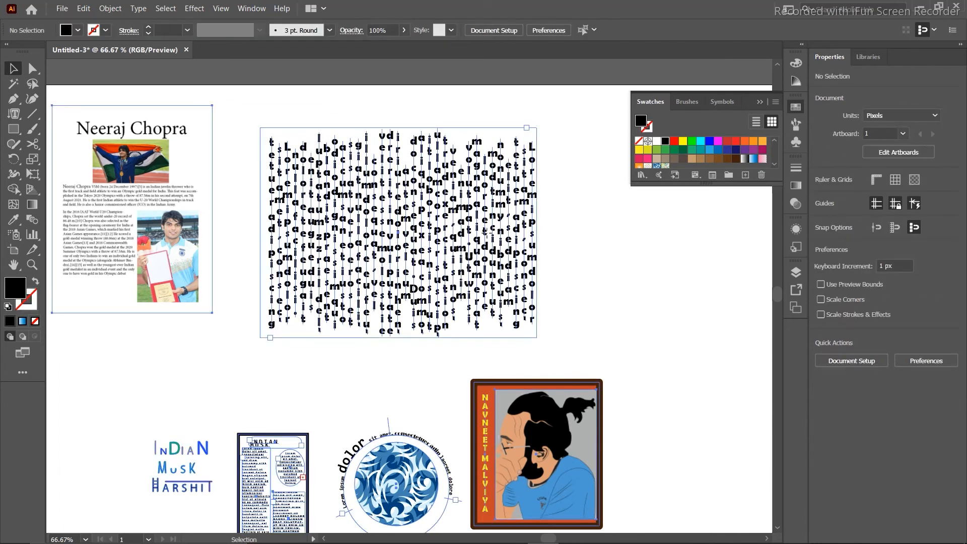
Accidentally delete the artwork group, then undo to restore it.
left_click_drag(630, 205, 473, 237)
key("Delete")
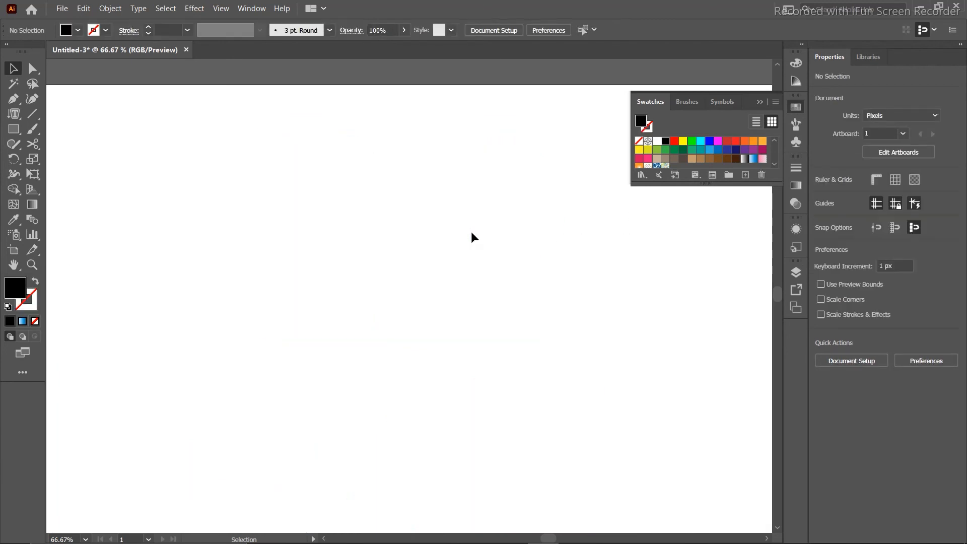
key("ctrl+z")
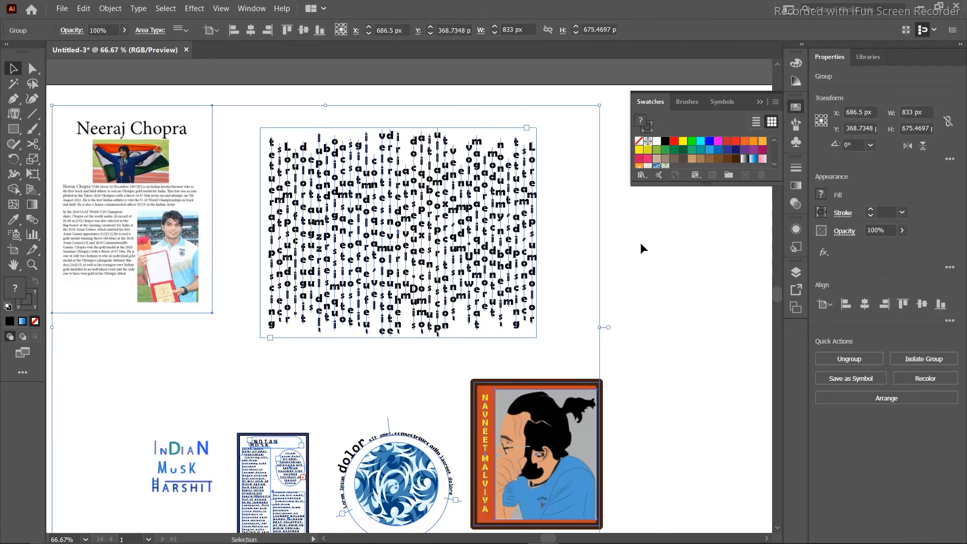
left_click(640, 243)
left_click(493, 199)
Scale the whole artwork group down into the artboard's left portion.
left_click_drag(599, 106, 323, 226)
left_click(554, 279)
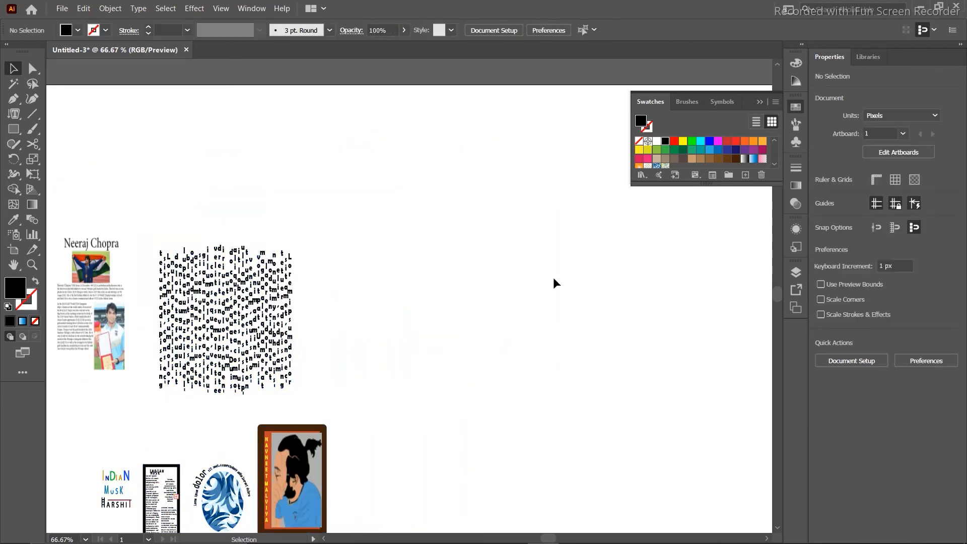
left_click(15, 115)
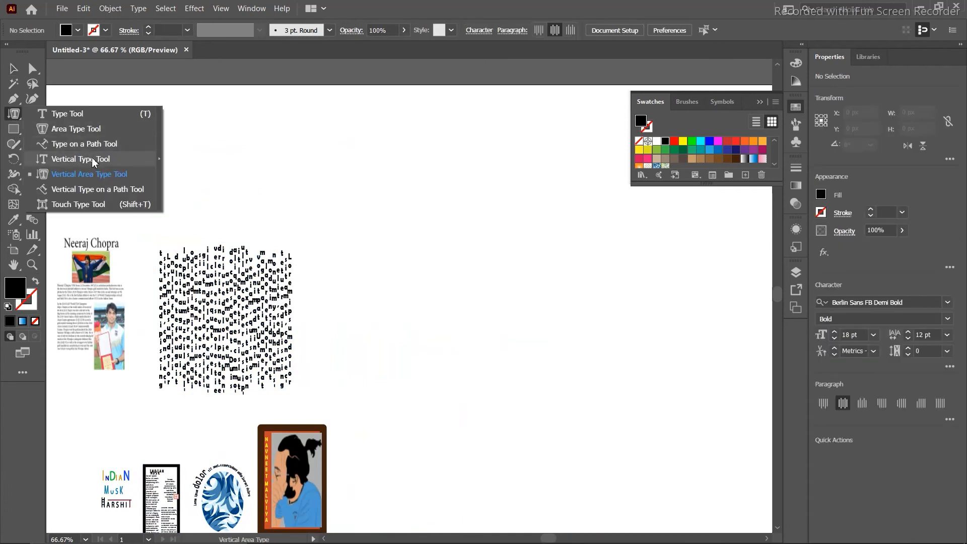
Draw a black 329 × 329 px circle on the artboard's empty right side.
left_click(89, 189)
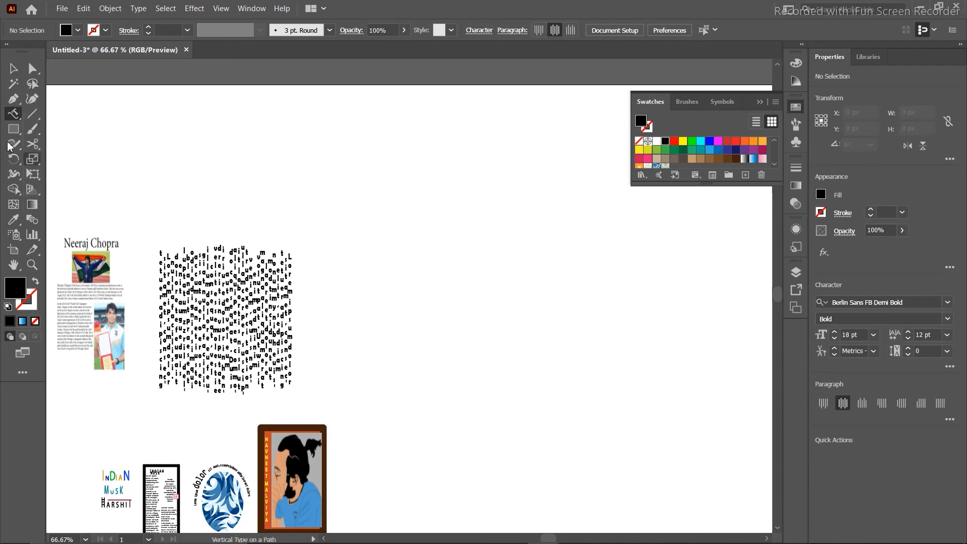
left_click_drag(11, 133, 85, 157)
mouse_move(436, 168)
left_mouse_down()
mouse_move(536, 392)
mouse_move(652, 386)
left_mouse_up()
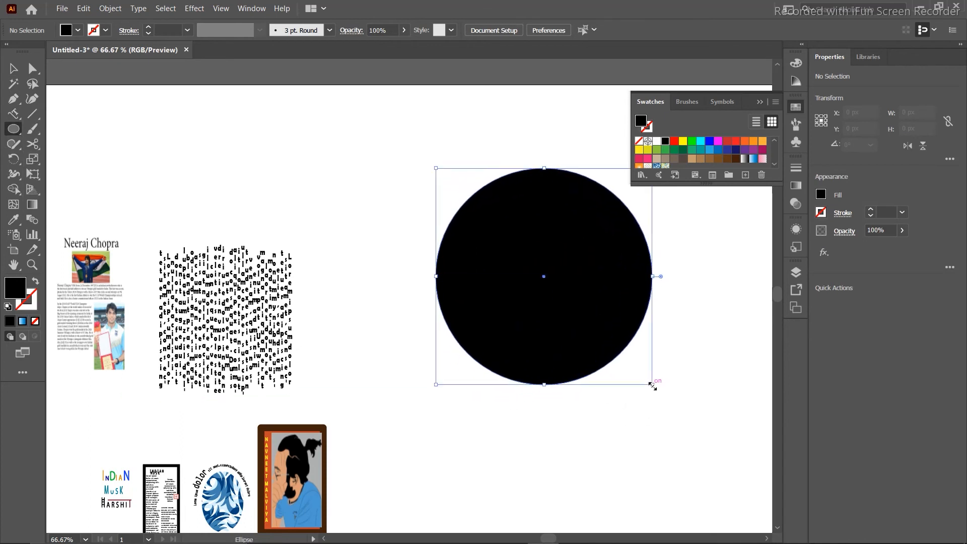
left_click_drag(13, 114, 108, 161)
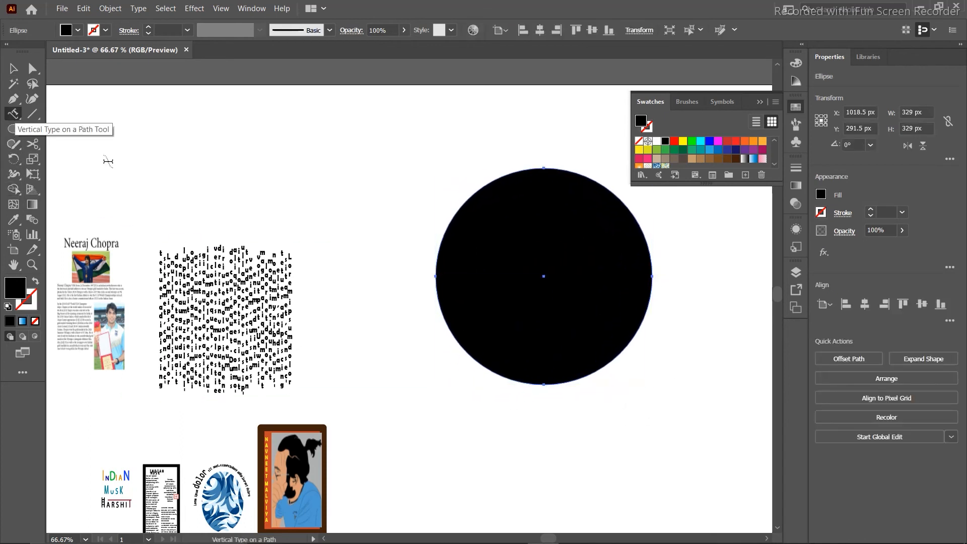
Type INDIAN MUSK as vertical text along the circle's path, replacing the placeholder.
left_click(537, 166)
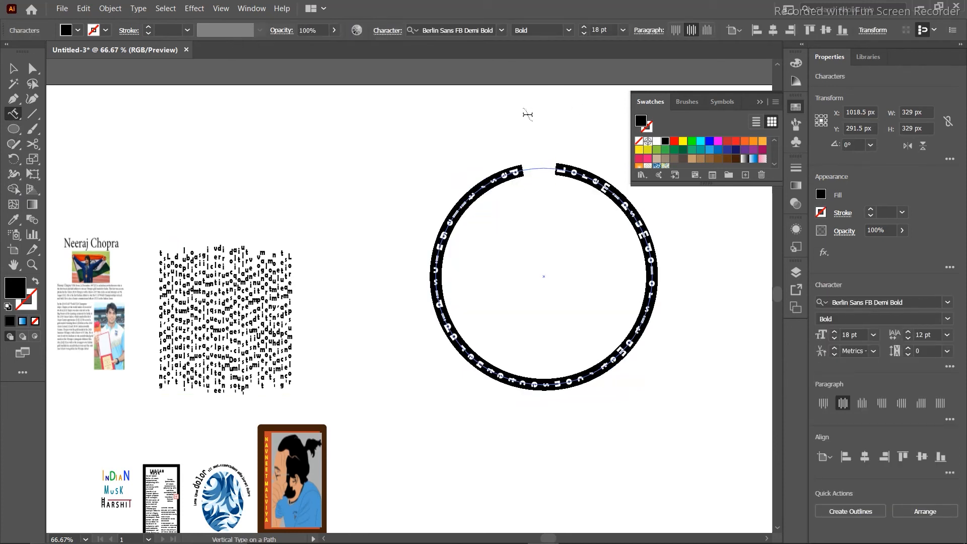
key("BackSpace")
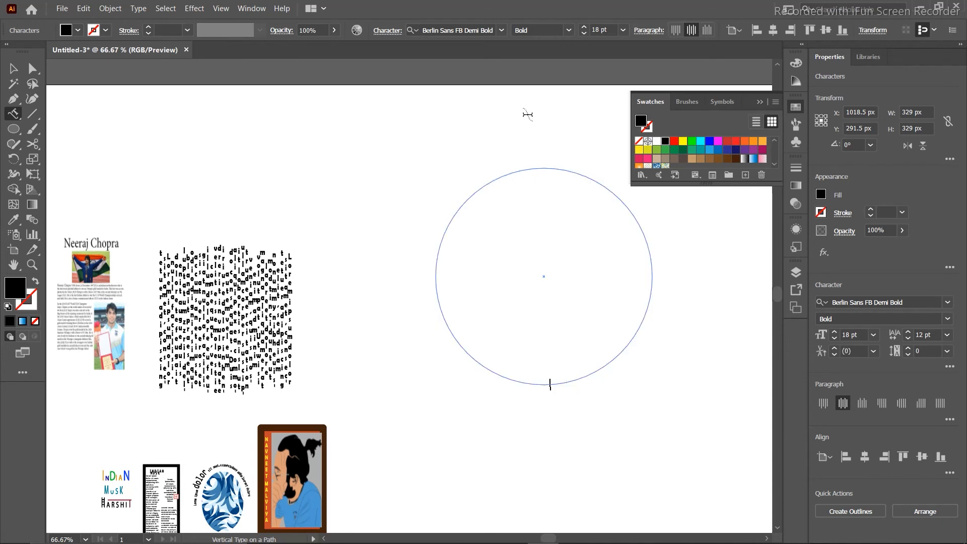
type("INDIAN MUSK")
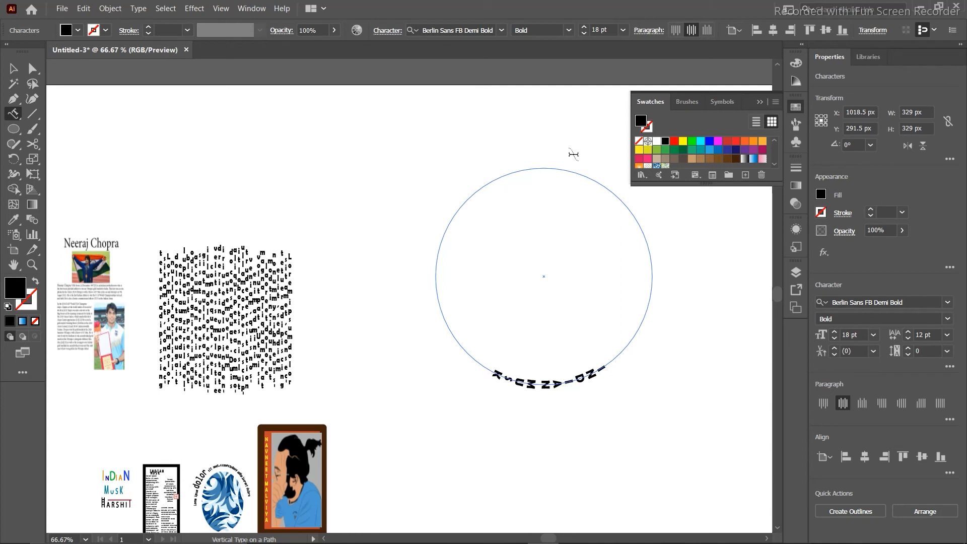
left_click(539, 394)
left_click(604, 295)
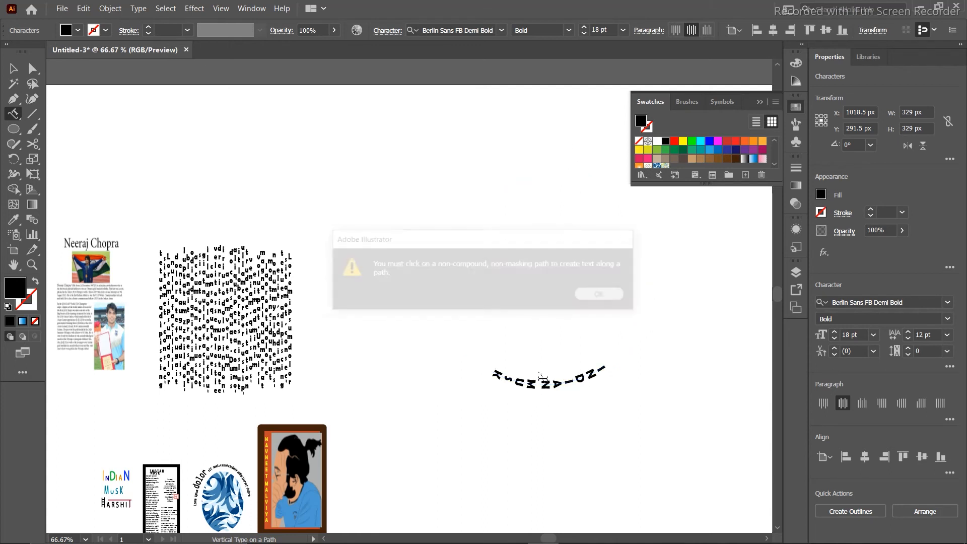
Enlarge the word INDIAN to 60 pt, then deselect the curved text.
double_click(540, 387)
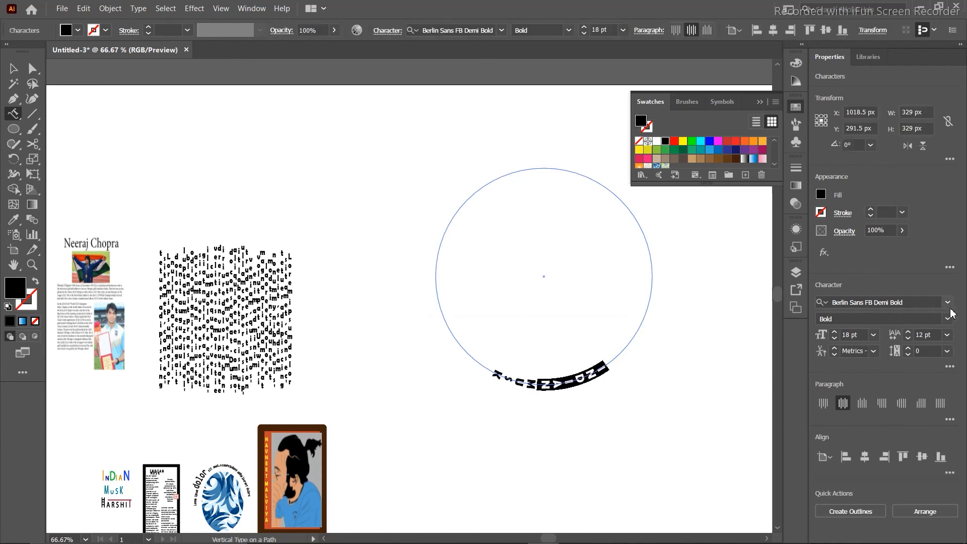
left_click(875, 336)
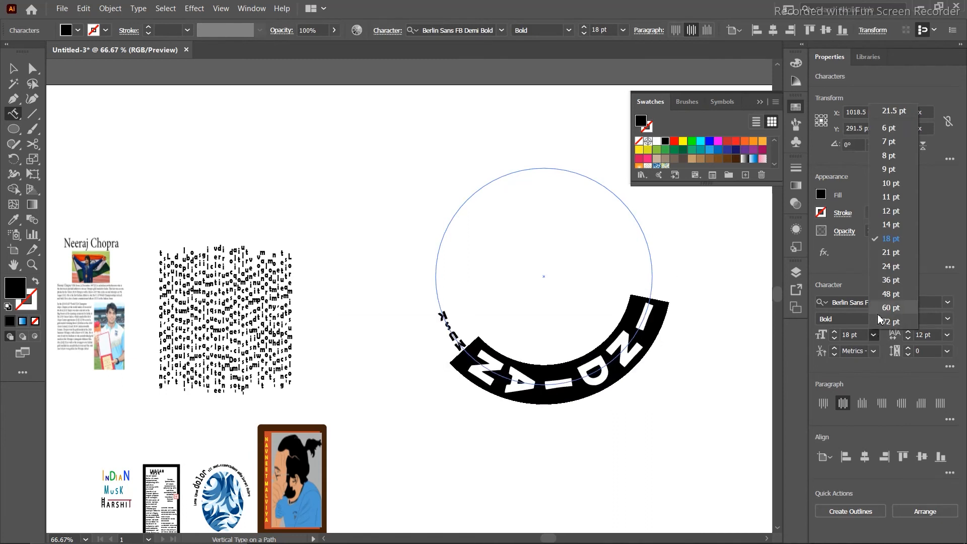
left_click(879, 313)
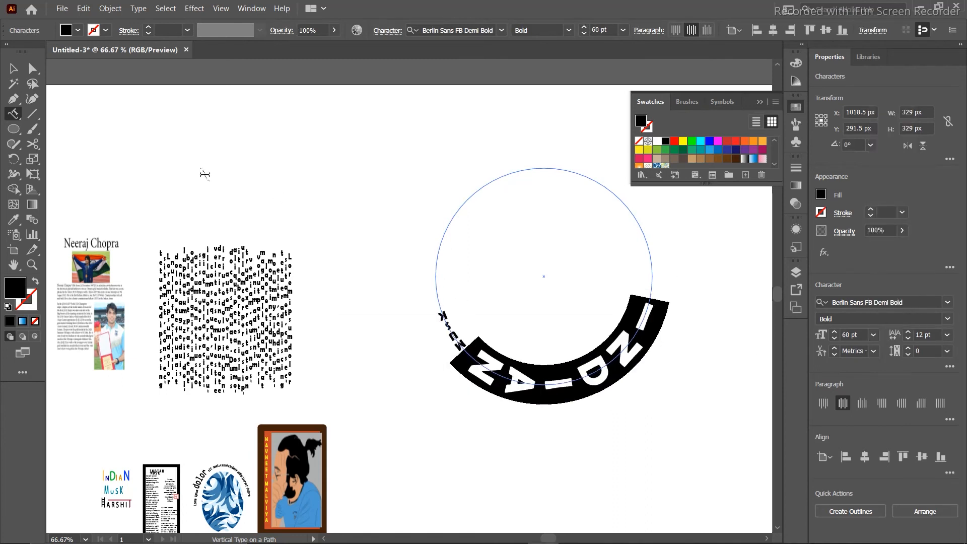
left_click(7, 73)
left_click(246, 171)
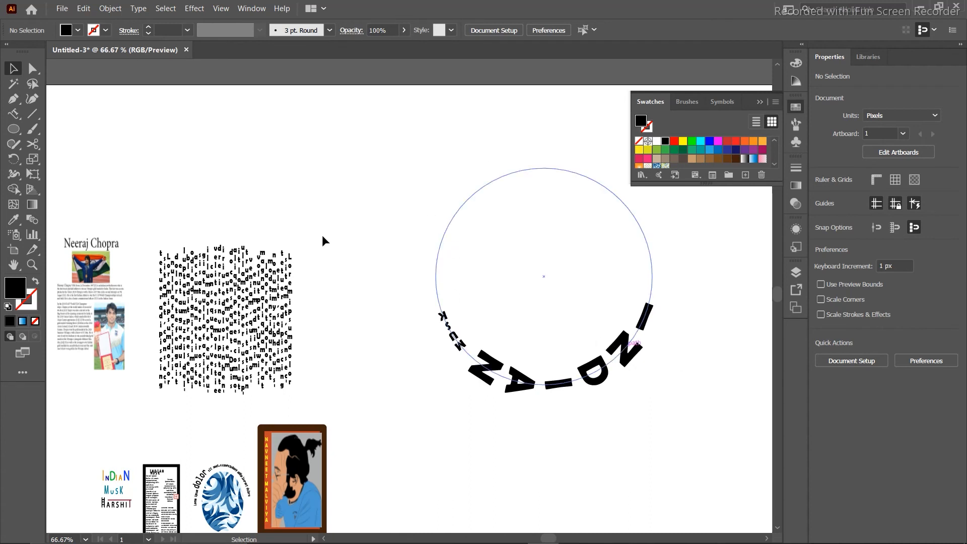
Draw a black rounded rectangle above the curved INDIA text.
left_click(13, 129)
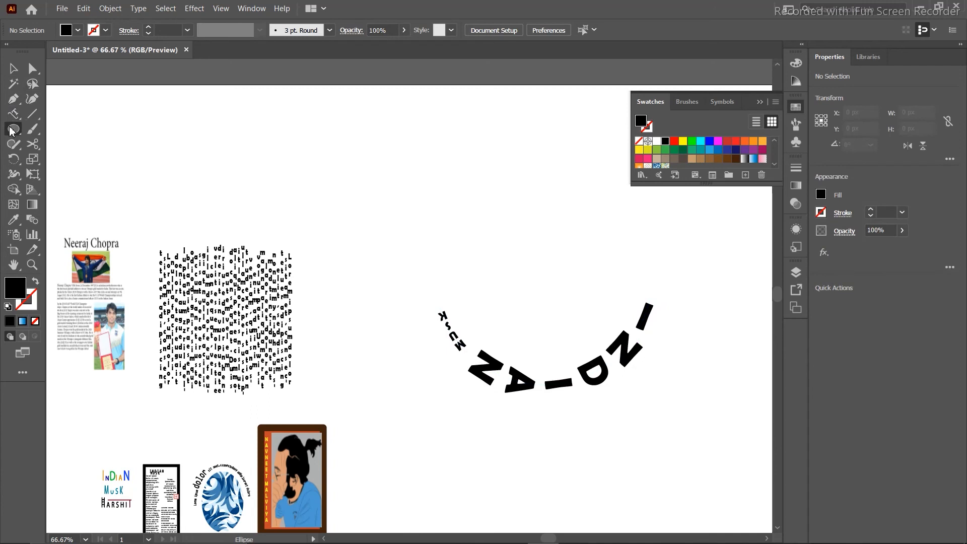
left_click_drag(14, 131, 61, 145)
left_click(510, 292)
left_click(510, 309)
left_click_drag(453, 204, 630, 313)
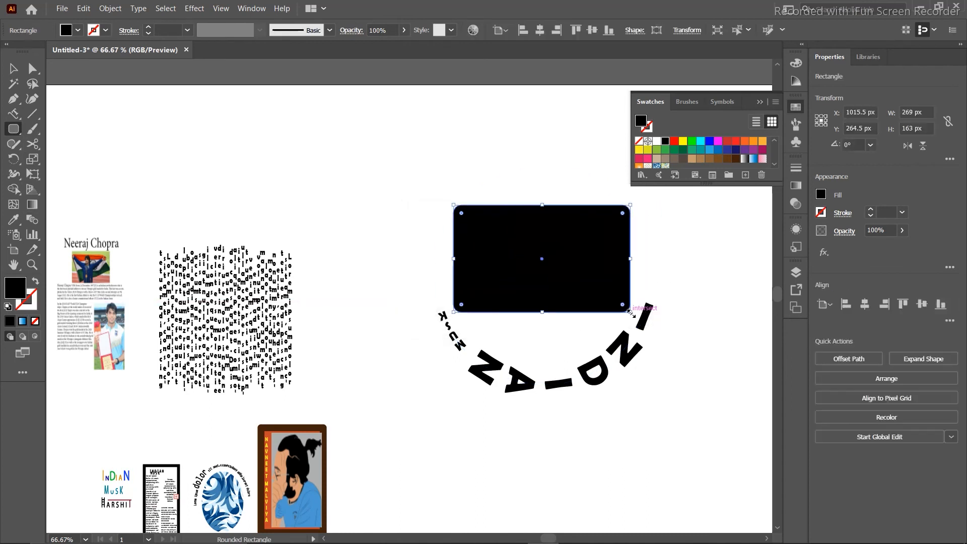
Draw two horizontal lines across the rectangle's upper and lower thirds.
left_click(29, 116)
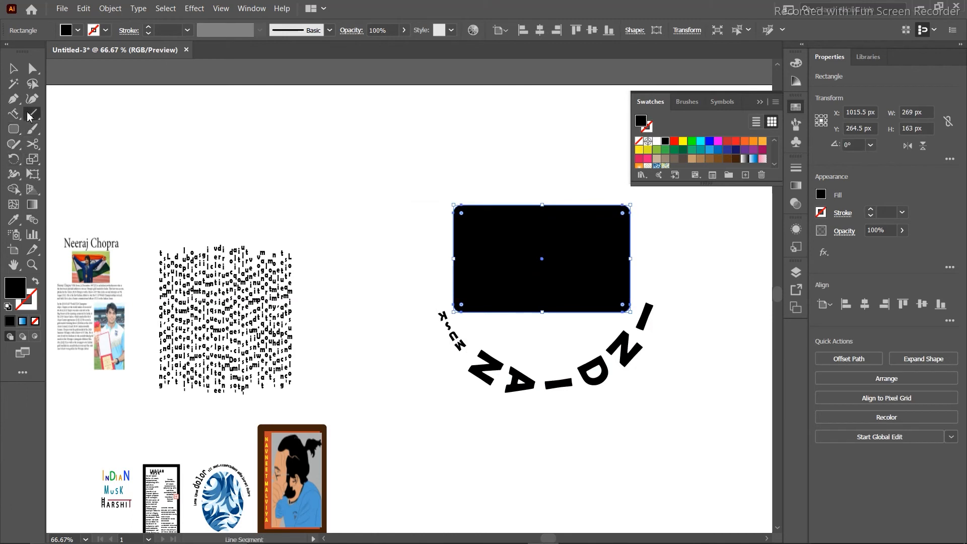
left_click_drag(452, 237, 629, 241)
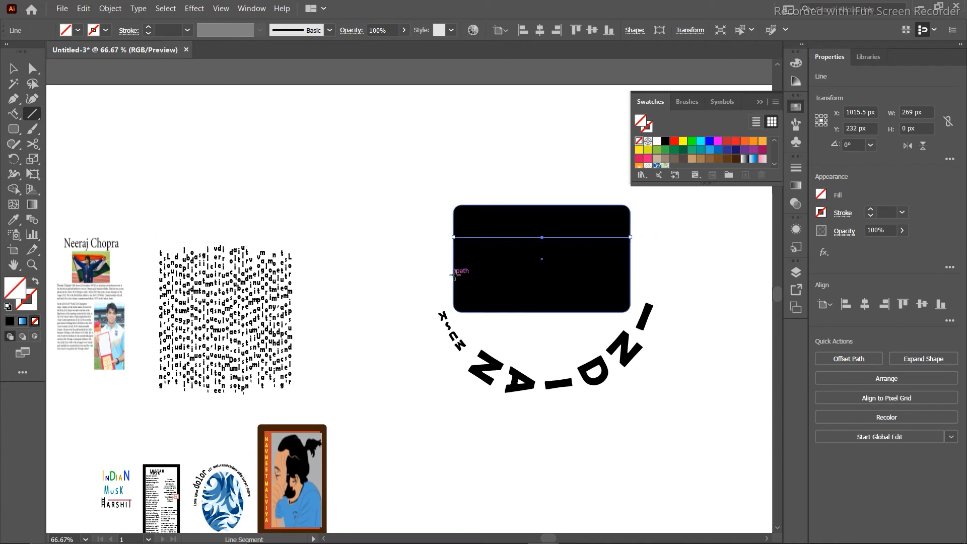
left_click_drag(453, 275, 630, 277)
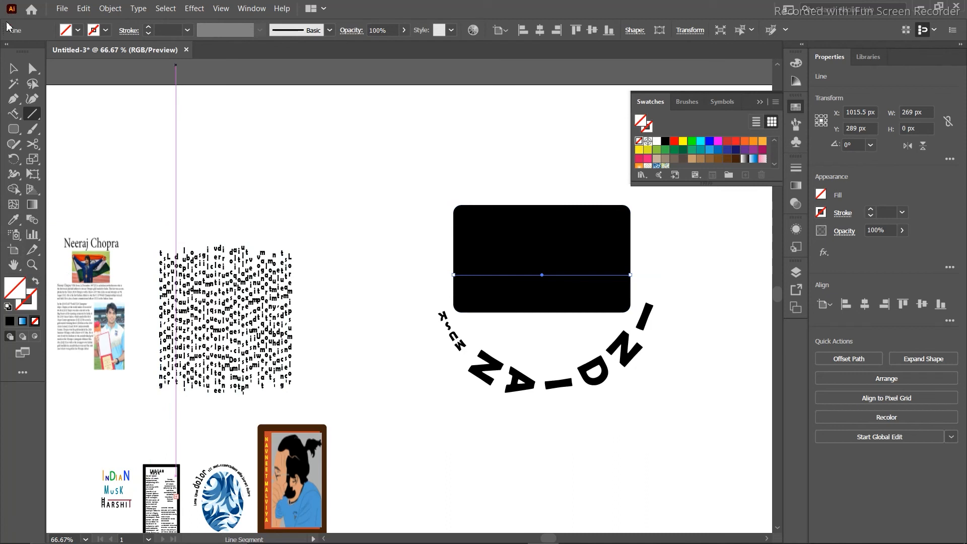
left_click(14, 69)
left_click(523, 212)
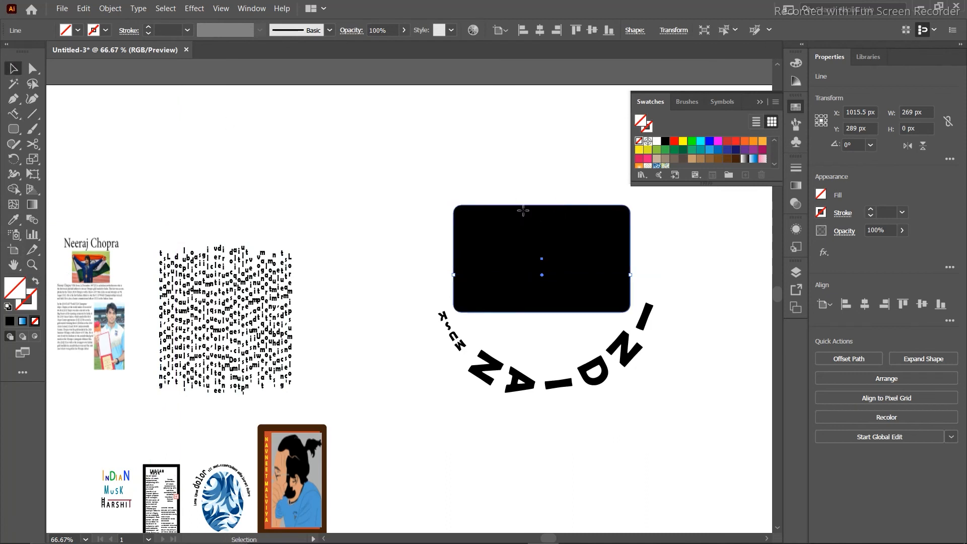
Swap the rectangle's fill and stroke, and move the curved INDIA text below it.
left_click(34, 282)
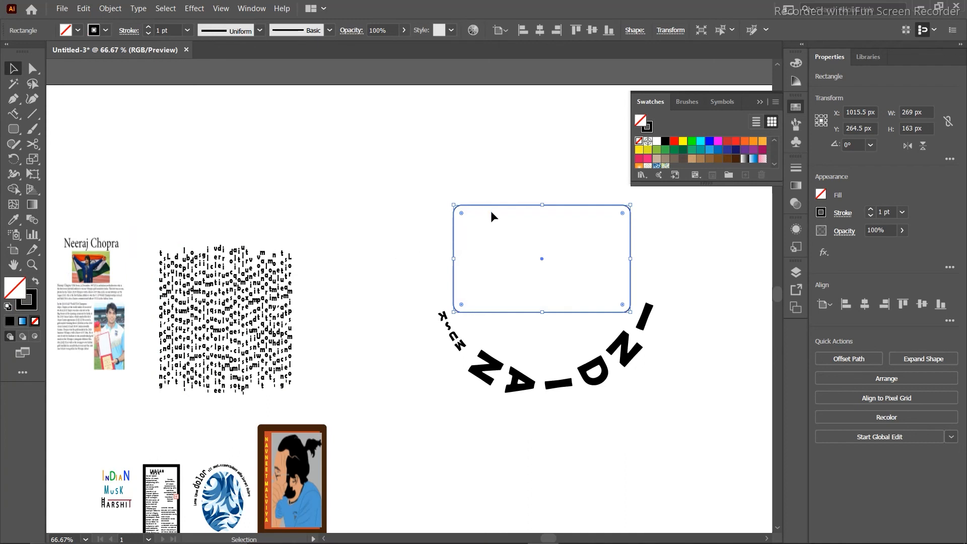
left_click_drag(488, 211, 487, 276)
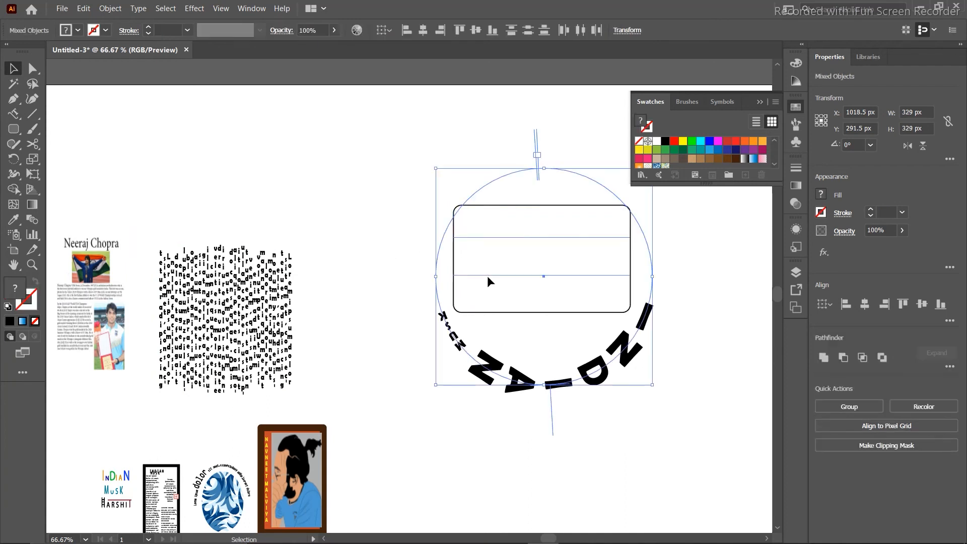
left_click(351, 186)
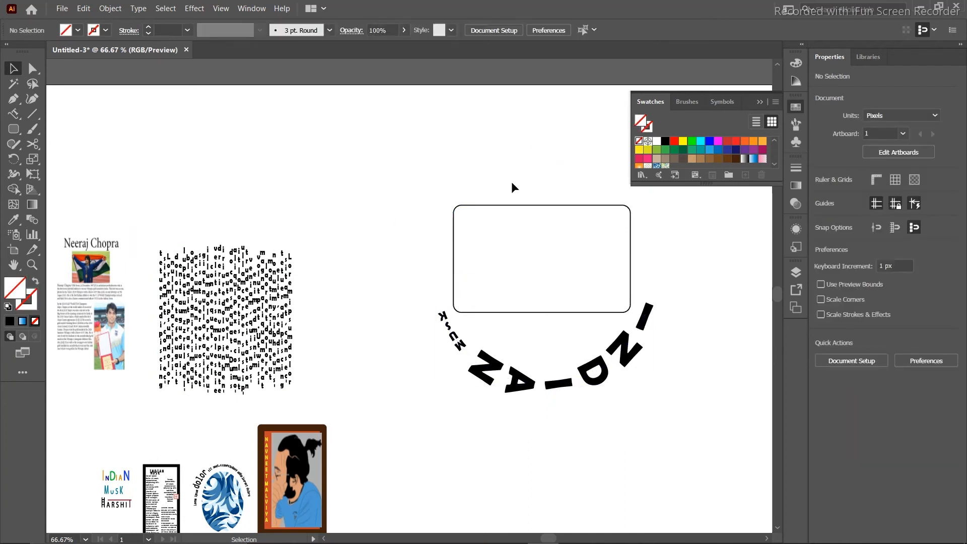
left_click(591, 180)
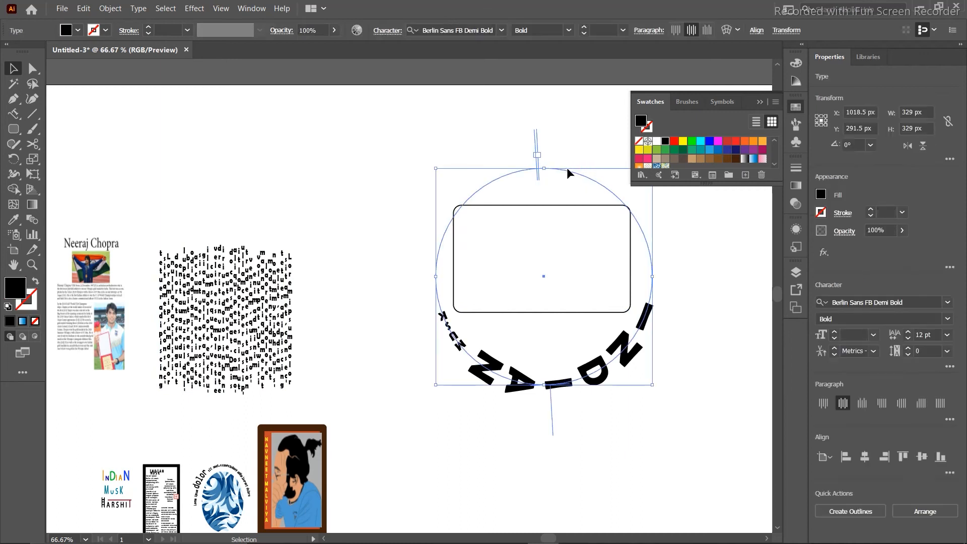
left_click_drag(567, 169, 560, 291)
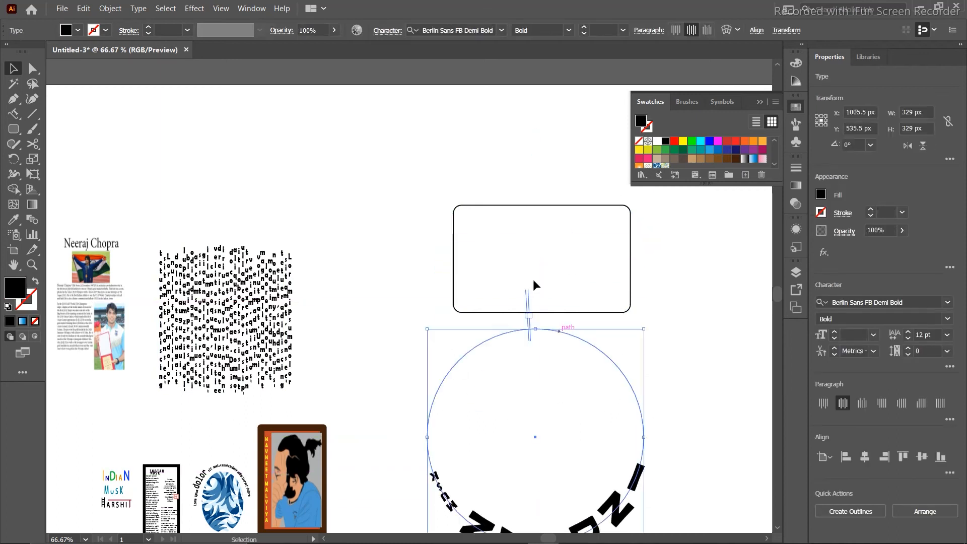
Give the rounded rectangle no fill and a black 1 pt outline.
left_click_drag(507, 189, 640, 301)
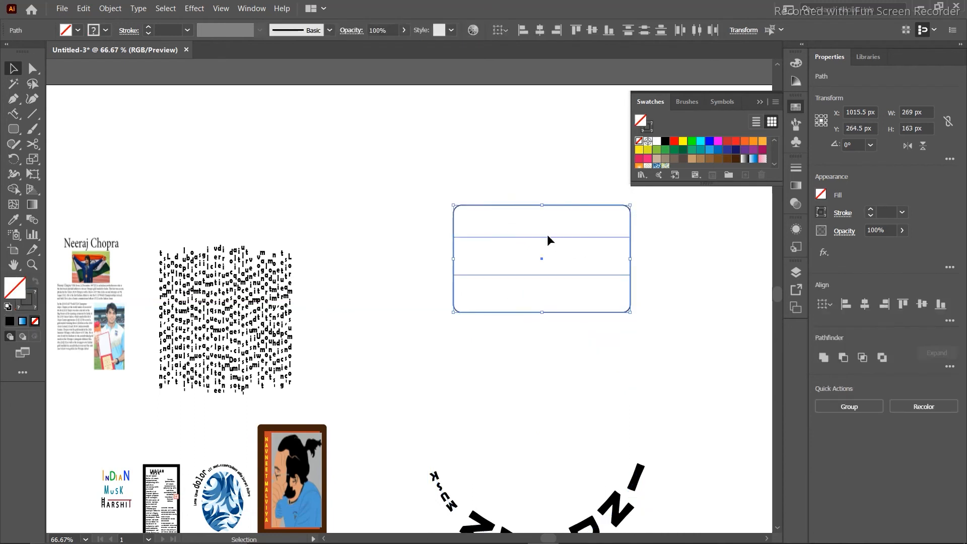
left_click_drag(555, 225, 515, 283)
left_click(11, 323)
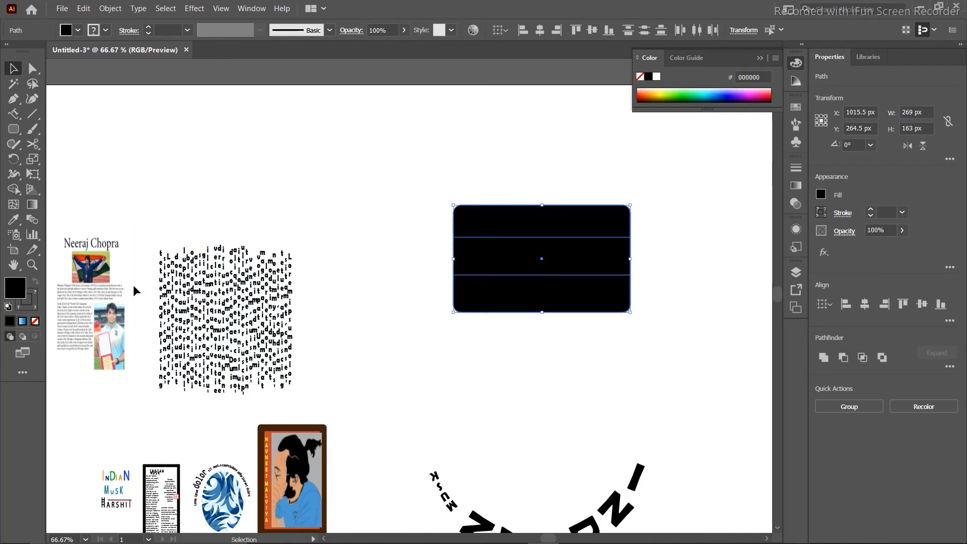
key("shift+x")
key("v")
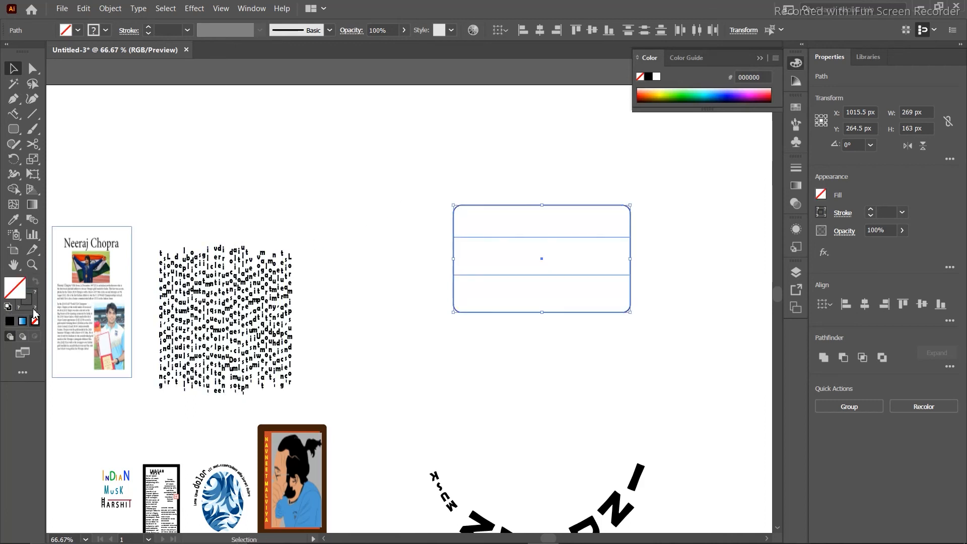
left_click(10, 322)
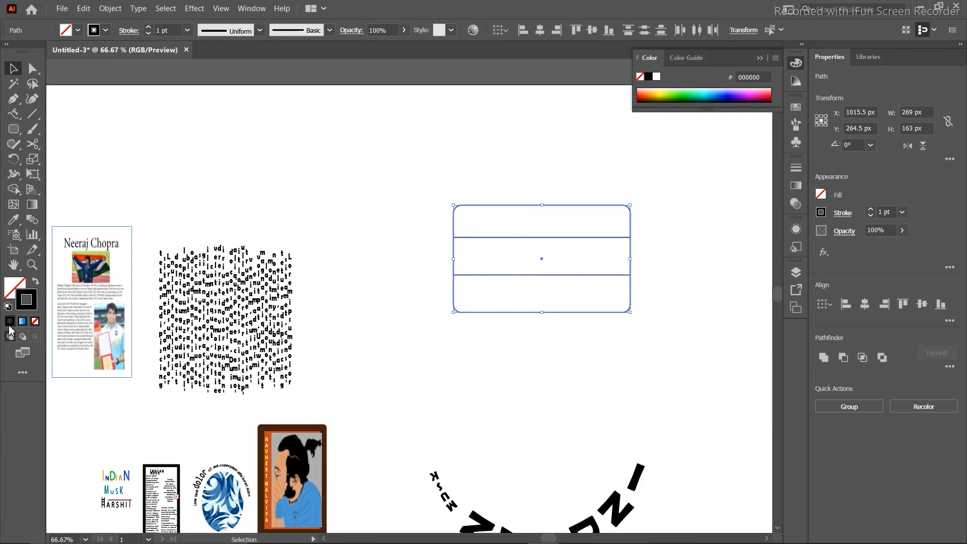
left_click(369, 133)
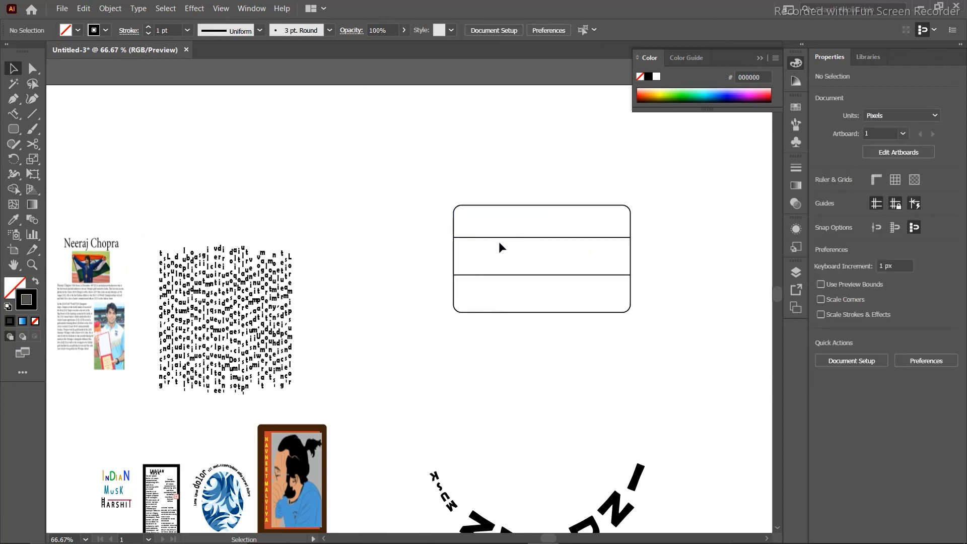
left_click_drag(450, 170, 501, 328)
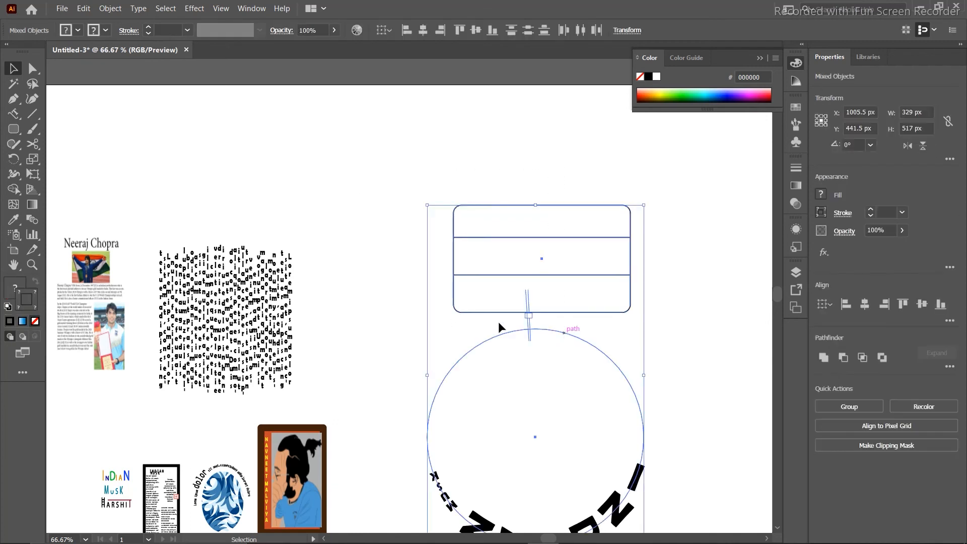
left_click(460, 122)
left_click(592, 238)
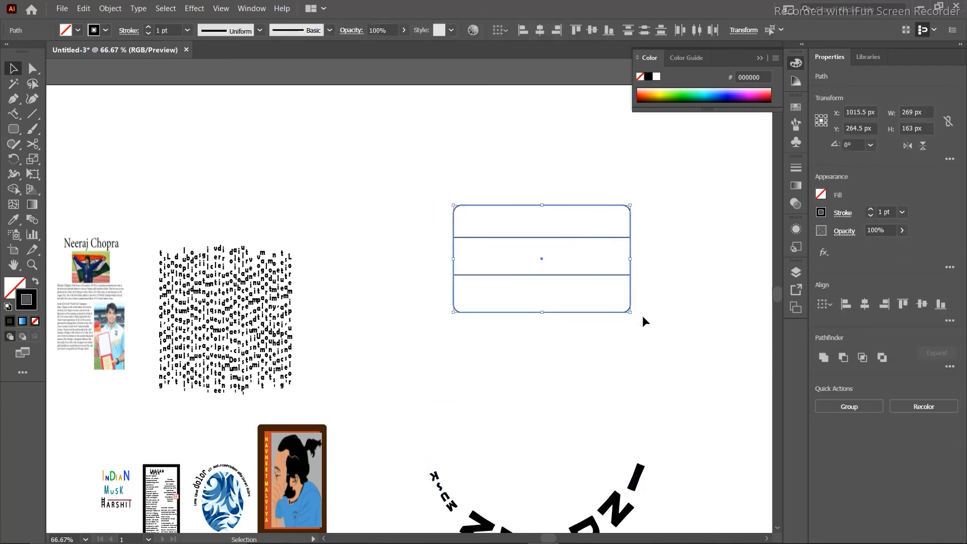
Delete the rectangle's middle band with the Shape Builder tool.
left_click(14, 189)
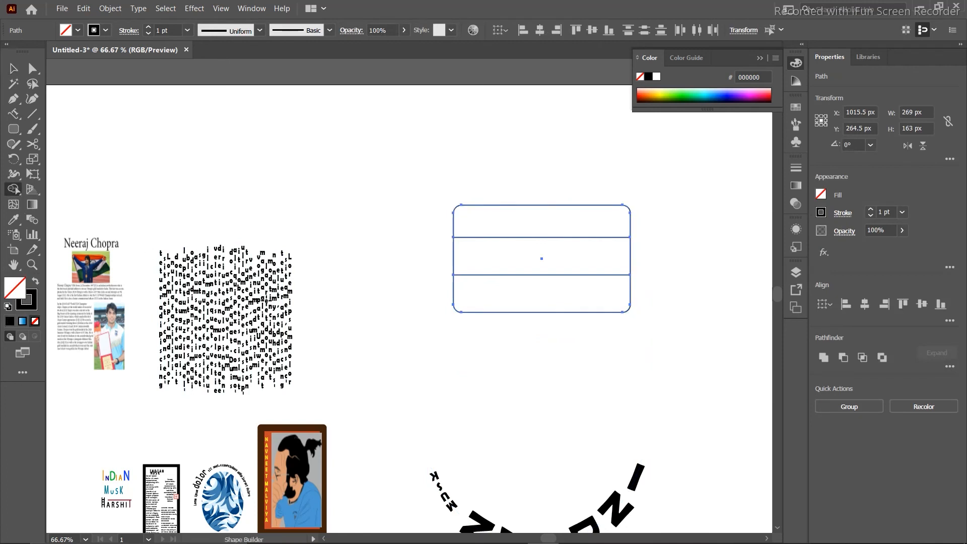
left_click(573, 261, "alt")
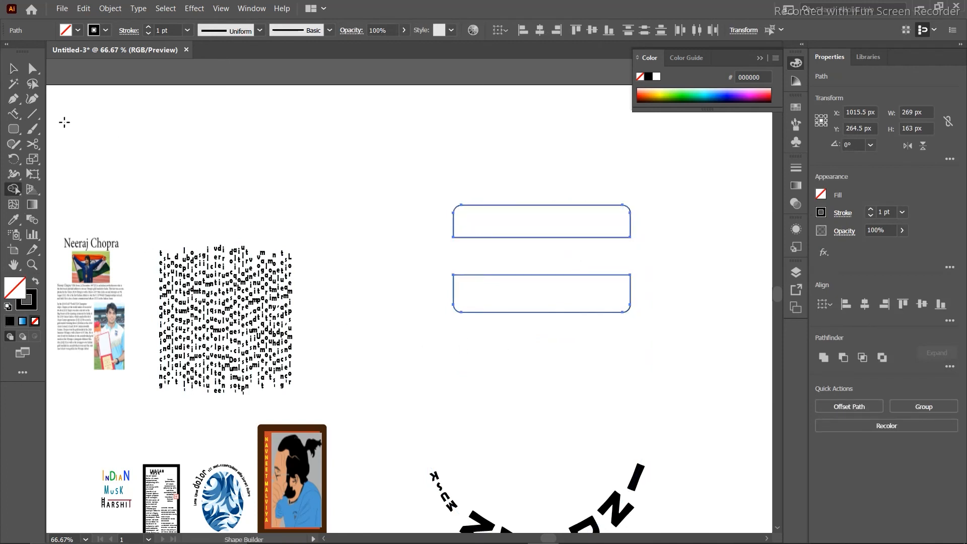
left_click(13, 68)
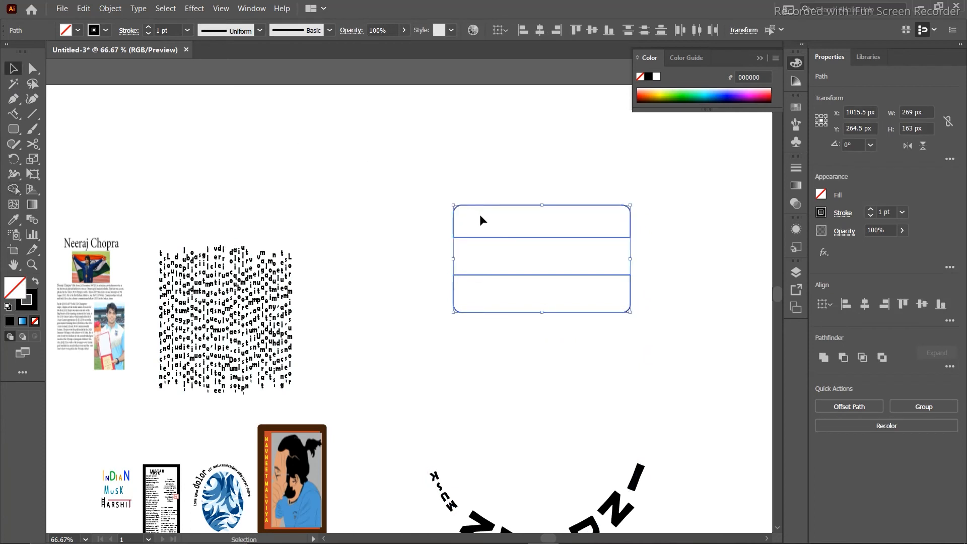
Fill the top piece with orange from the Swatches.
left_click(611, 233)
left_click(655, 93)
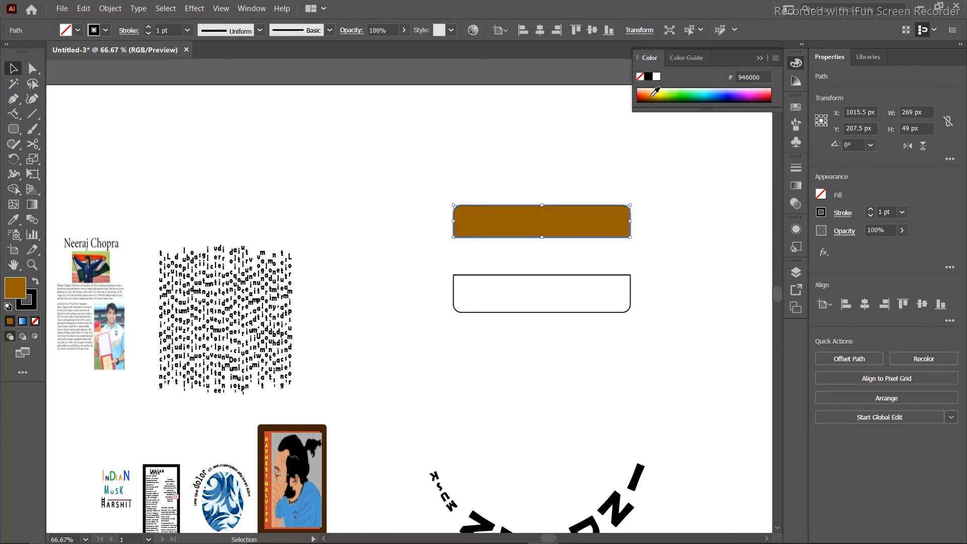
left_click(656, 91)
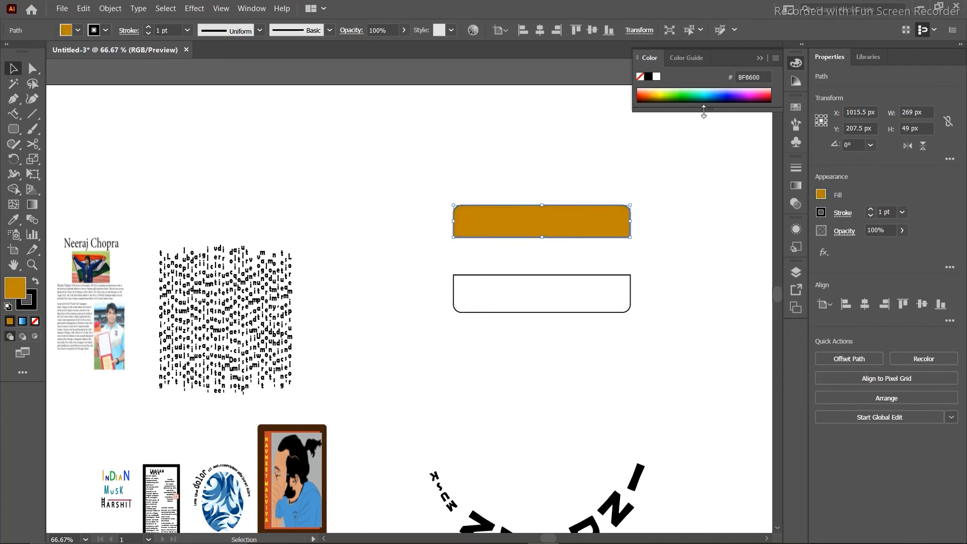
left_click_drag(703, 109, 698, 148)
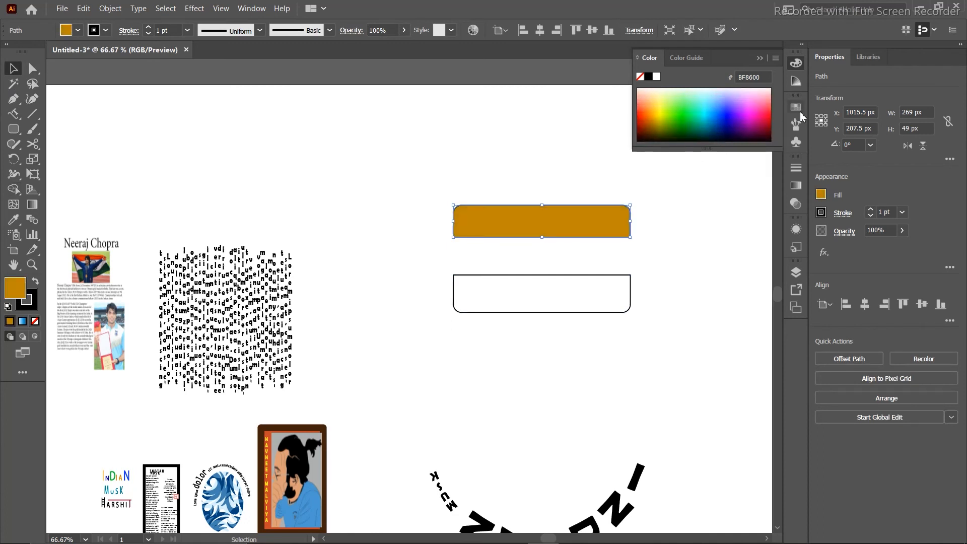
left_click(796, 108)
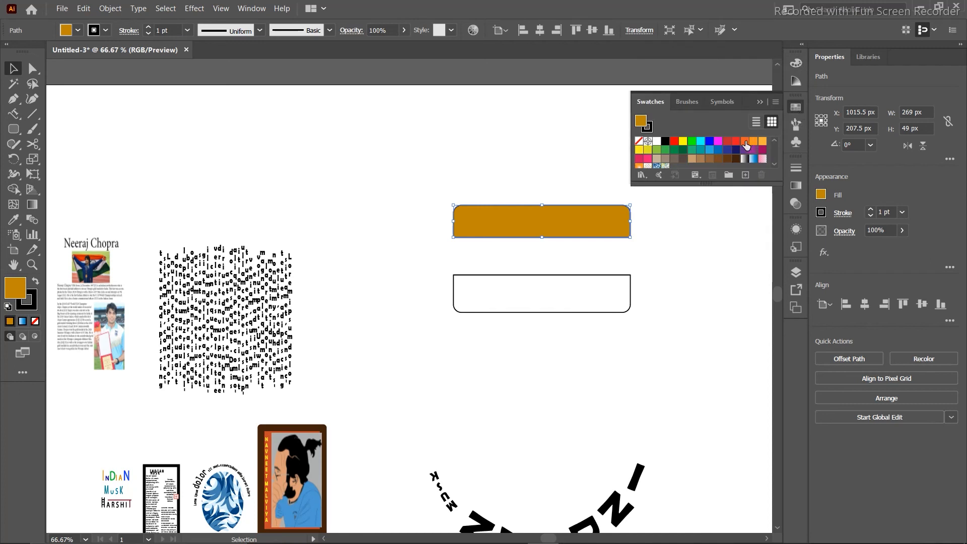
left_click(745, 141)
Fill the bottom piece with green.
left_click(567, 283)
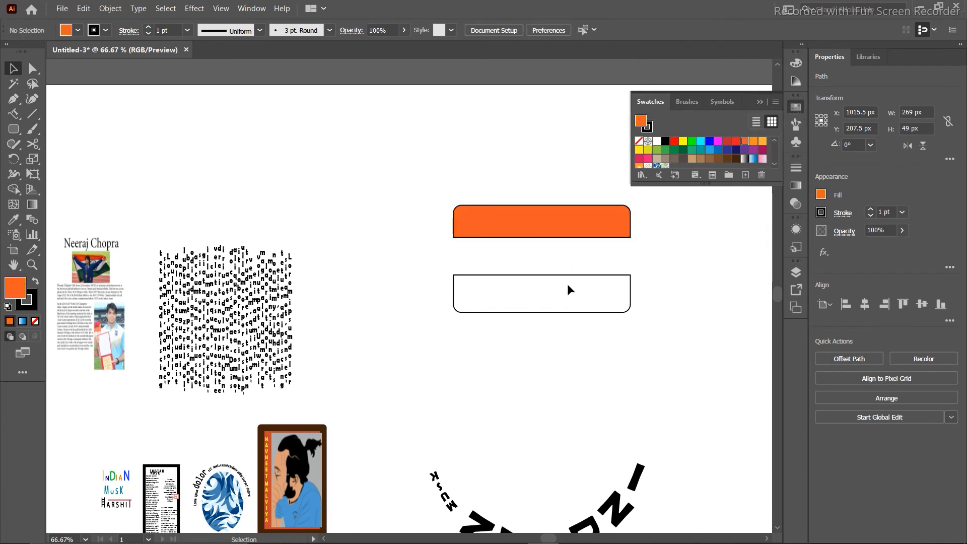
left_click(588, 311)
left_click(675, 151)
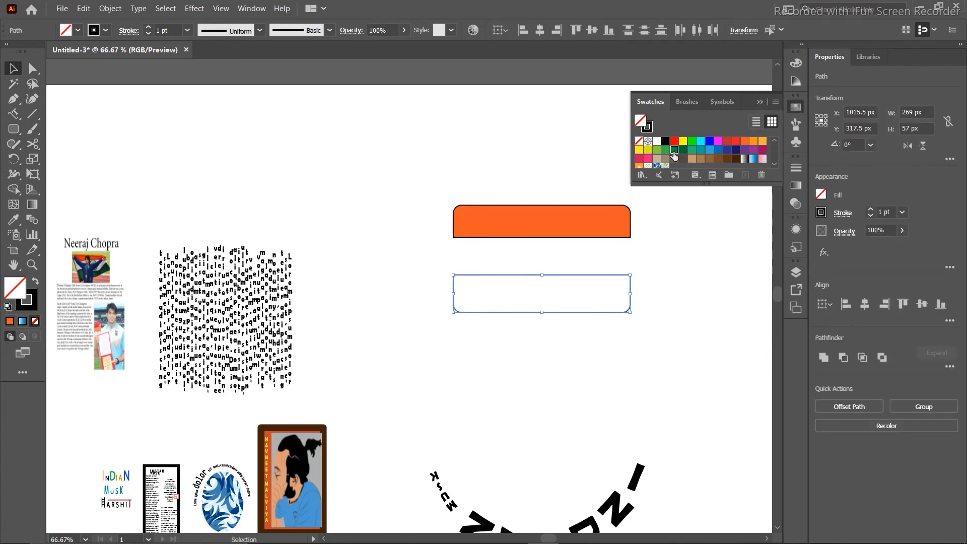
left_click(256, 220)
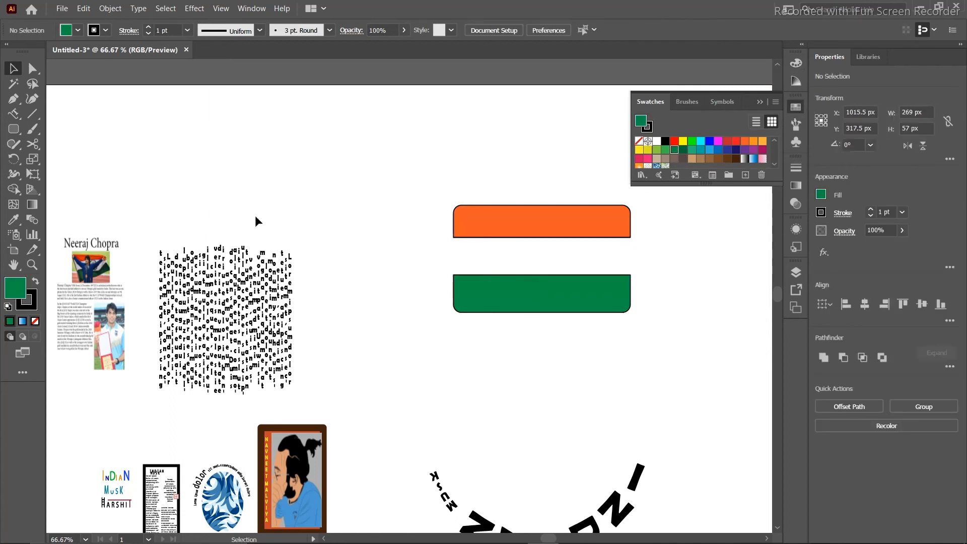
Draw a 57 × 57 px circle between the orange and green bands, nudge it into place, and remove its fill.
left_click(13, 129)
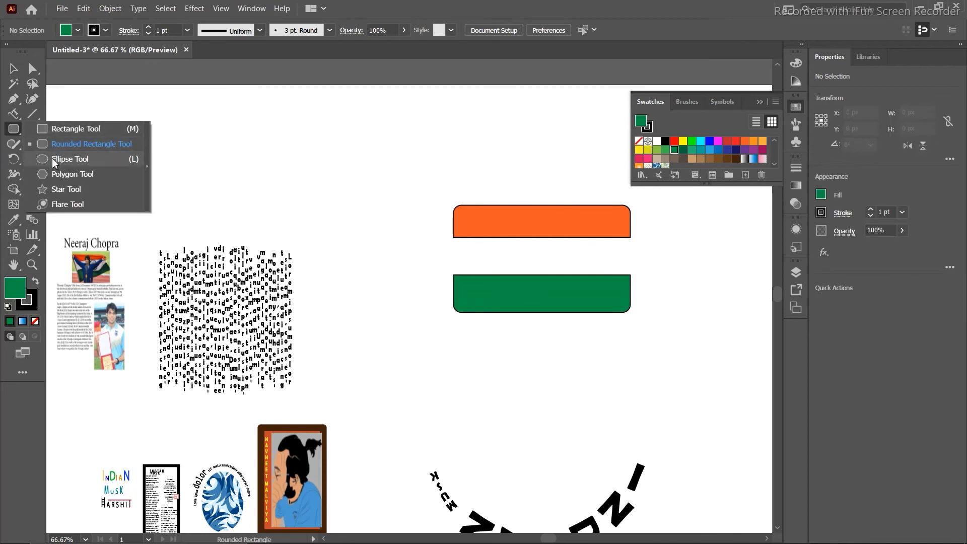
left_click(102, 159)
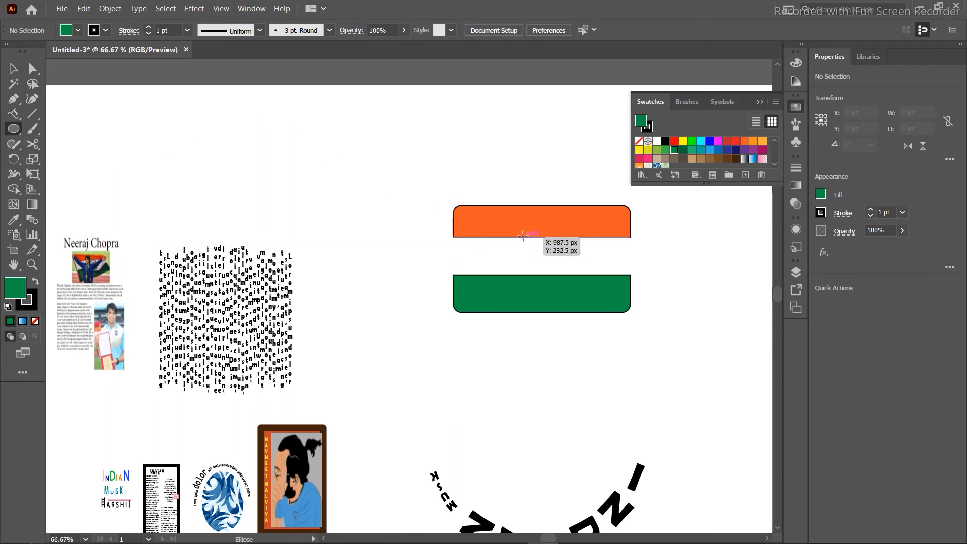
left_click_drag(546, 257, 554, 273)
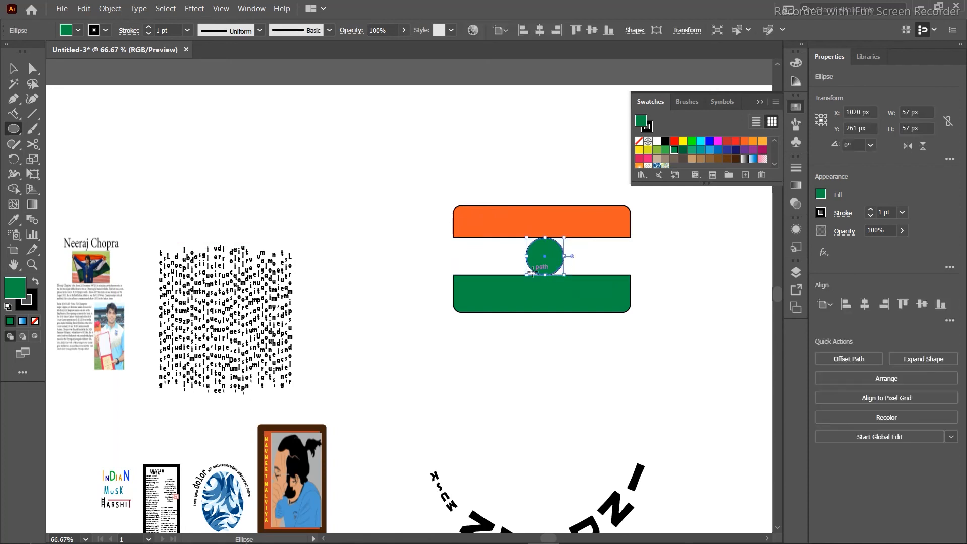
key("Left")
key("Left")
key("Left")
key("Left")
key("Left")
key("Left")
key("Left")
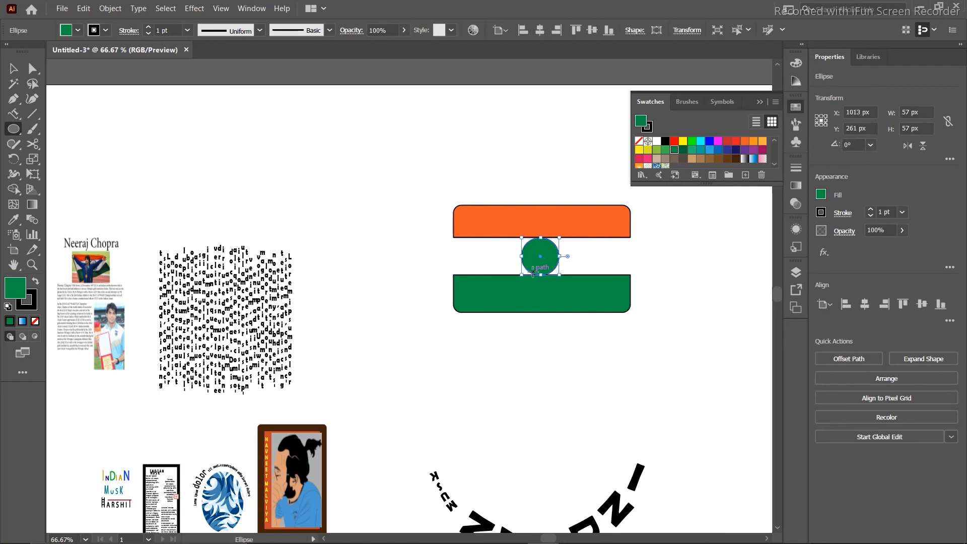
key("Up")
key("Up")
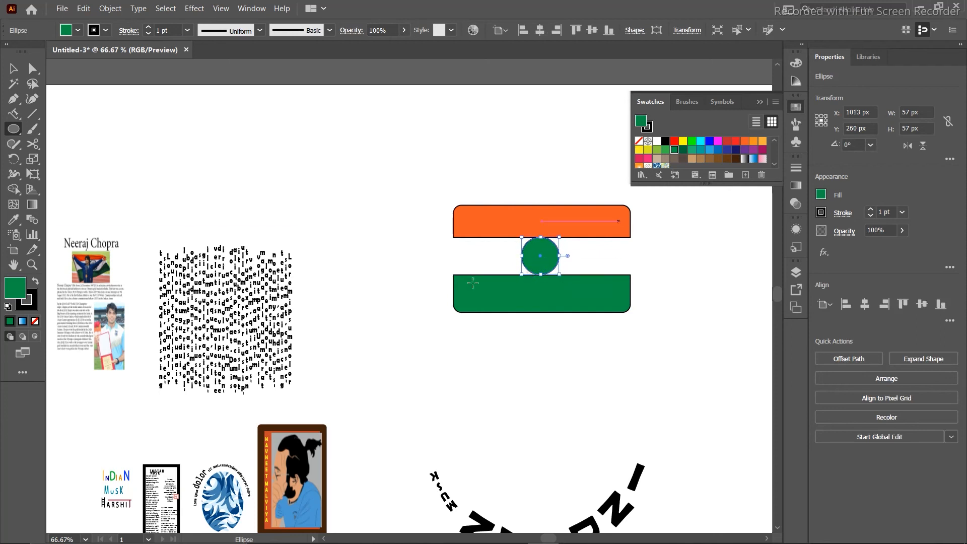
left_click(35, 322)
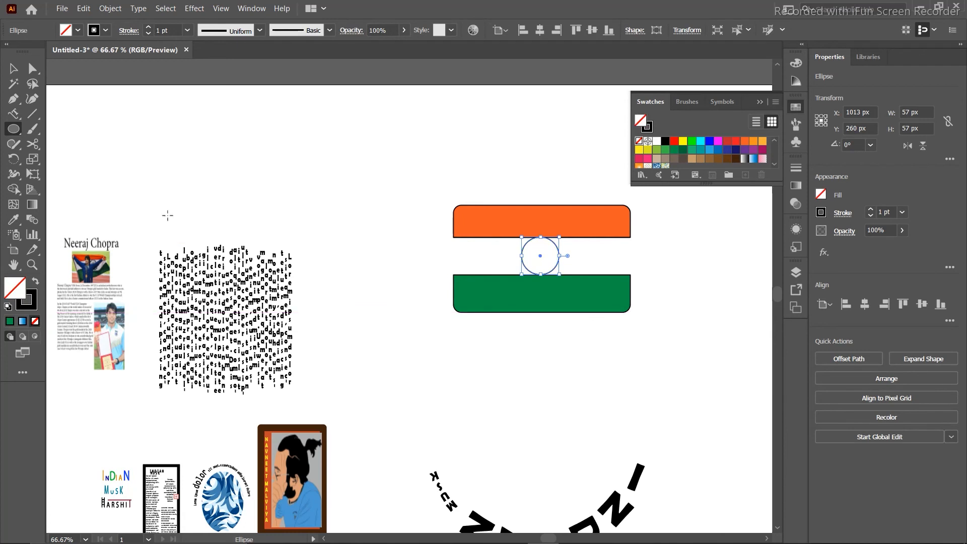
left_click(32, 115)
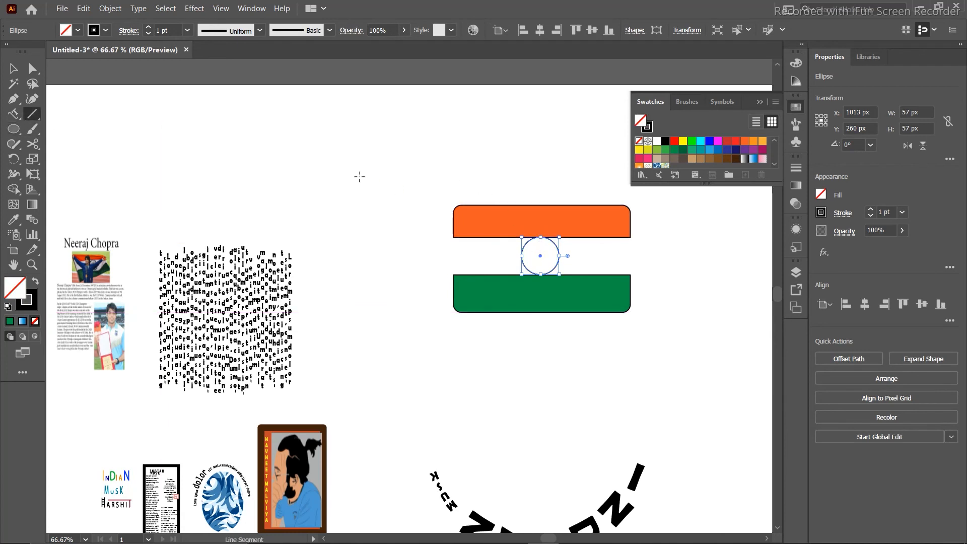
Draw a vertical blue line down through the circle's centre.
key("ctrl+shift+a")
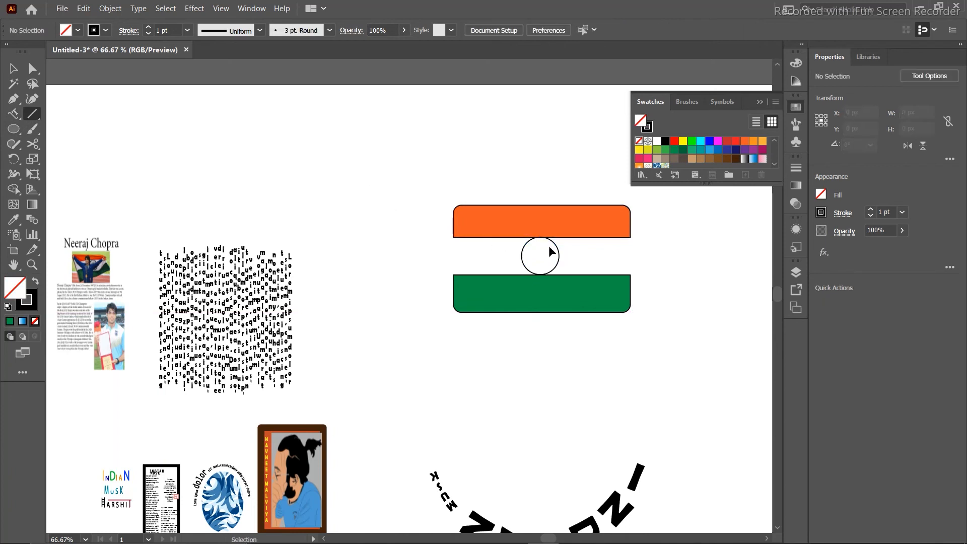
left_click_drag(541, 242, 542, 237)
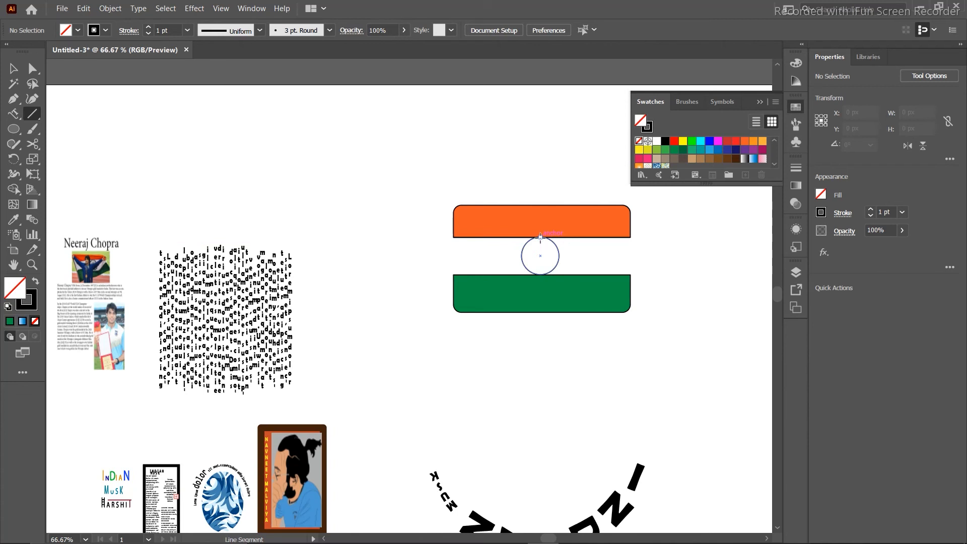
left_click_drag(541, 237, 540, 275)
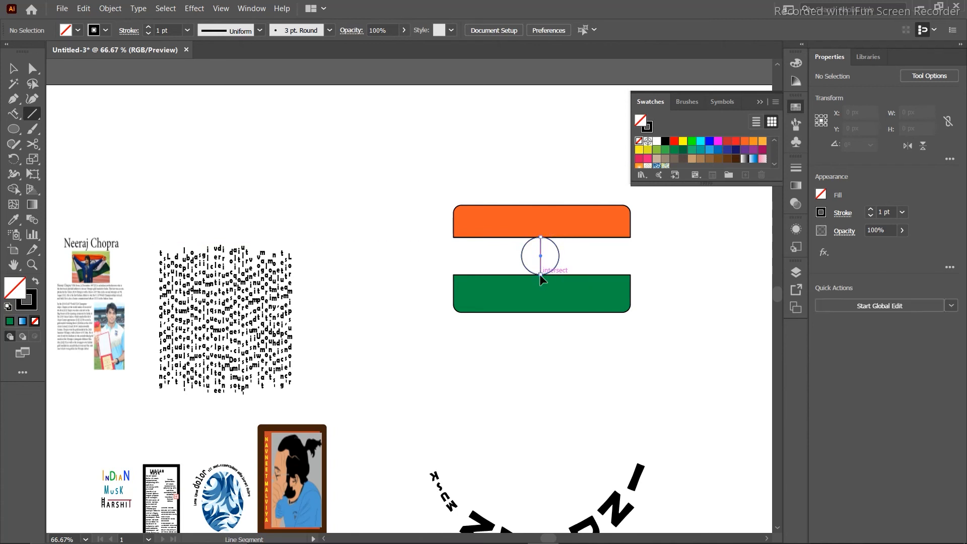
left_click(710, 141)
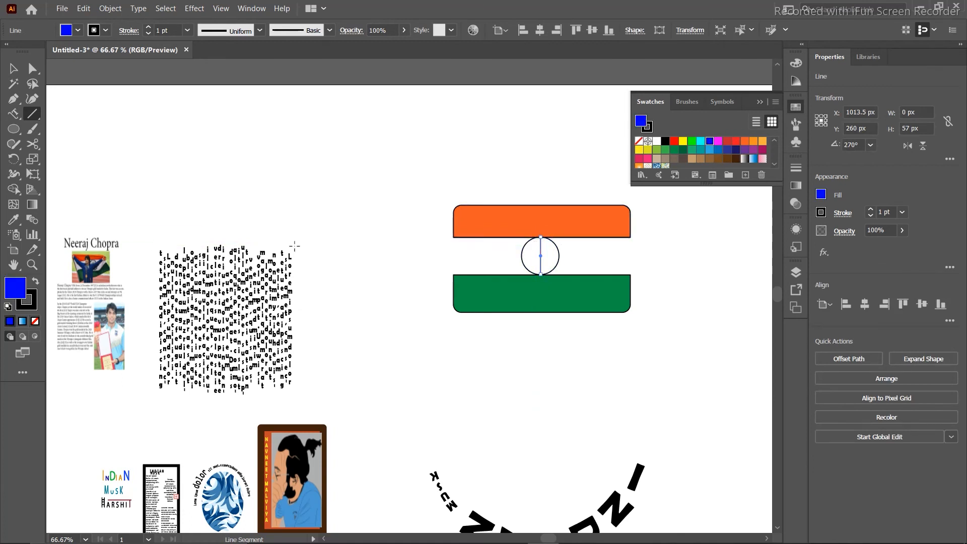
Rotate-copy the spoke around the centre and repeat with Ctrl+D to fill the wheel.
left_click(13, 158)
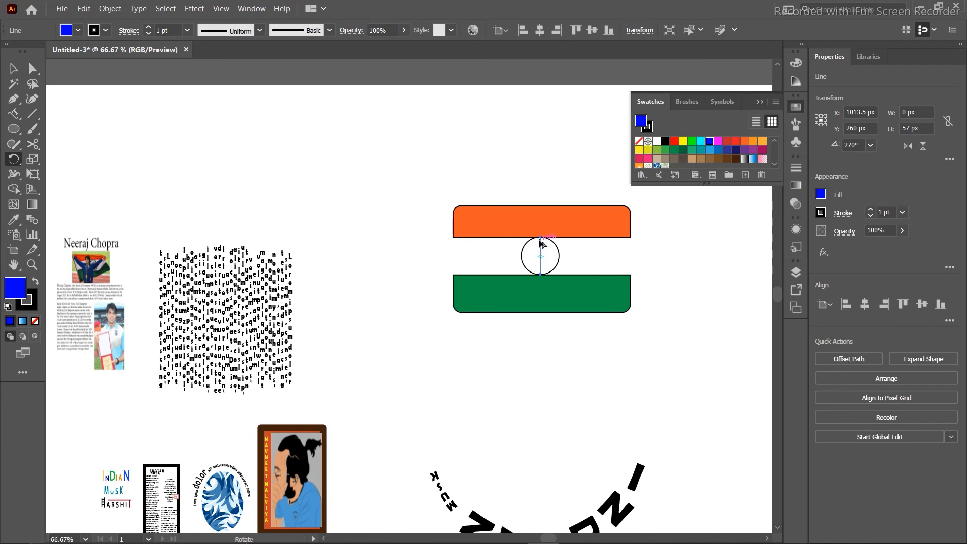
left_click_drag(540, 243, 544, 243)
key("ctrl+d")
key("ctrl+d")
key("ctrl+d")
key("ctrl+d")
key("ctrl+d")
key("ctrl+d")
key("ctrl+d")
key("ctrl+d")
key("ctrl+d")
key("ctrl+d")
key("ctrl+d")
key("ctrl+d")
key("ctrl+d")
key("ctrl+d")
key("ctrl+d")
key("ctrl+d")
key("ctrl+d")
key("ctrl+d")
key("ctrl+d")
key("ctrl+d")
key("ctrl+d")
key("ctrl+d")
key("ctrl+d")
key("ctrl+d")
key("ctrl+d")
key("ctrl+d")
key("ctrl+d")
key("ctrl+d")
key("ctrl+d")
key("ctrl+d")
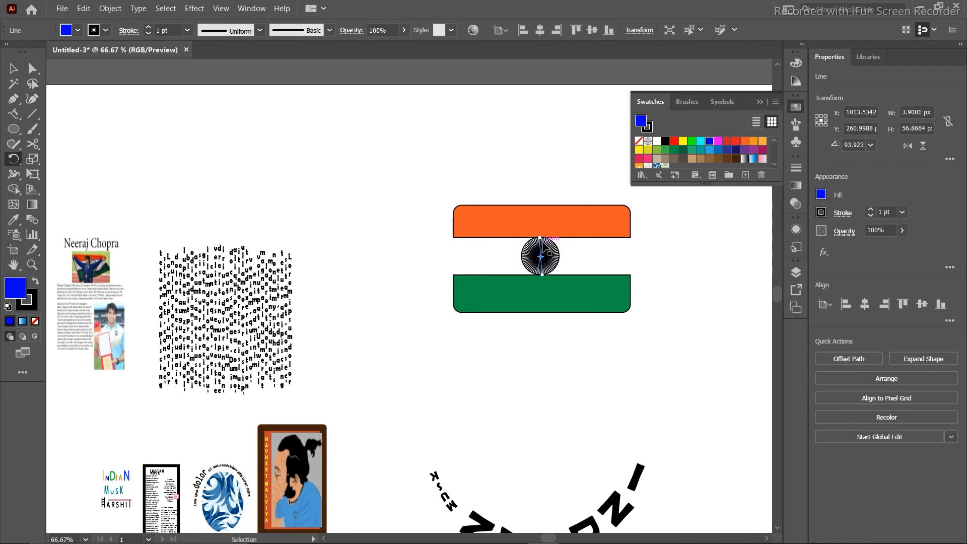
left_click_drag(545, 248, 541, 242)
left_click(13, 68)
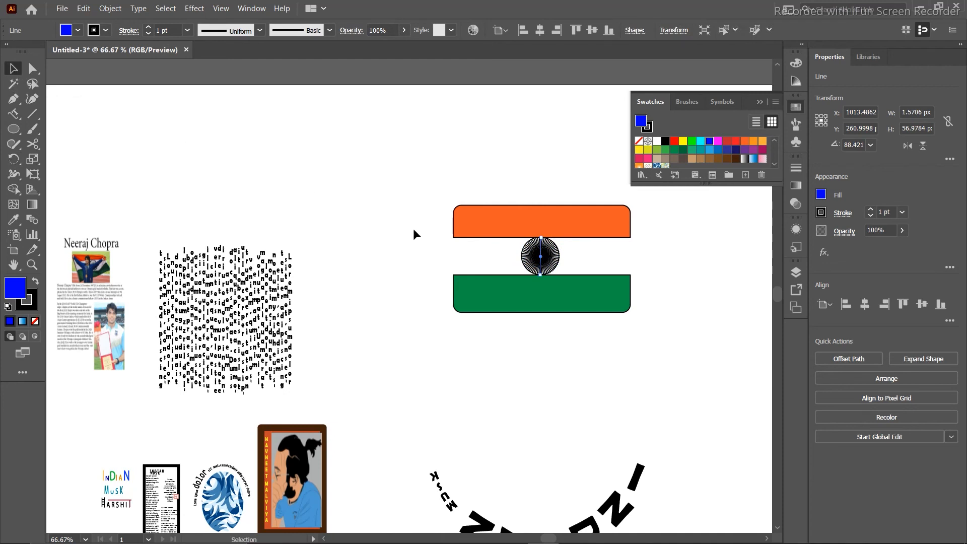
left_click_drag(585, 258, 493, 266)
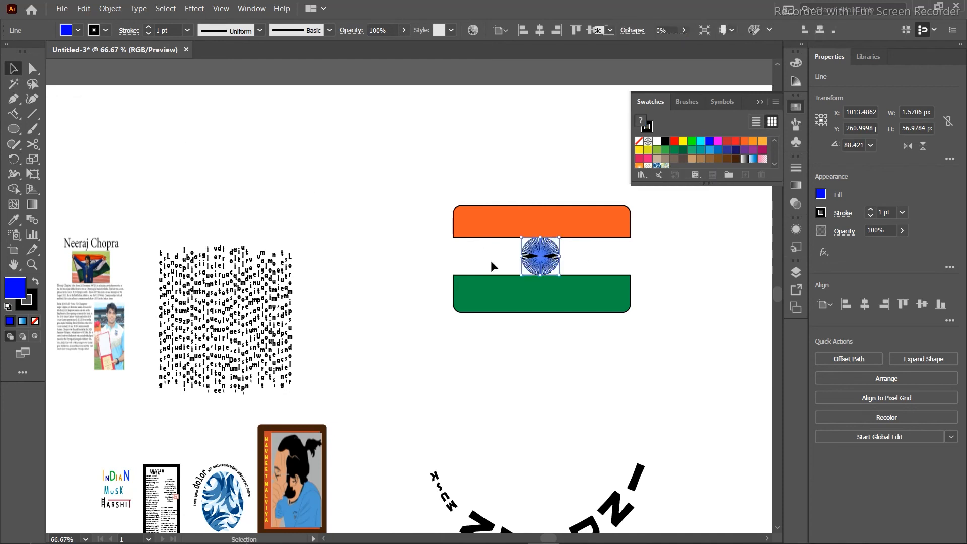
left_click(576, 243)
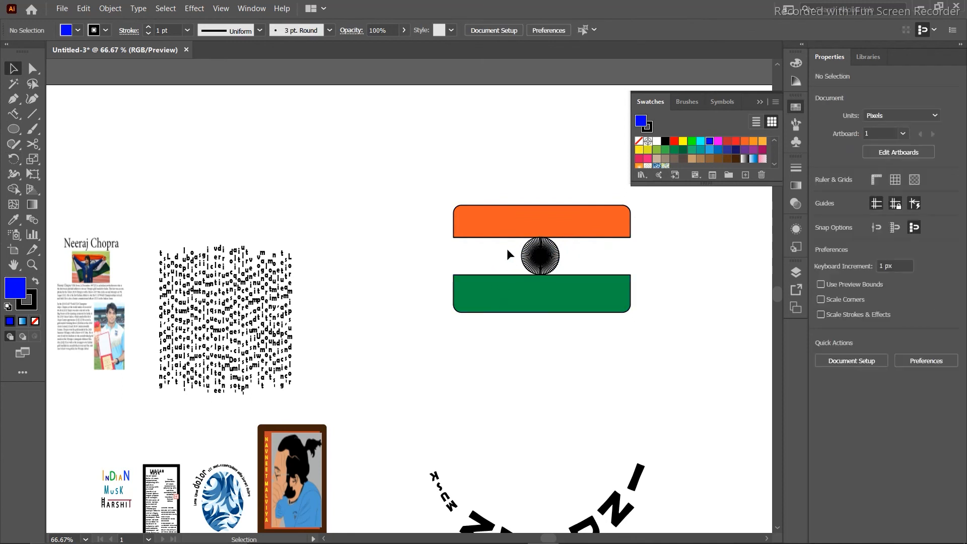
Apply blue to the chakra and set its stroke to None.
left_click_drag(510, 246, 578, 274)
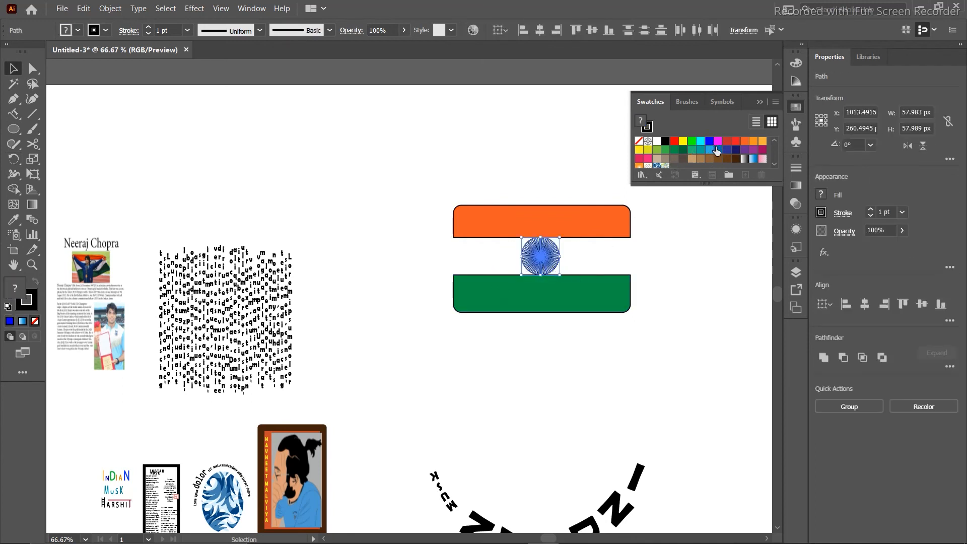
left_click(710, 144)
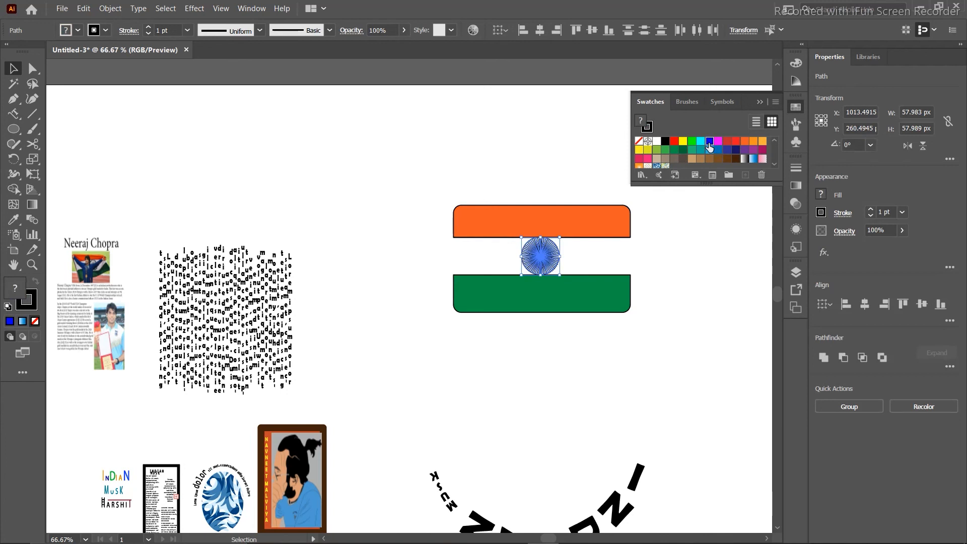
left_click(735, 248)
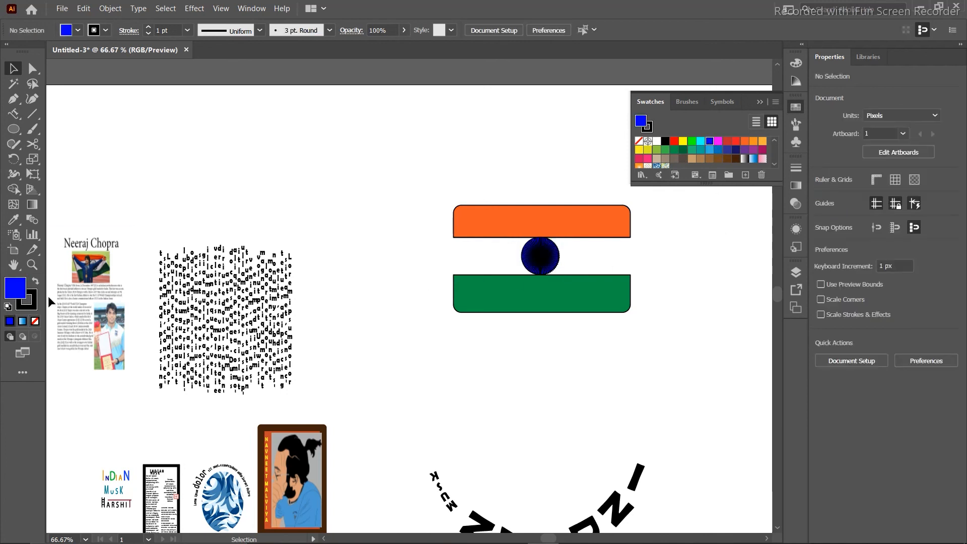
left_click(32, 306)
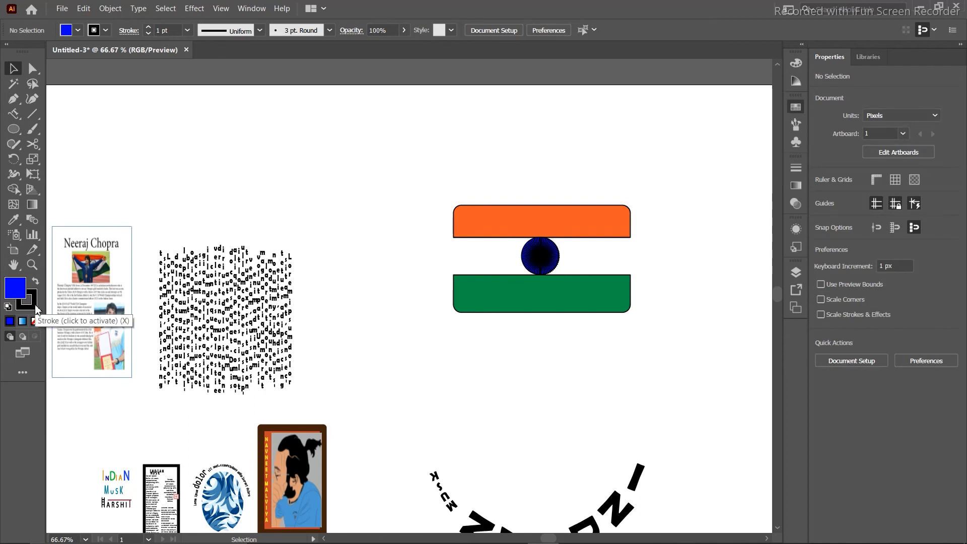
left_click(36, 322)
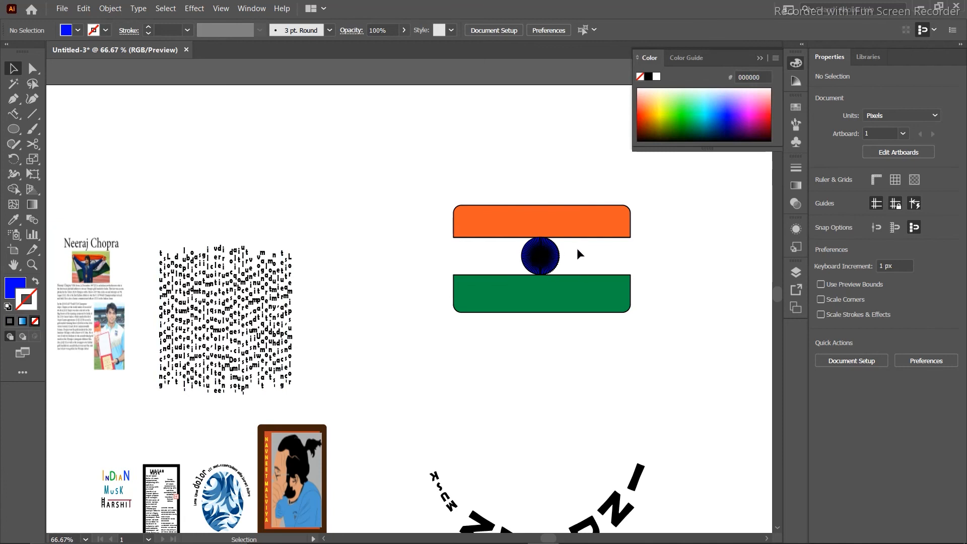
left_click(527, 265)
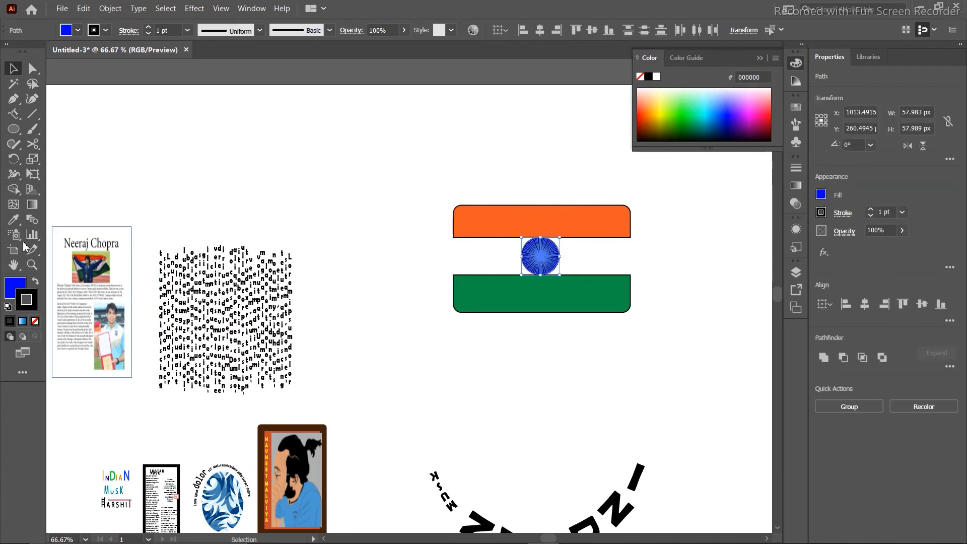
left_click(35, 323)
left_click(245, 146)
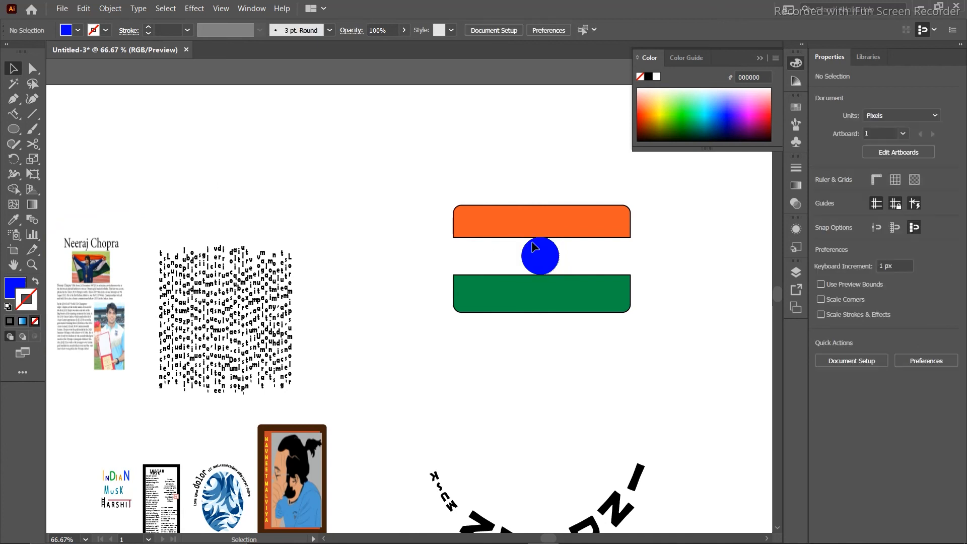
Swap fill and stroke so the spokes become blue lines, and move the curved text around the flag's bottom.
left_click_drag(573, 251, 484, 256)
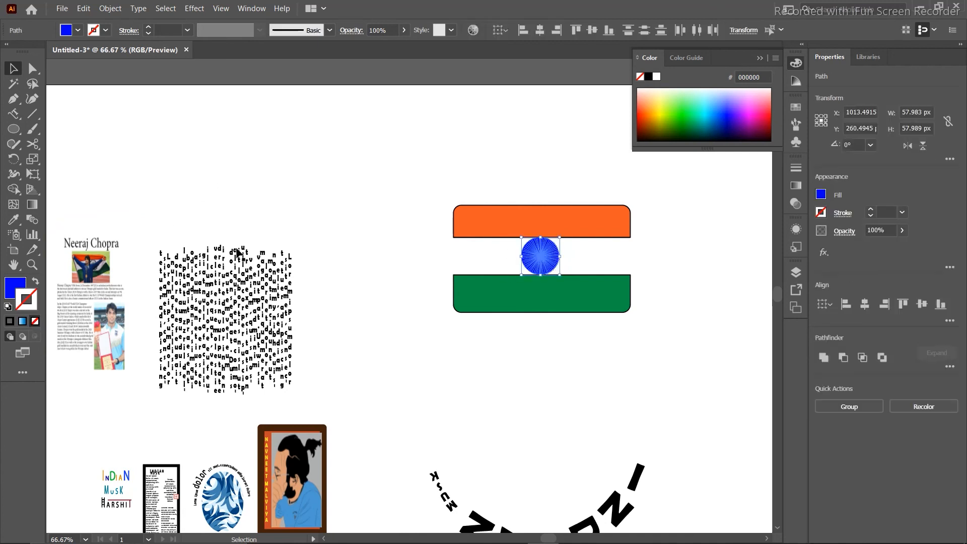
left_click(34, 282)
left_click(258, 168)
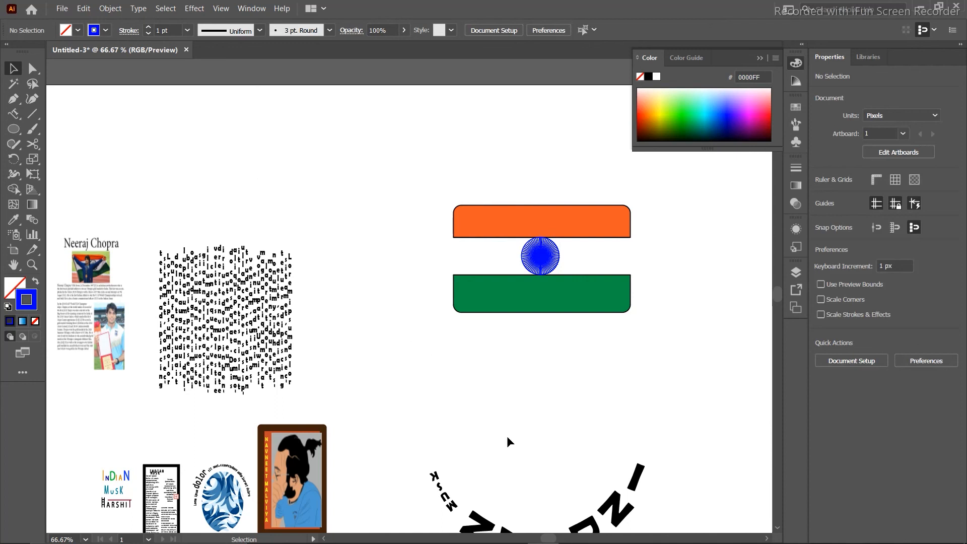
left_click_drag(611, 415, 615, 341)
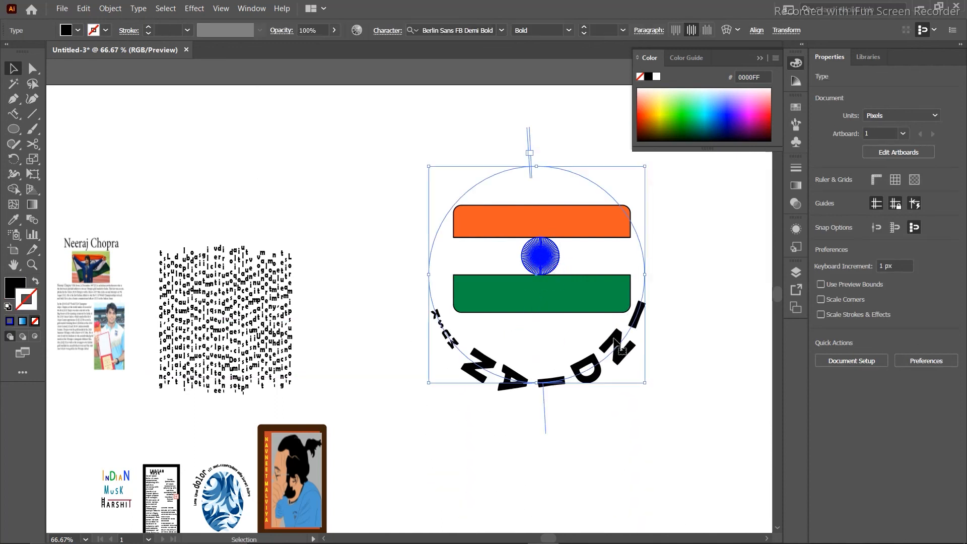
Group the flag, chakra and curved text together.
left_click(382, 155)
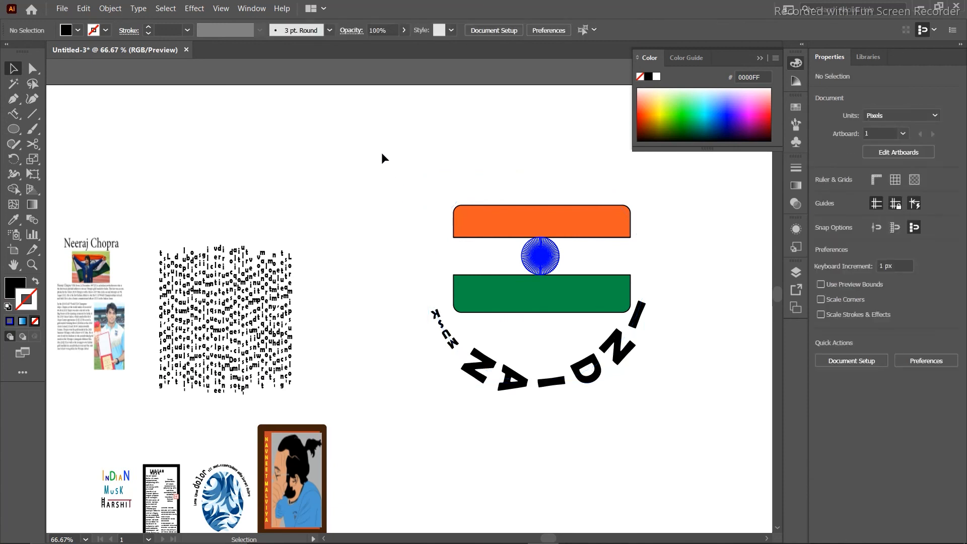
left_click_drag(382, 153, 669, 295)
key("a")
key("ctrl+g")
key("v")
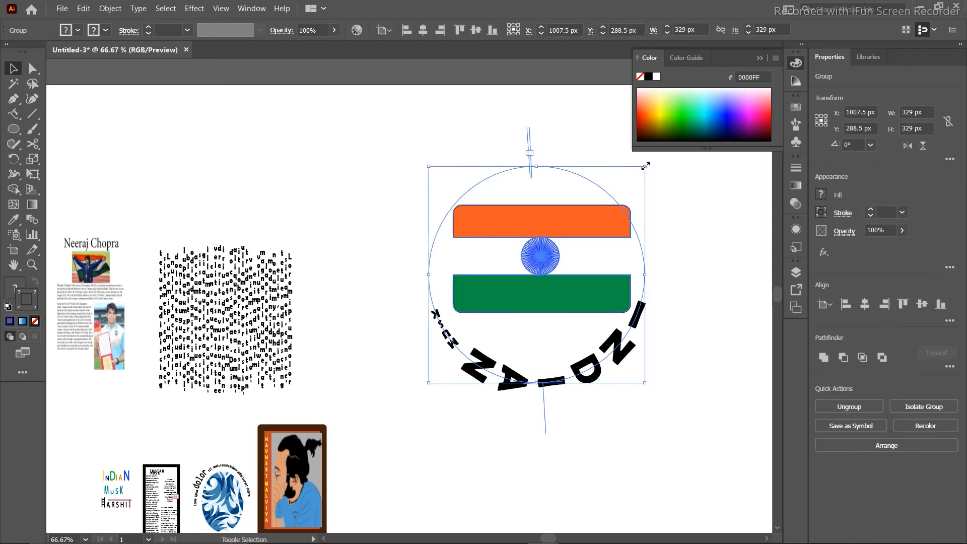
Scale the flag group down to 164 × 164 px and move it beside the framed portrait.
left_click_drag(643, 161, 537, 276)
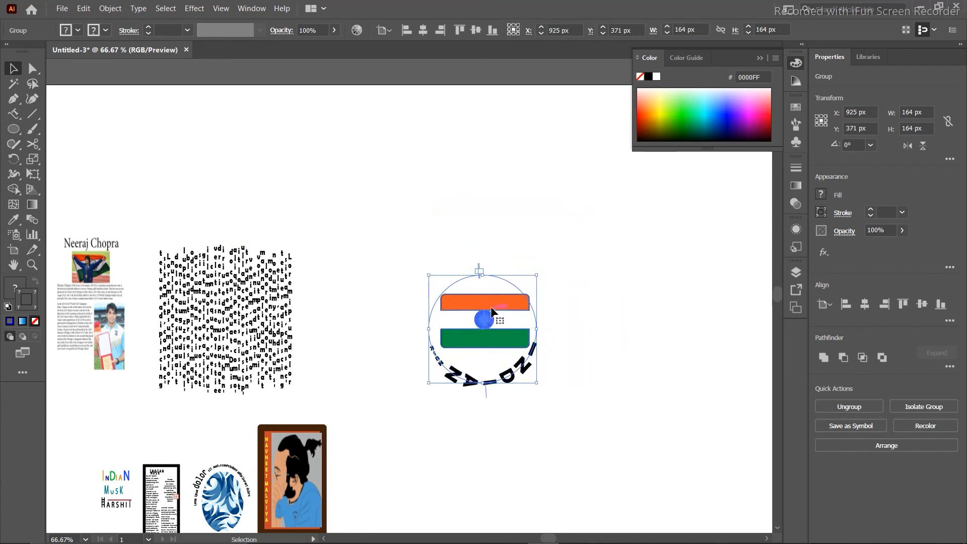
left_click_drag(490, 309, 434, 443)
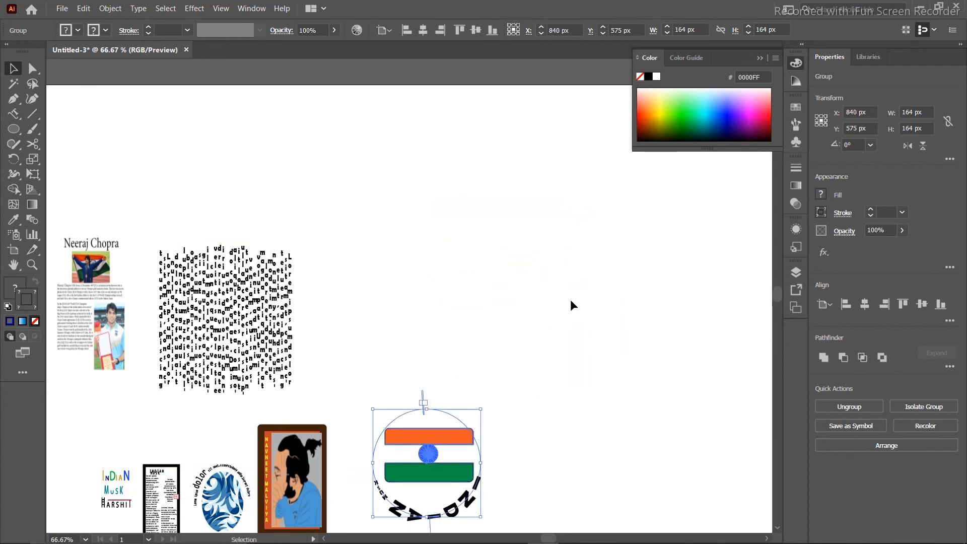
left_click(566, 300)
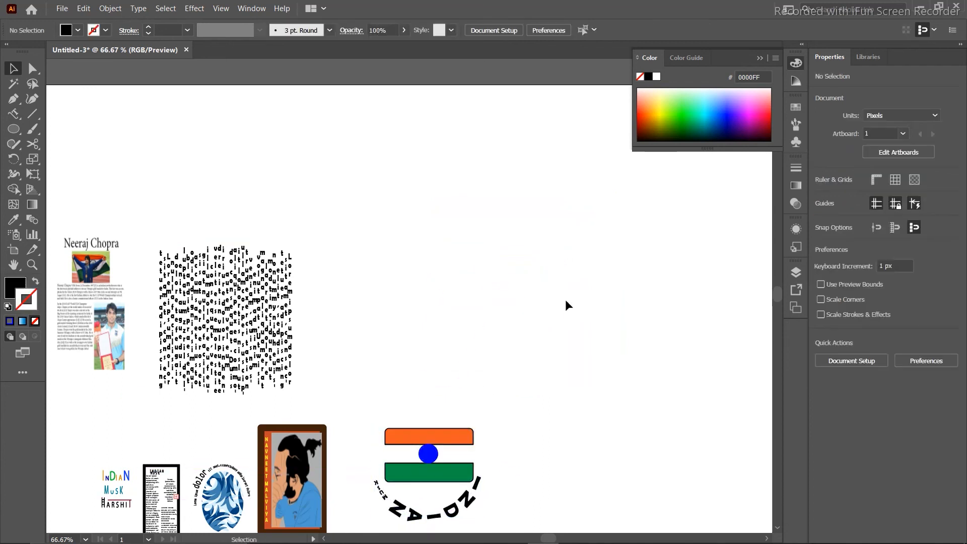
left_click(426, 461)
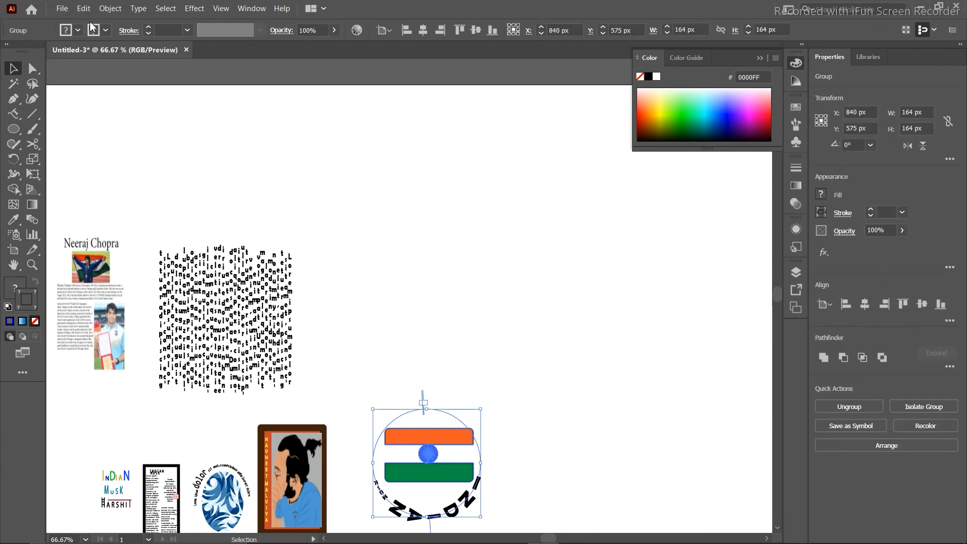
left_click(103, 14)
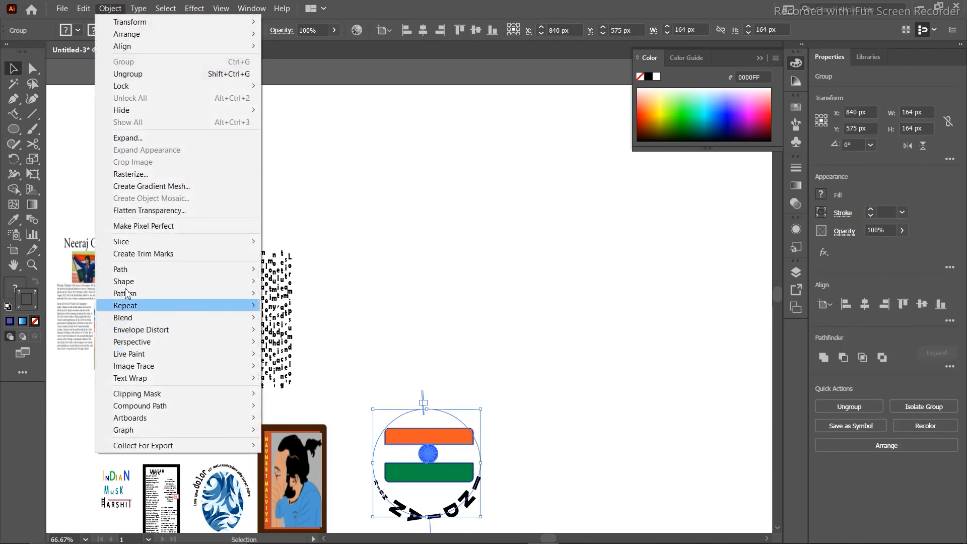
Apply Object > Path > Outline Stroke to the flag group.
mouse_move(129, 270)
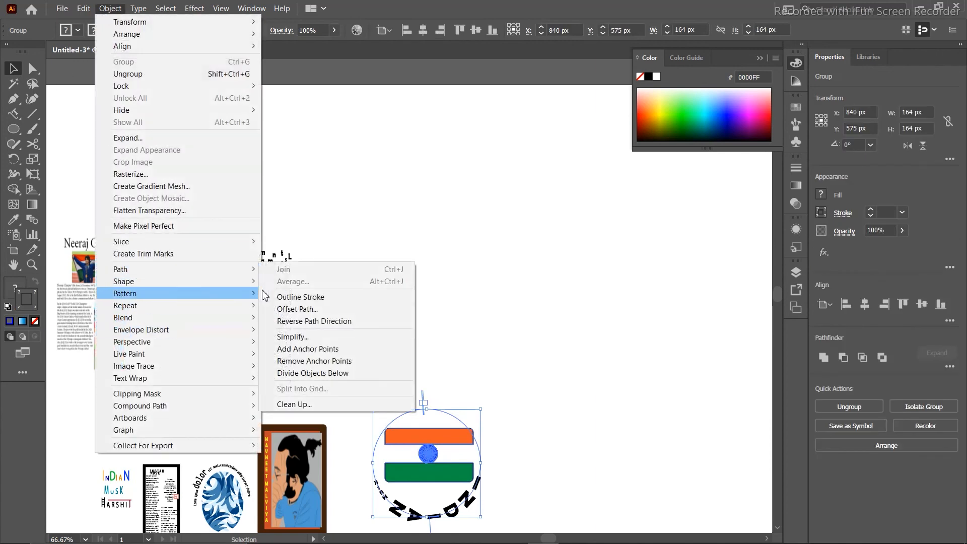
left_click(298, 298)
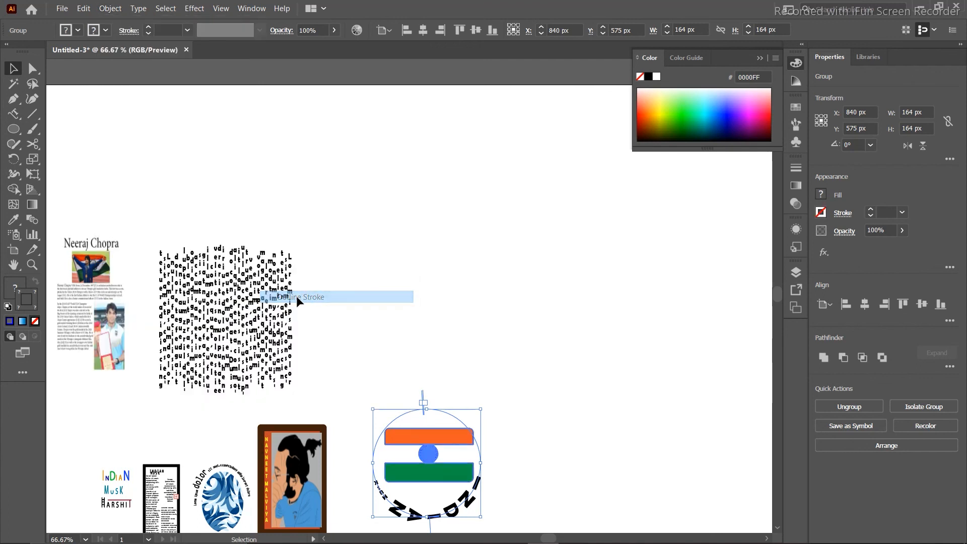
left_click(488, 277)
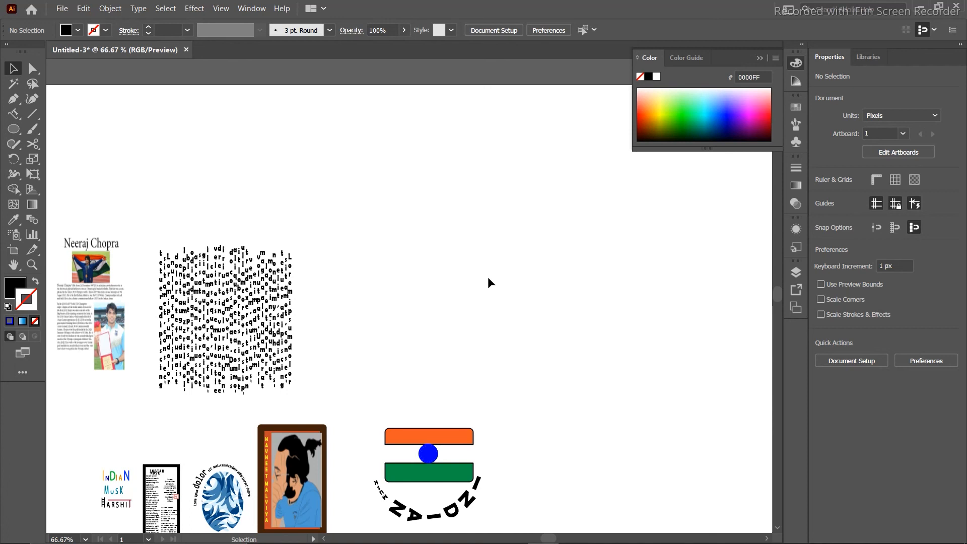
Try the Touch Type tool on the scrambled text block, then go back to the Selection tool.
left_click(14, 114)
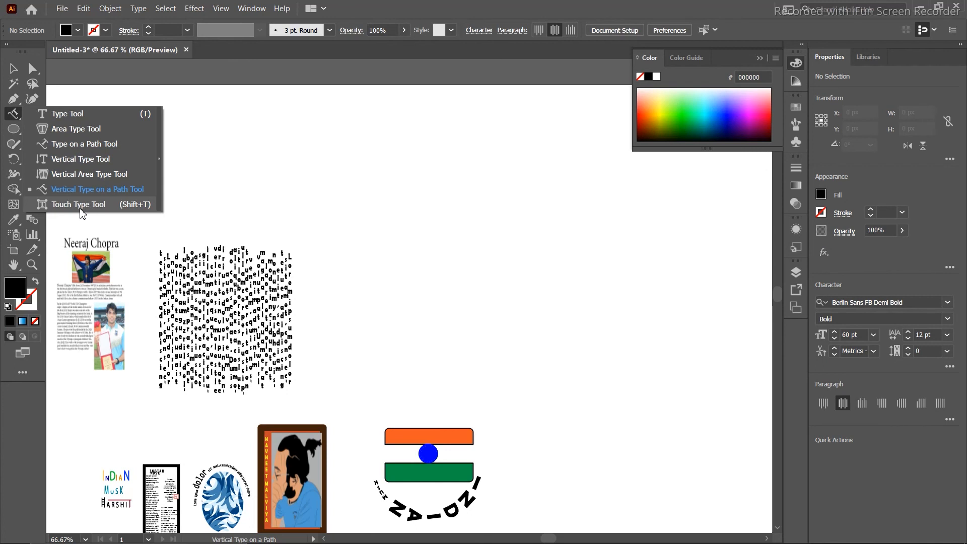
left_click(79, 204)
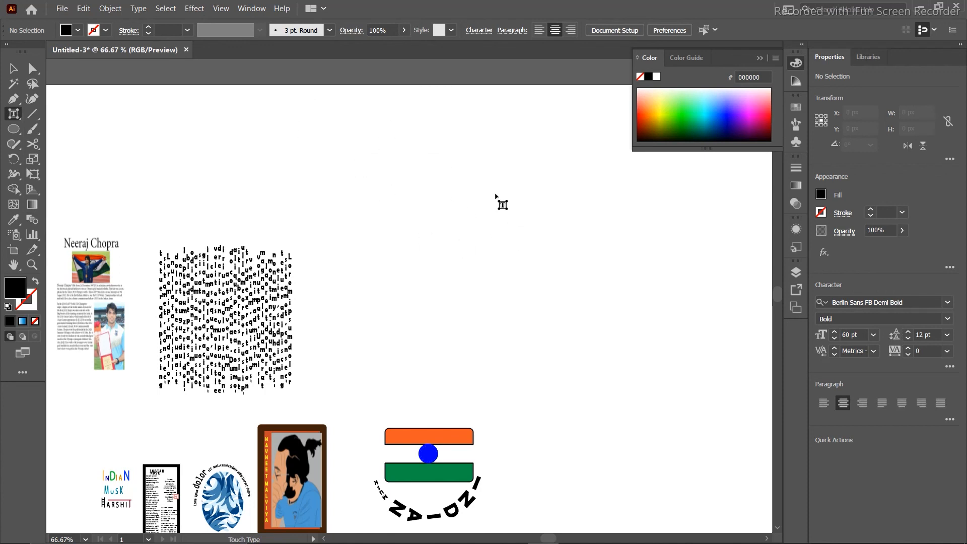
left_click(237, 255)
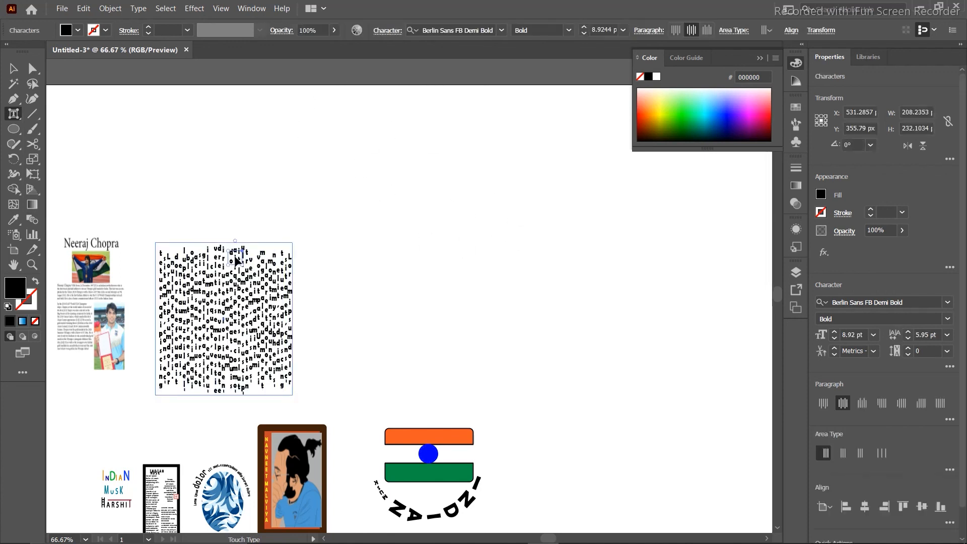
left_click(521, 259)
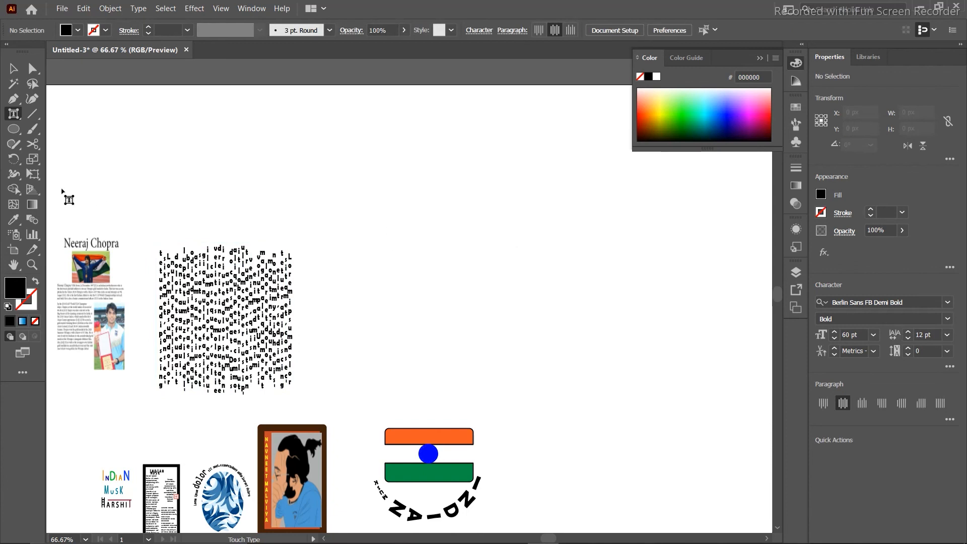
left_click(13, 113)
left_click(75, 112)
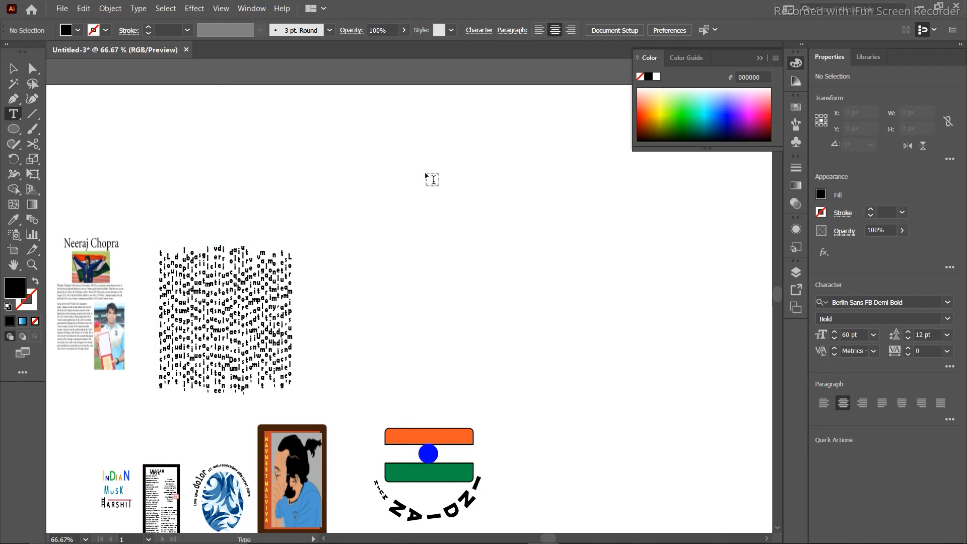
key("d")
key("u")
key("k")
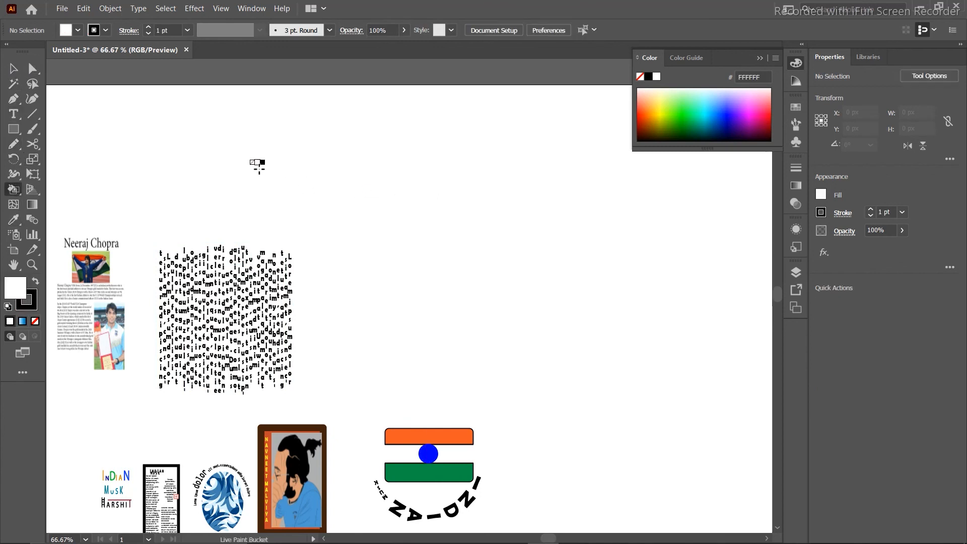
left_click(13, 69)
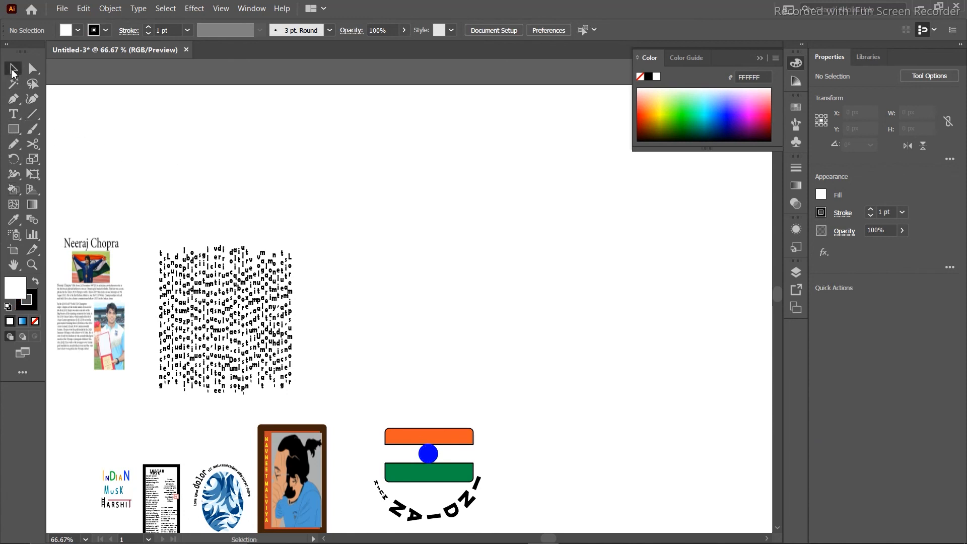
Add a heading reading 'INDIAN MUSK' near the top of the artboard.
key("t")
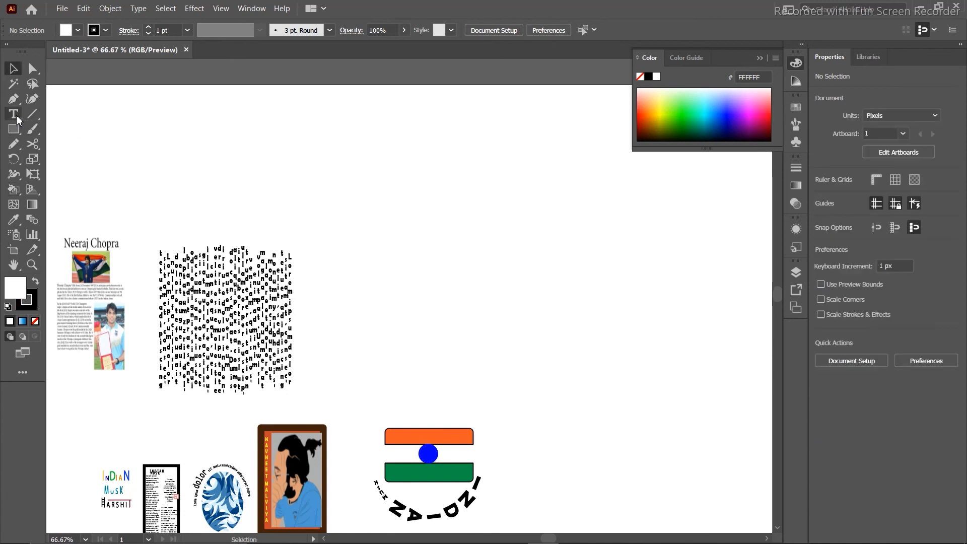
left_click_drag(468, 259, 457, 206)
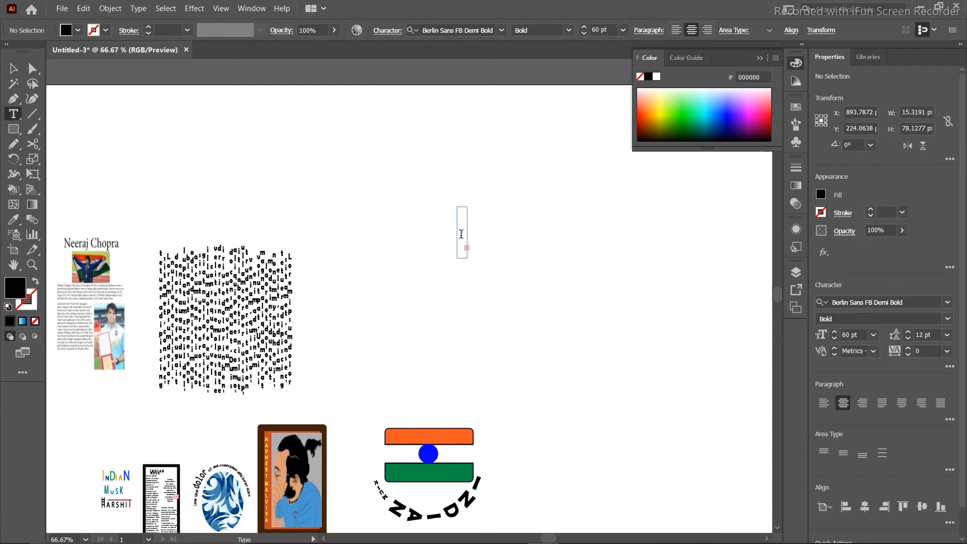
key("Escape")
left_click(491, 169)
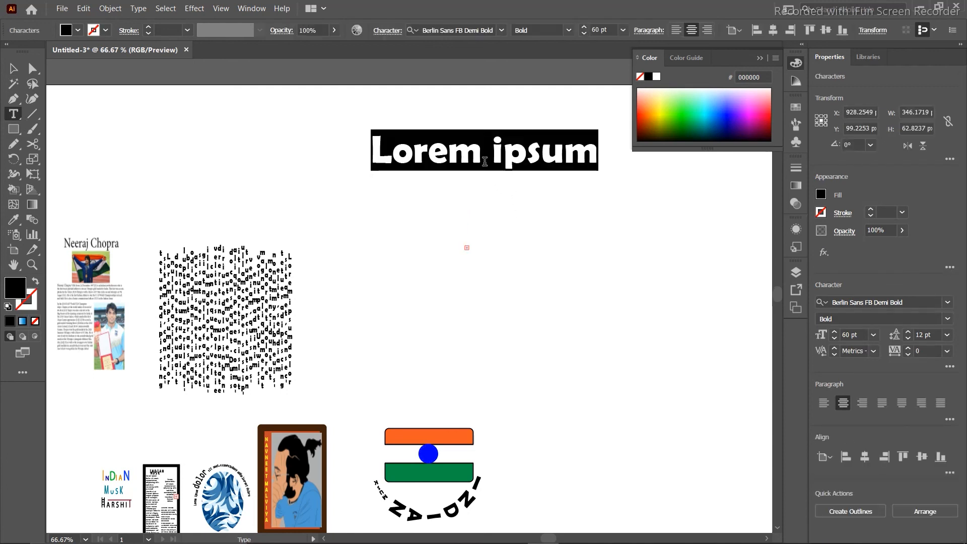
key("BackSpace")
type("INDIA")
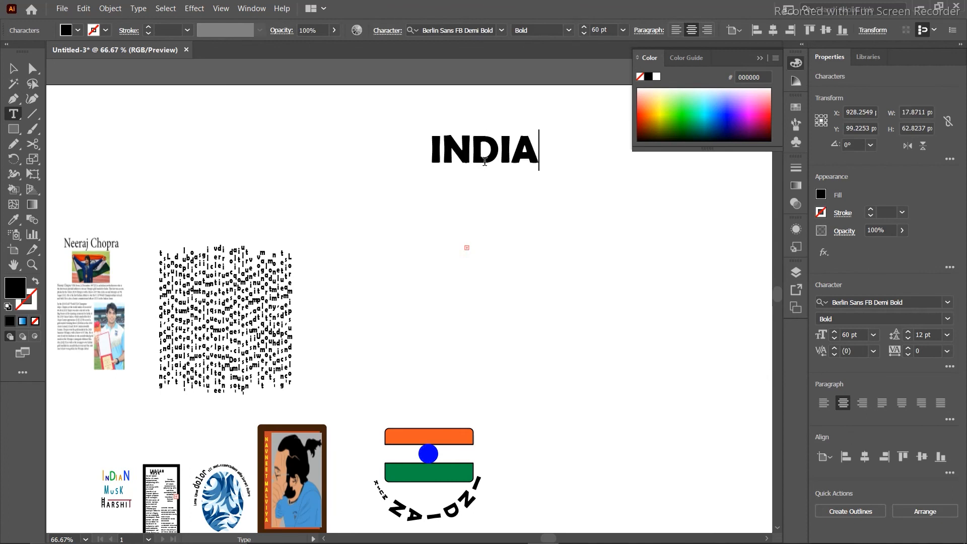
type("N MUSK")
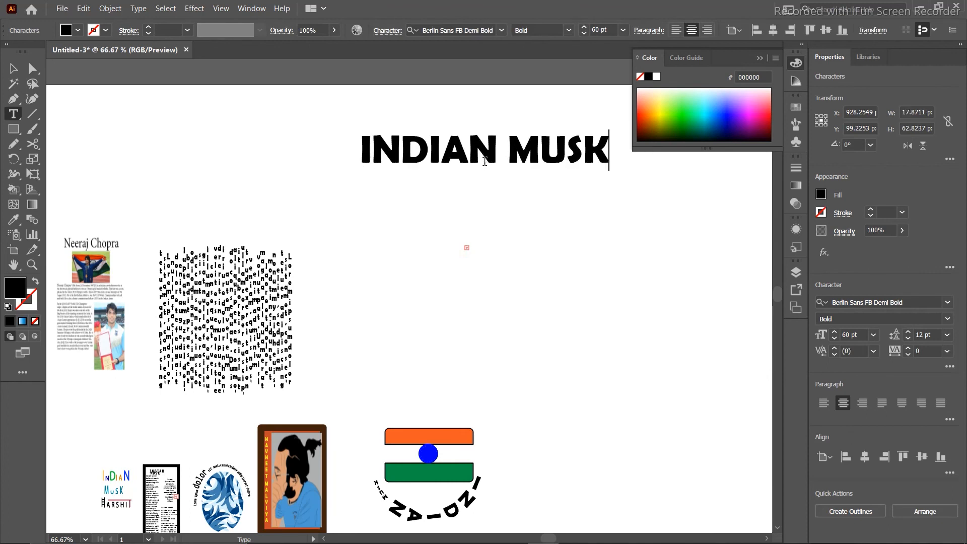
With the Touch Type tool, enlarge both N's of INDIAN to roughly double size.
left_click(13, 114)
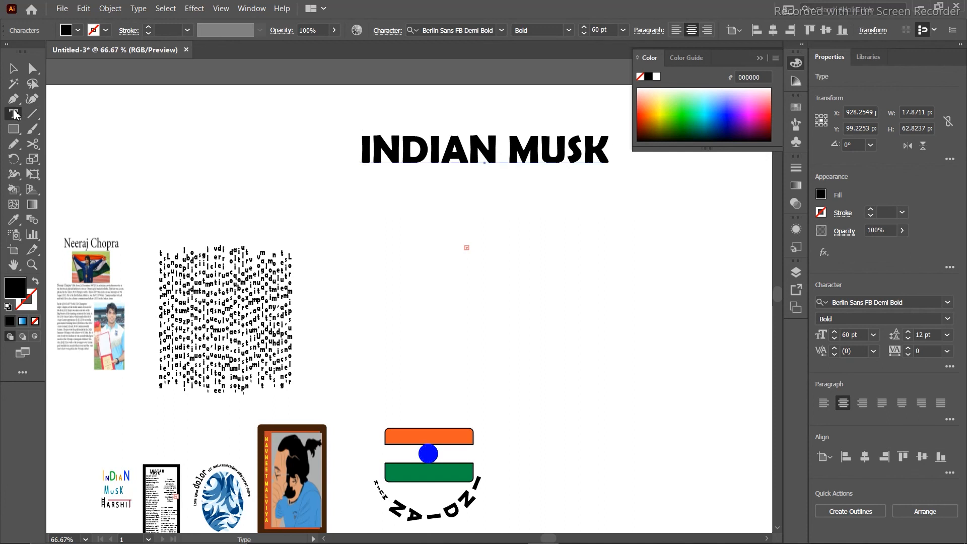
left_click(66, 203)
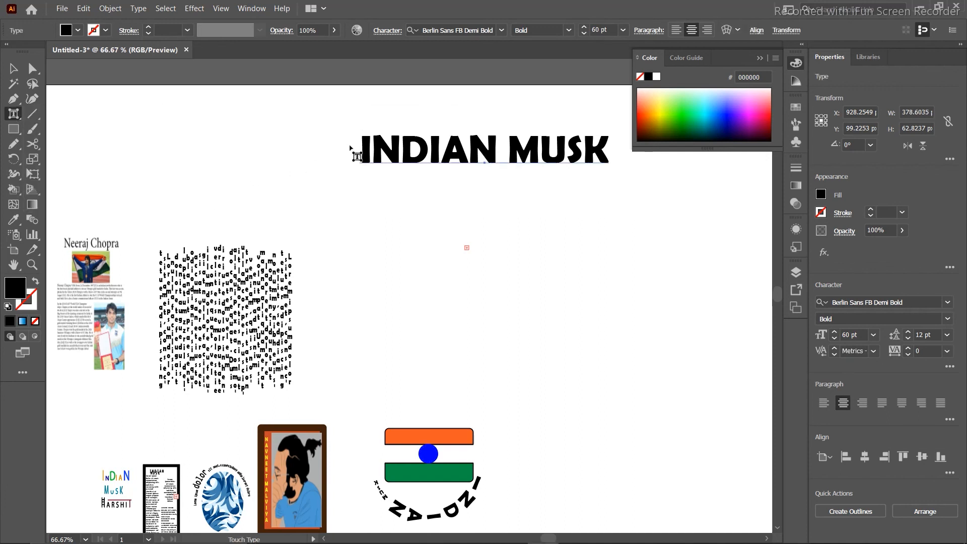
left_click(393, 151)
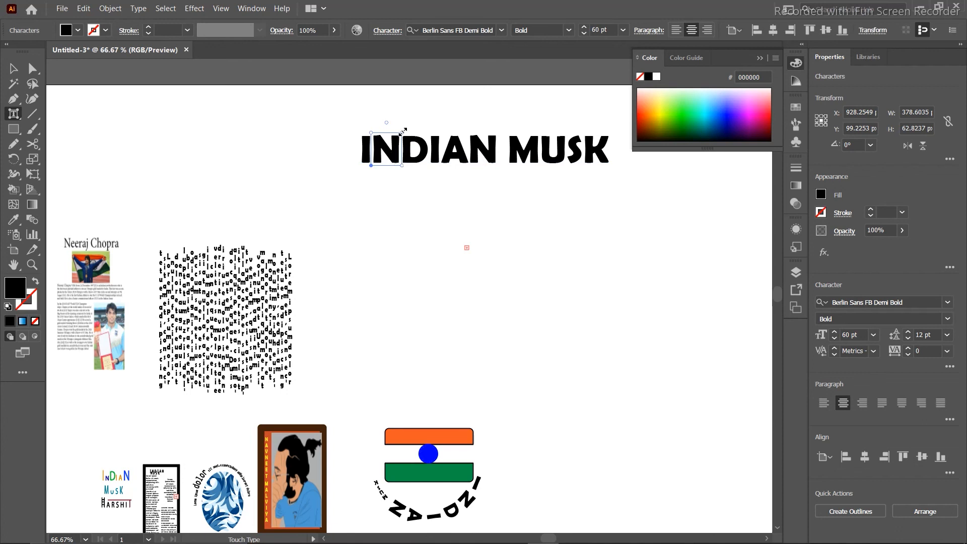
left_click_drag(403, 133, 446, 78)
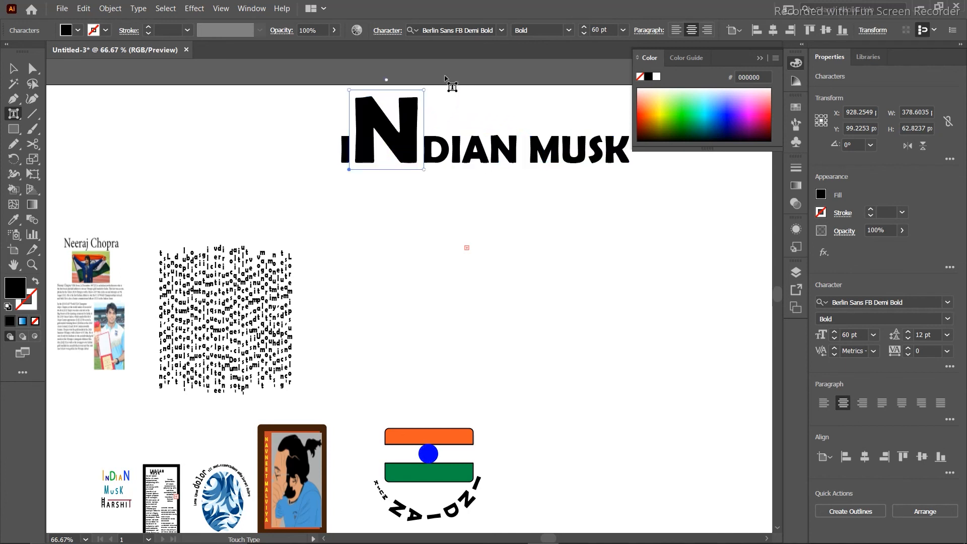
left_click(483, 152)
left_click(502, 151)
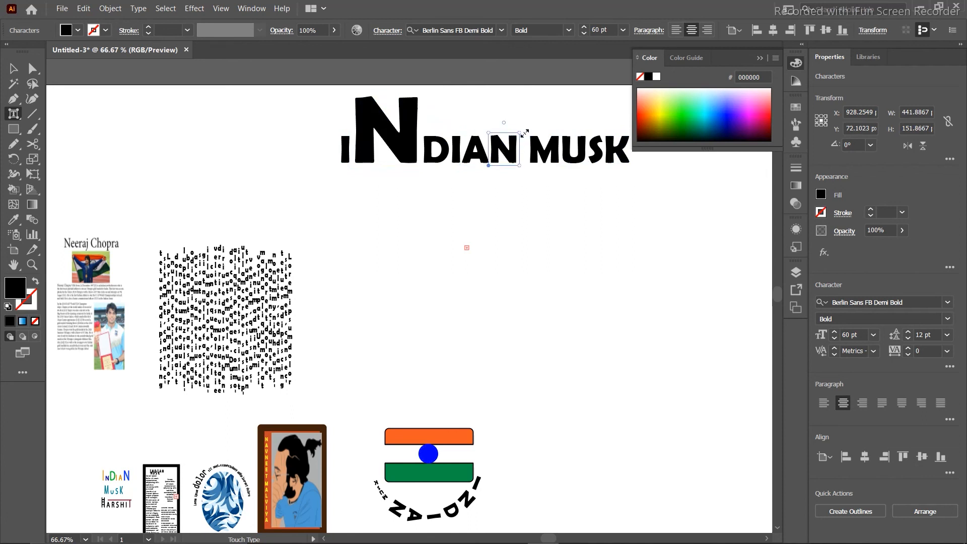
left_click_drag(520, 132, 567, 82)
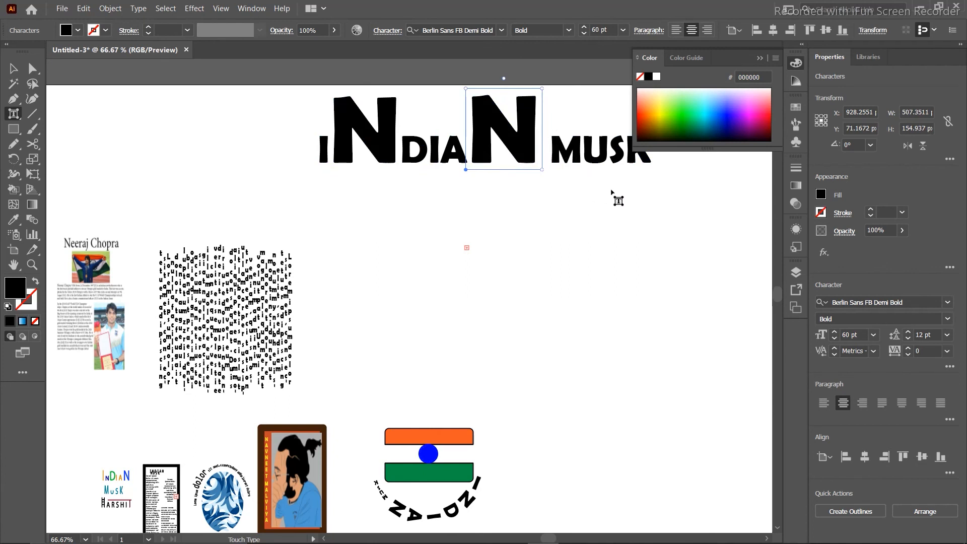
Enlarge the K of MUSK to roughly 200% as well.
scroll(617, 197, "up", 4)
left_click(637, 243)
left_click_drag(655, 231, 708, 183)
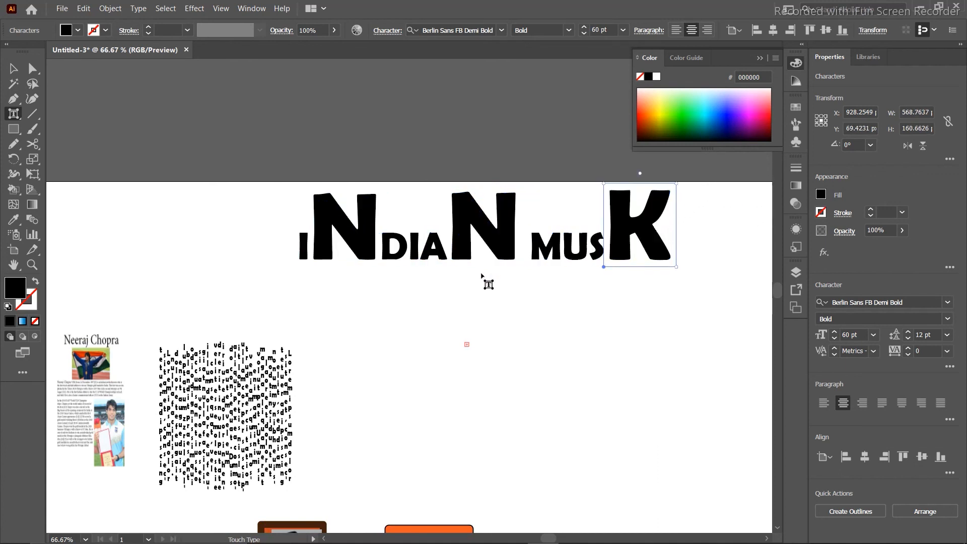
left_click(253, 170)
left_click_drag(52, 153, 31, 143)
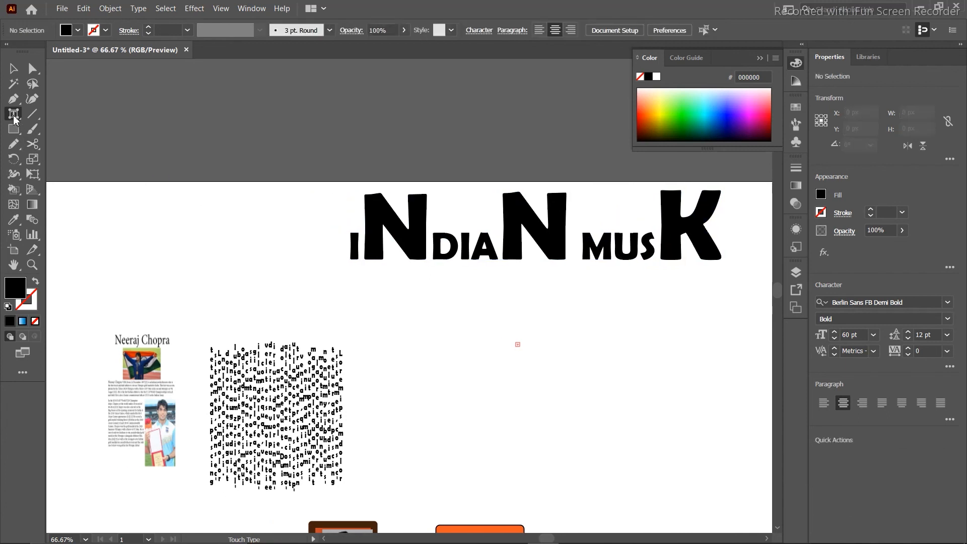
Move the INDIAN MUSK heading about 190 px left and fill its letters red (ED1C24).
left_click(11, 69)
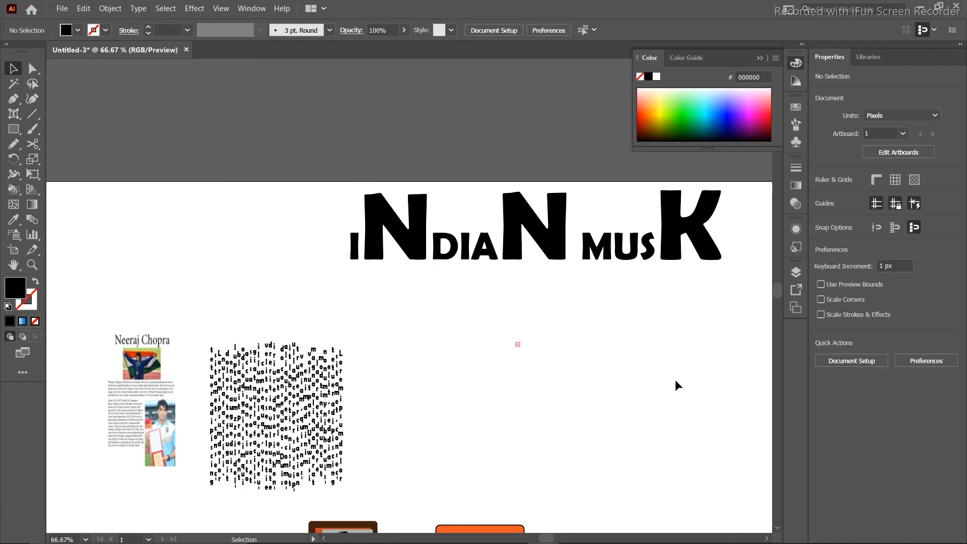
left_click_drag(722, 230, 627, 235)
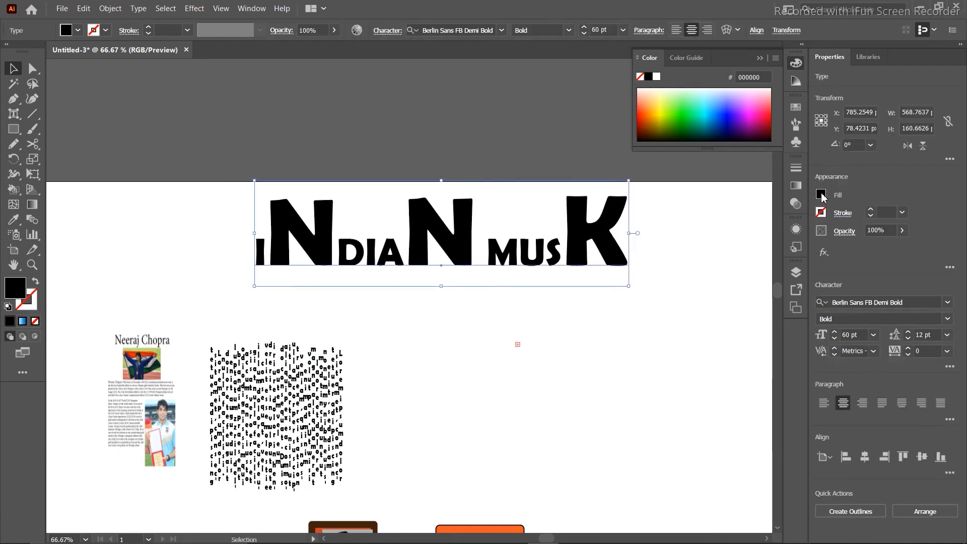
left_click(821, 195)
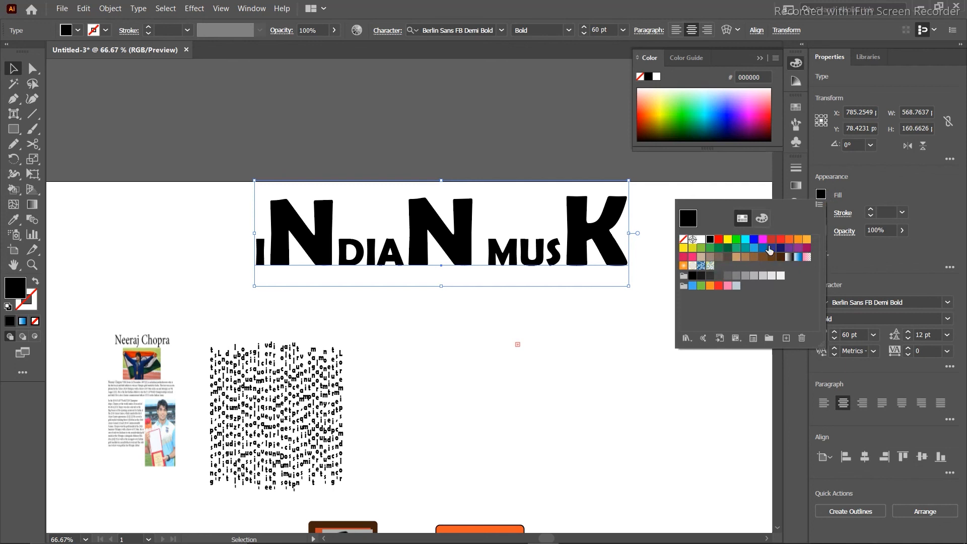
left_click(781, 239)
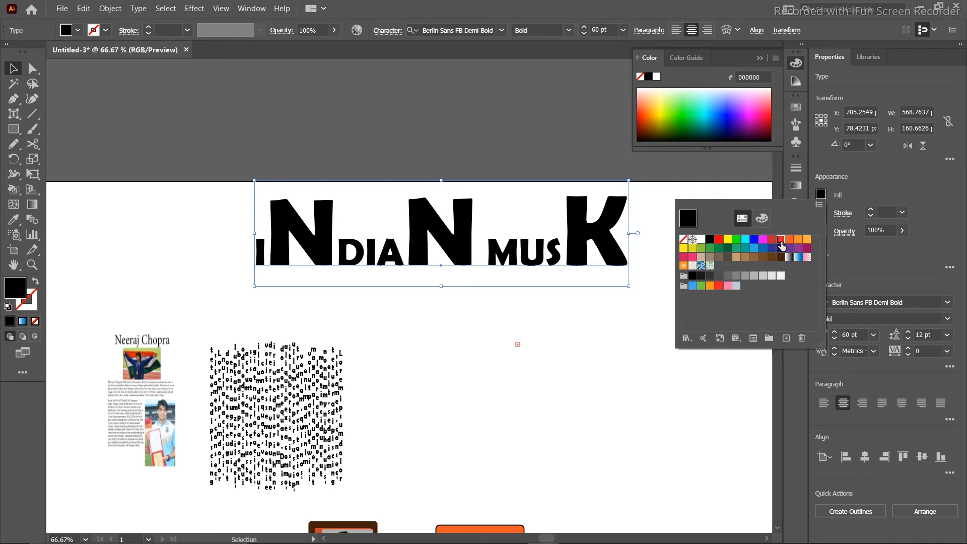
left_click(672, 325)
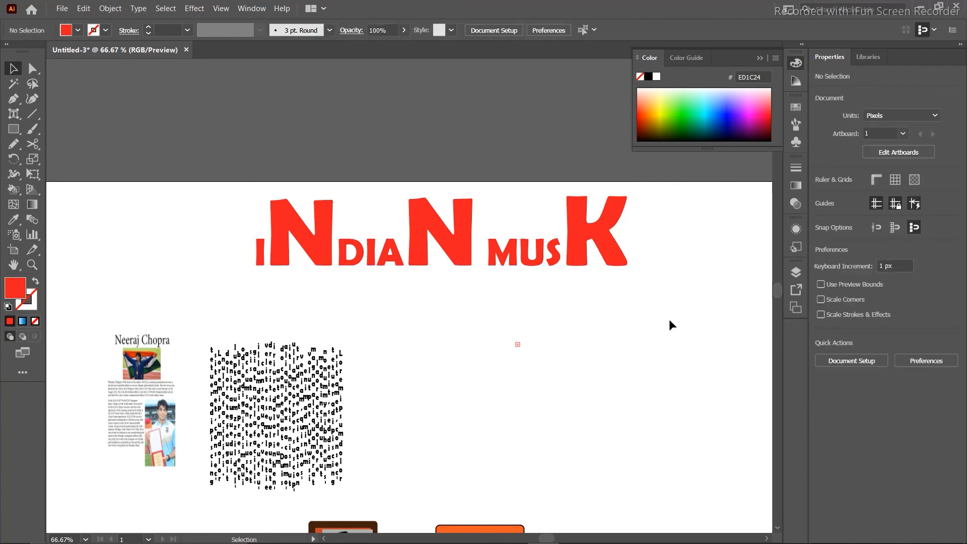
Select the INDIAN MUSK heading and look through the Effect menu without applying anything.
left_click_drag(629, 222, 229, 259)
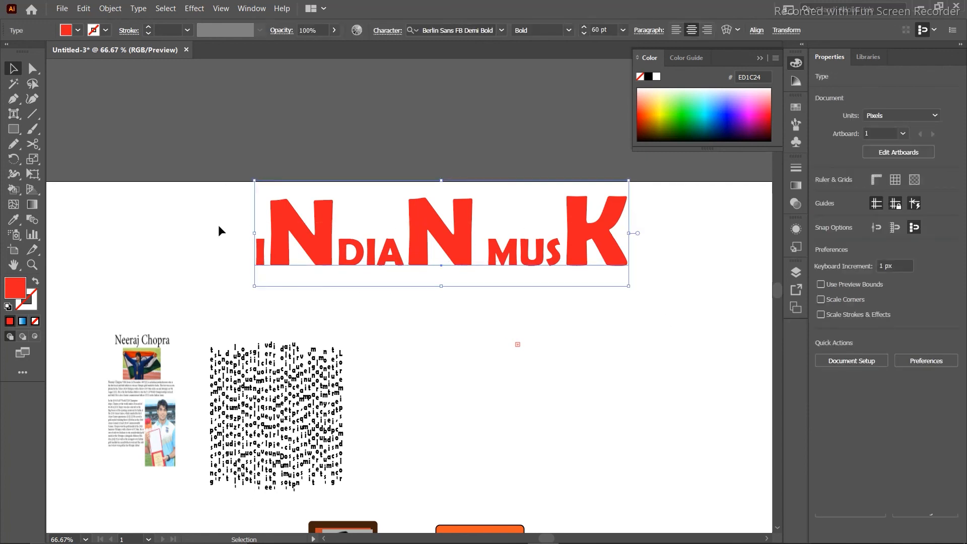
left_click(194, 8)
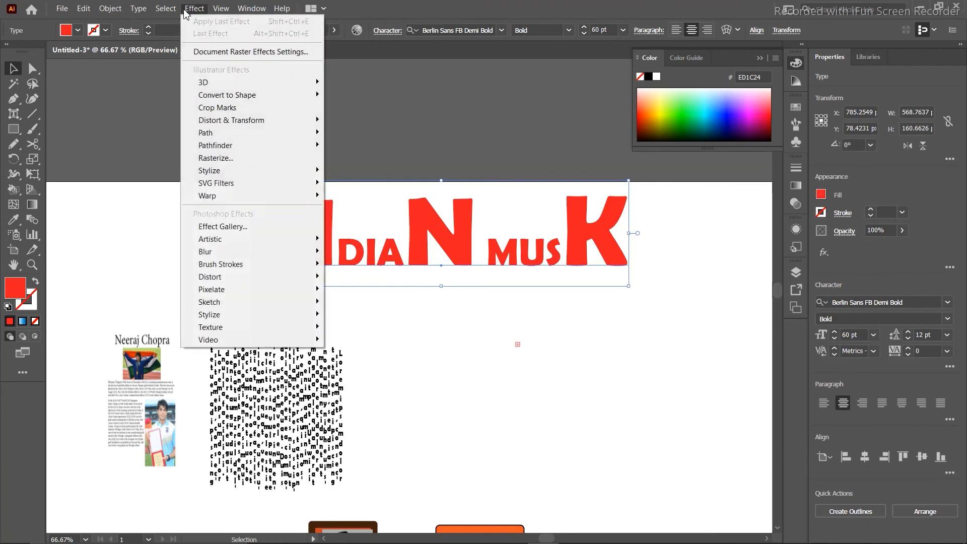
left_click(373, 134)
left_click_drag(228, 168, 658, 293)
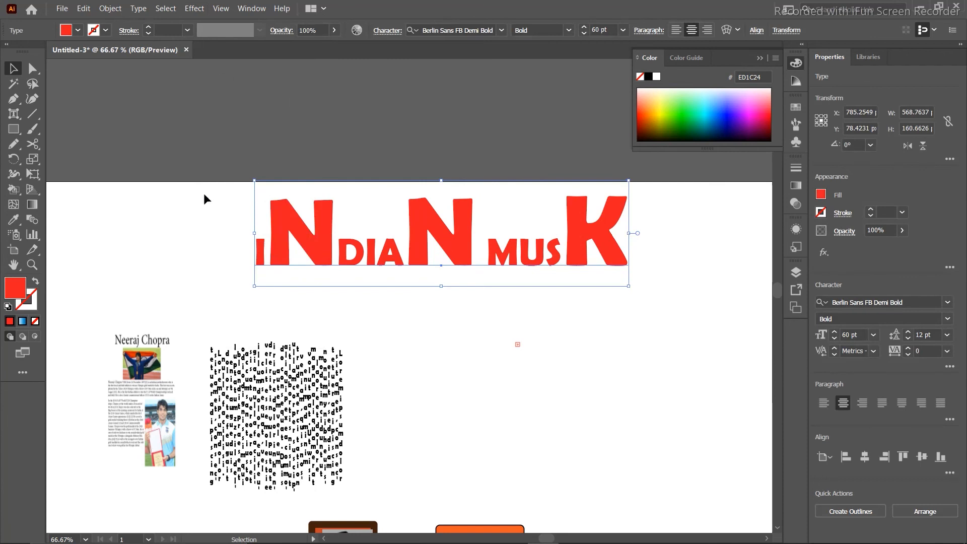
Undo the heading's red colour and distortion, then retype INDIAN MUSK as plain black text.
key("ctrl+z")
key("ctrl+z")
key("ctrl+z")
key("ctrl+z")
key("ctrl+z")
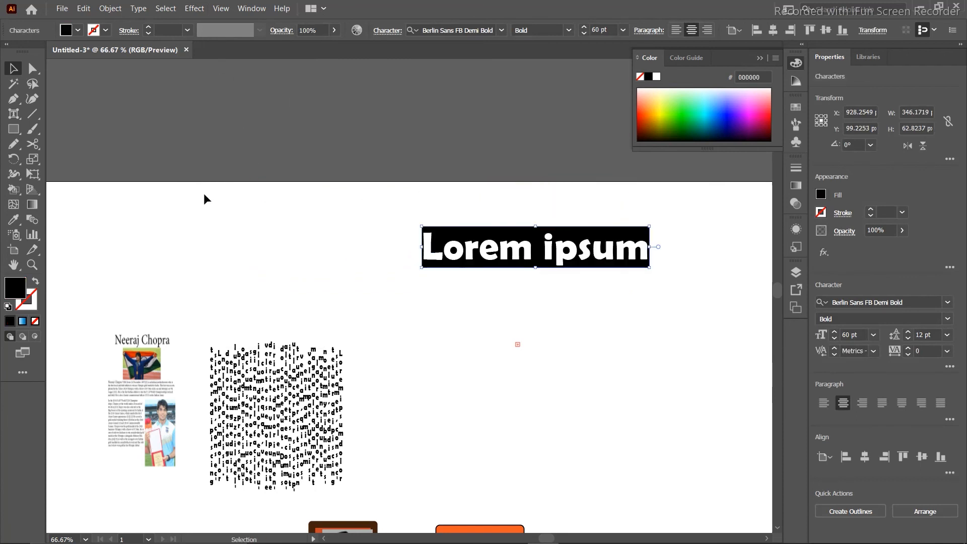
type("INDIAN MUSK")
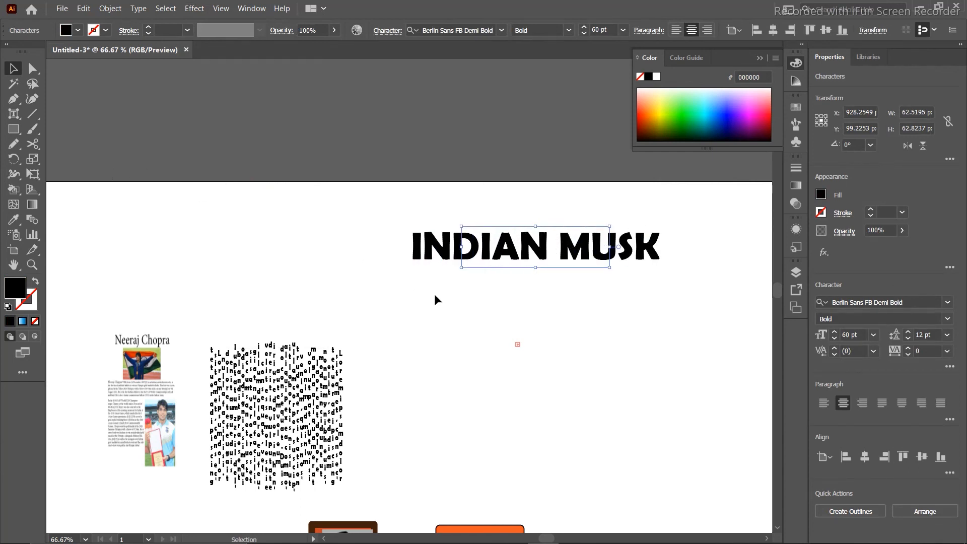
left_click(390, 276)
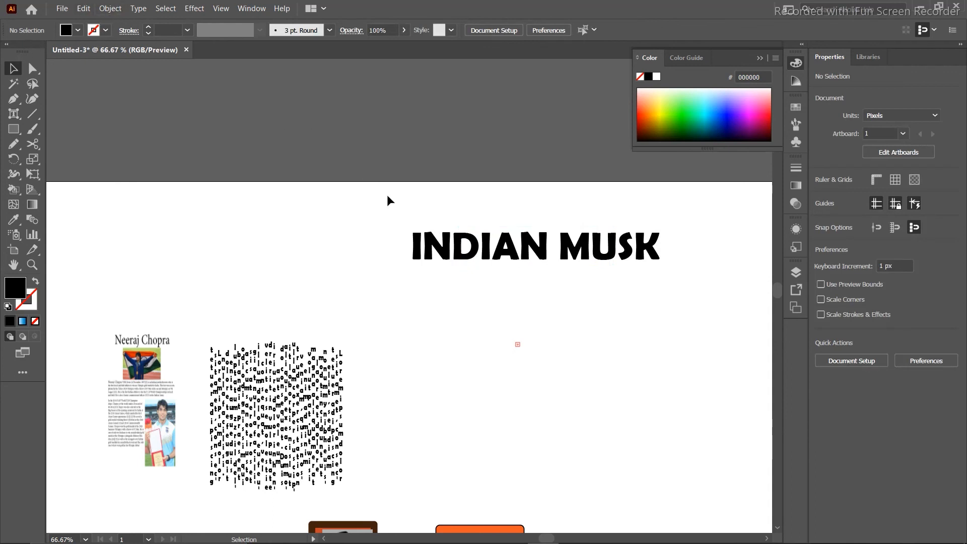
left_click_drag(408, 221, 591, 318)
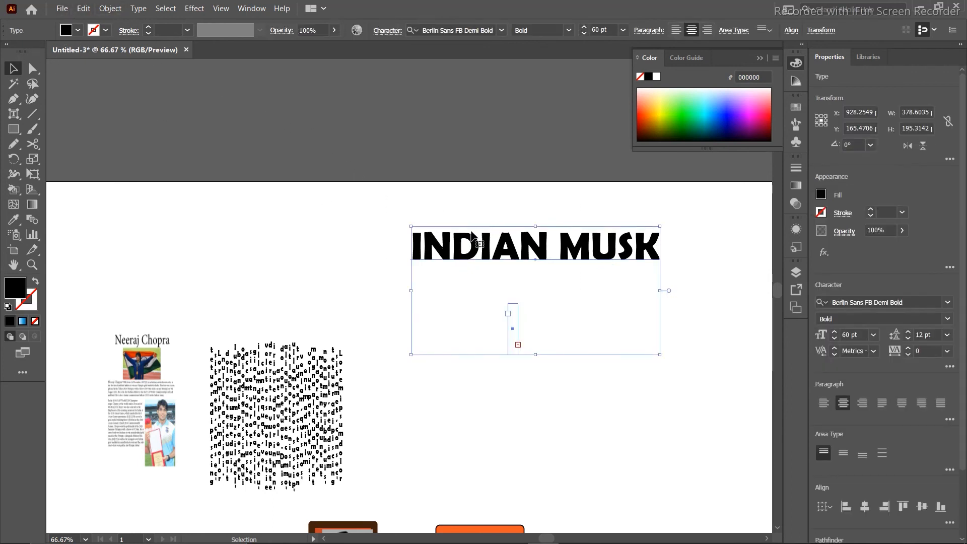
left_click(294, 267)
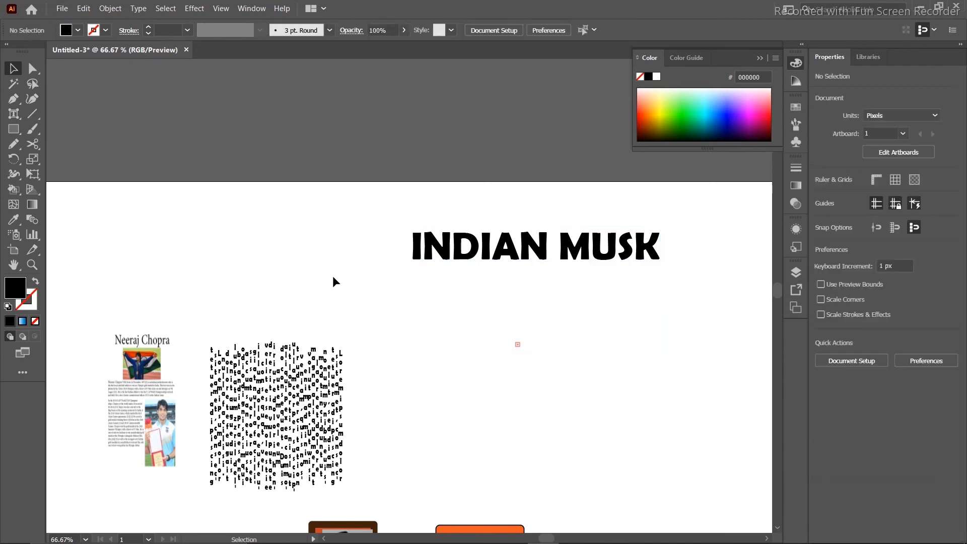
left_click_drag(433, 304, 598, 372)
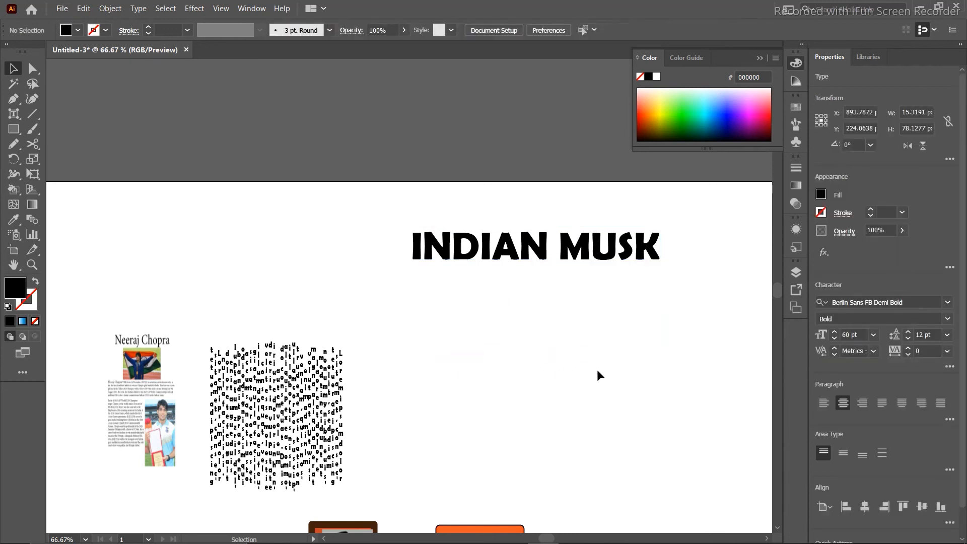
left_click_drag(371, 204, 707, 297)
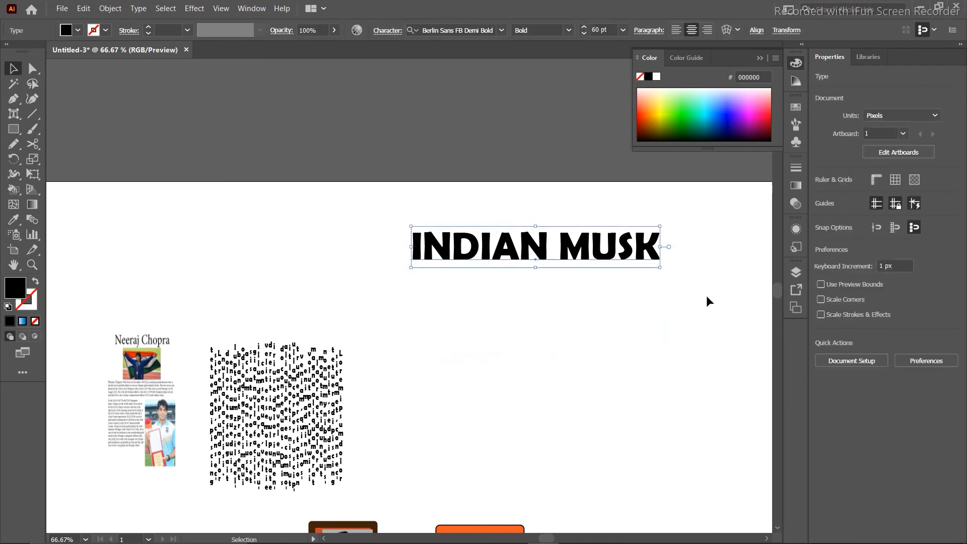
left_click(84, 9)
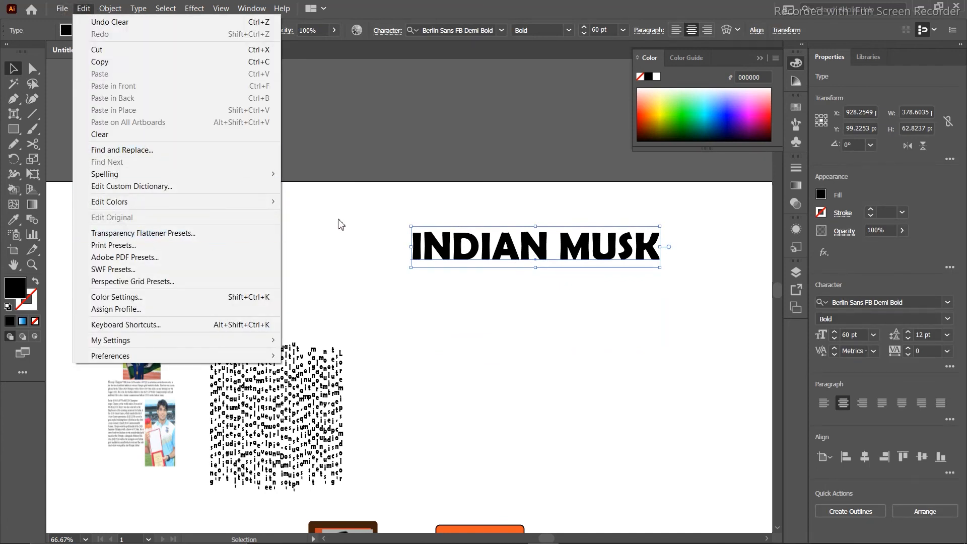
left_click(335, 157)
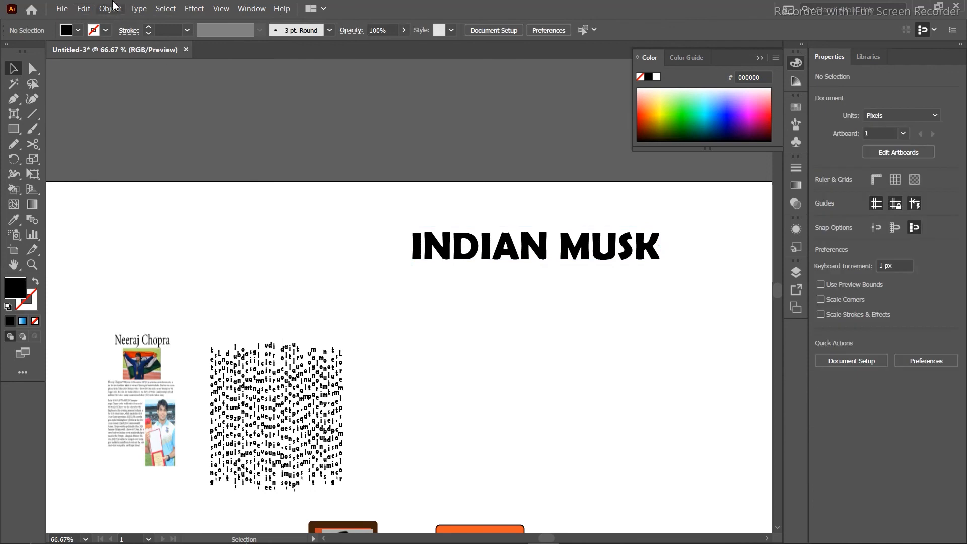
left_click(112, 8)
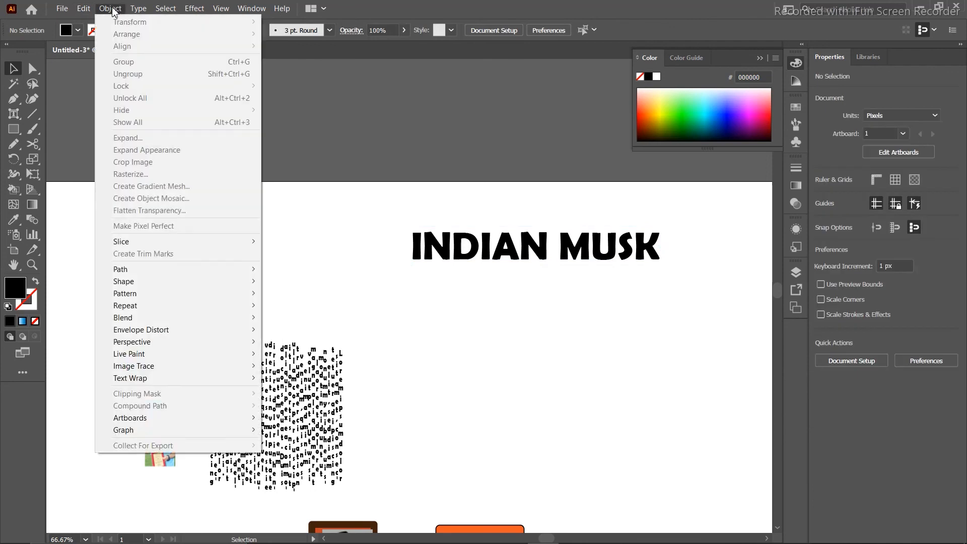
left_click(332, 240)
left_click(252, 9)
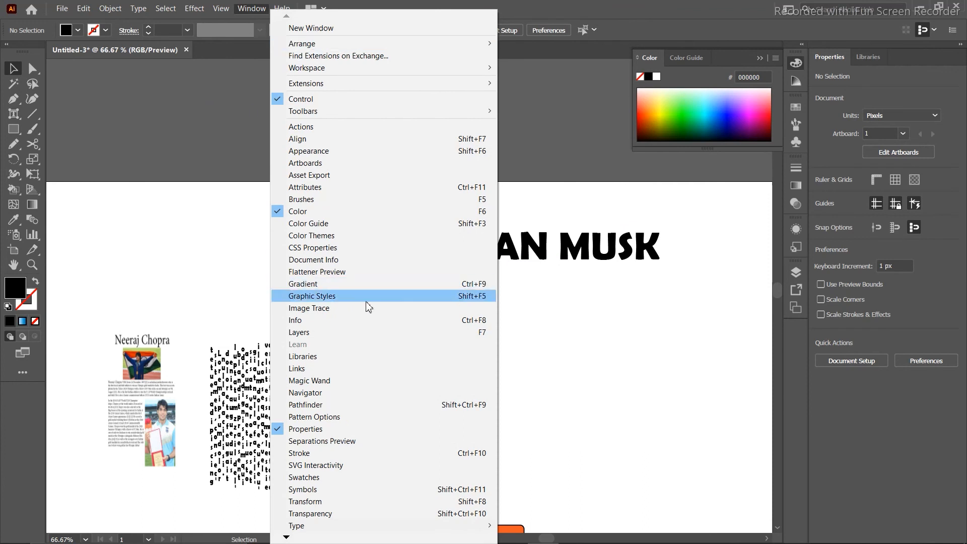
left_click(184, 162)
left_click(196, 9)
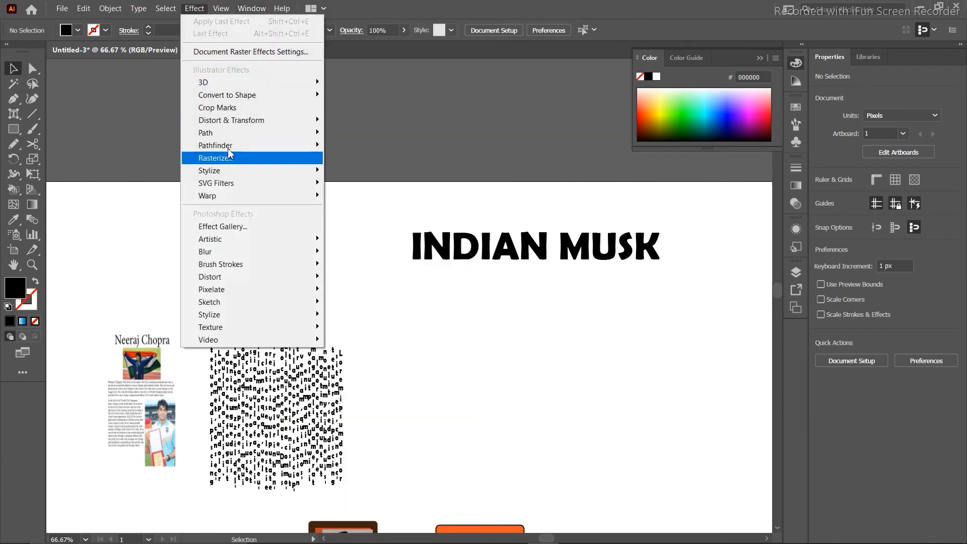
left_click(411, 169)
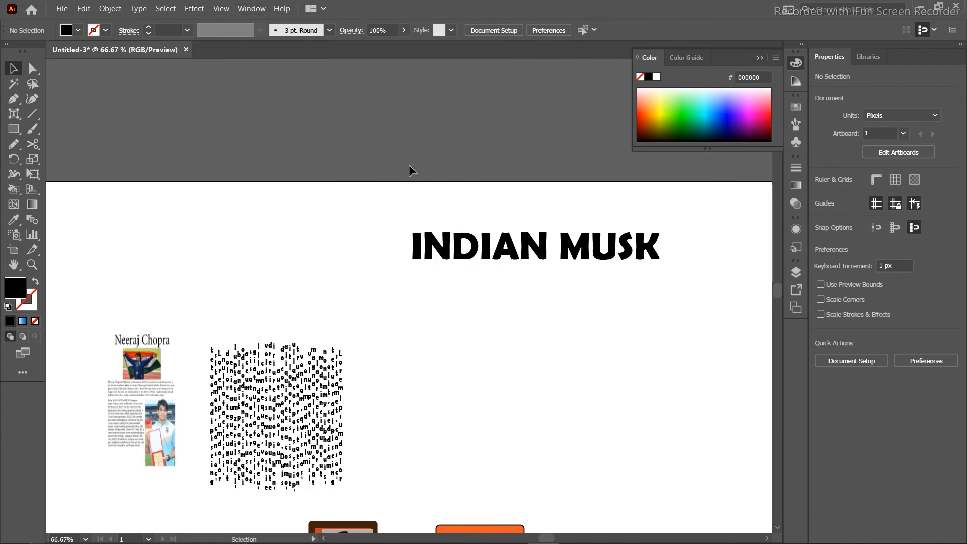
left_click(433, 250)
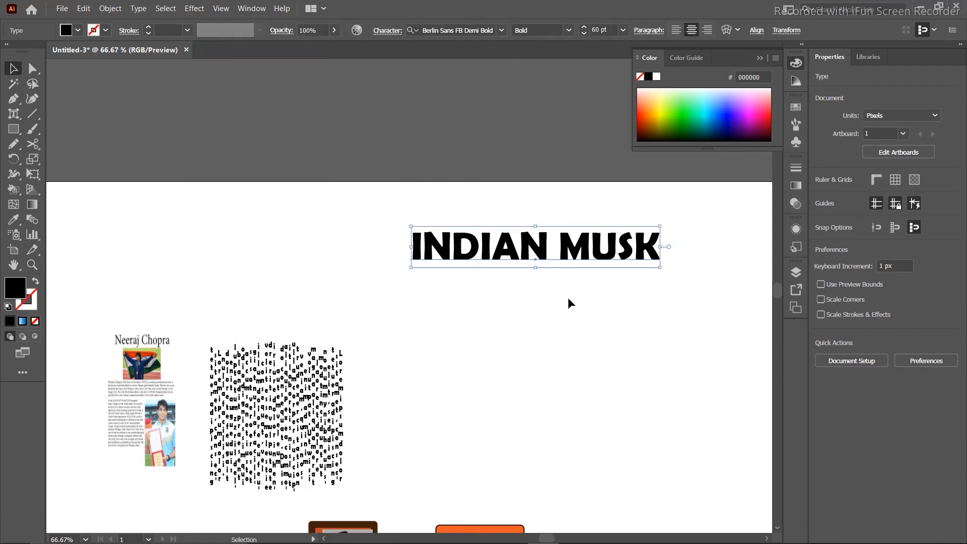
left_click(118, 10)
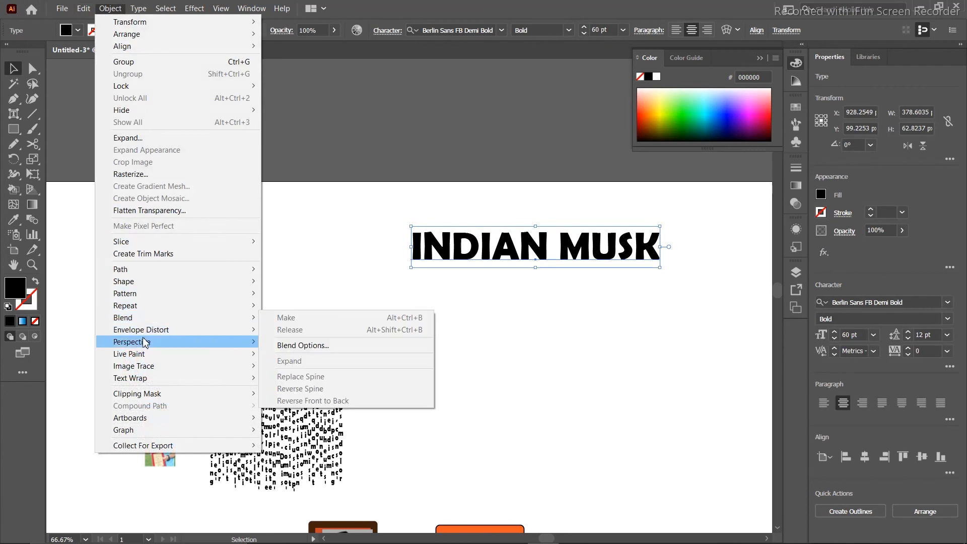
mouse_move(234, 334)
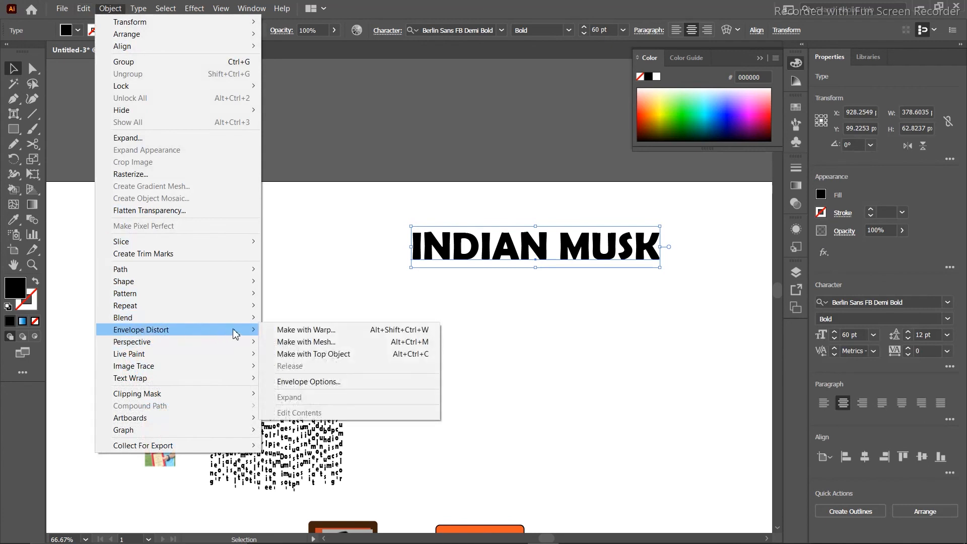
left_click(288, 330)
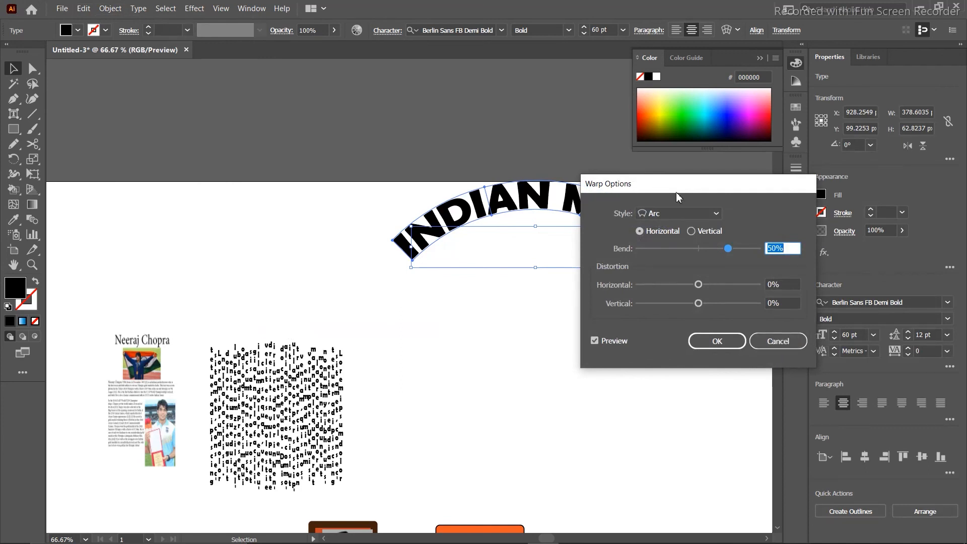
left_click_drag(676, 192, 638, 345)
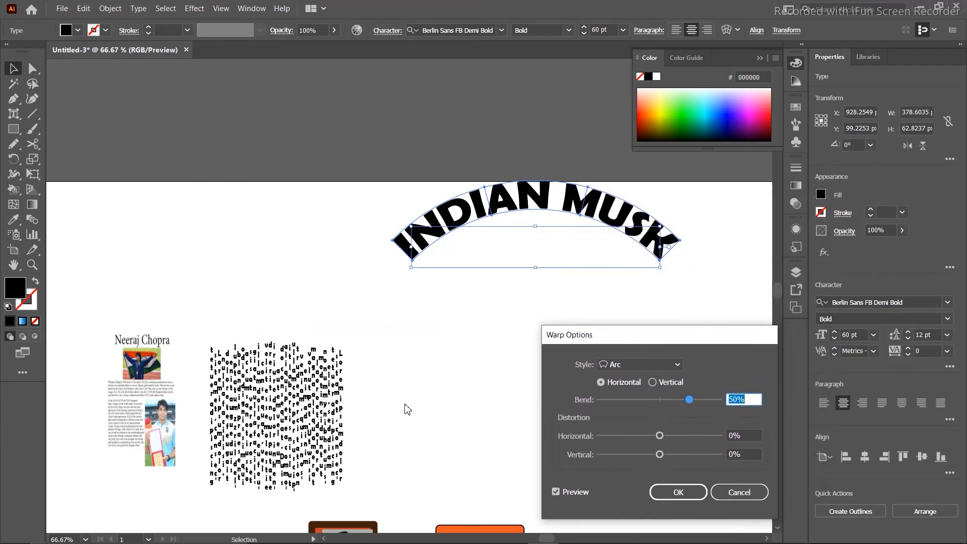
left_click(676, 362)
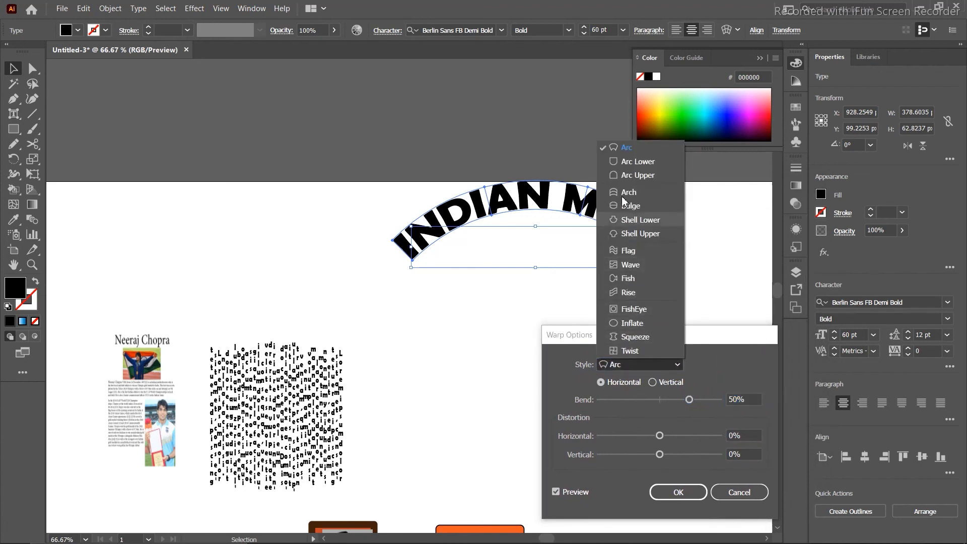
left_click(624, 158)
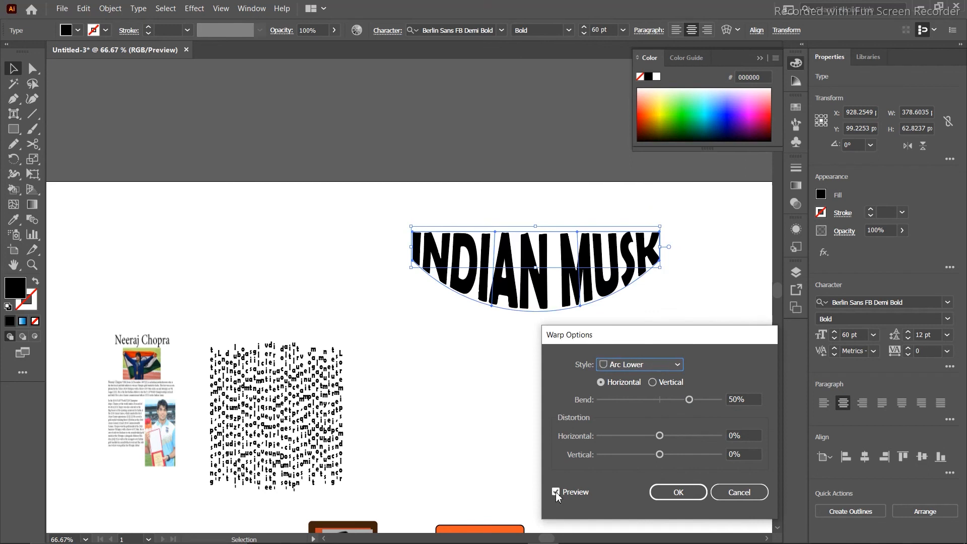
left_click(689, 399)
left_click_drag(673, 401, 731, 398)
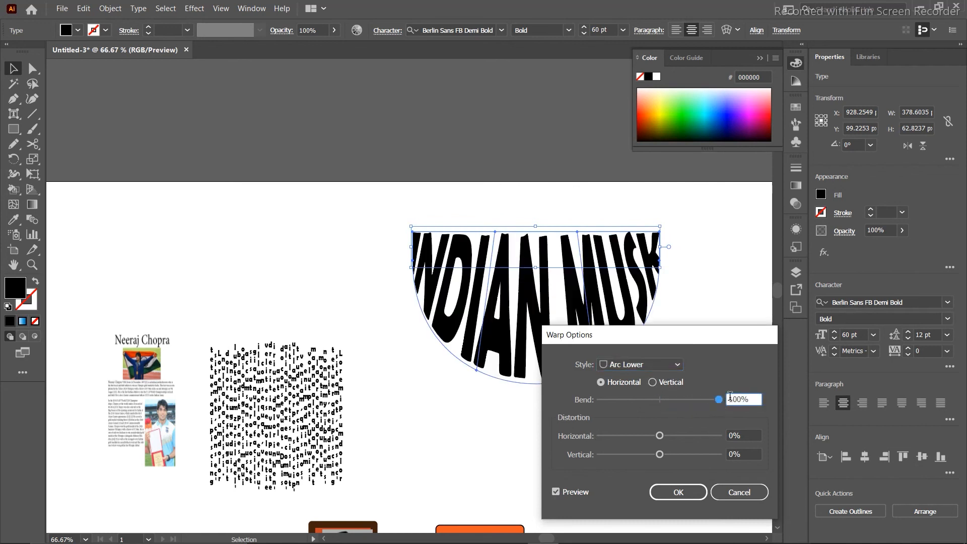
mouse_move(659, 435)
left_mouse_down()
mouse_move(705, 436)
mouse_move(661, 436)
left_mouse_up()
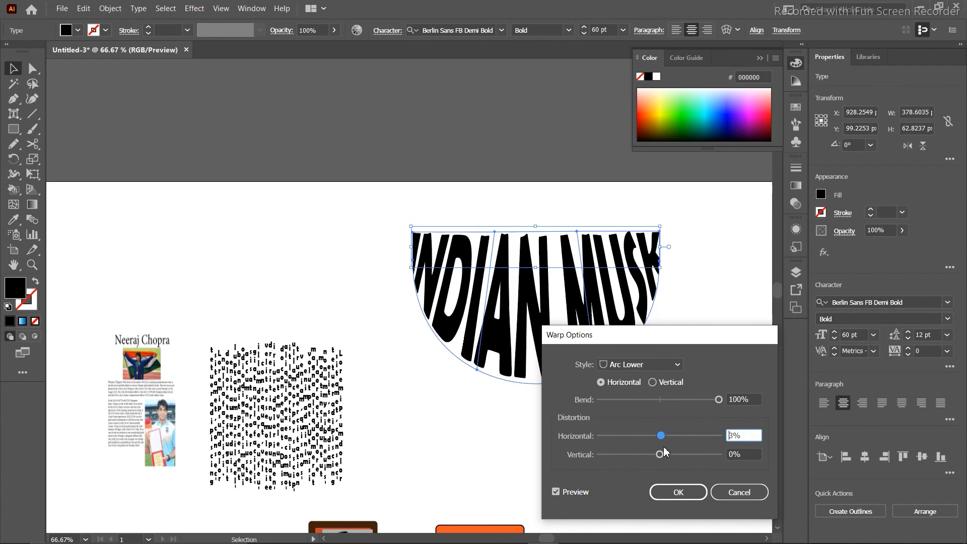
left_click(678, 366)
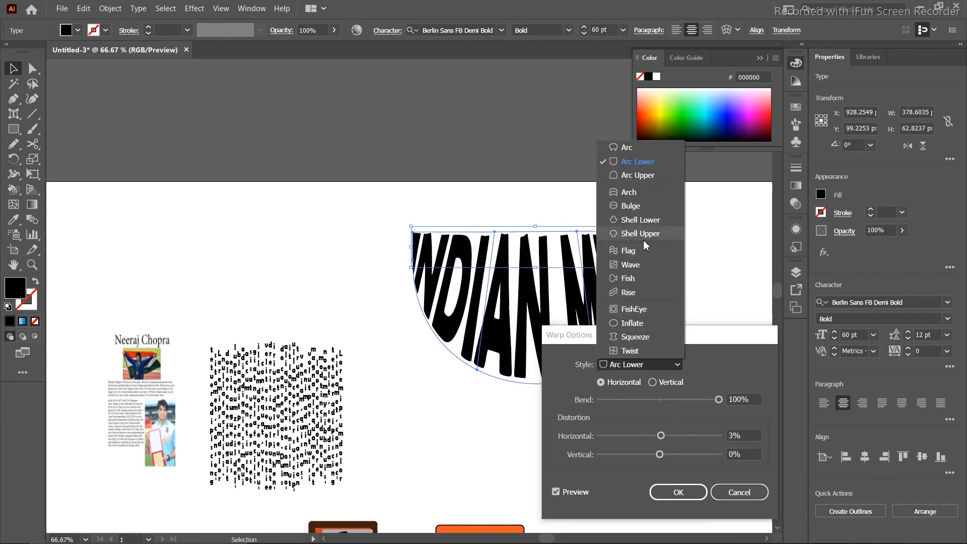
left_click(630, 193)
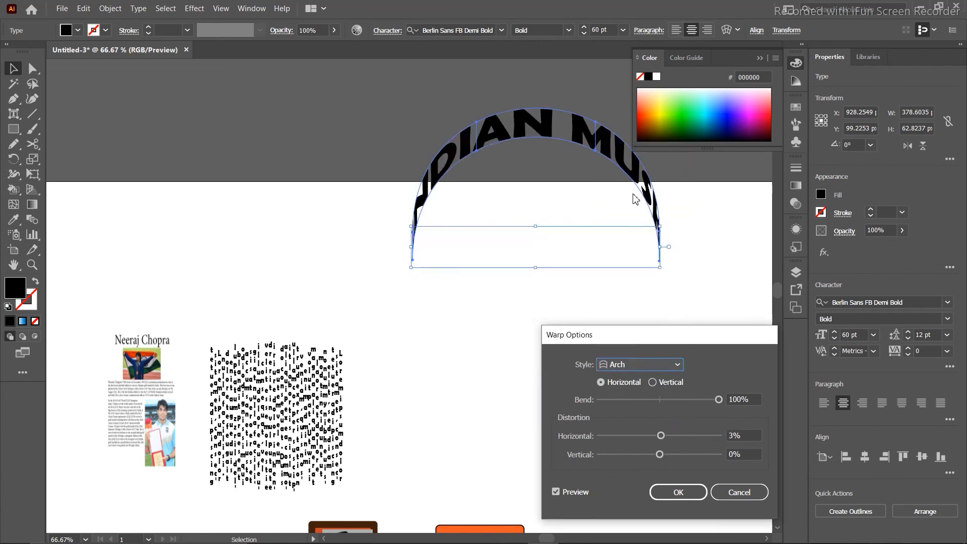
left_click(677, 368)
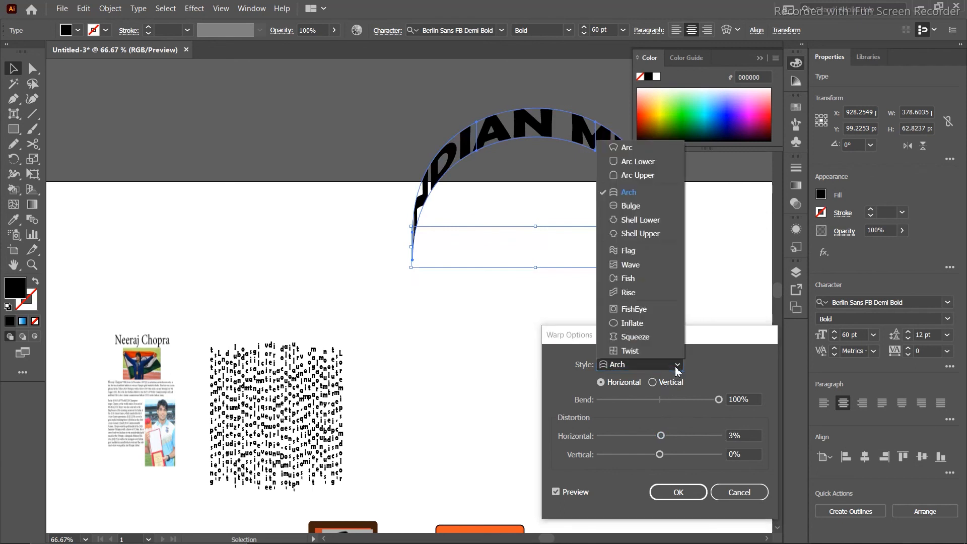
left_click(638, 222)
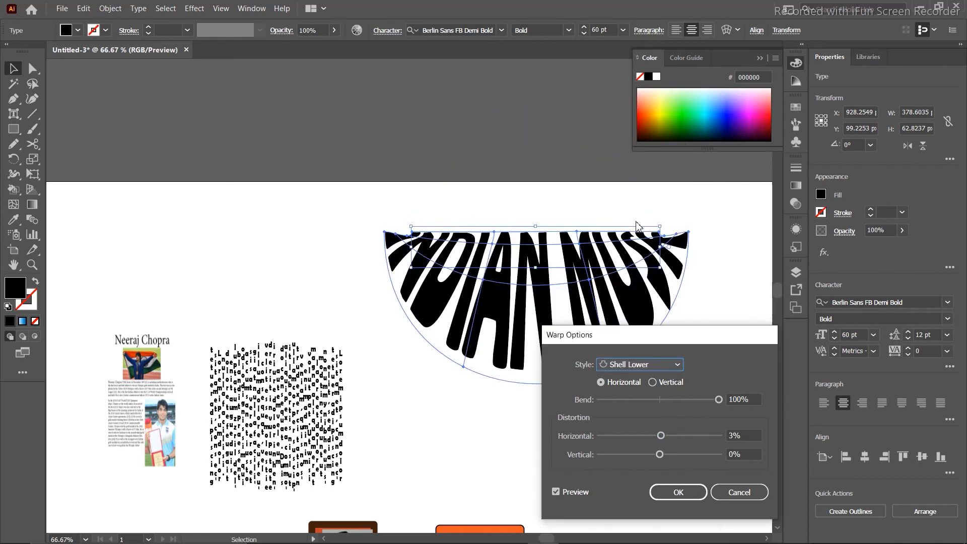
left_click(738, 493)
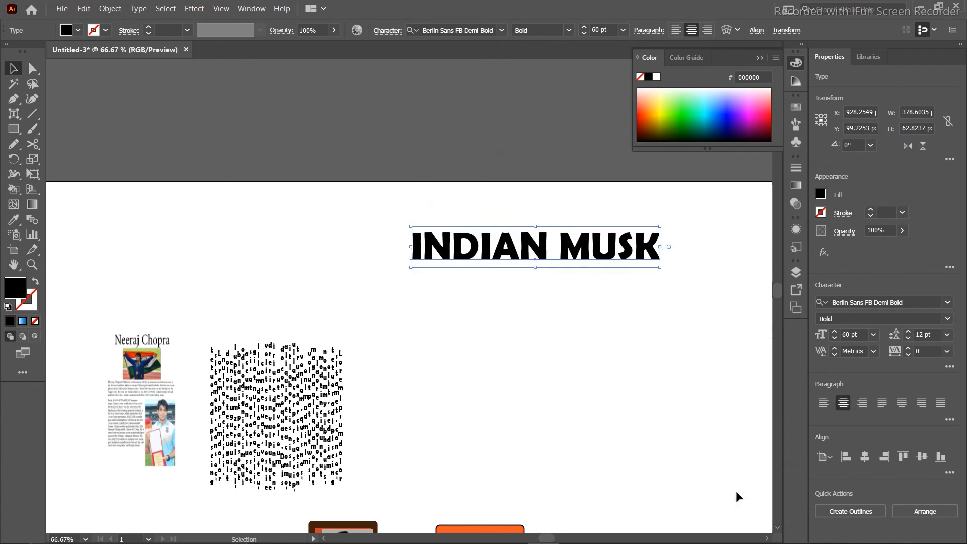